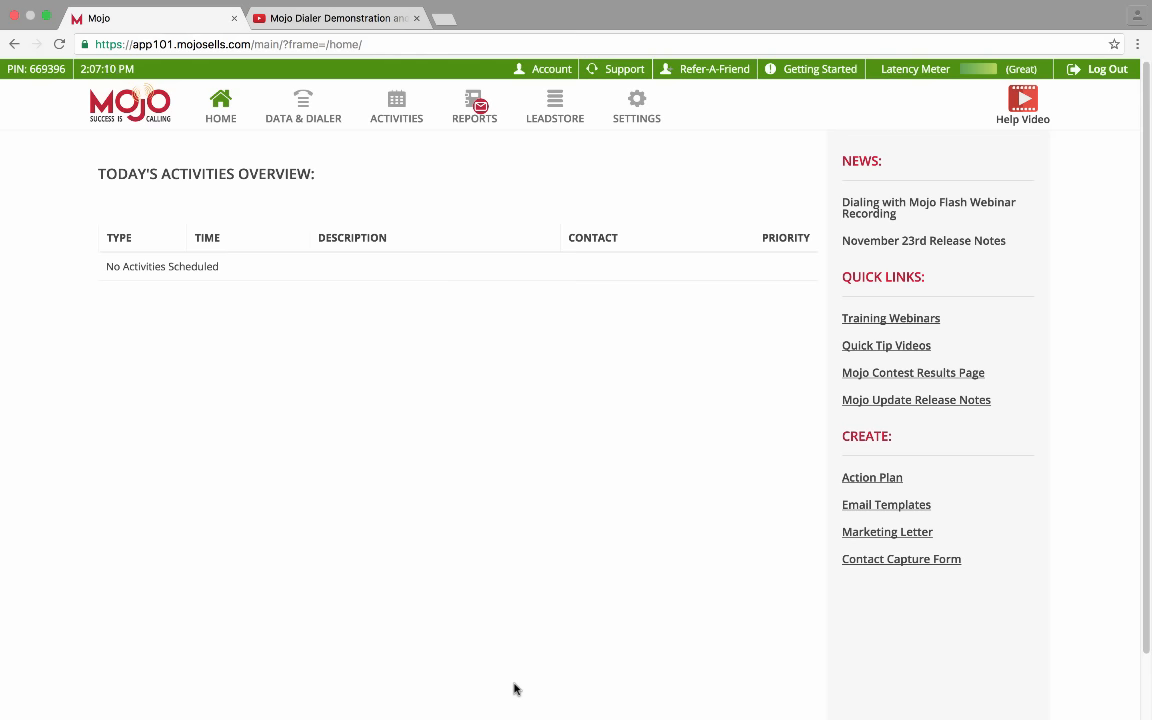
# Go to Settings and open the Email Templates list with its 33 saved templates
pyautogui.click(640, 108)
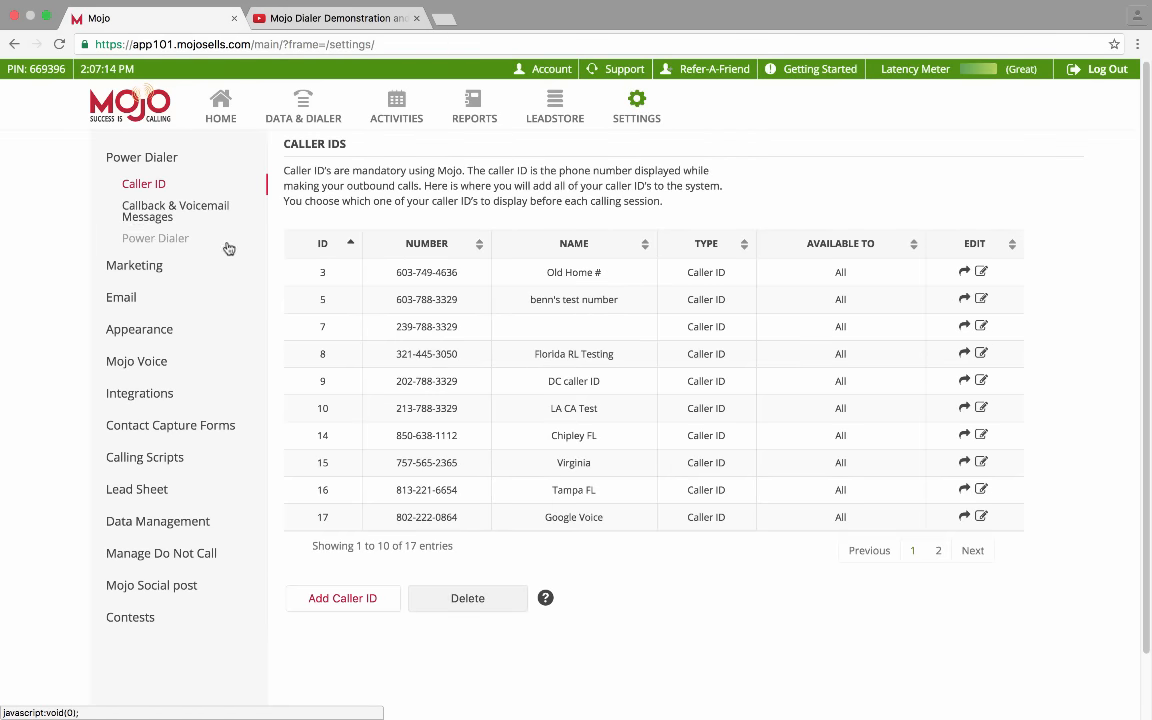
pyautogui.click(121, 297)
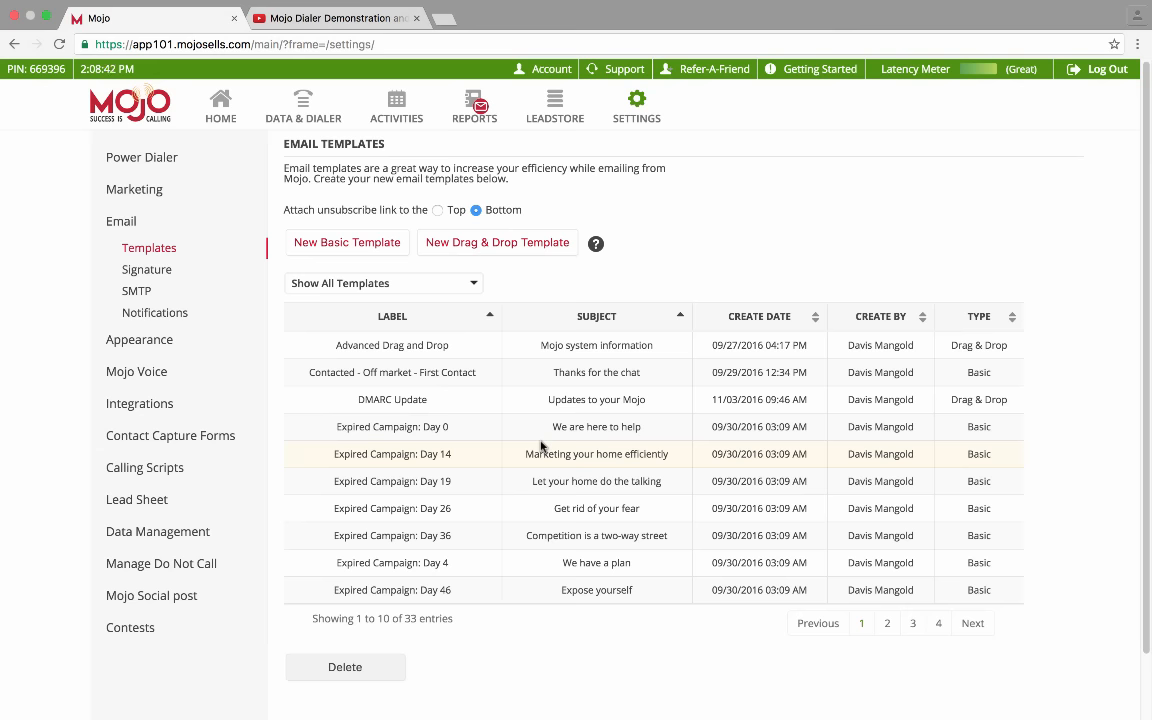
# Create a new Drag & Drop template and look over its default sample layout
pyautogui.click(538, 254)
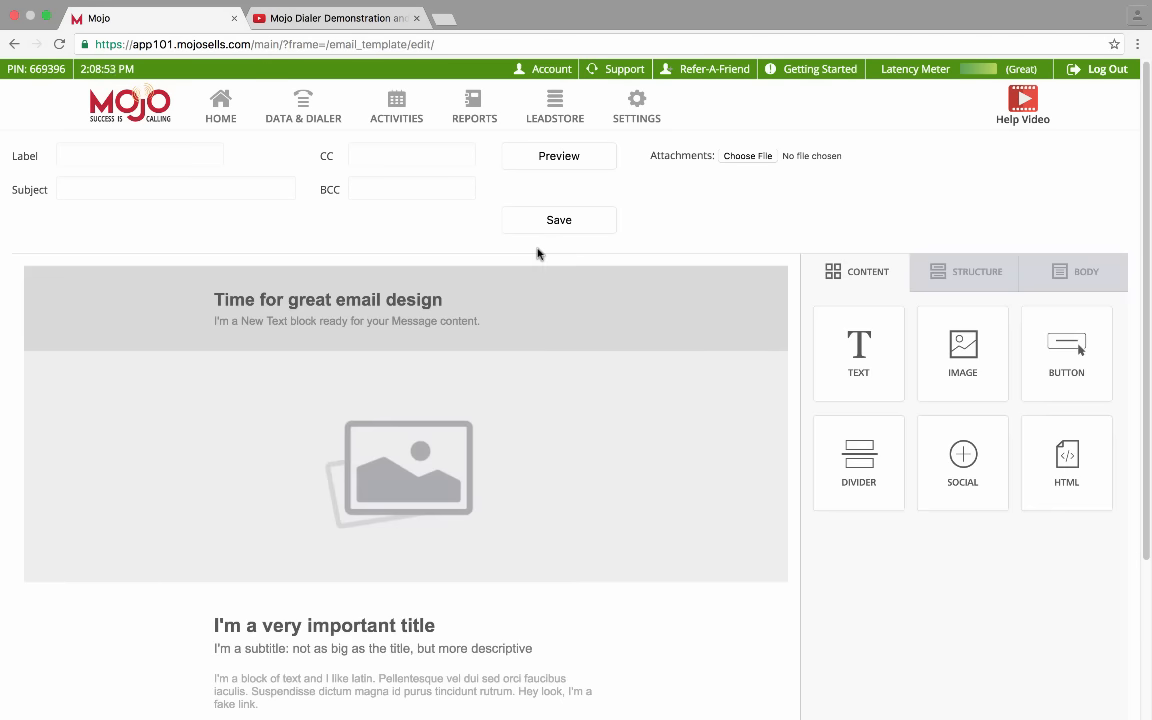
pyautogui.scroll(-2, 620, 447)
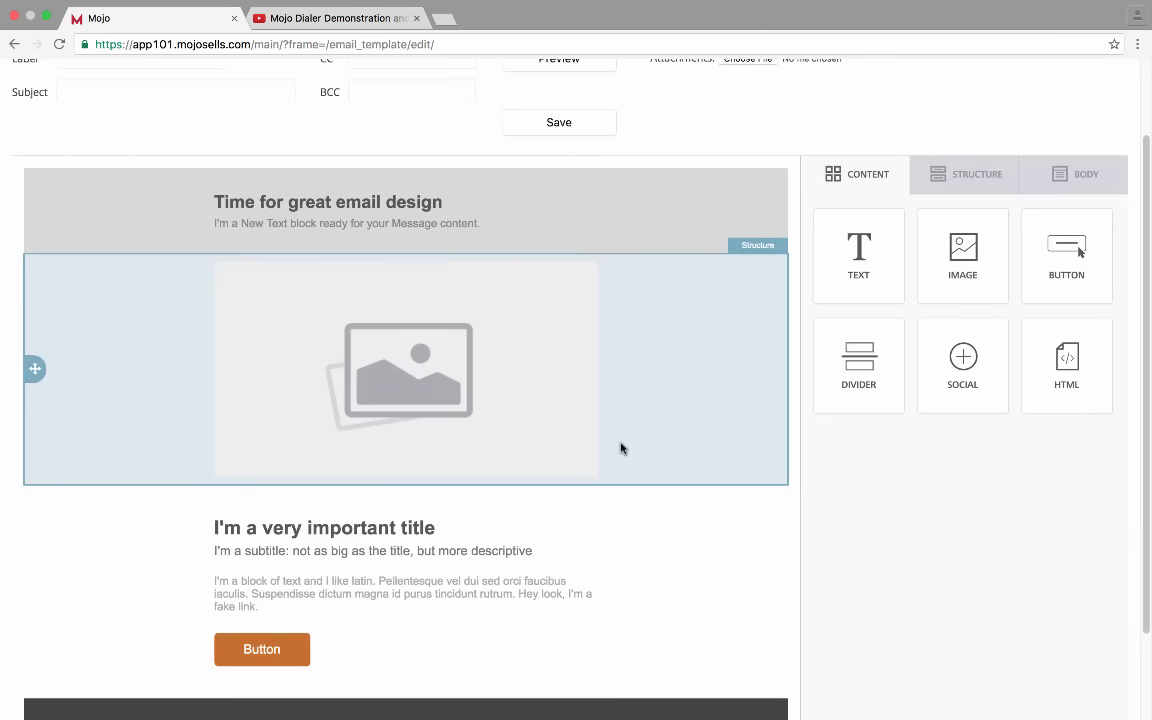
pyautogui.scroll(1, 620, 448)
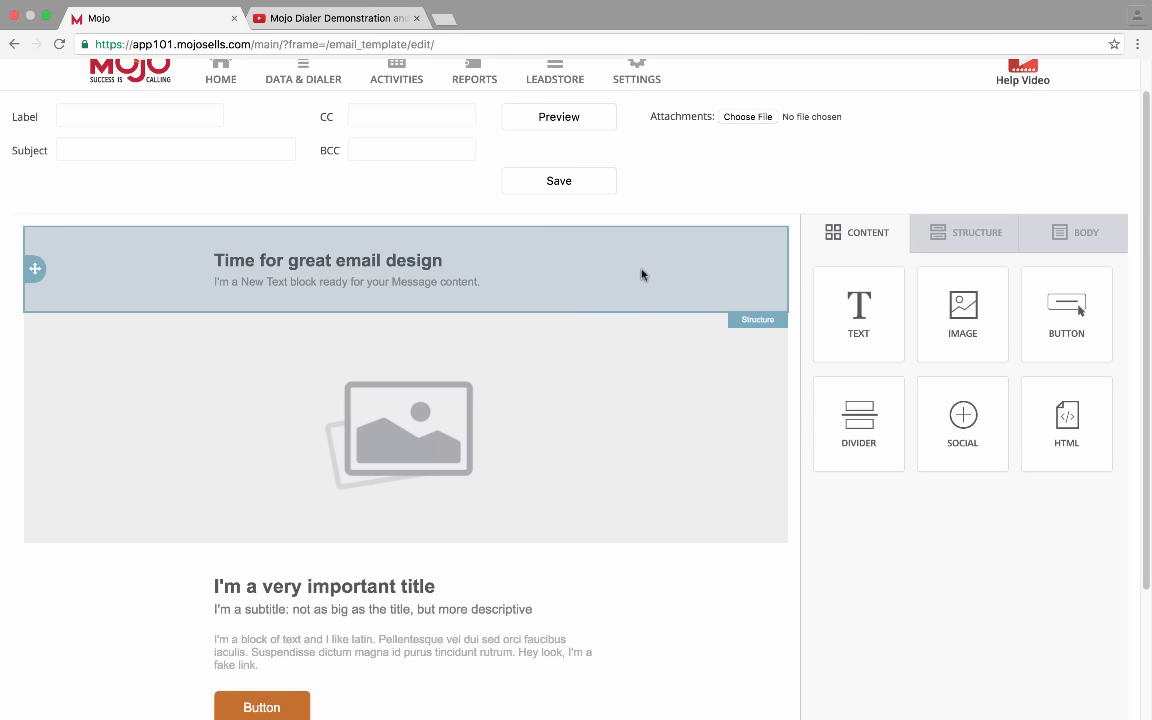
# Delete the default title row and image row from the template
pyautogui.click(746, 296)
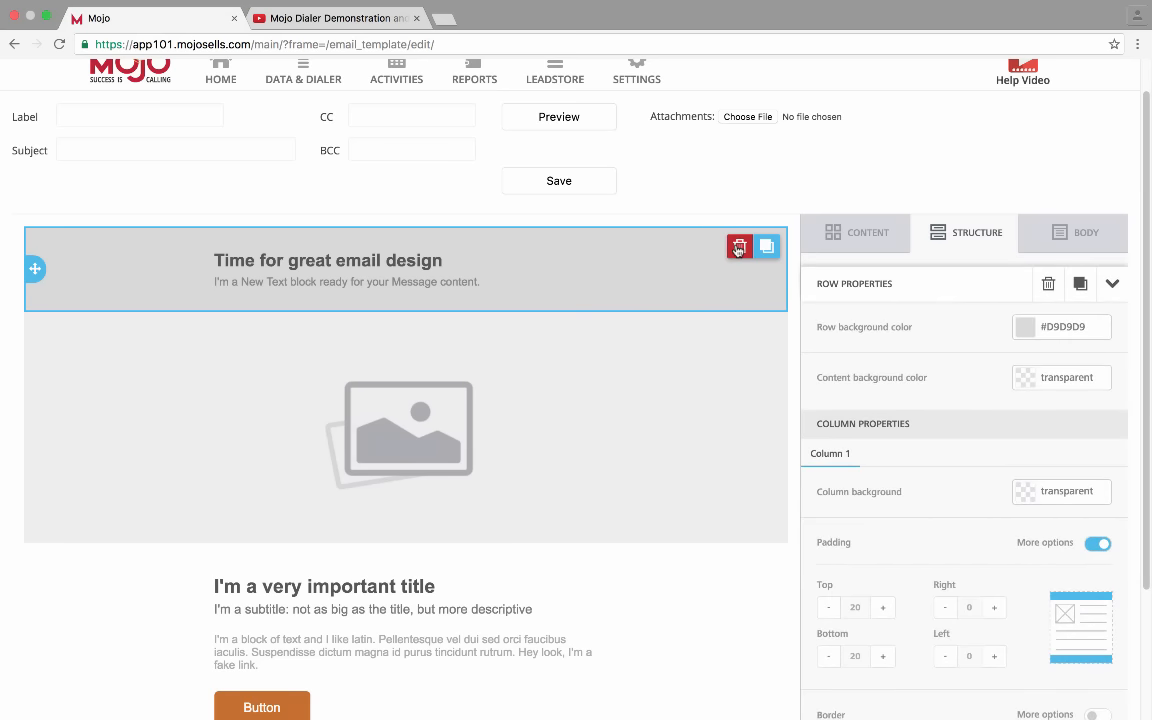
pyautogui.click(738, 250)
pyautogui.click(622, 577)
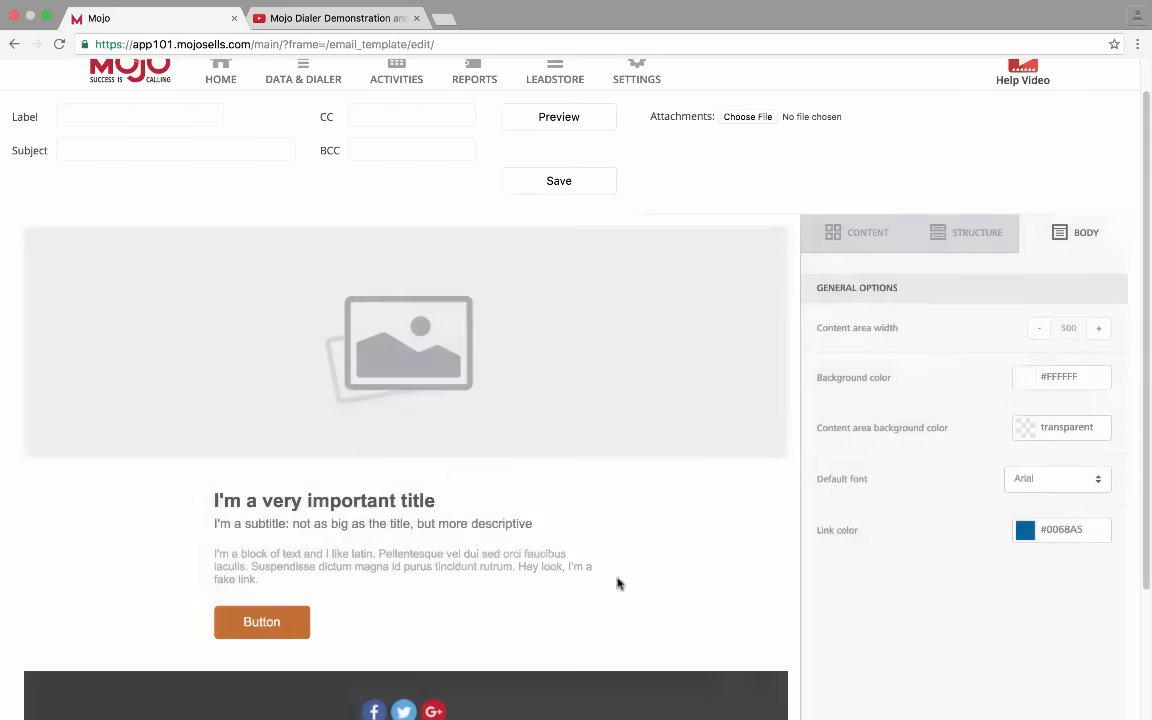
pyautogui.click(724, 390)
pyautogui.click(740, 247)
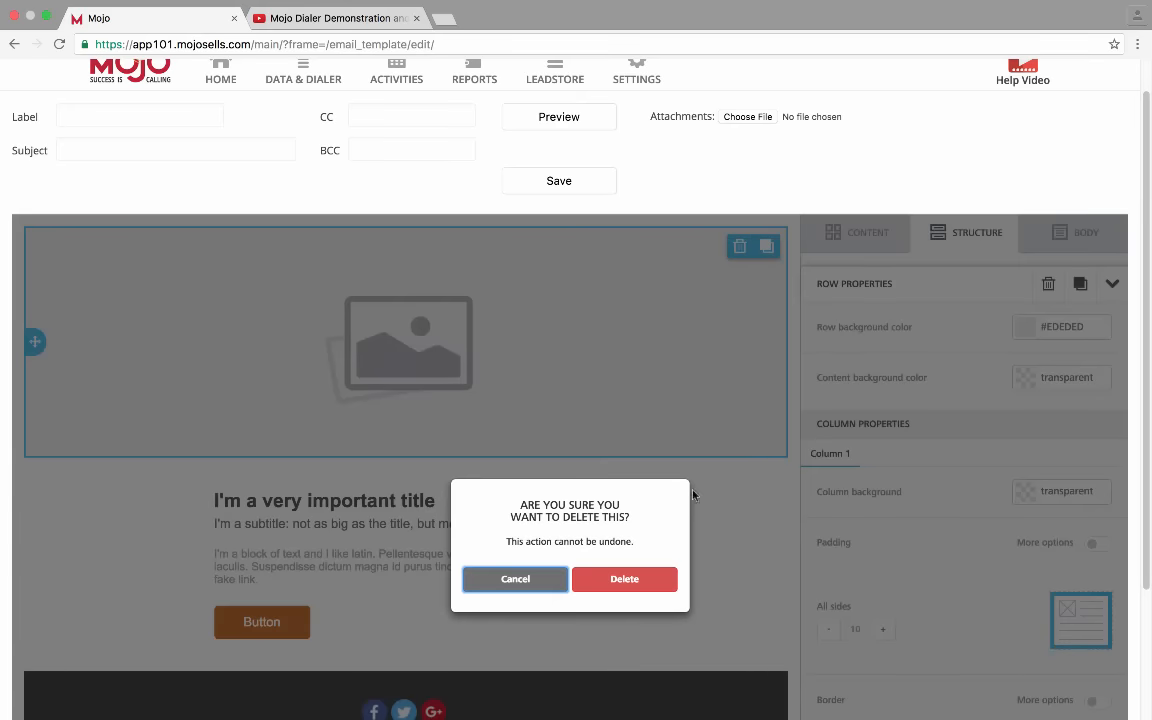
pyautogui.click(640, 579)
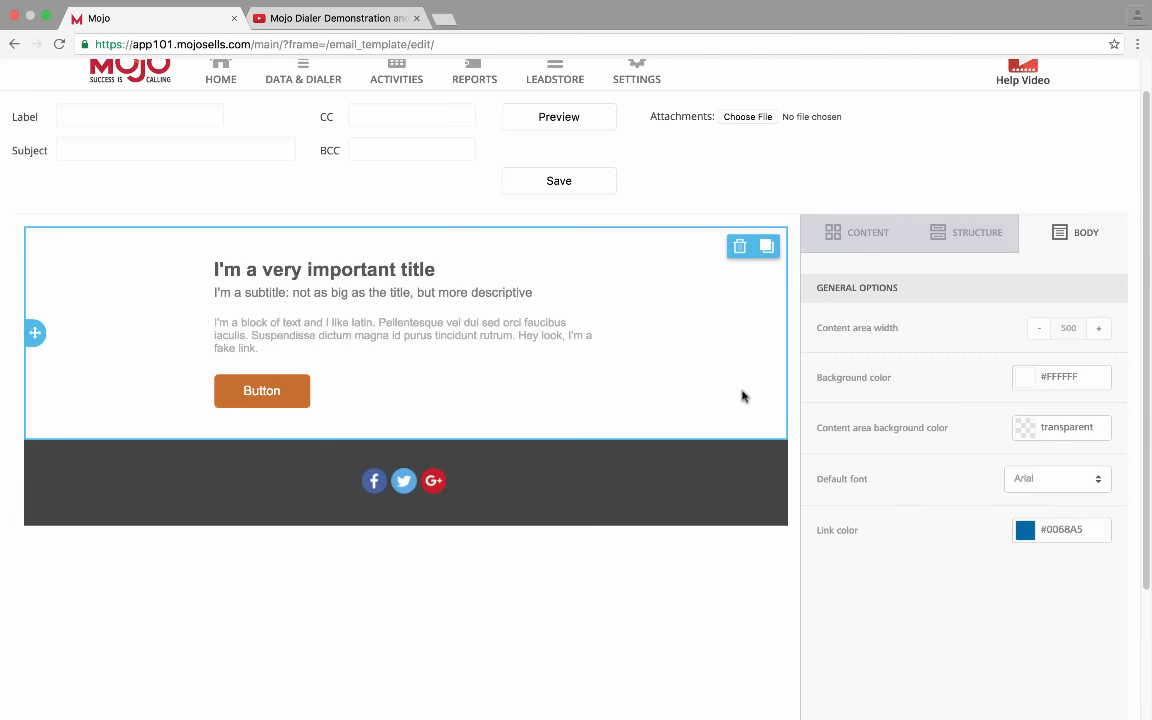
# Delete the remaining text-and-button row and social icons row, leaving an empty canvas
pyautogui.click(754, 288)
pyautogui.click(739, 247)
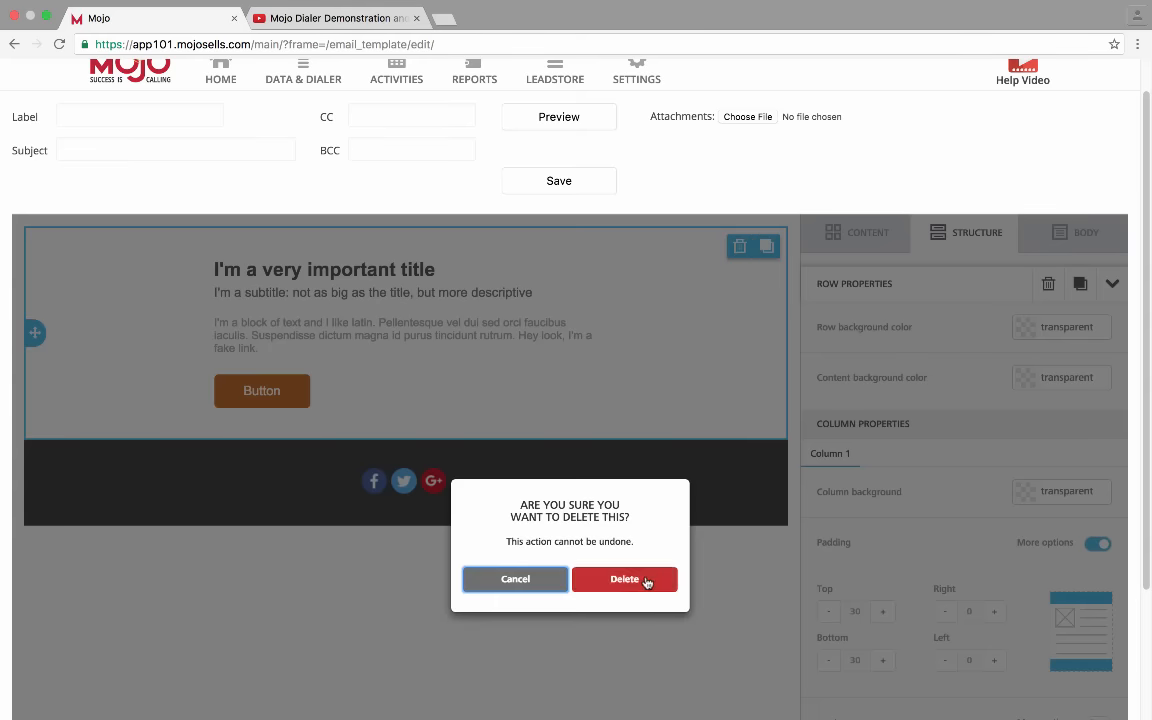
pyautogui.click(645, 580)
pyautogui.click(736, 292)
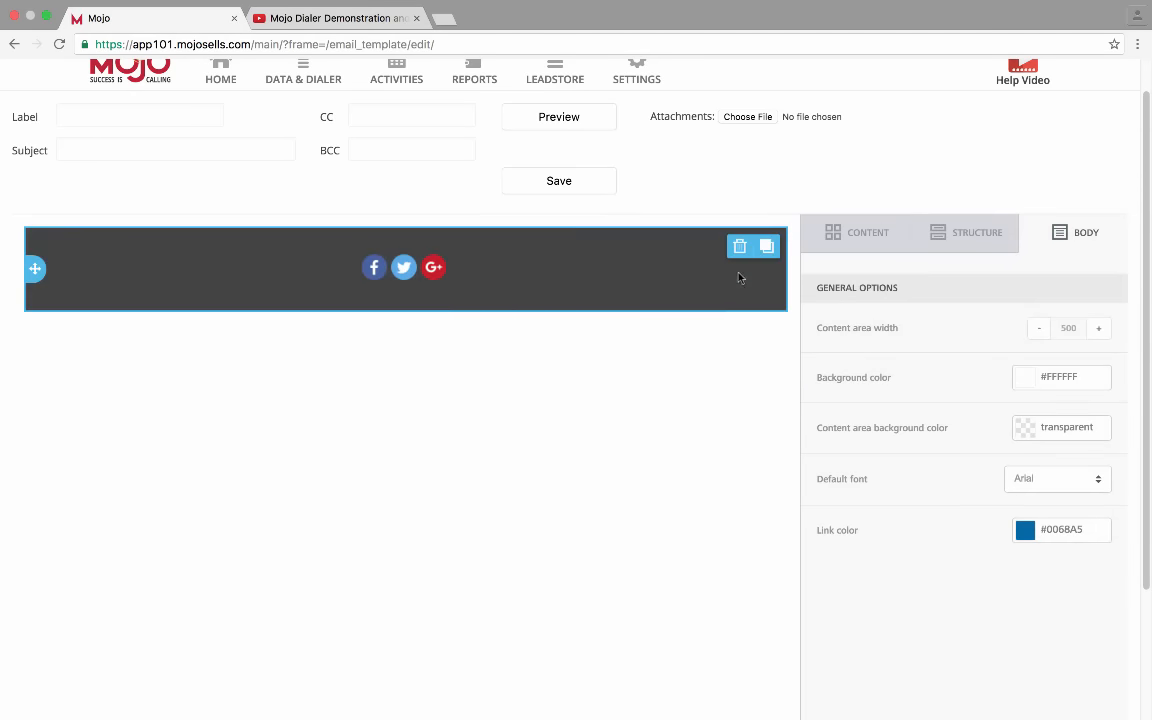
pyautogui.click(739, 247)
pyautogui.click(624, 580)
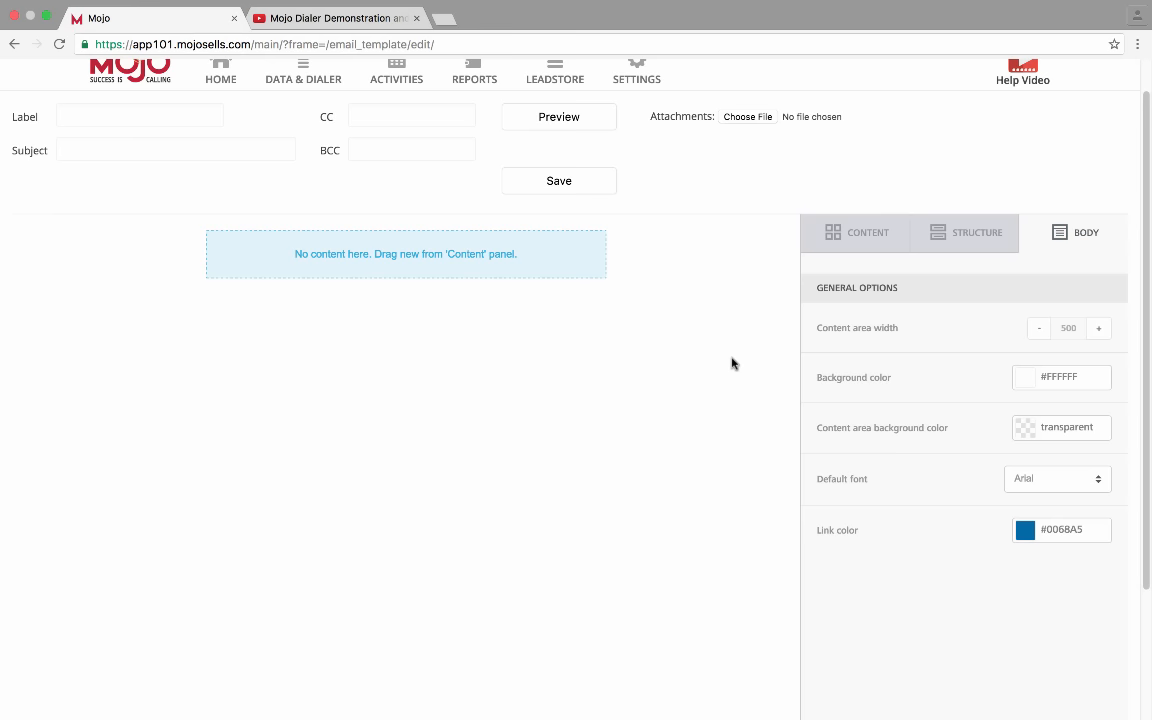
pyautogui.click(882, 238)
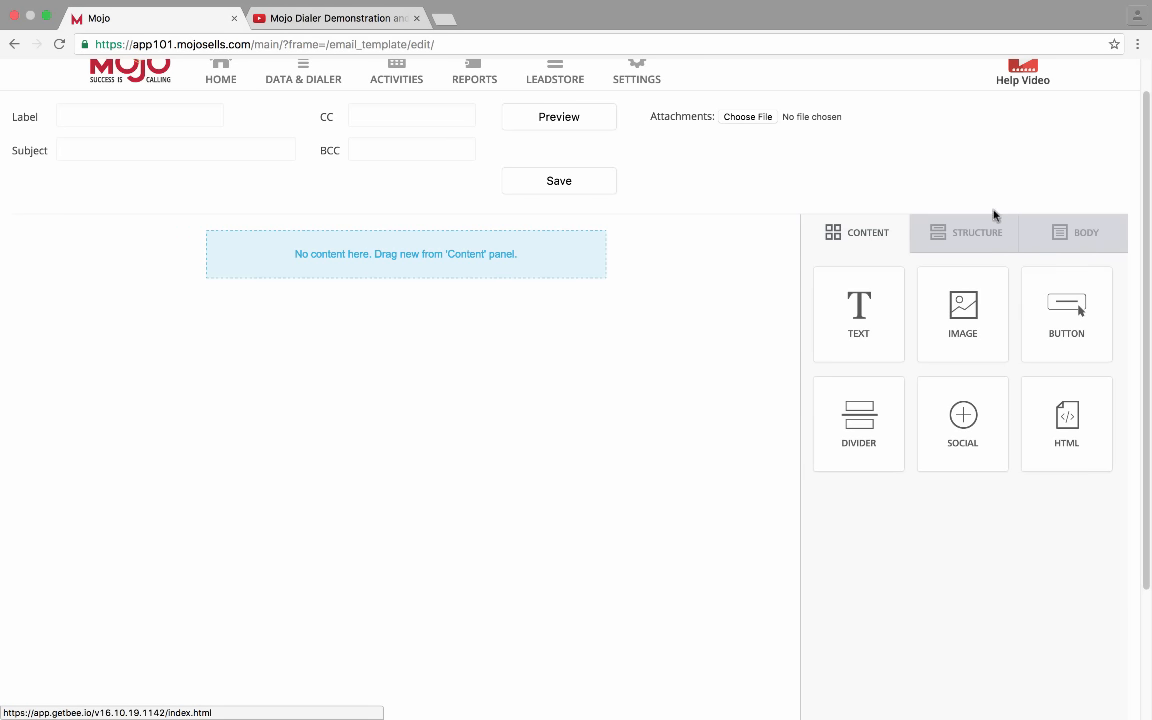
pyautogui.click(1092, 233)
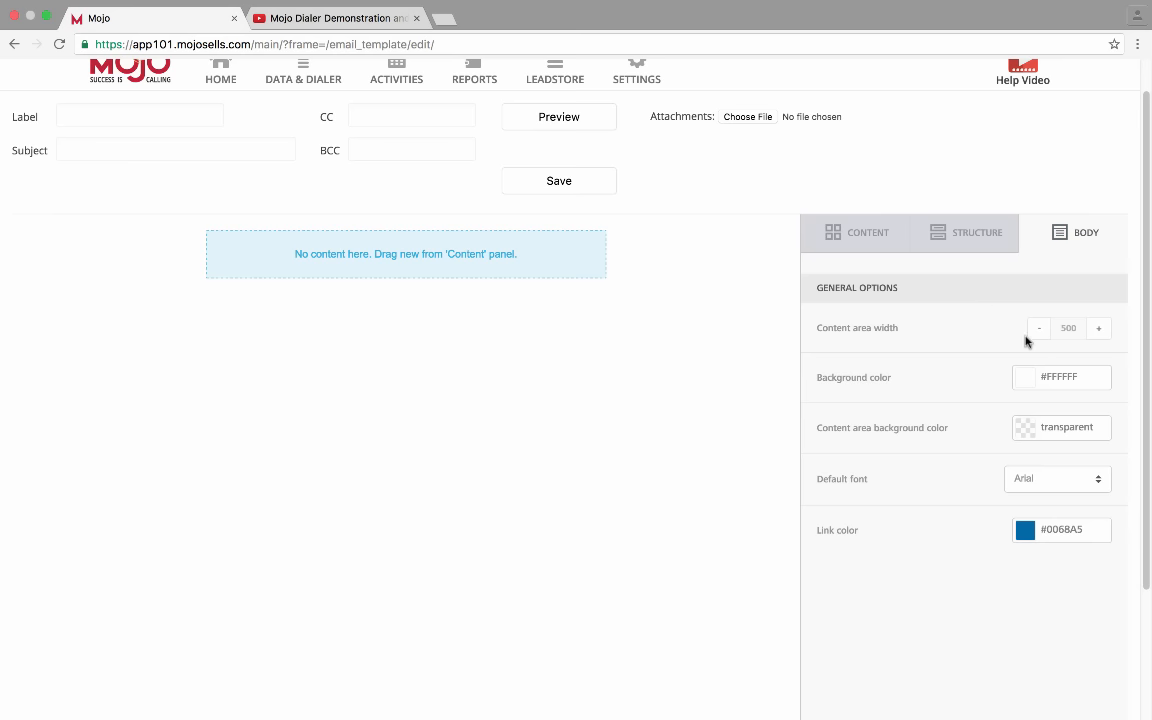
# Increase the BODY content area width from 500 up to 635
pyautogui.click(1103, 327)
pyautogui.click(1103, 327)
pyautogui.click(1103, 327)
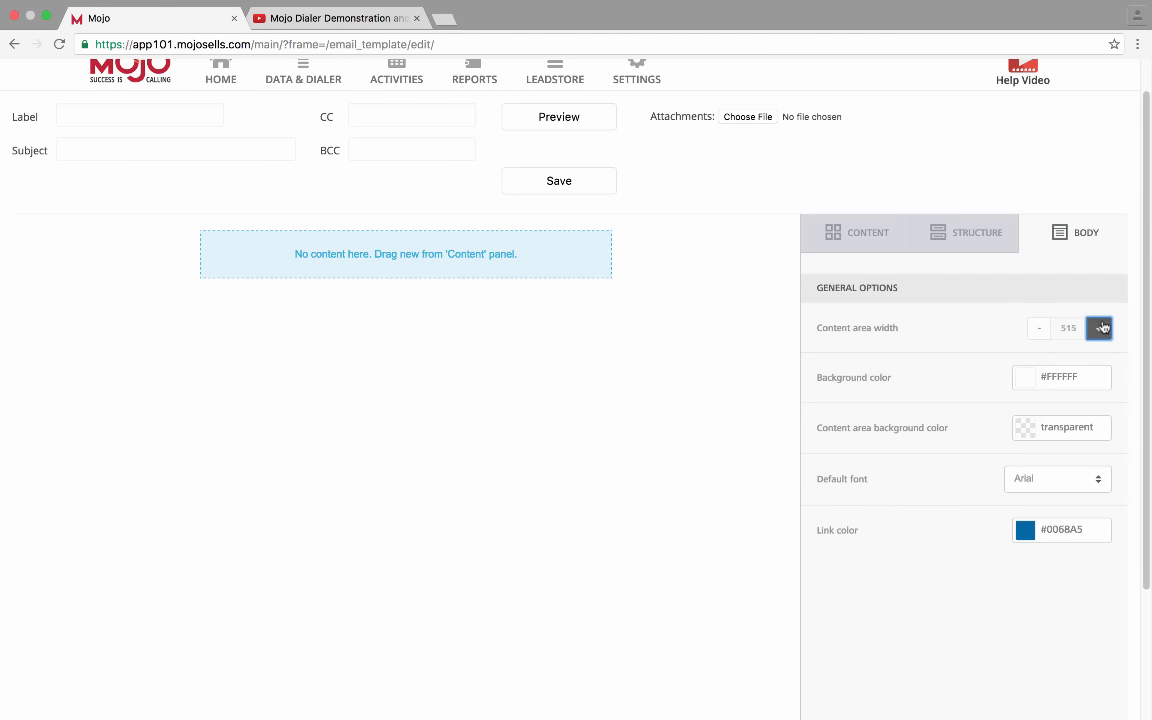
pyautogui.click(1103, 327)
pyautogui.click(1103, 327)
pyautogui.click(1103, 327)
pyautogui.click(1103, 327)
pyautogui.click(1103, 327)
pyautogui.click(1103, 327)
pyautogui.click(1103, 327)
pyautogui.click(1100, 327)
pyautogui.click(1100, 327)
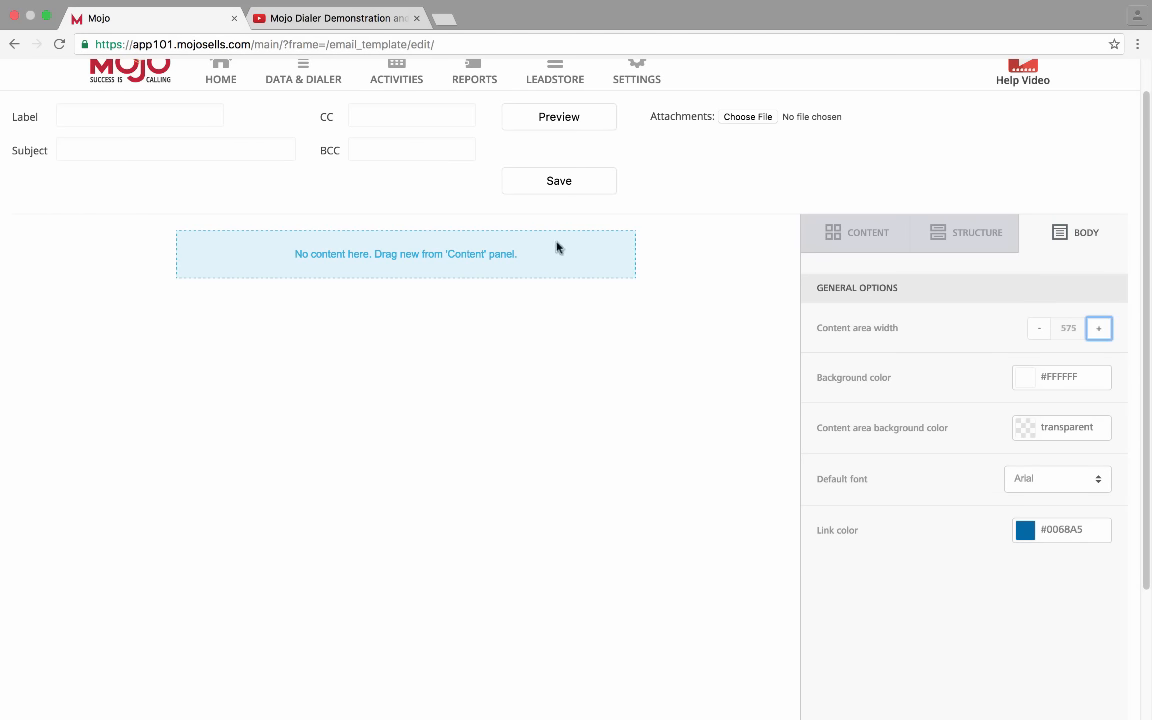
pyautogui.doubleClick(1100, 330)
pyautogui.click(1100, 330)
pyautogui.doubleClick(1100, 330)
pyautogui.click(1100, 330)
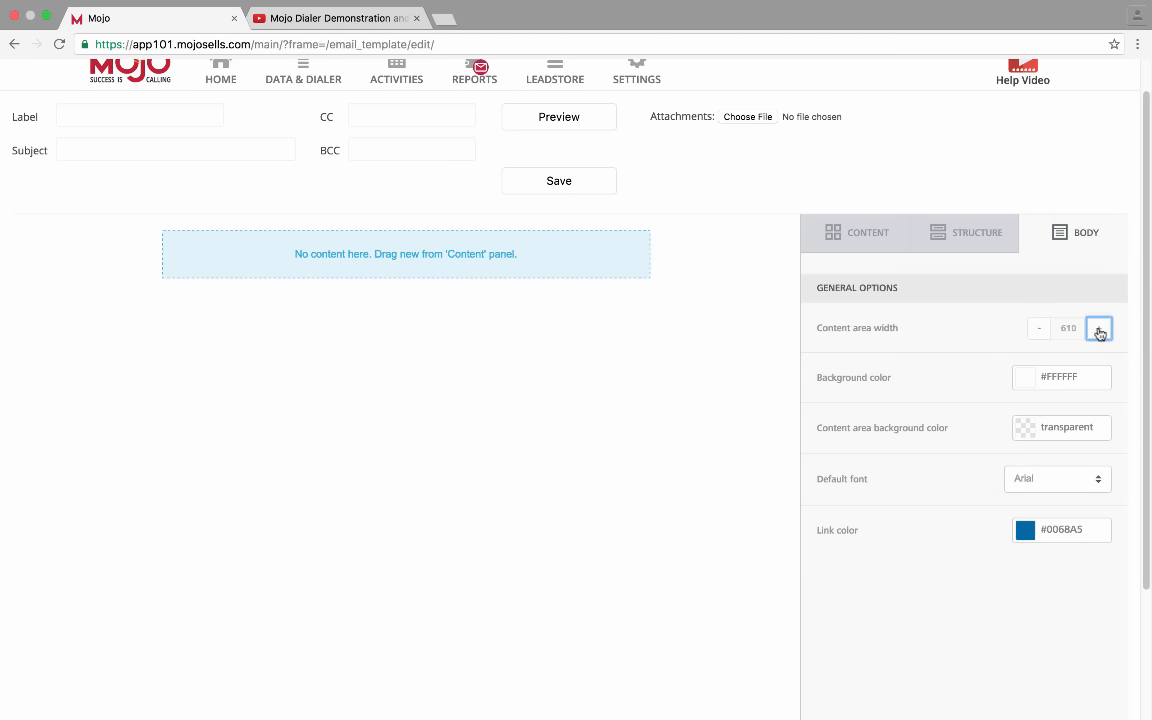
pyautogui.doubleClick(1100, 330)
pyautogui.doubleClick(1100, 330)
pyautogui.doubleClick(1100, 330)
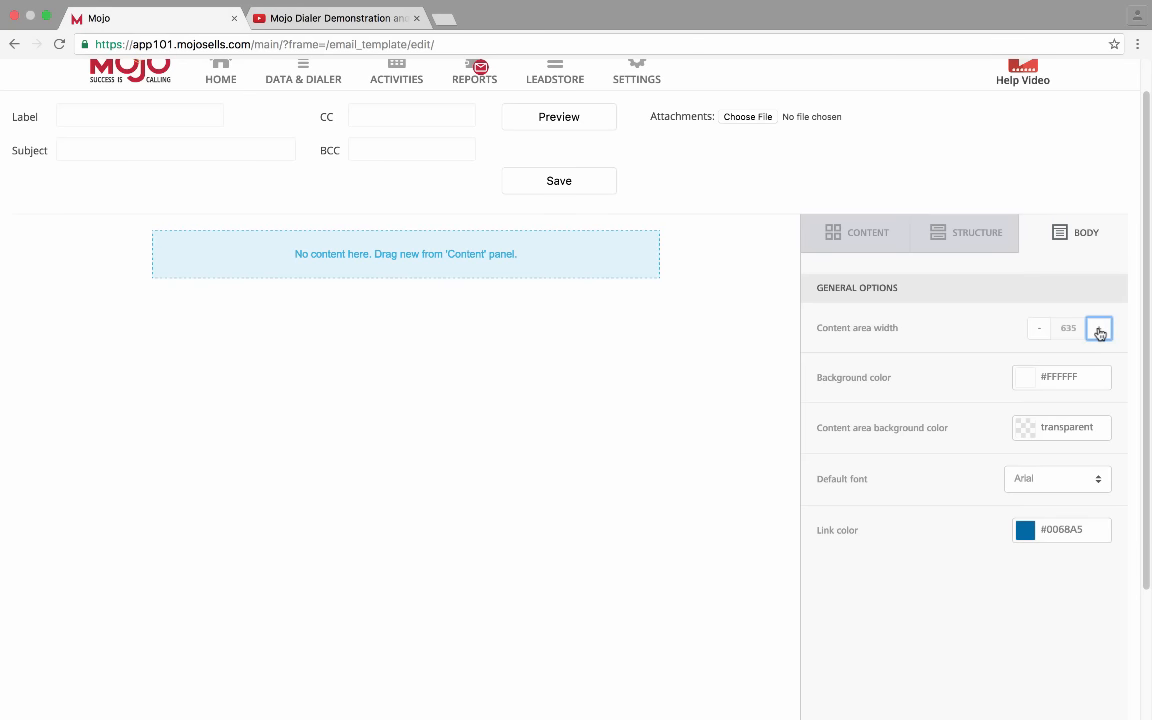
# Reduce the content area width back down to 610
pyautogui.doubleClick(1042, 331)
pyautogui.click(1042, 331)
pyautogui.doubleClick(1042, 331)
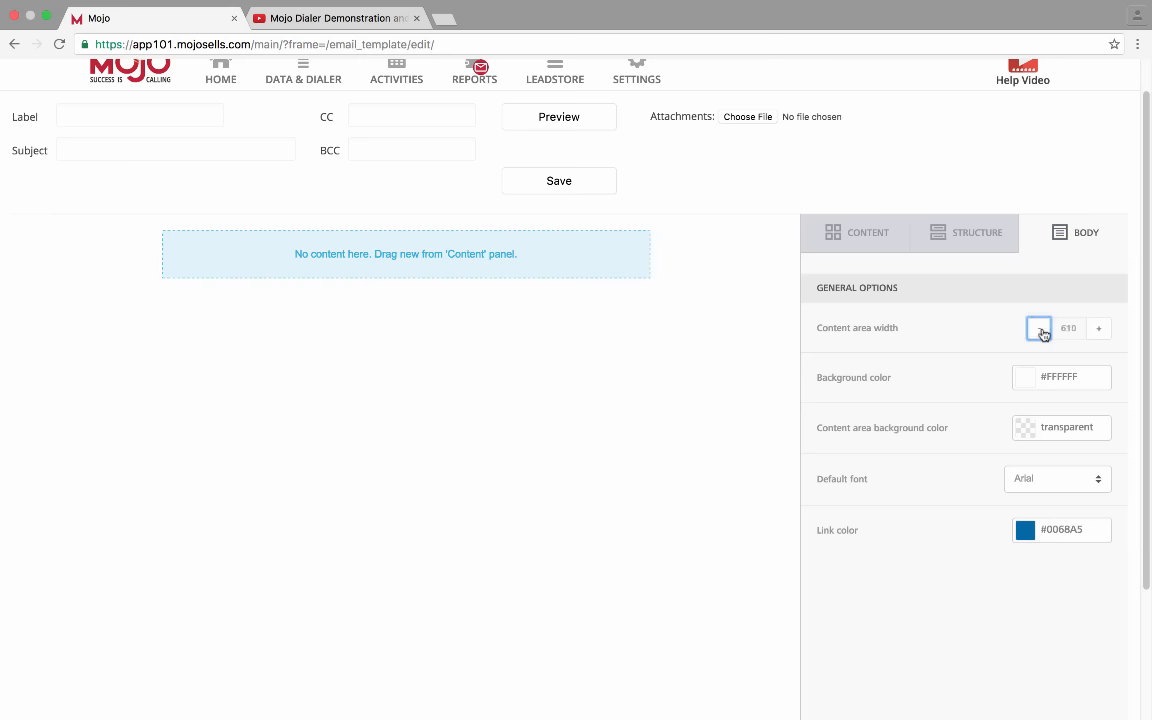
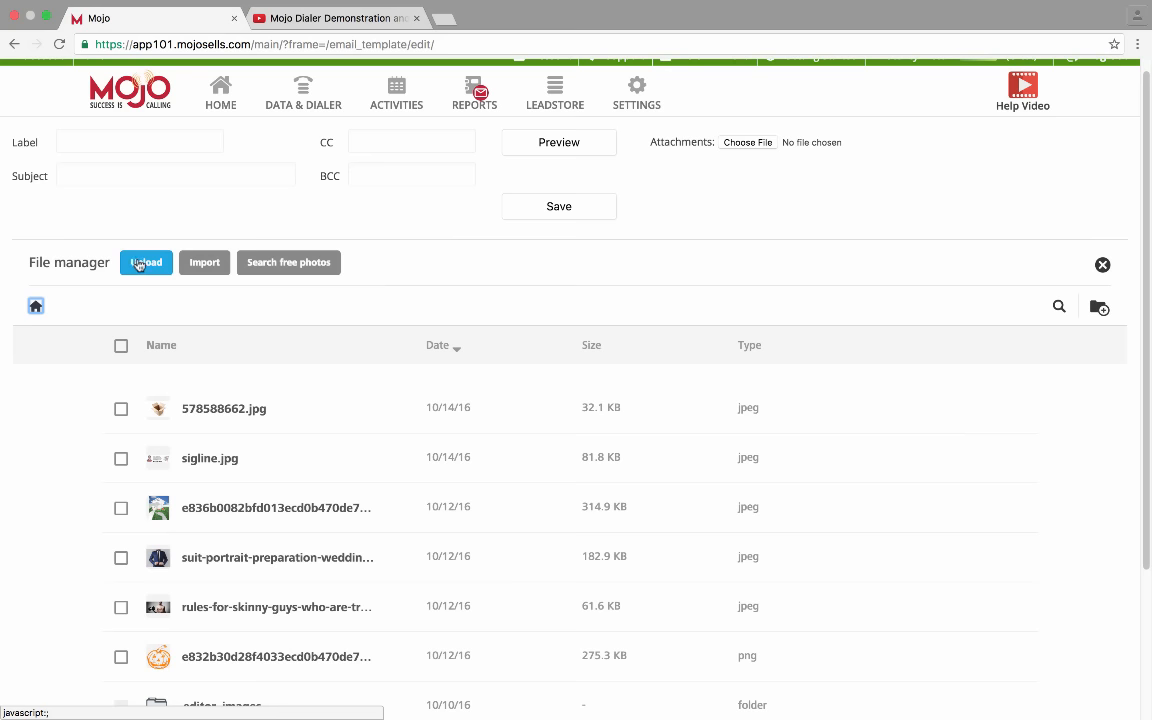
# Bypass Upload and Import and open the free stock photo search in the file manager
pyautogui.click(139, 264)
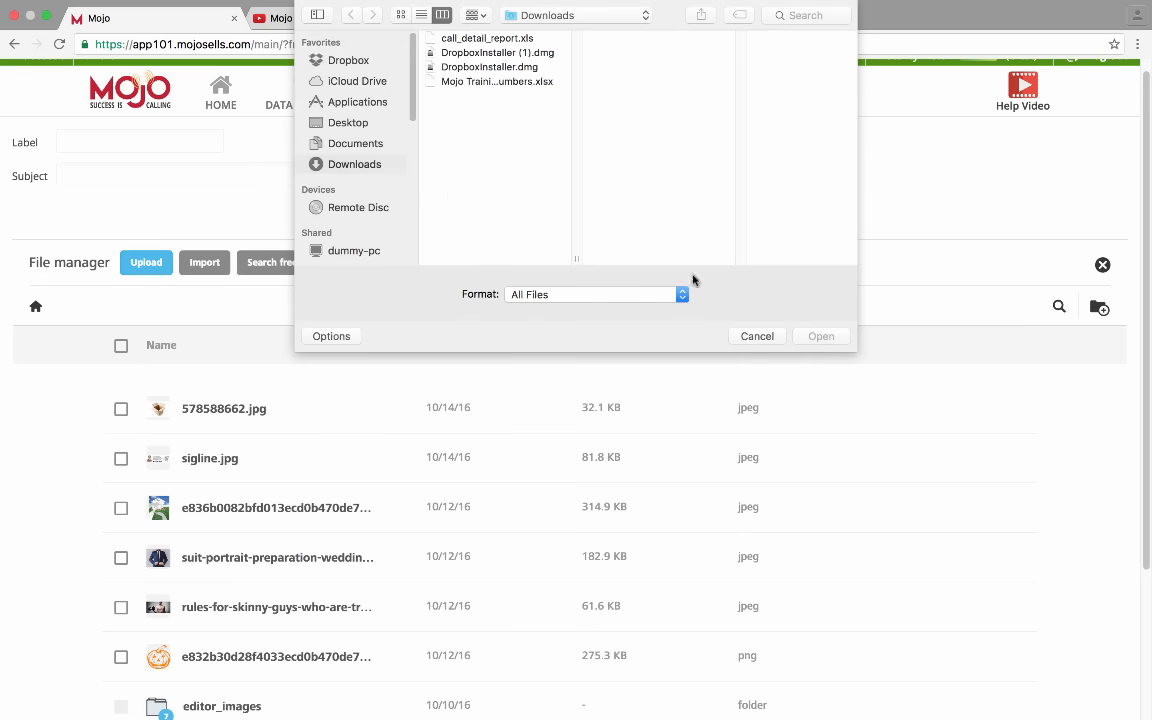
pyautogui.click(757, 336)
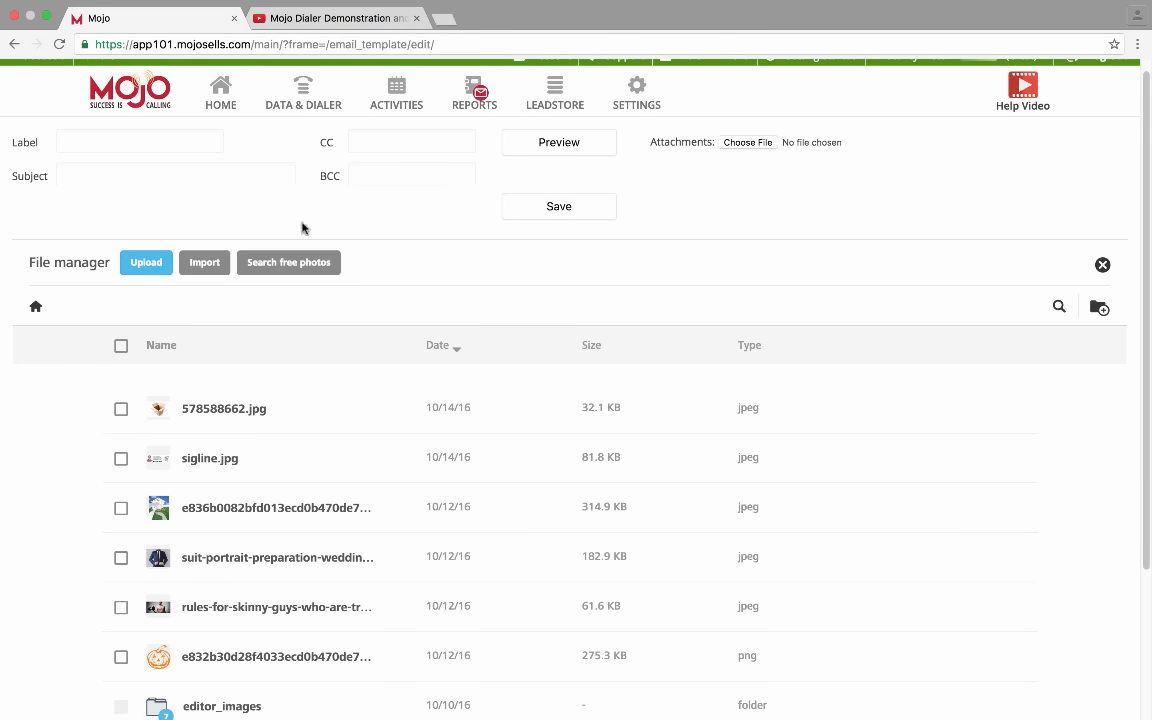
pyautogui.click(225, 266)
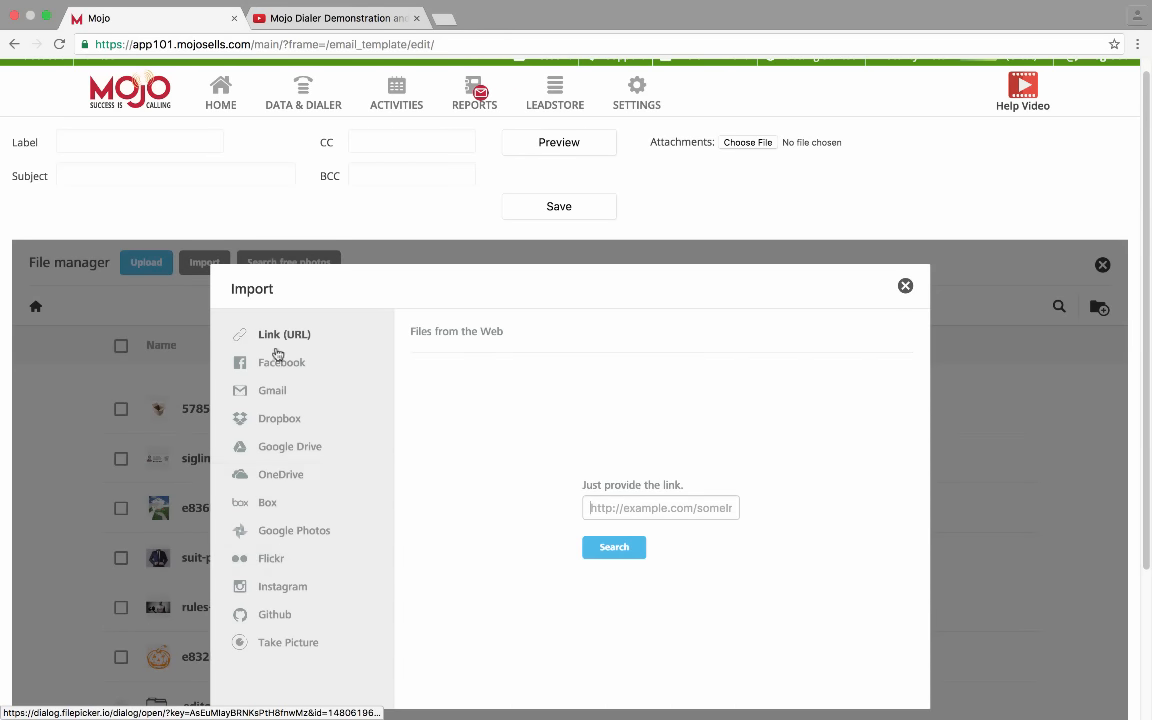
pyautogui.click(903, 287)
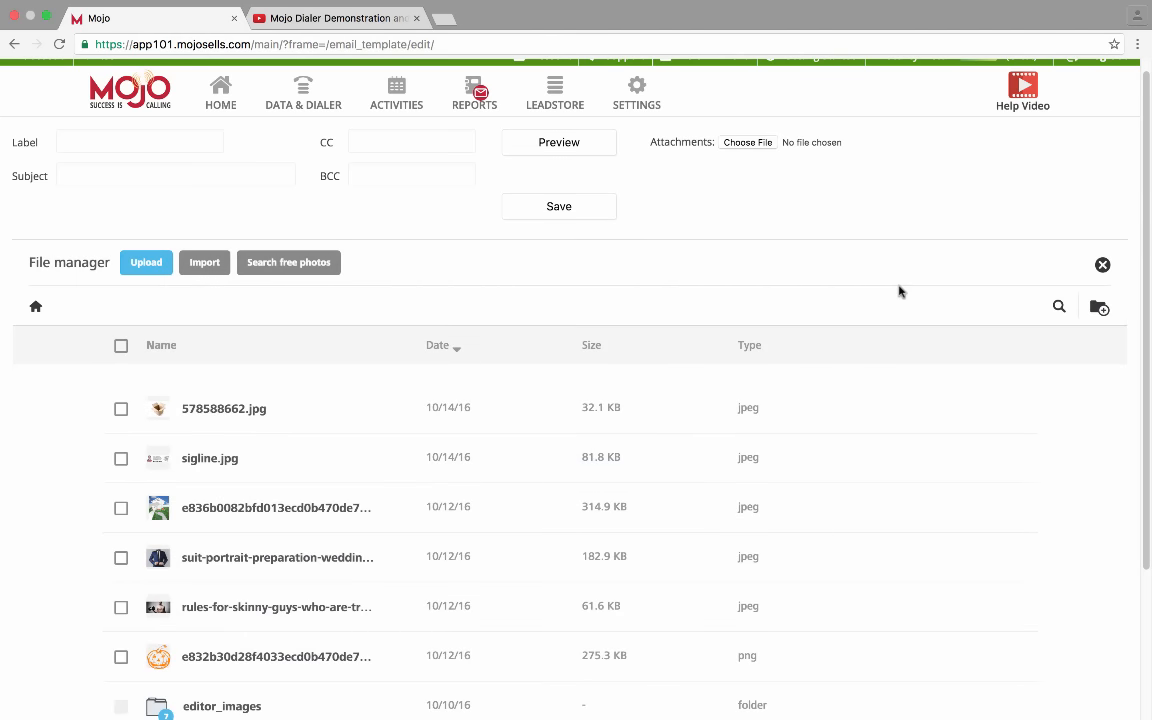
pyautogui.click(319, 259)
pyautogui.scroll(-3, 751, 445)
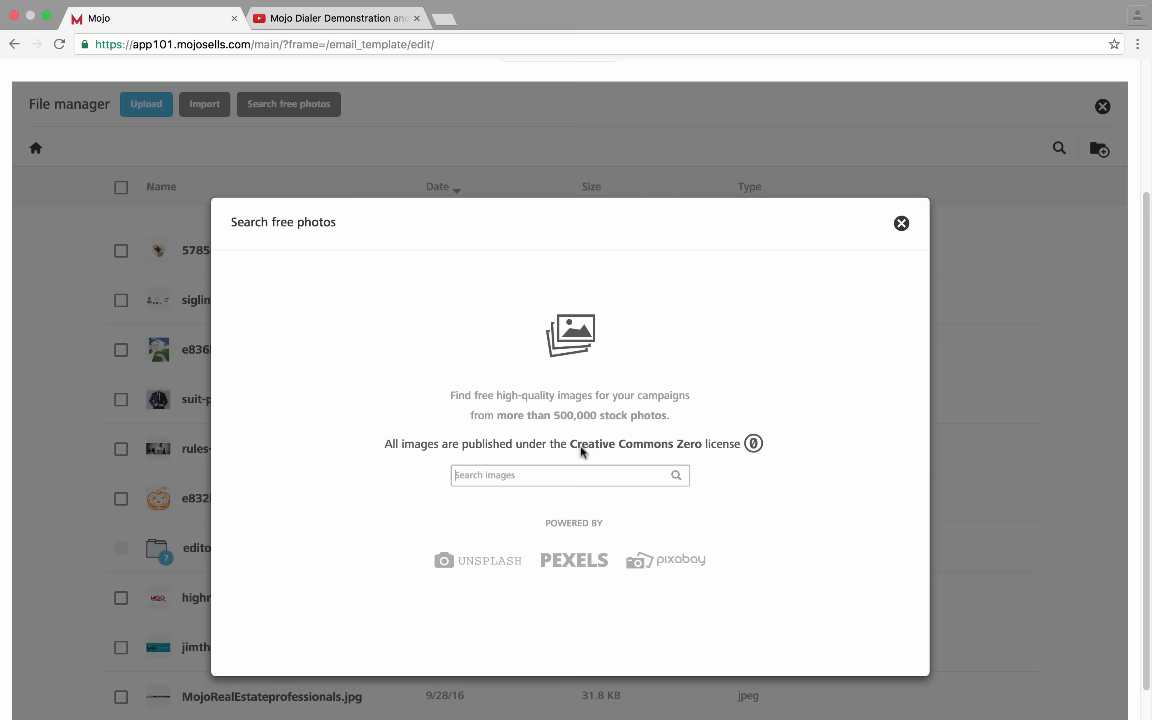
# Search free photos for 'House for sale', browse the 162 results, then close the search
pyautogui.click(566, 475)
pyautogui.write('House for sale')
pyautogui.press('Return')
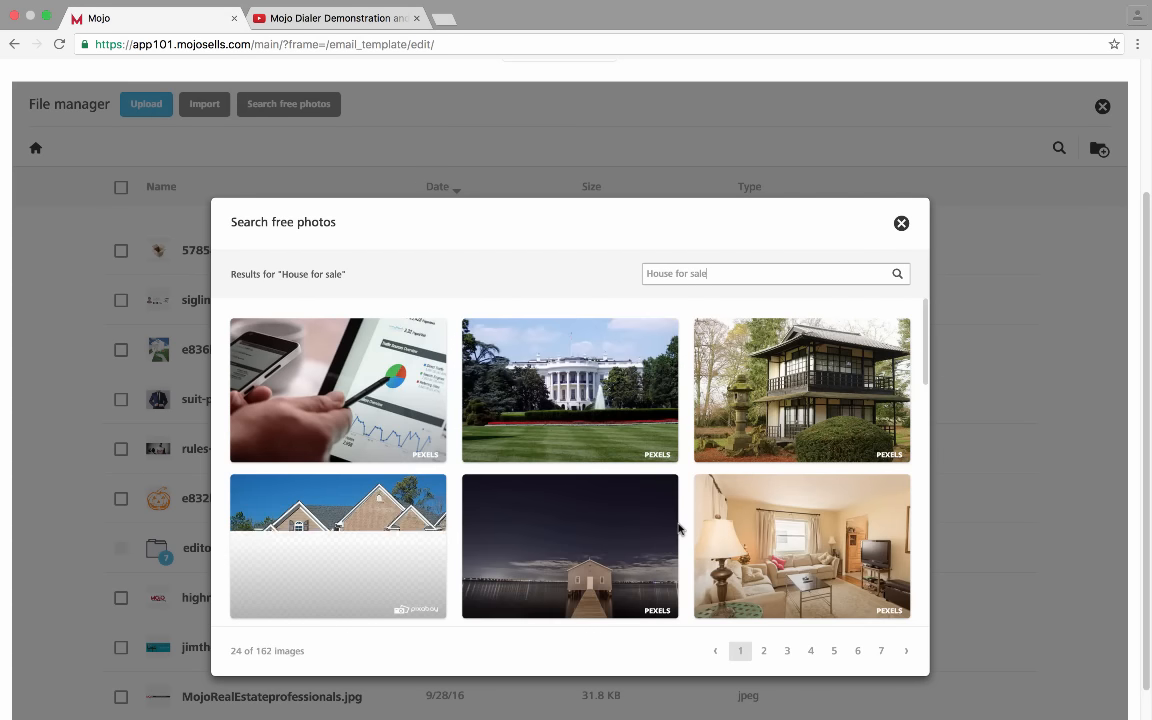
pyautogui.scroll(-1, 679, 528)
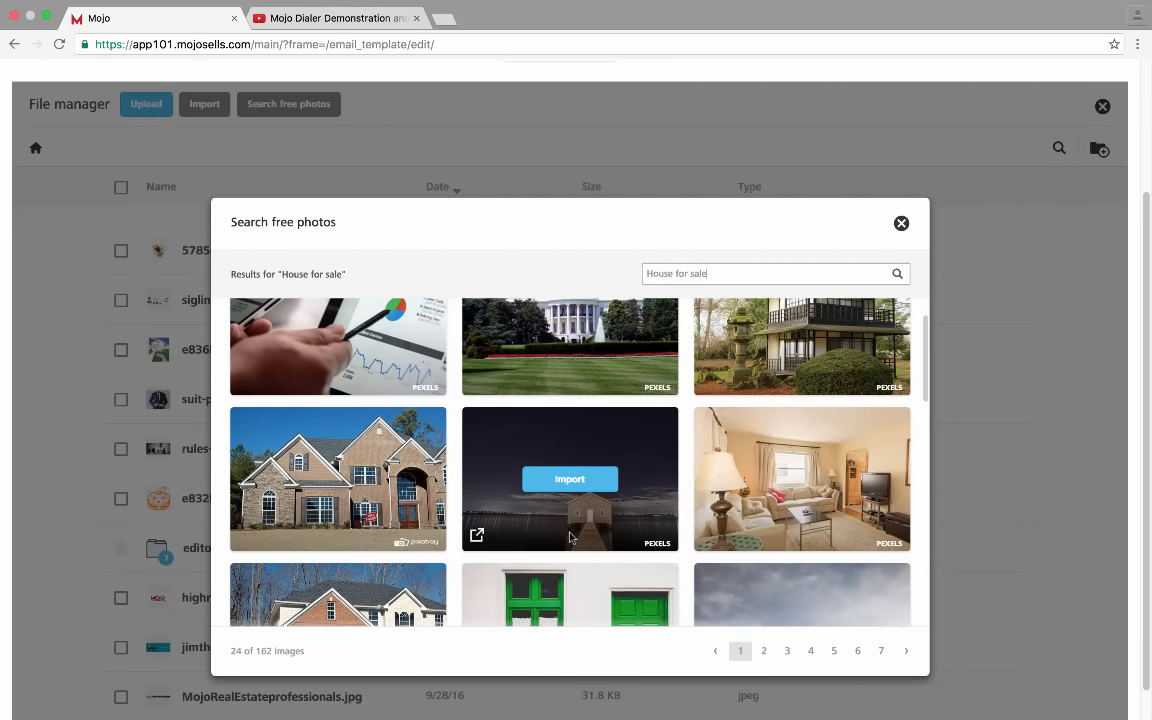
pyautogui.click(900, 225)
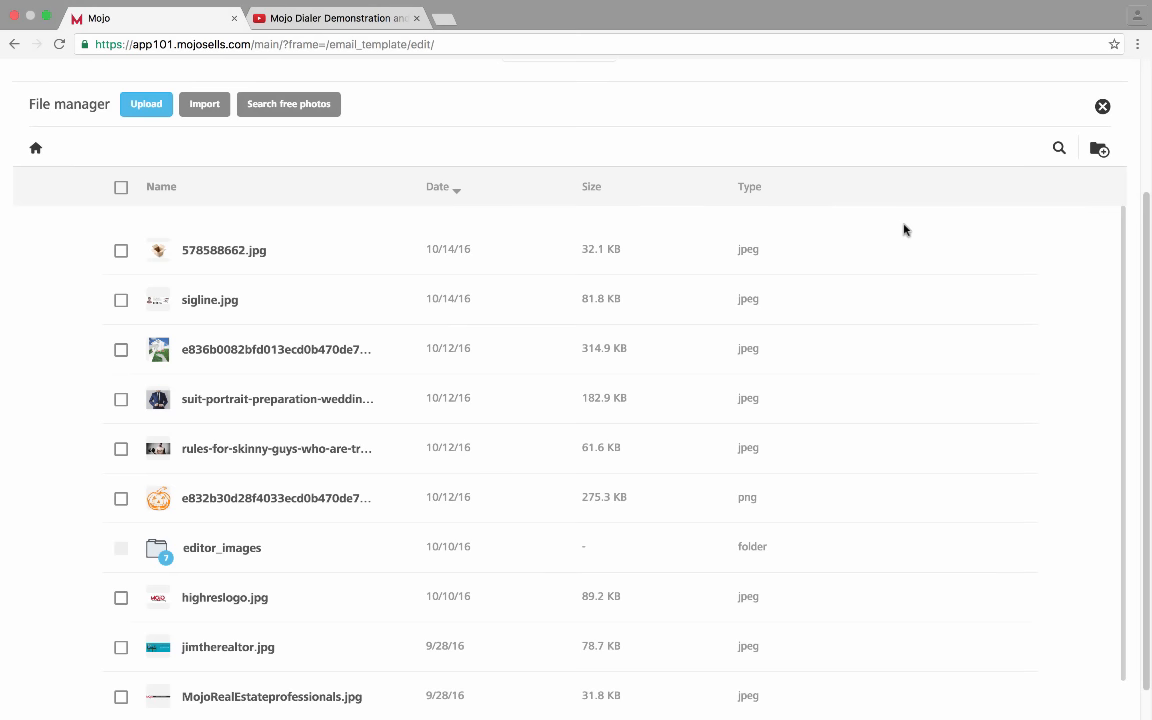
# Insert Emailheader.jpg as the logo banner at the top of the template and show row layouts
pyautogui.scroll(-5, 895, 320)
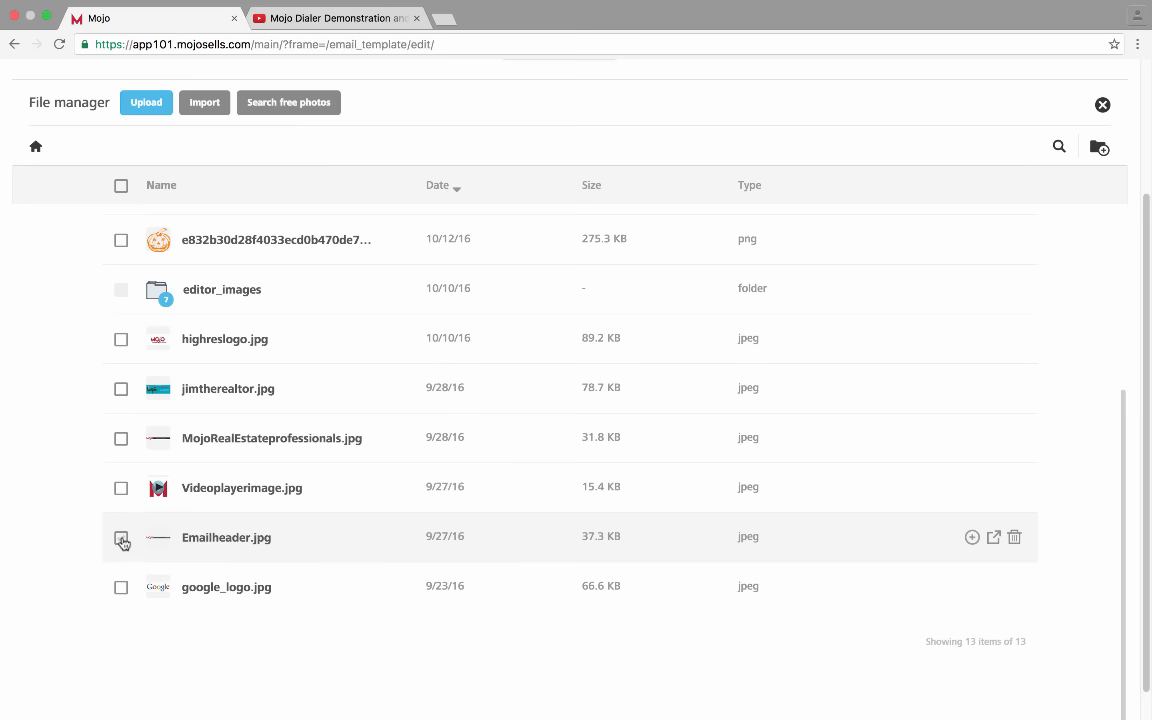
pyautogui.click(121, 540)
pyautogui.click(972, 539)
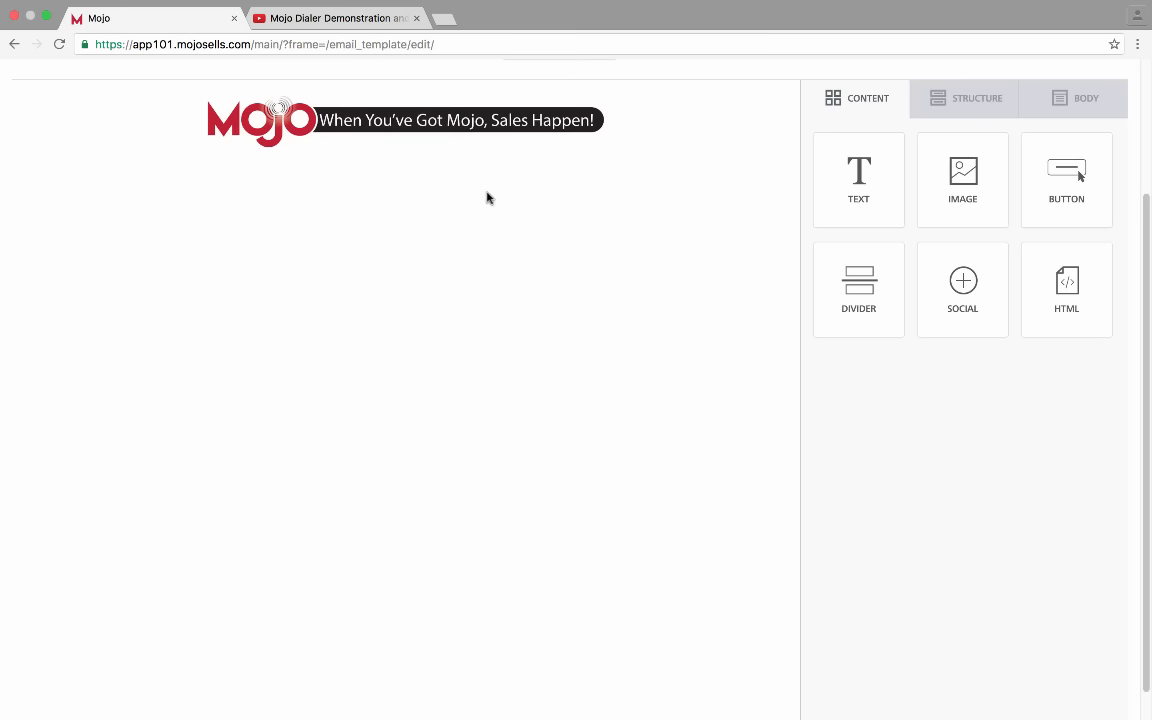
pyautogui.scroll(1, 404, 147)
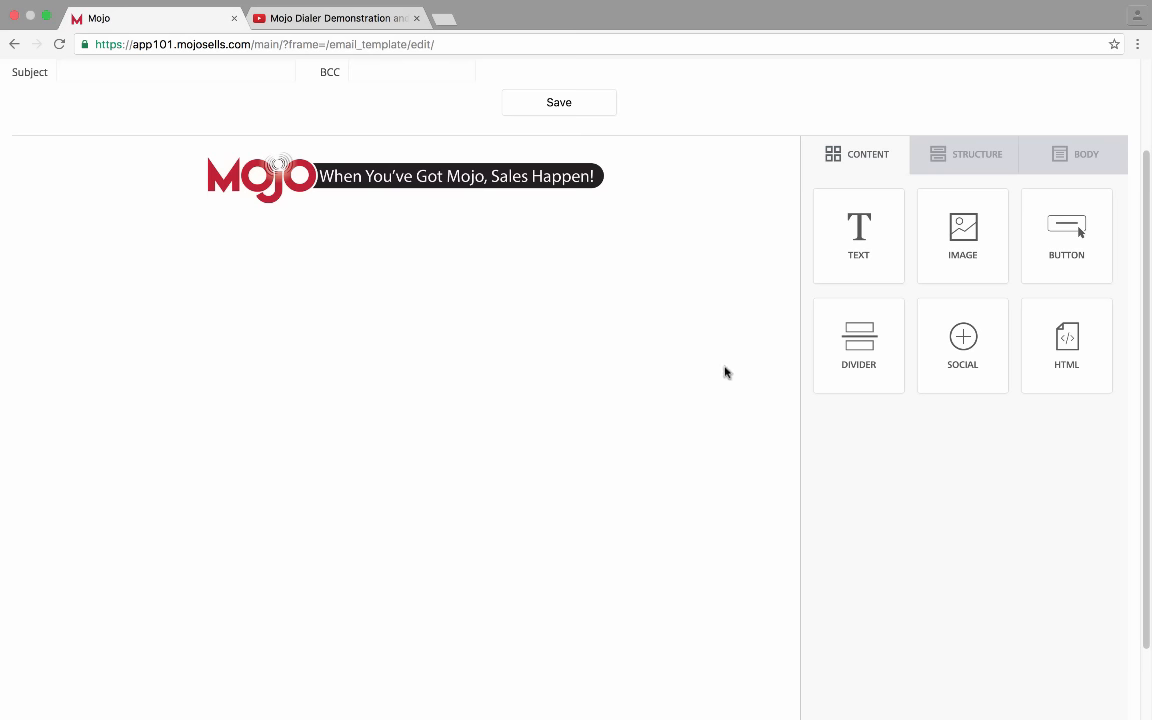
pyautogui.click(975, 167)
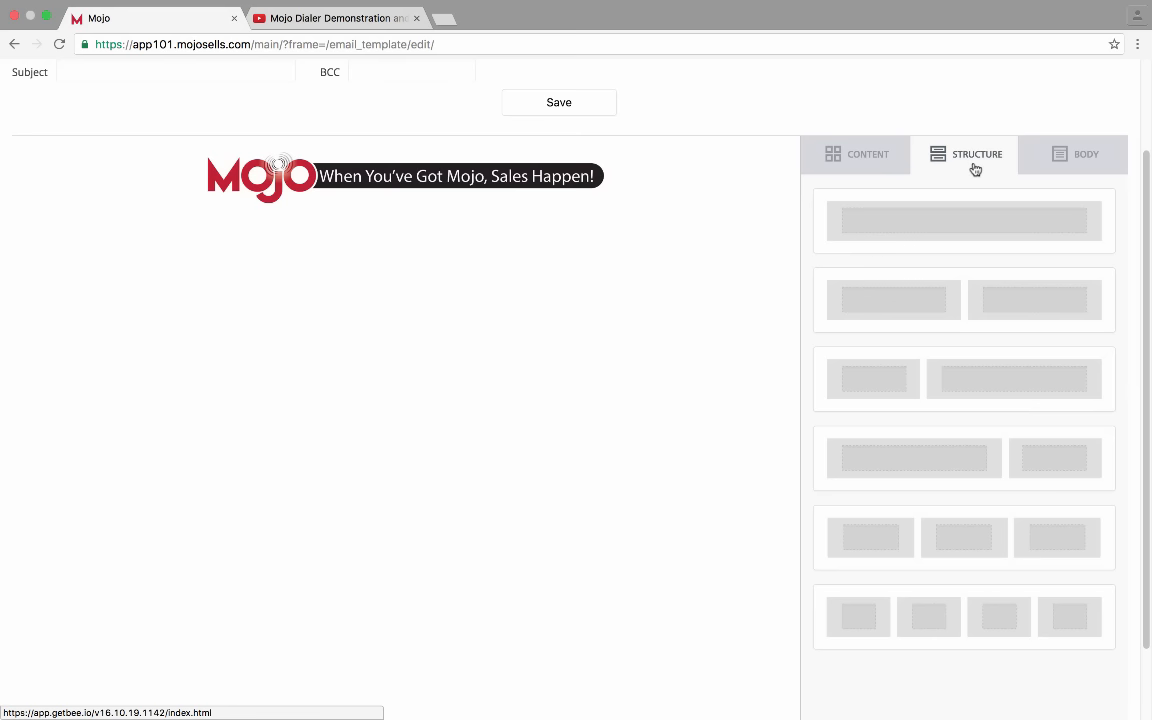
# Add a wide-and-narrow two-column row under the banner with a Social block in the right column
pyautogui.moveTo(969, 460); pyautogui.dragTo(288, 198)
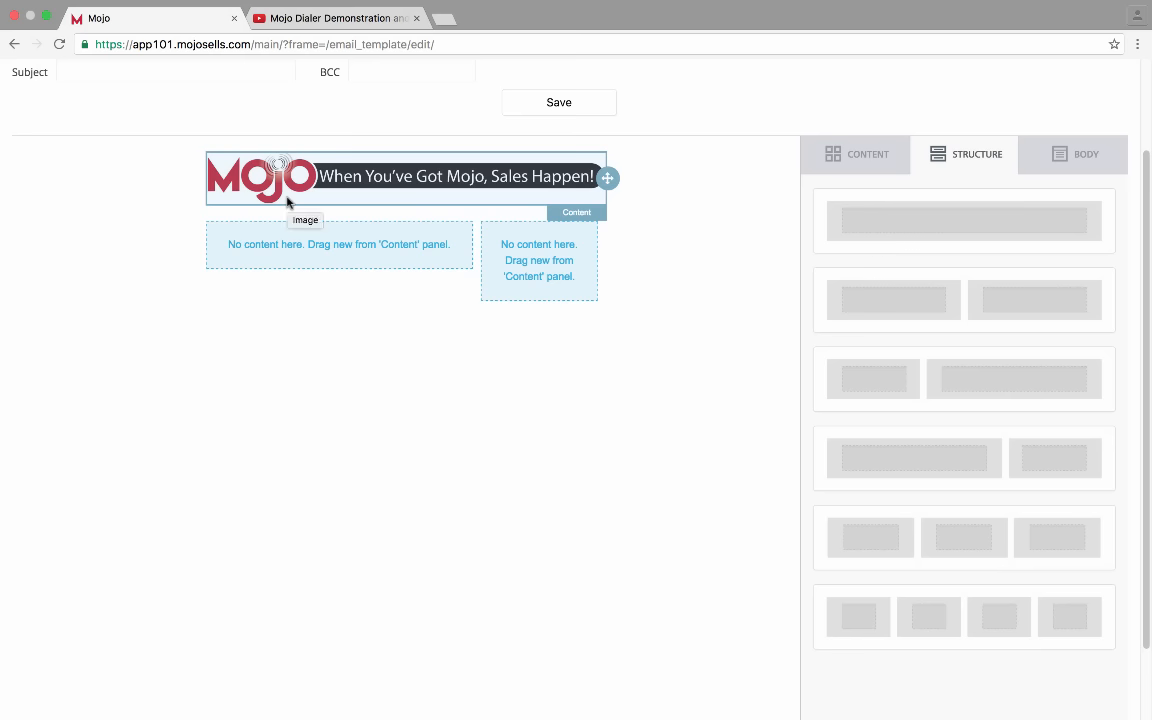
pyautogui.click(855, 160)
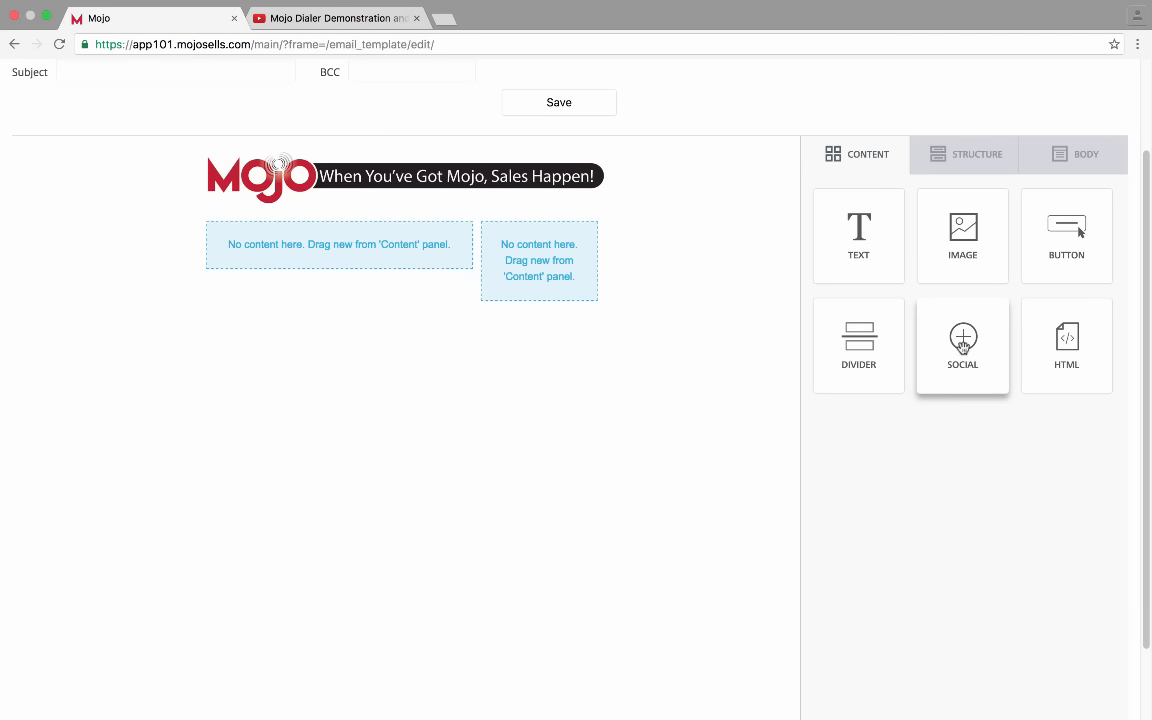
pyautogui.moveTo(963, 345); pyautogui.dragTo(511, 250)
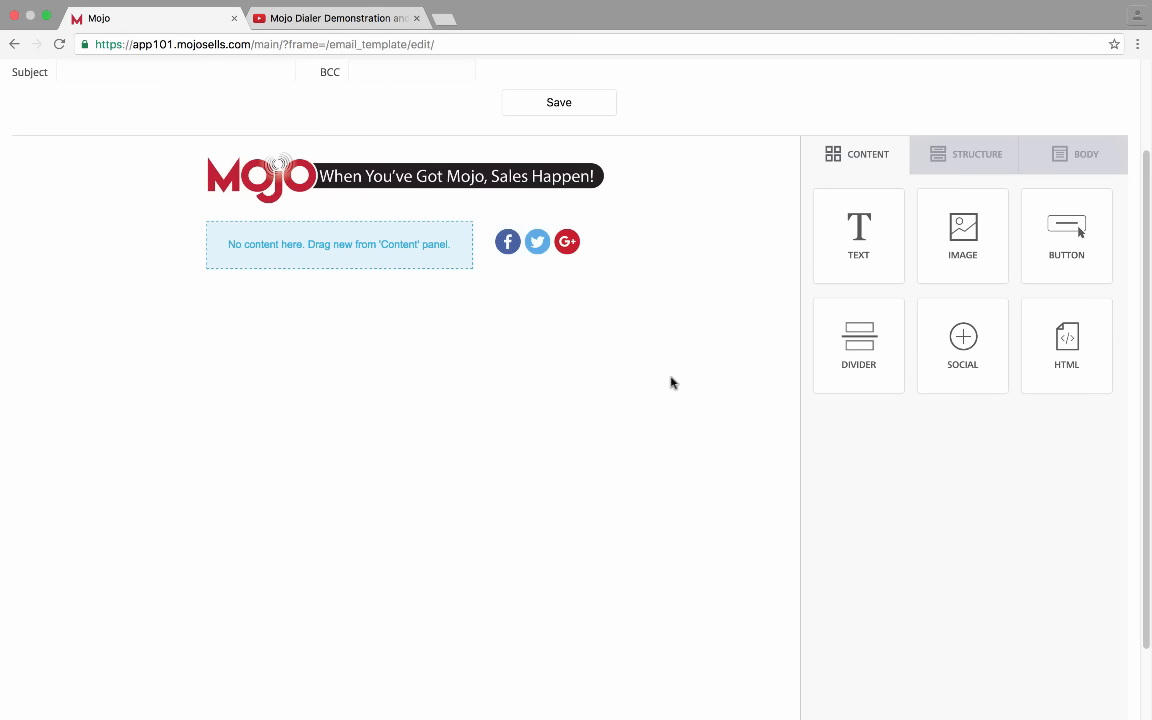
# Link the social icons to facebook.com/mojosellingsolutions, twitter.com/mojosells and plus.google.com/mojosellingsolutions
pyautogui.click(509, 245)
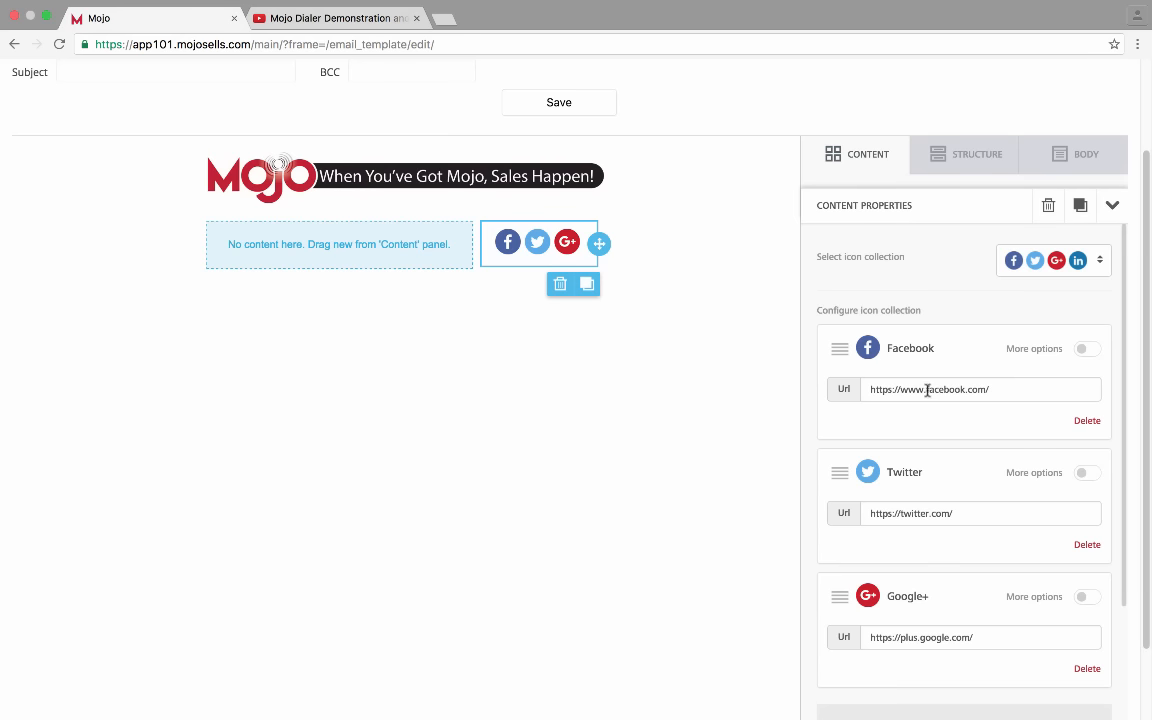
pyautogui.click(1005, 391)
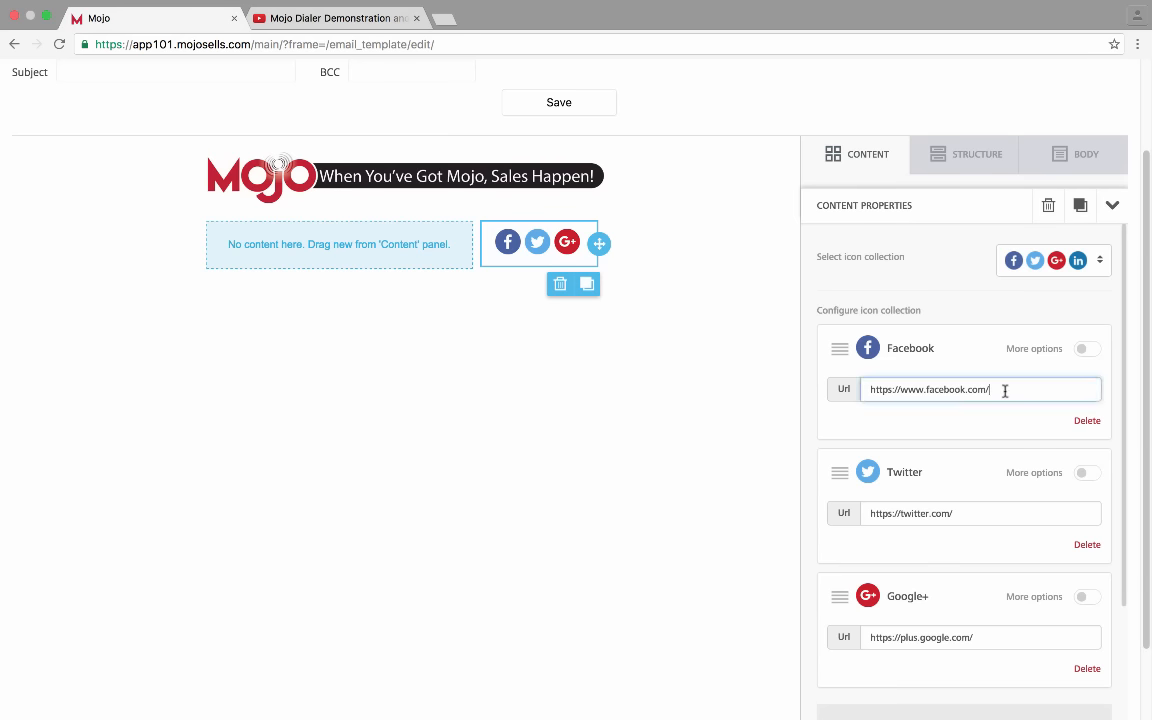
pyautogui.write('mojosellingsolutions')
pyautogui.click(997, 501)
pyautogui.click(992, 509)
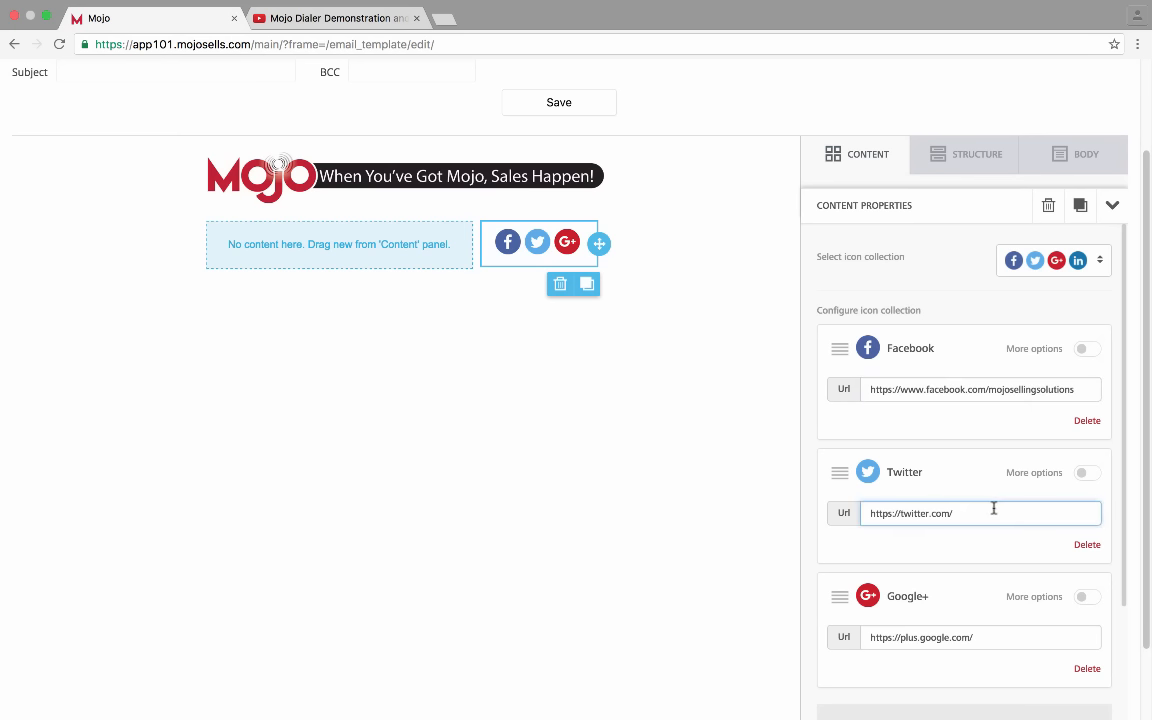
pyautogui.write('mojosells')
pyautogui.click(1000, 640)
pyautogui.write('mojosellingsolutions')
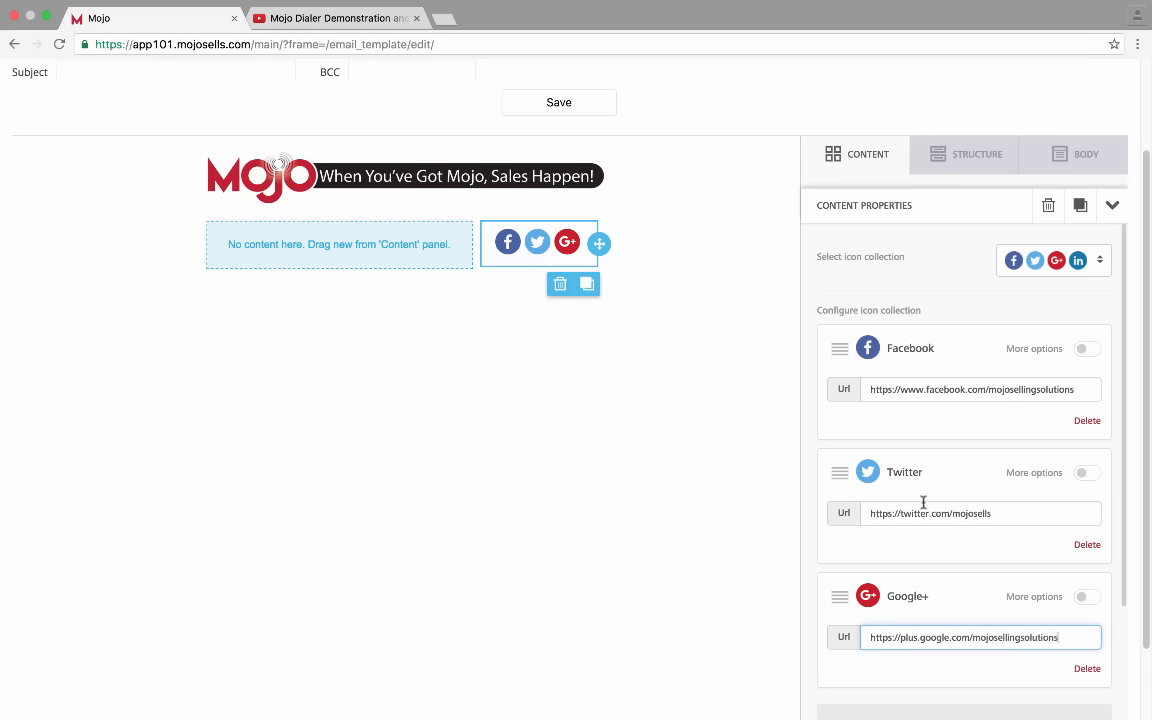
pyautogui.scroll(-3, 920, 503)
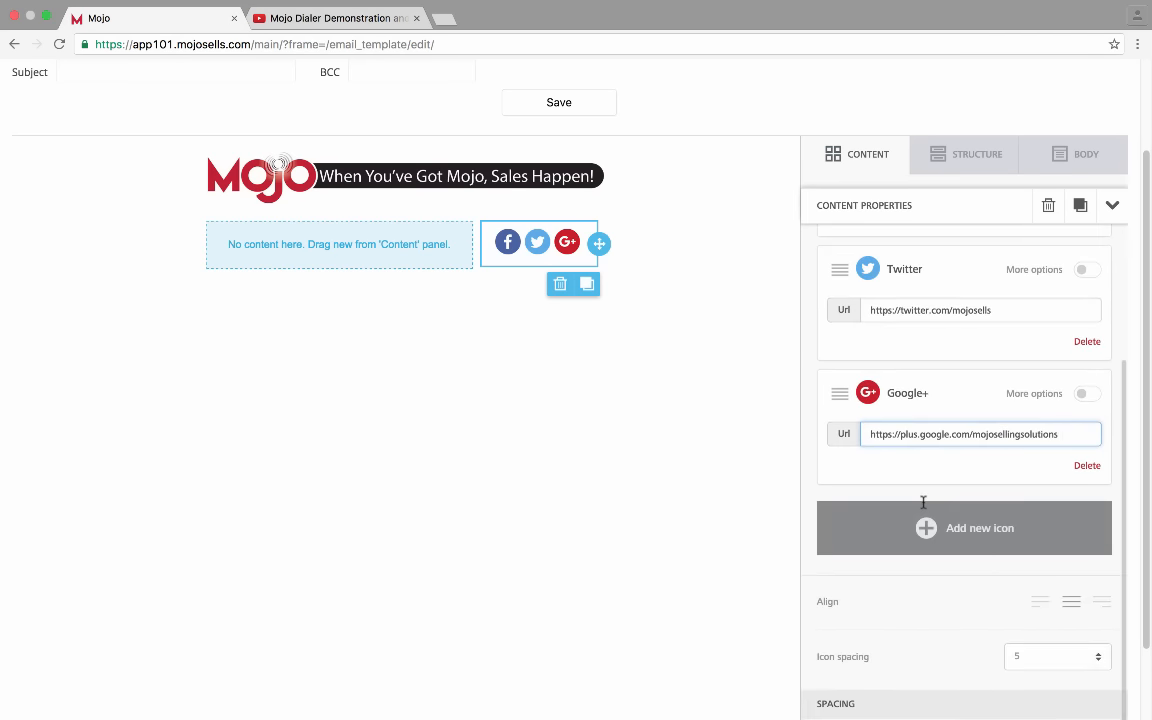
# Centre the social icons in their column after trying the left and right alignments
pyautogui.scroll(-2, 923, 505)
pyautogui.click(1039, 509)
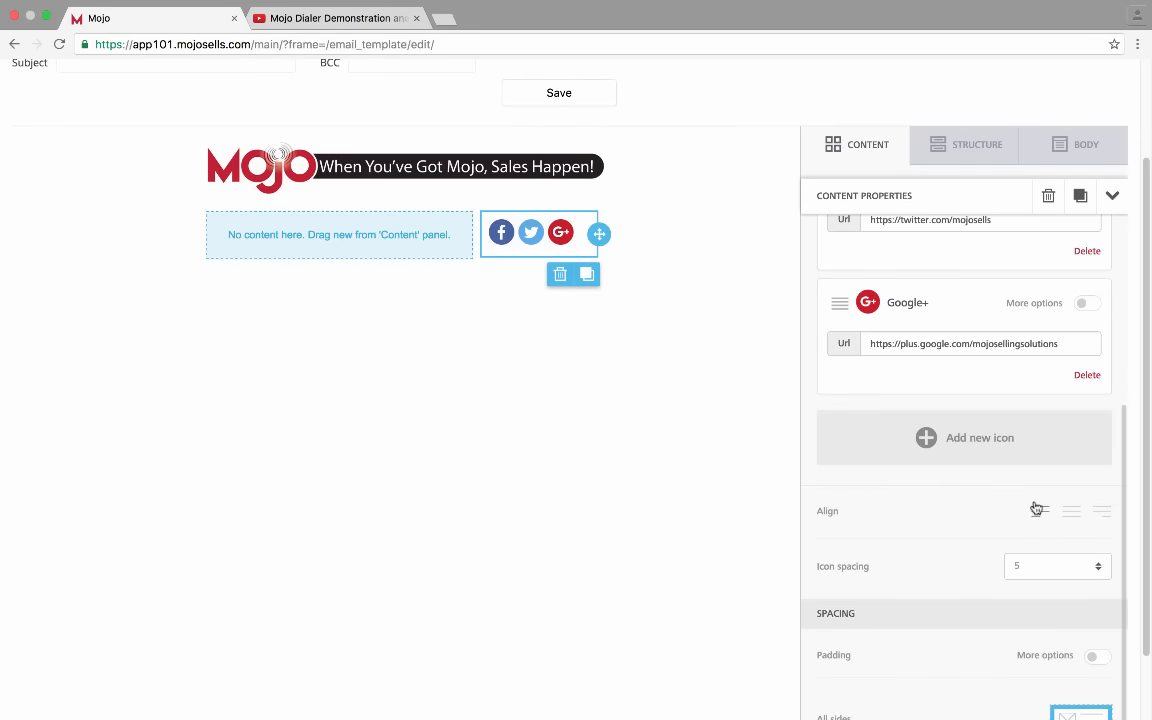
pyautogui.click(1067, 514)
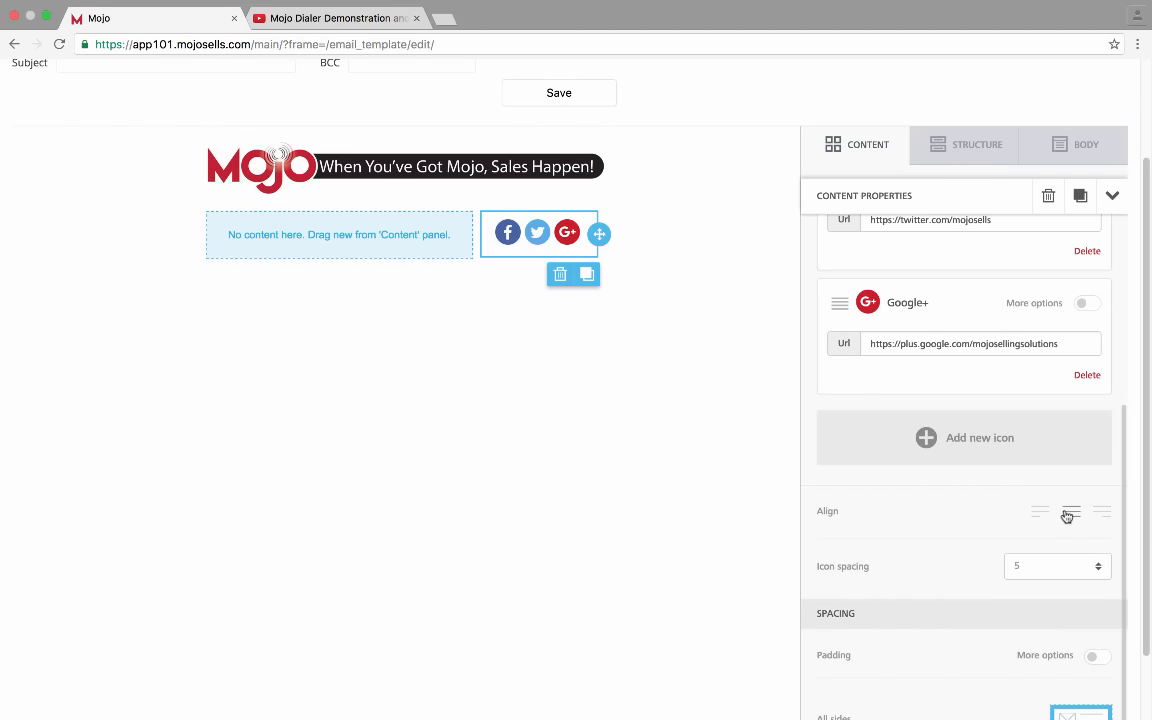
pyautogui.click(1039, 512)
pyautogui.click(1101, 515)
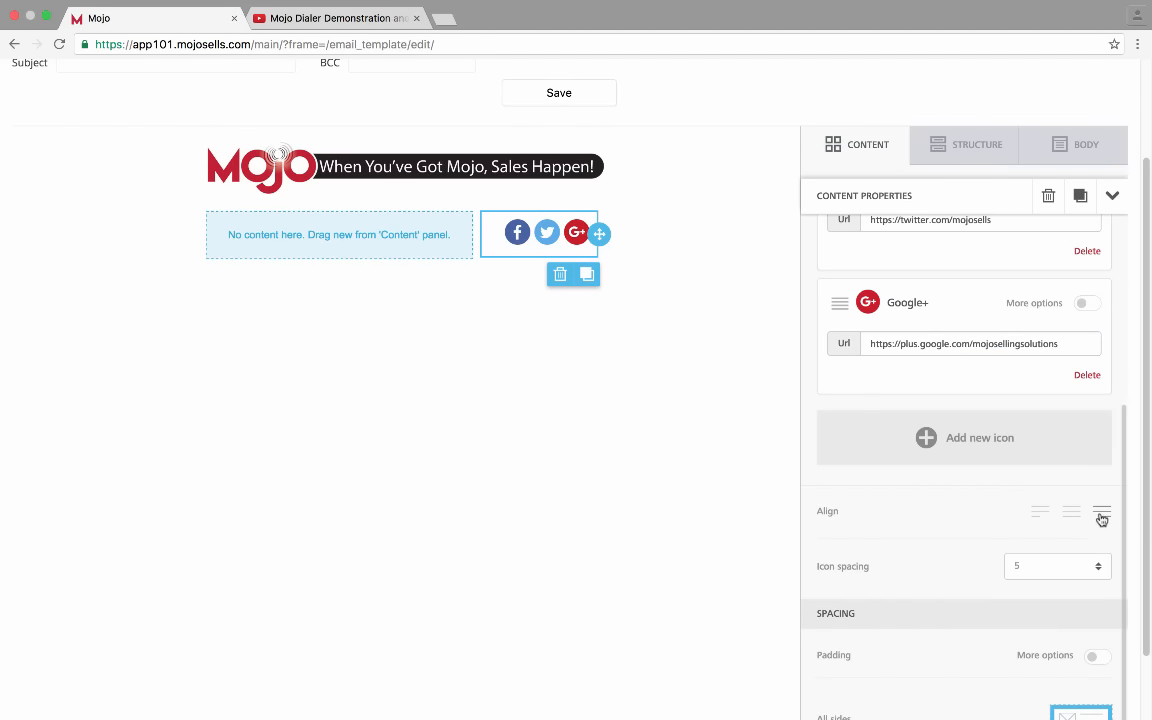
pyautogui.click(1074, 514)
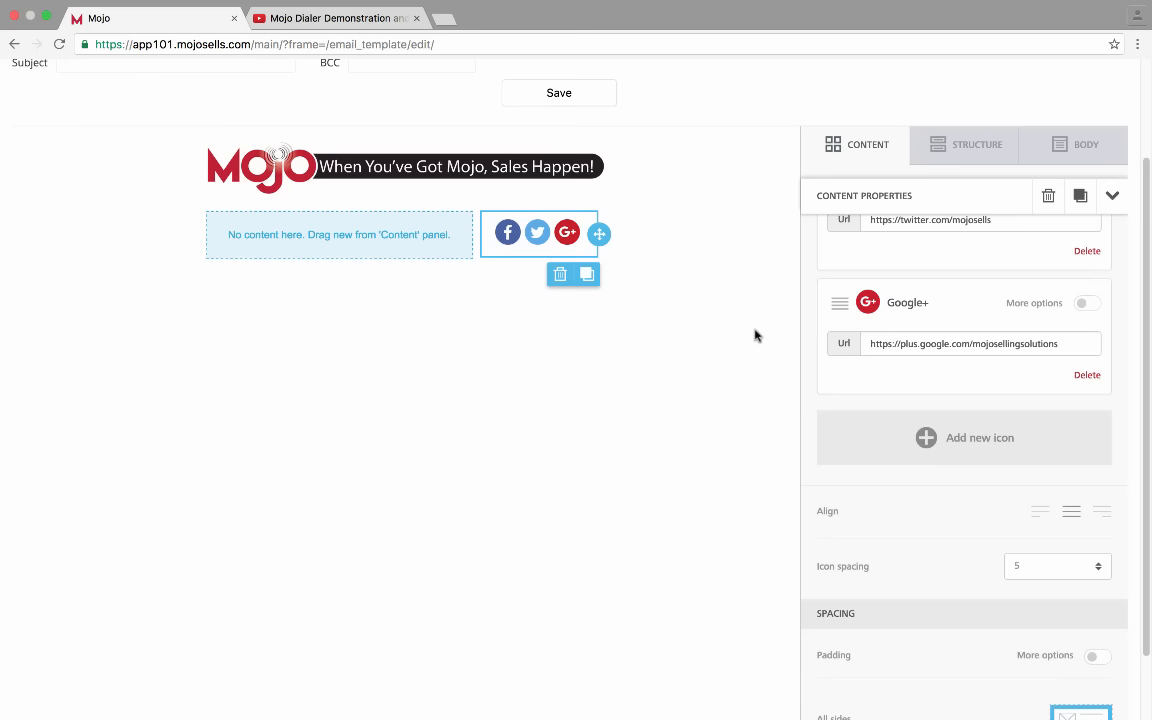
# Set the social icon spacing to 10 instead of 15
pyautogui.scroll(-1, 900, 520)
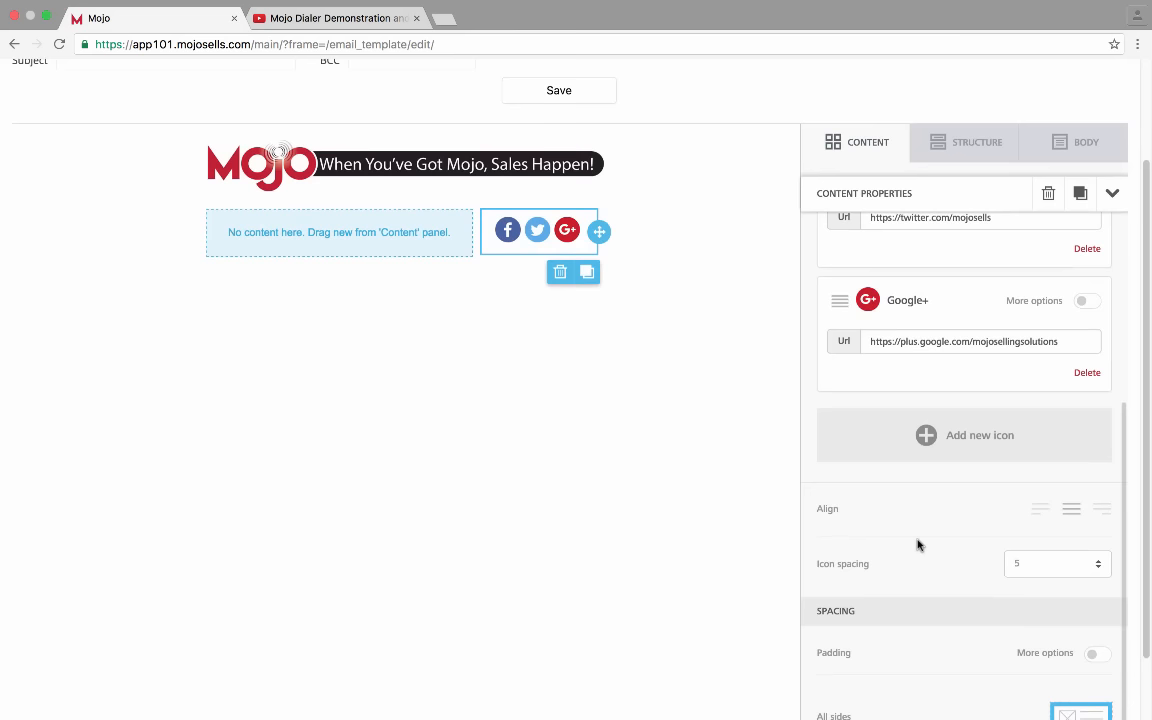
pyautogui.click(1098, 565)
pyautogui.click(1098, 564)
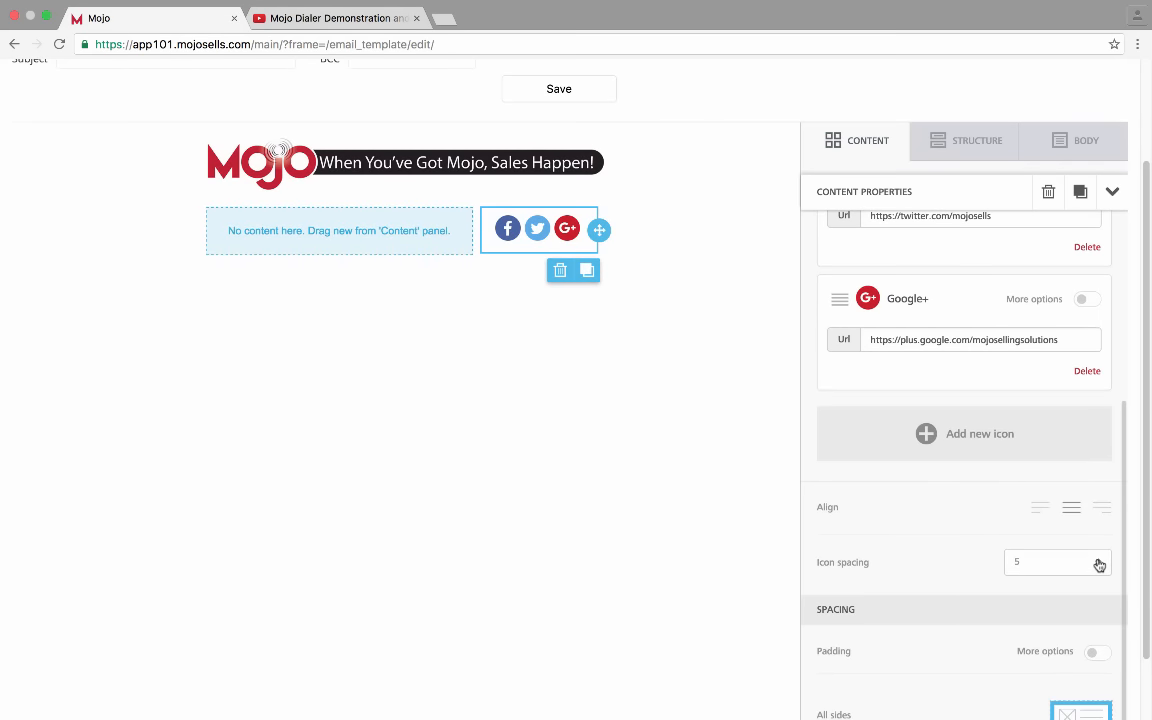
pyautogui.click(1098, 564)
pyautogui.click(1028, 627)
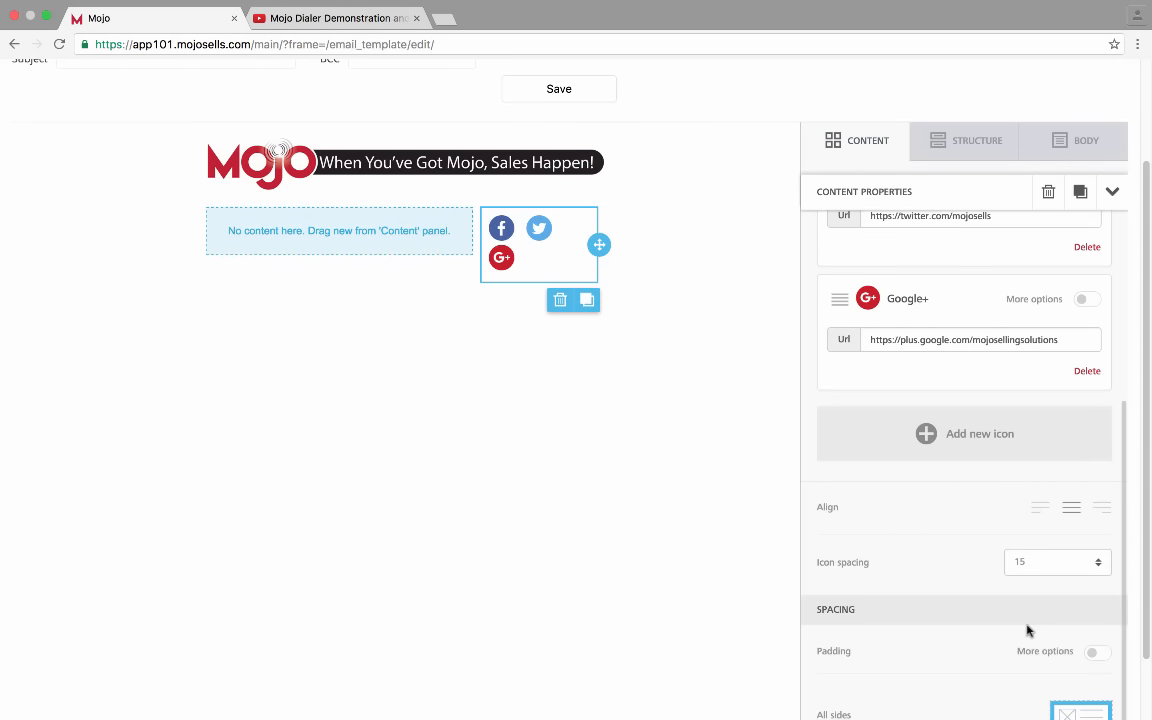
pyautogui.click(1058, 576)
pyautogui.click(1034, 609)
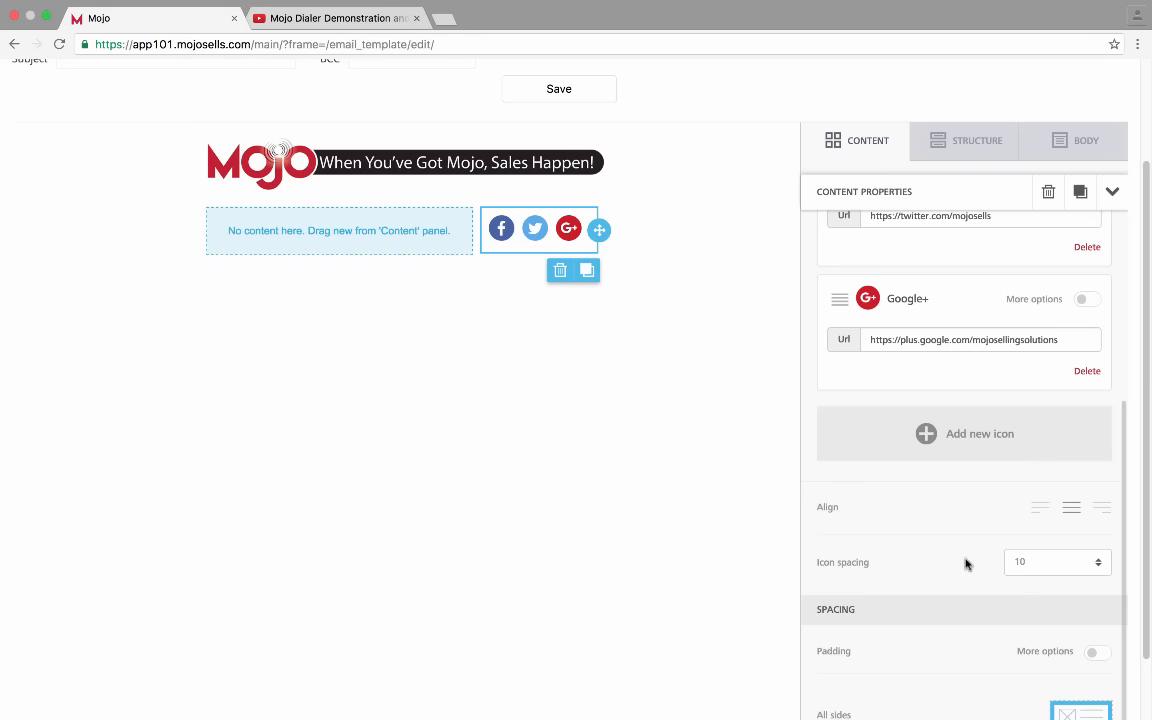
pyautogui.scroll(-1, 964, 563)
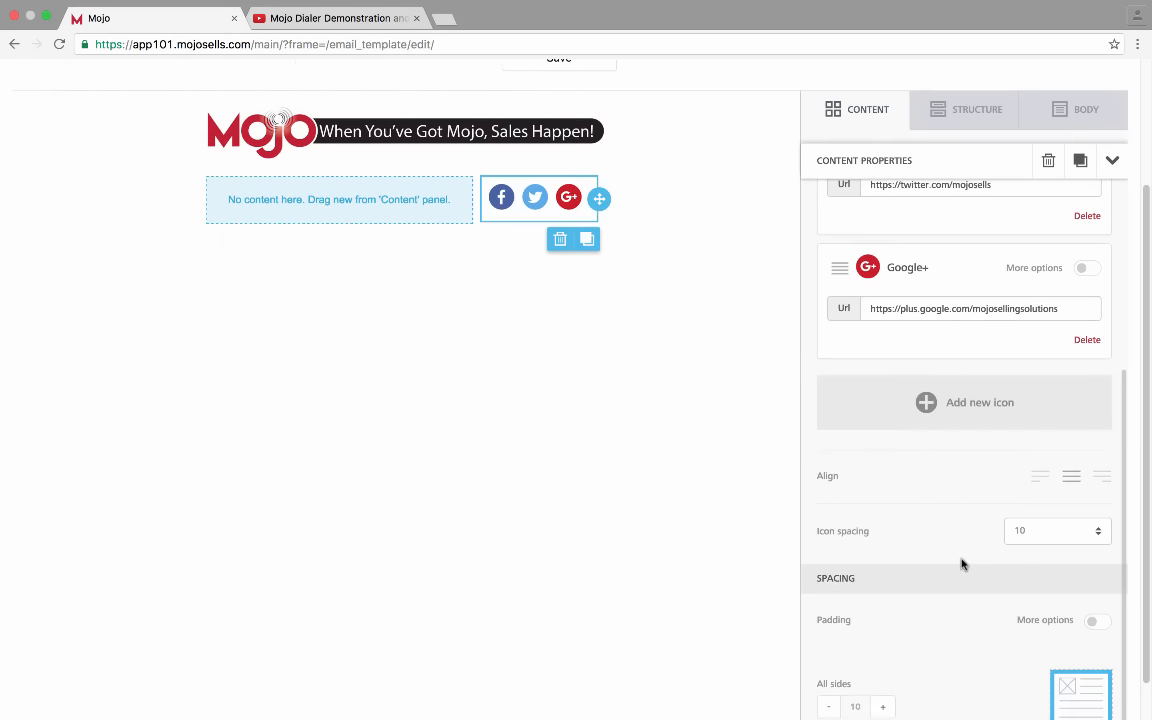
pyautogui.scroll(-1, 962, 565)
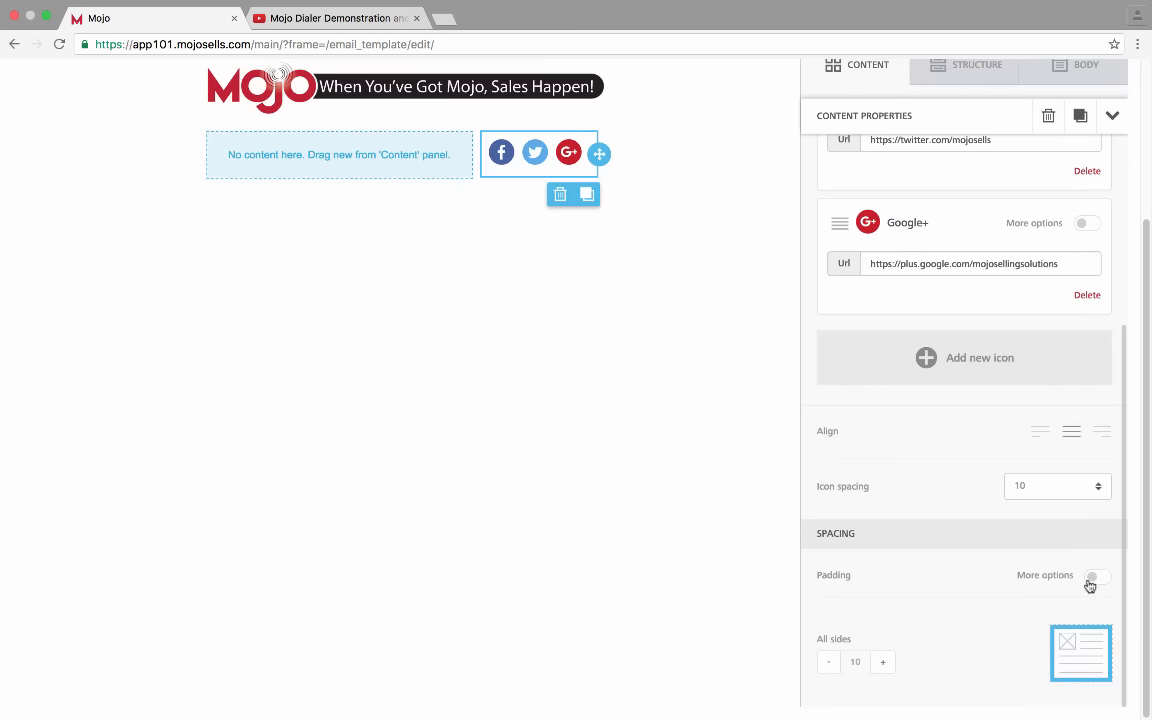
pyautogui.scroll(5, 920, 606)
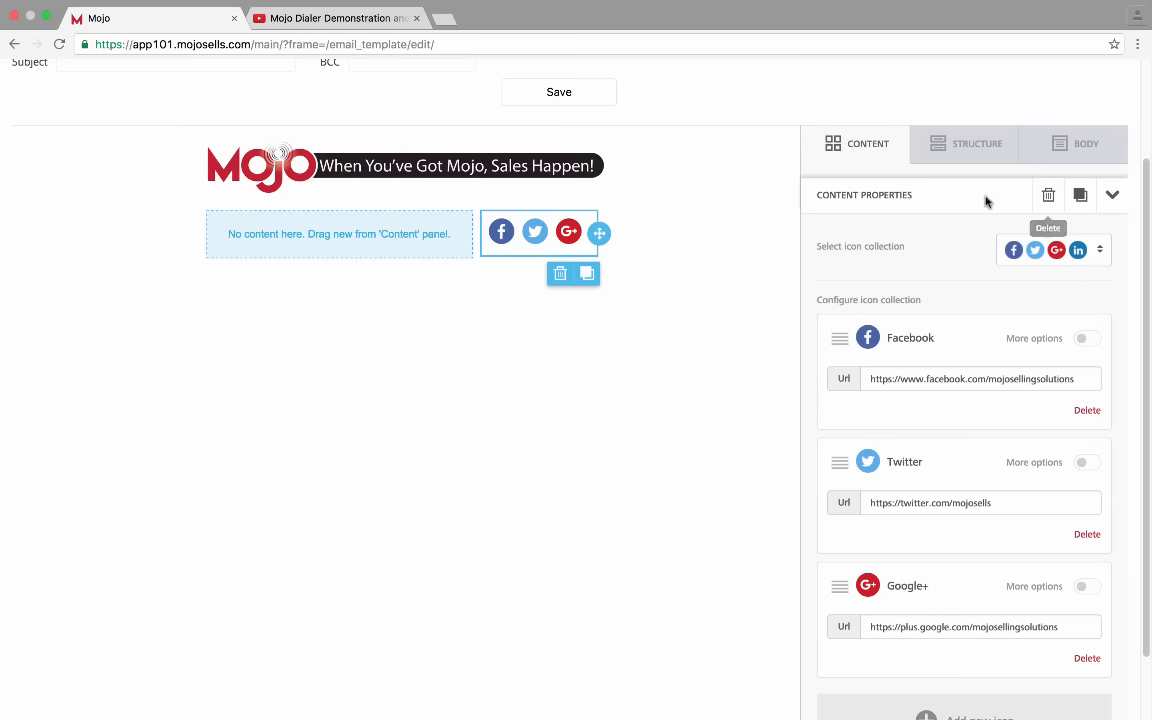
# Add a one-column row below the social icons row
pyautogui.click(1119, 194)
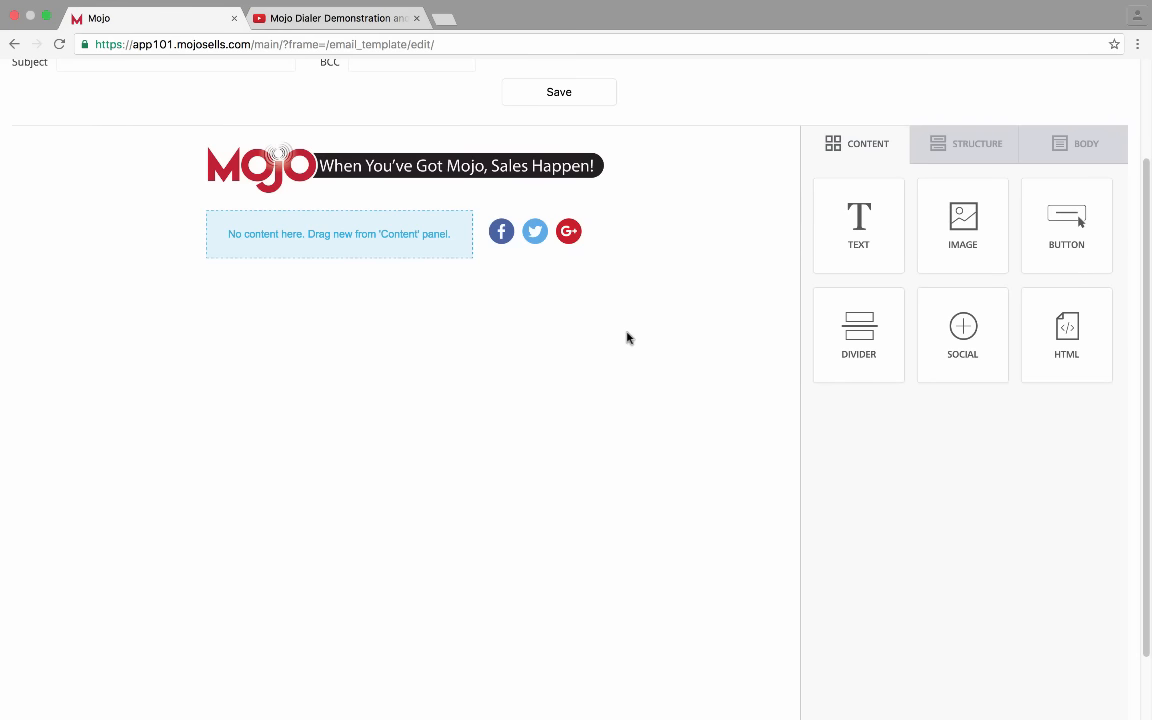
pyautogui.click(969, 150)
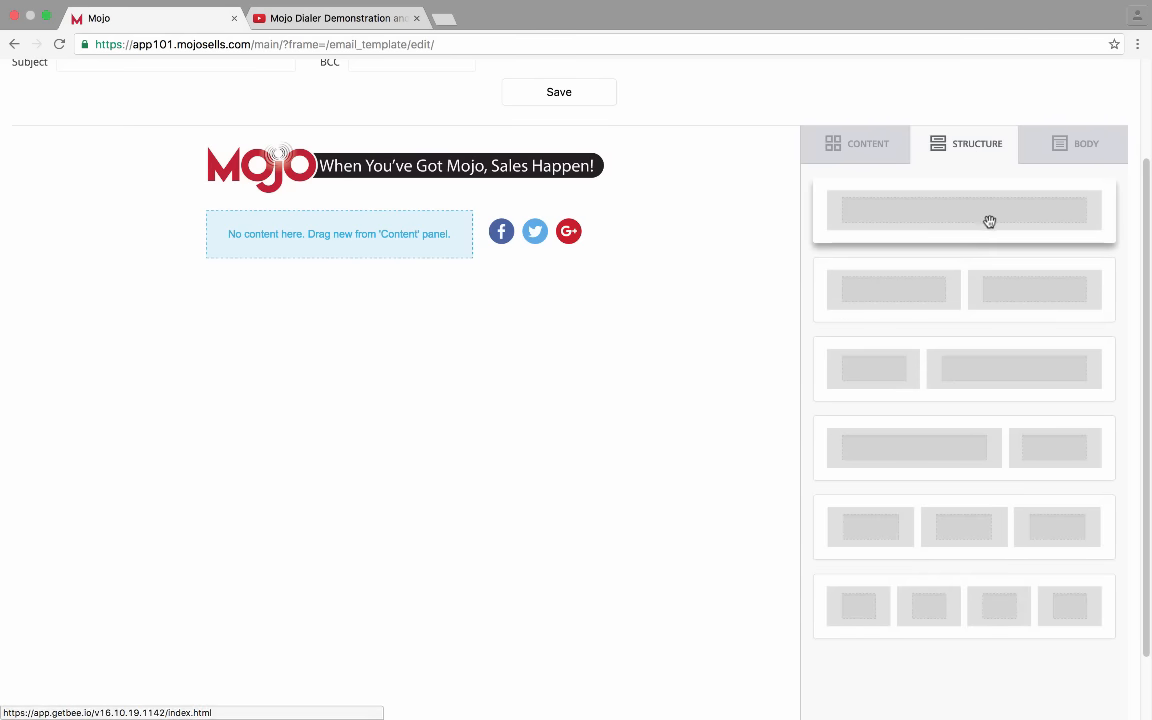
pyautogui.moveTo(990, 218); pyautogui.dragTo(314, 262)
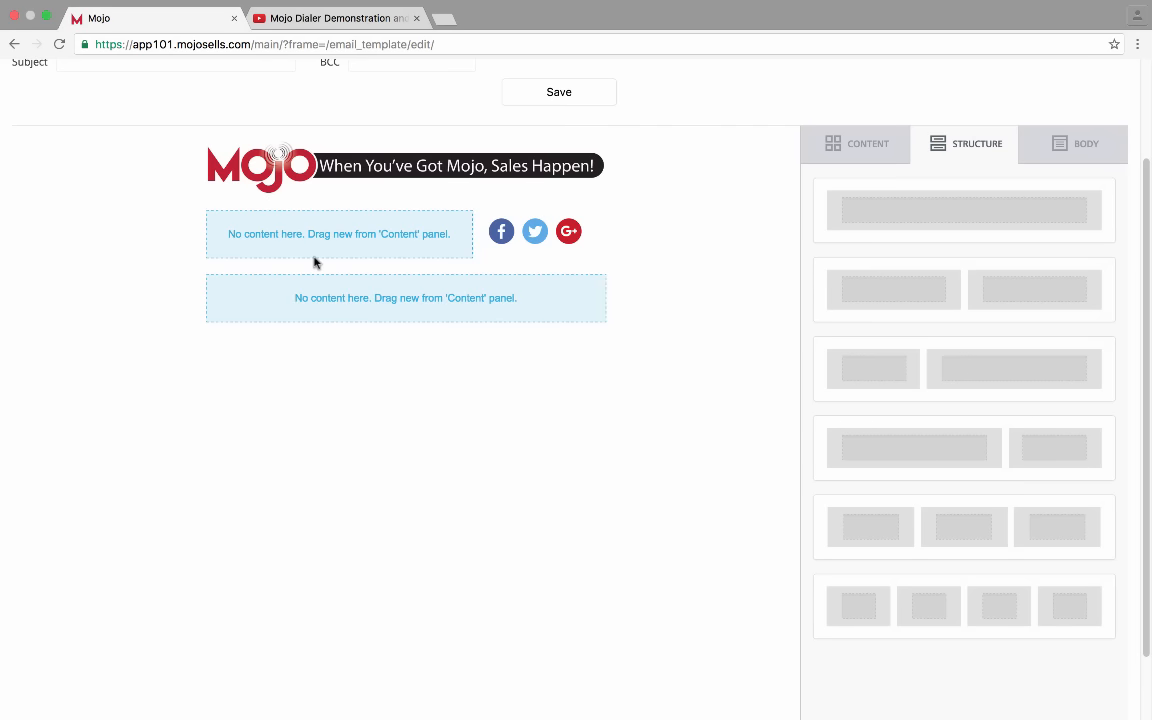
# Place a text block in the new row and begin editing its placeholder text
pyautogui.click(852, 143)
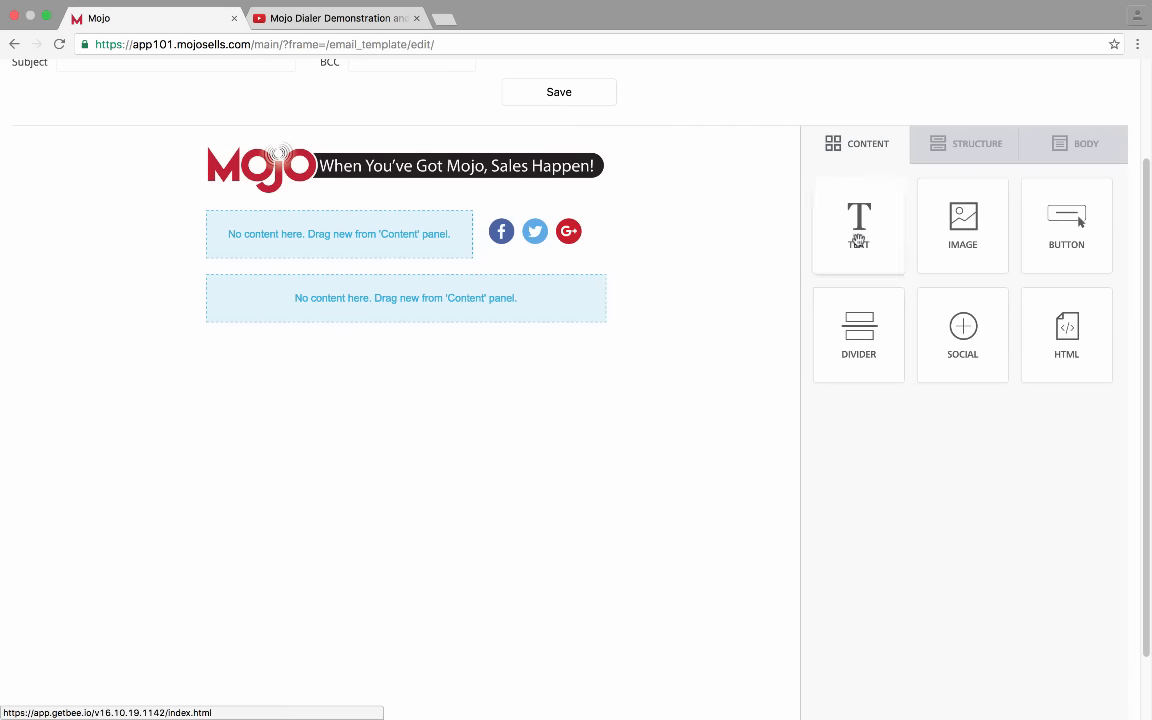
pyautogui.moveTo(862, 228); pyautogui.dragTo(391, 288)
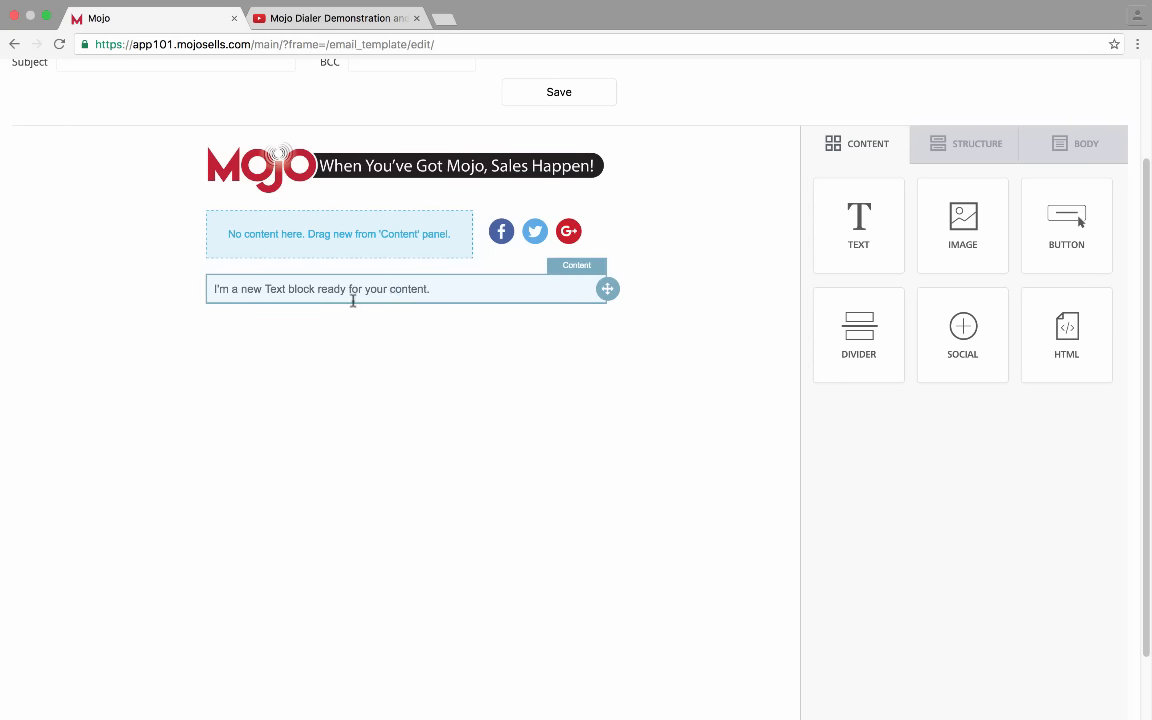
pyautogui.click(197, 281)
pyautogui.click(195, 283)
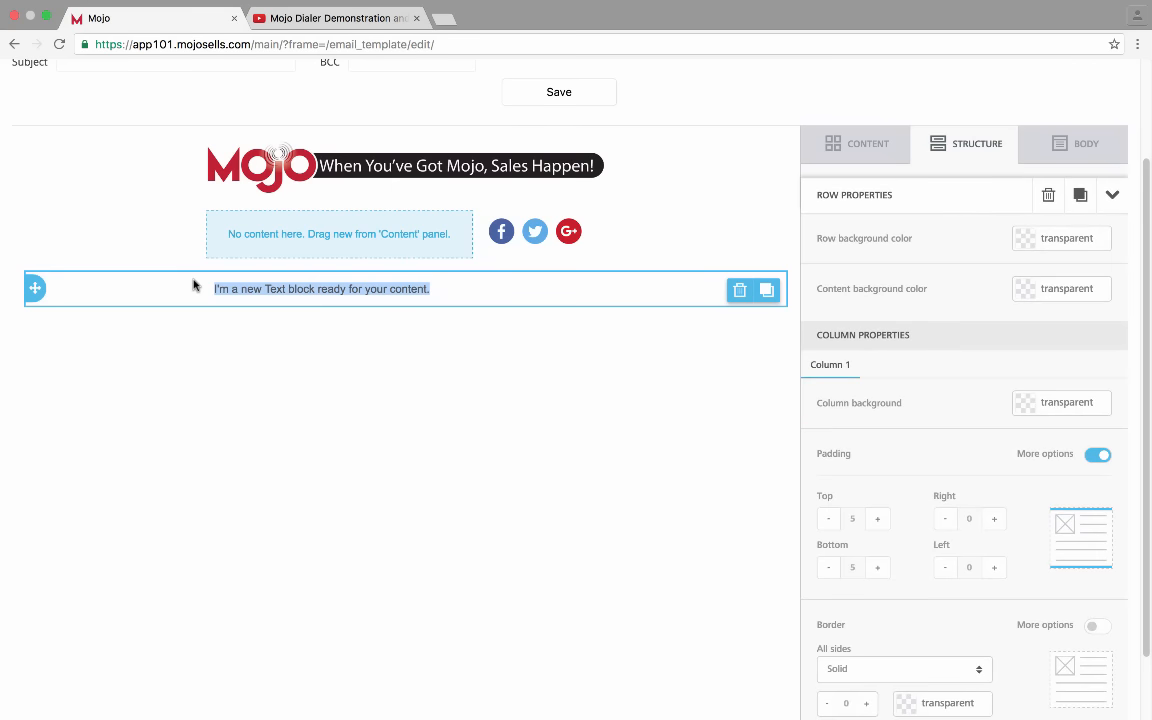
pyautogui.click(442, 298)
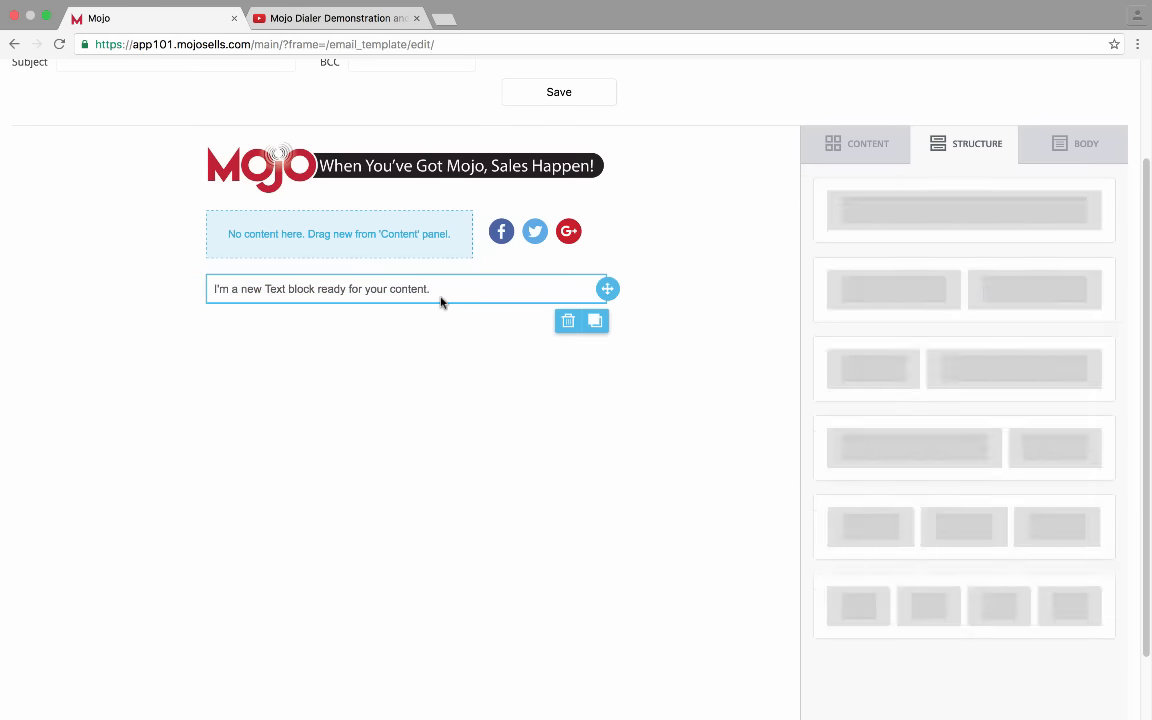
pyautogui.click(440, 287)
# Paste the Mojo Prospecting System description and separate its three paragraphs with blank lines
pyautogui.write('The Mojo Prospecting System is the go to platform for Real Estate Prospecting. At the foundation is the Mojo Dialer, the only copper-based multi-line power dialer available on the market today. With the Mojo Dialer, you can prospect up to 300 calls per hour, with first-hello answers and crystal clear call quality. Next up, the Mojo Prospecting System comes with an extensive assortment of lead and contact management features to make pipeline and list management a breeze. Import data files, group contacts, create calling lists and many more features to give you an all-in-one data and lead management tool kit. Lastly, connections happen on a variety of channels - not just the telephone. Mojo has marketing features such as letters, mailing labels, drip email and much more. These features combined with the Mojo Dialer ensure total contact saturation - putting you on the fast track to market domination!')
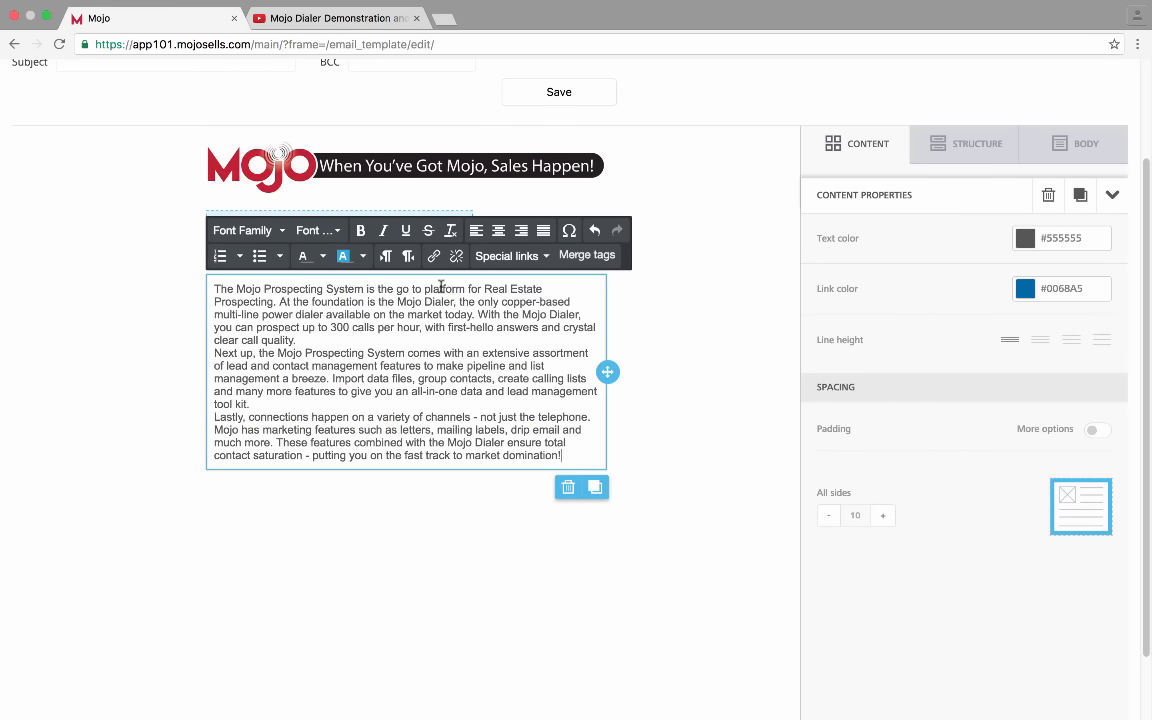
pyautogui.click(652, 528)
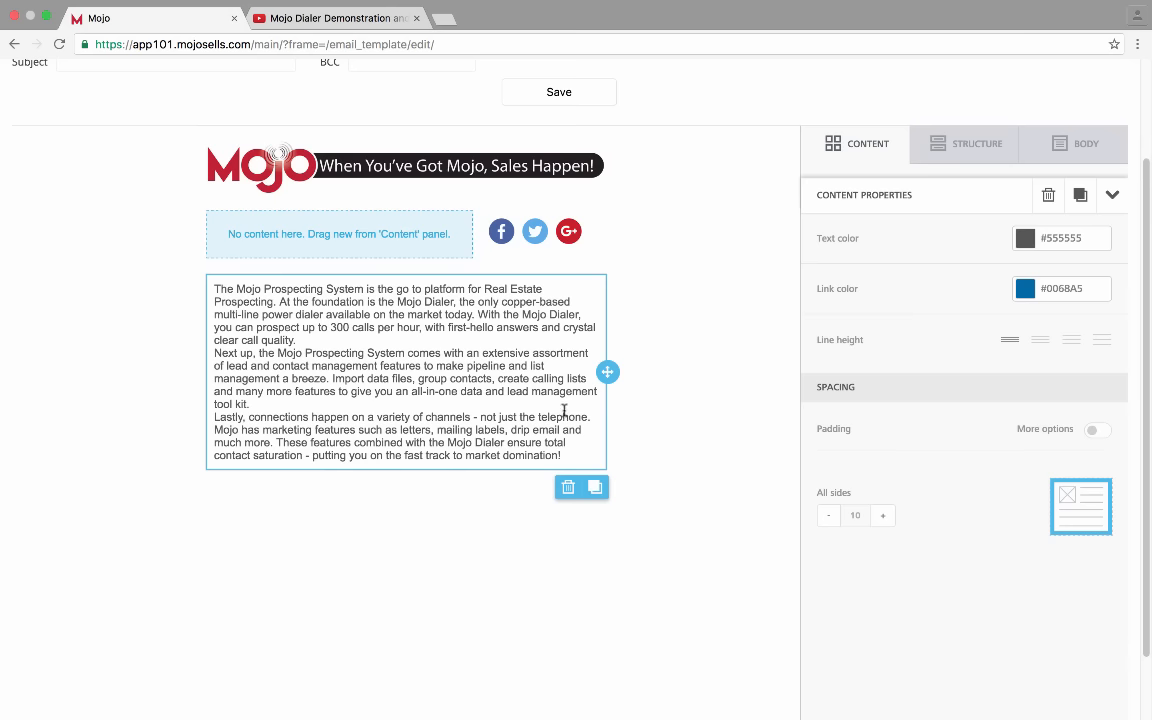
pyautogui.click(301, 340)
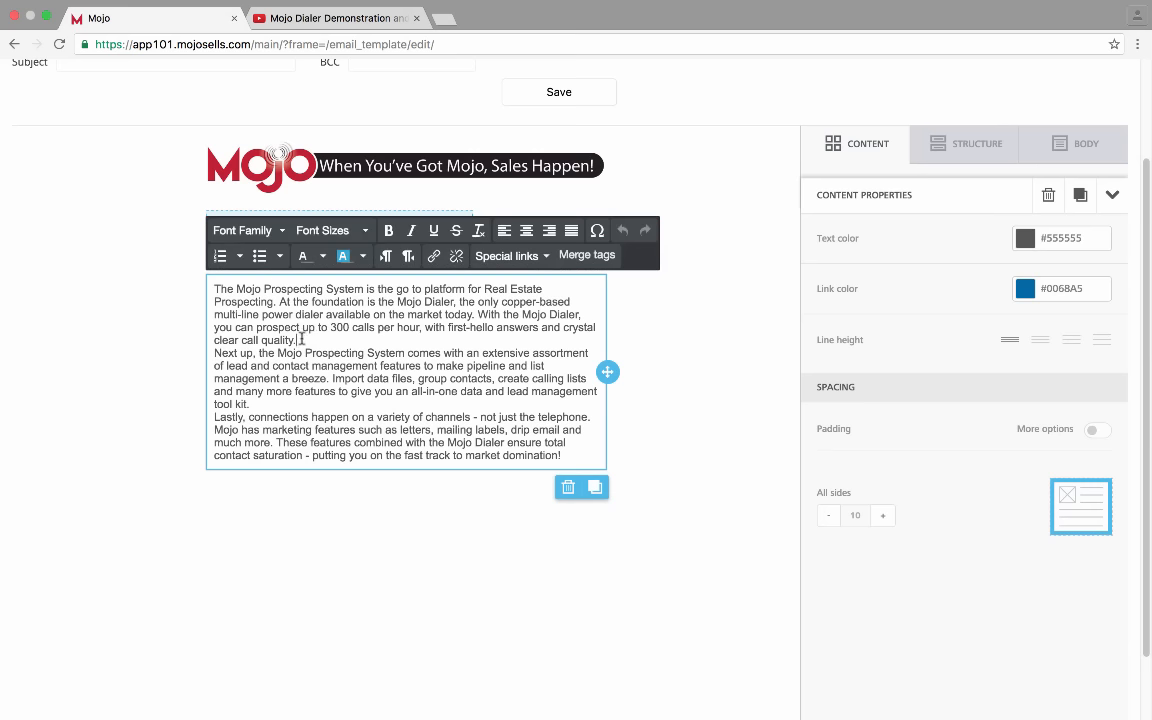
pyautogui.press('Return')
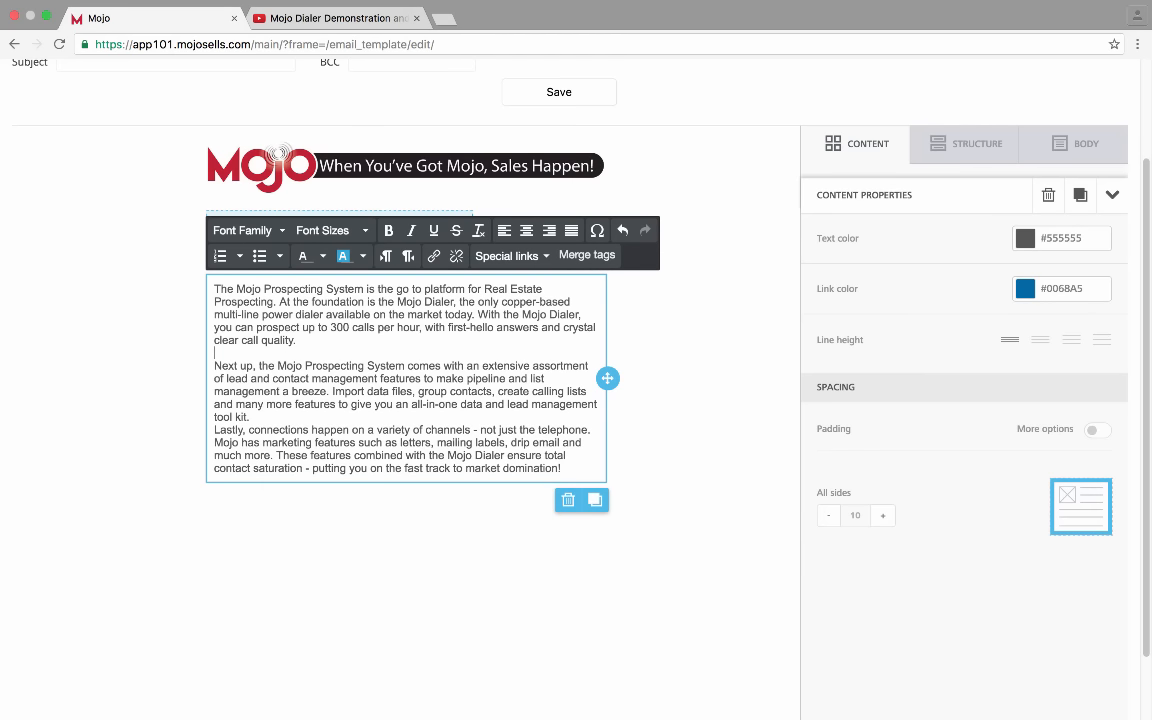
pyautogui.click(298, 419)
pyautogui.press('Return')
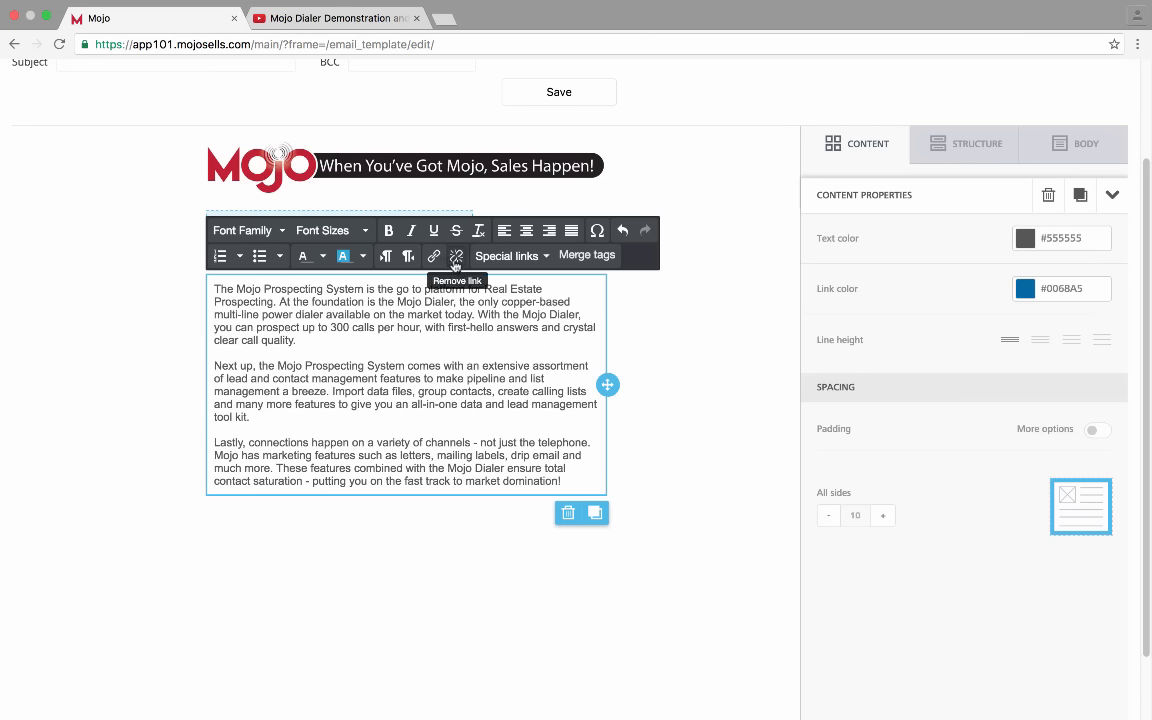
# Check the Special links list, then browse merge tags from Full Name to Misc Account Id
pyautogui.click(545, 258)
pyautogui.moveTo(546, 288)
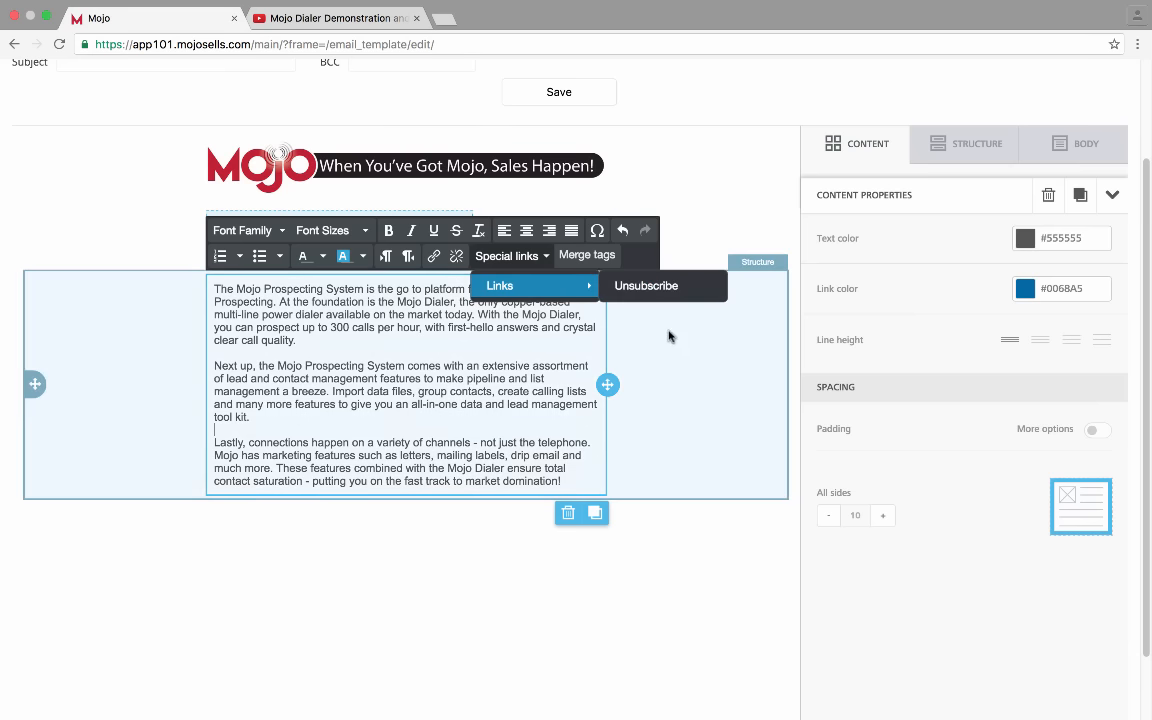
pyautogui.click(573, 254)
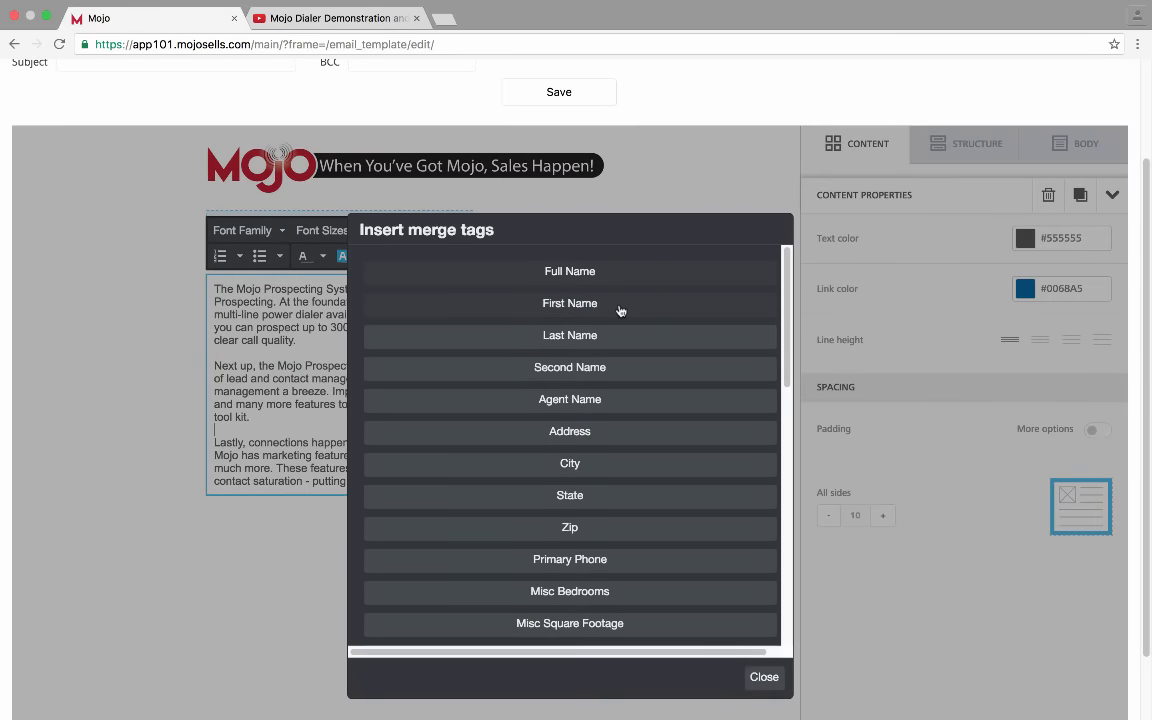
pyautogui.scroll(-6, 620, 311)
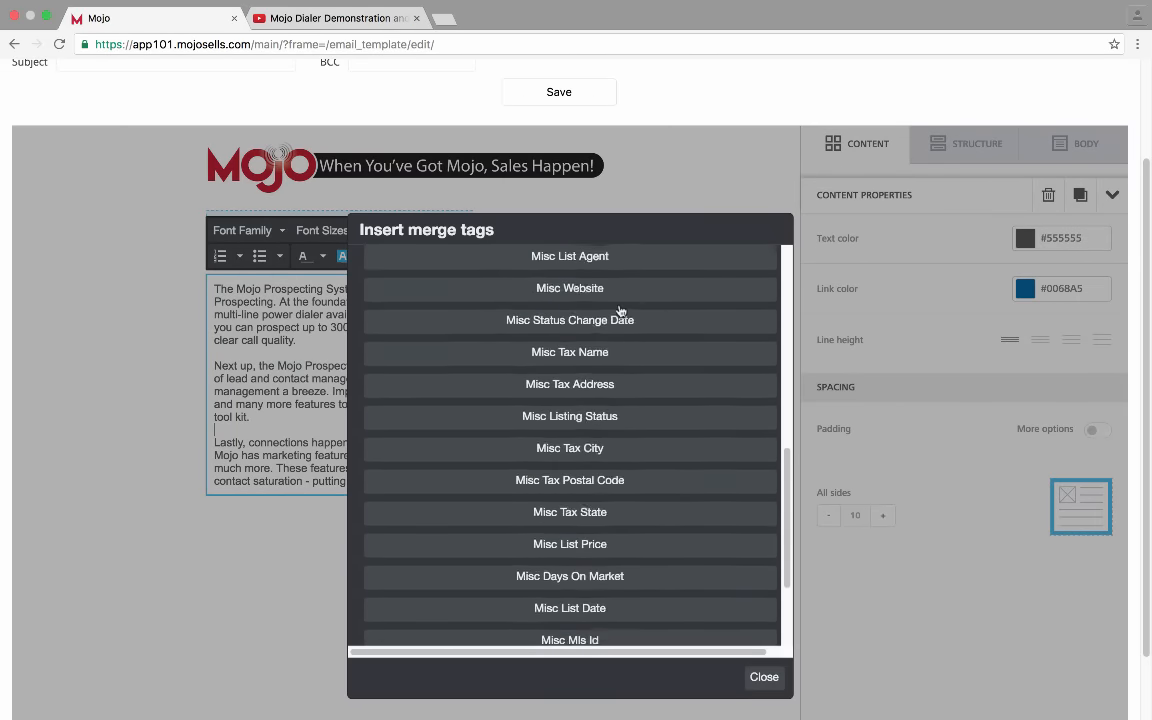
pyautogui.scroll(-3, 620, 311)
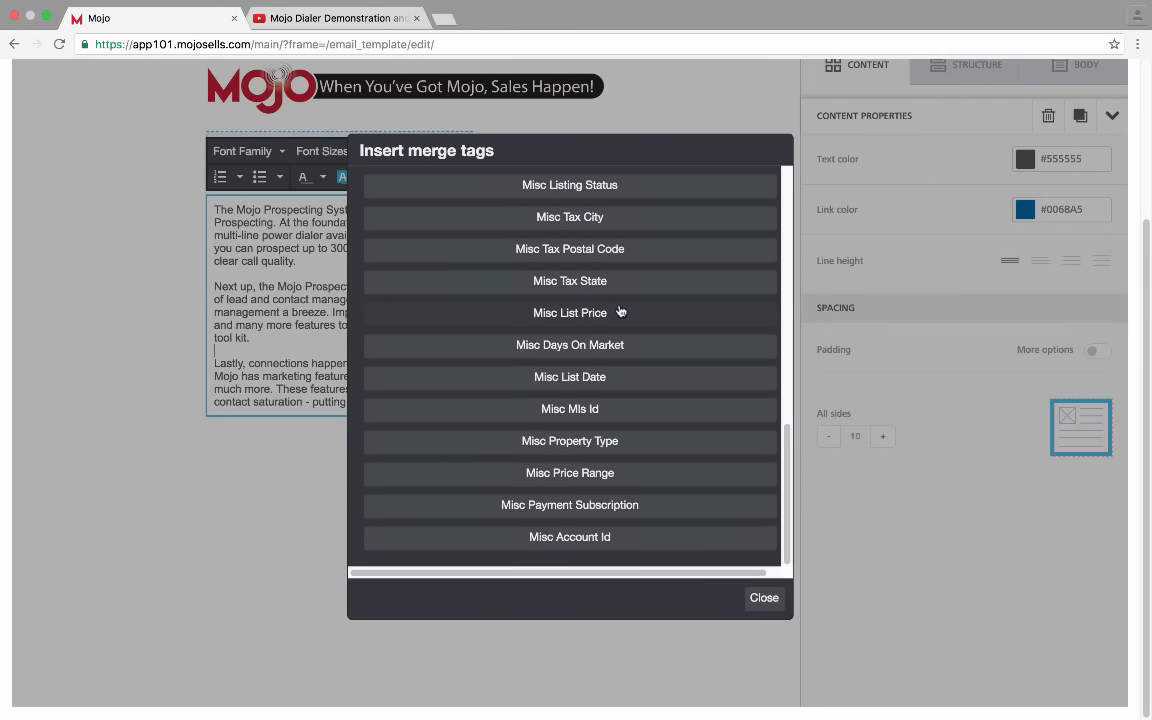
pyautogui.scroll(7, 620, 311)
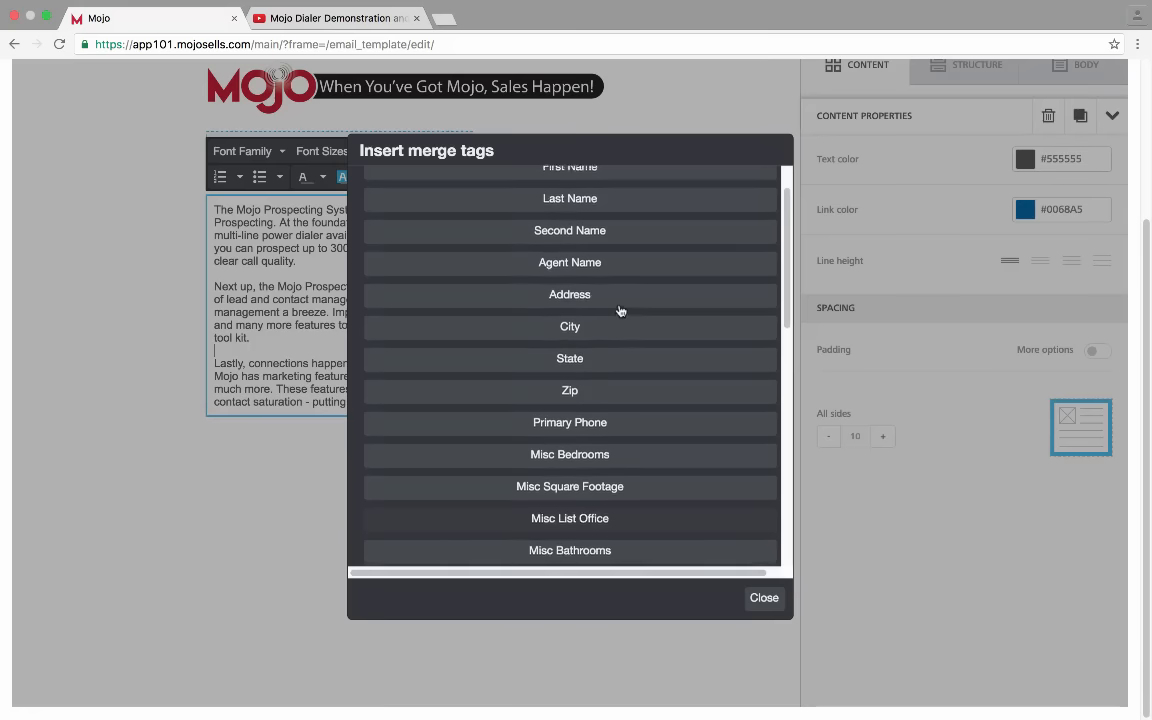
pyautogui.scroll(2, 620, 311)
pyautogui.scroll(-4, 620, 311)
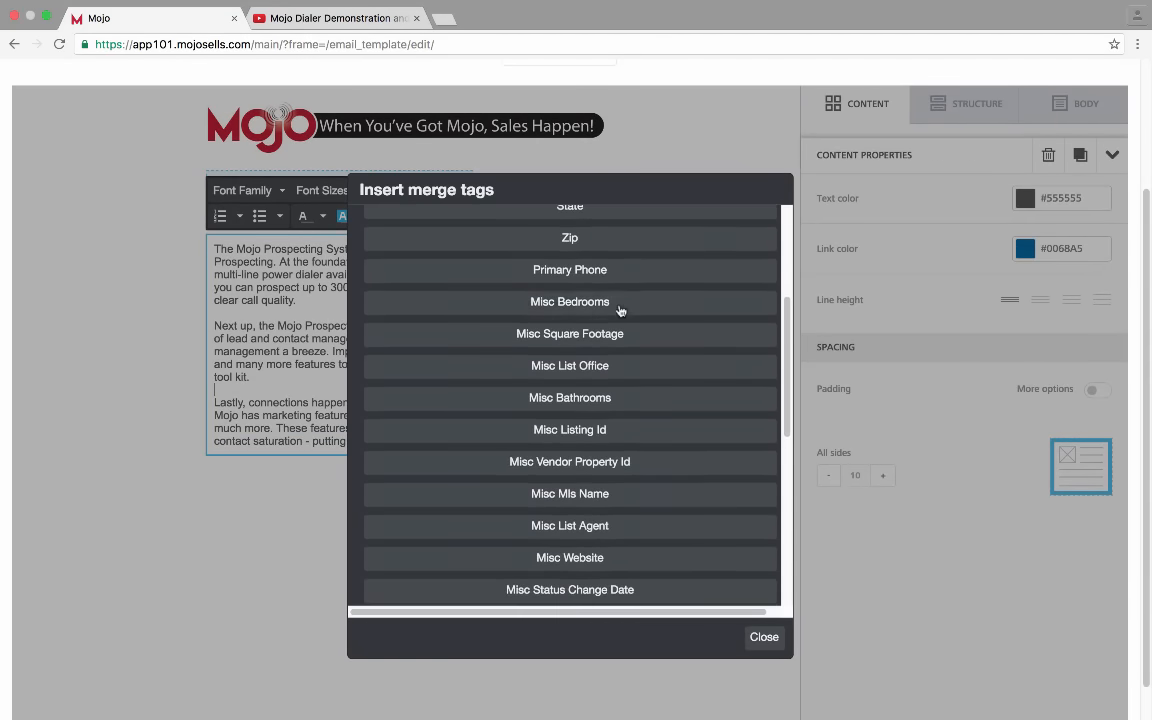
pyautogui.scroll(-5, 620, 311)
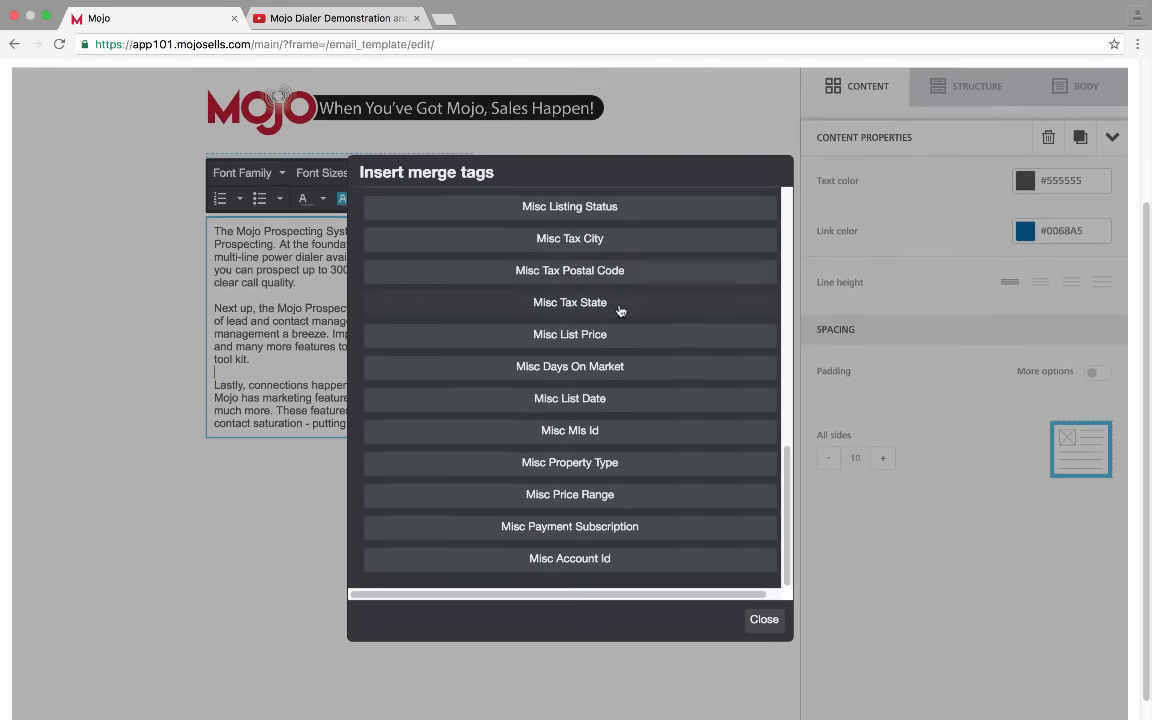
pyautogui.scroll(3, 620, 311)
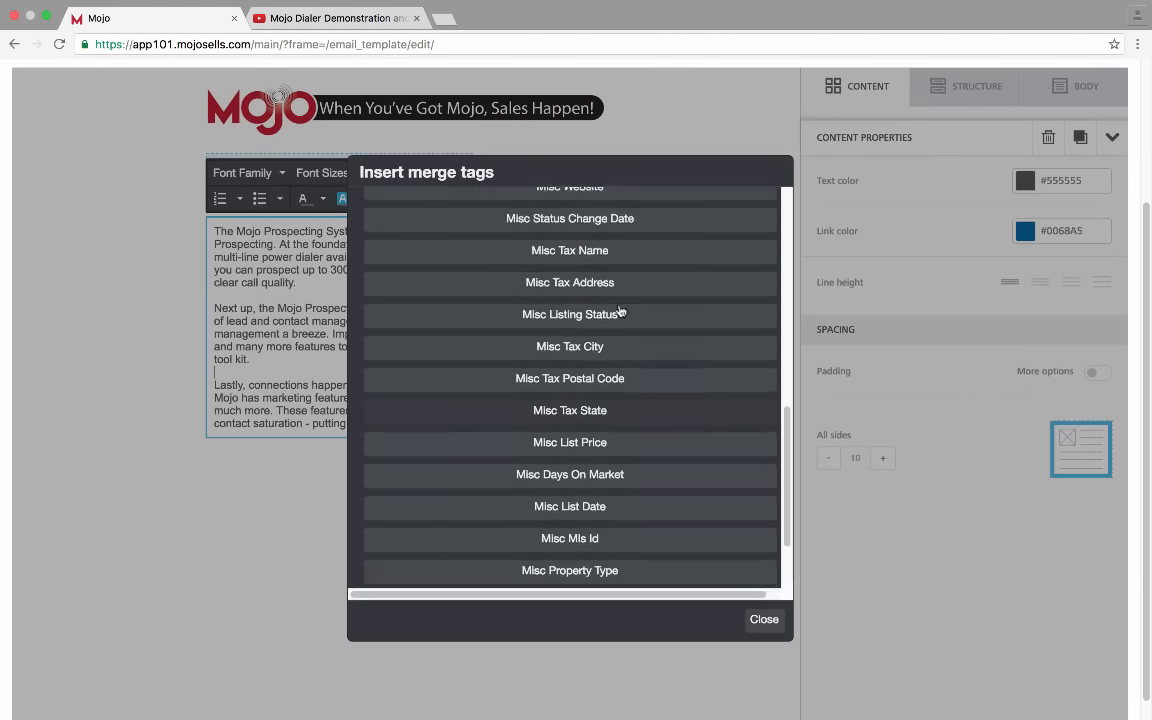
pyautogui.scroll(6, 620, 311)
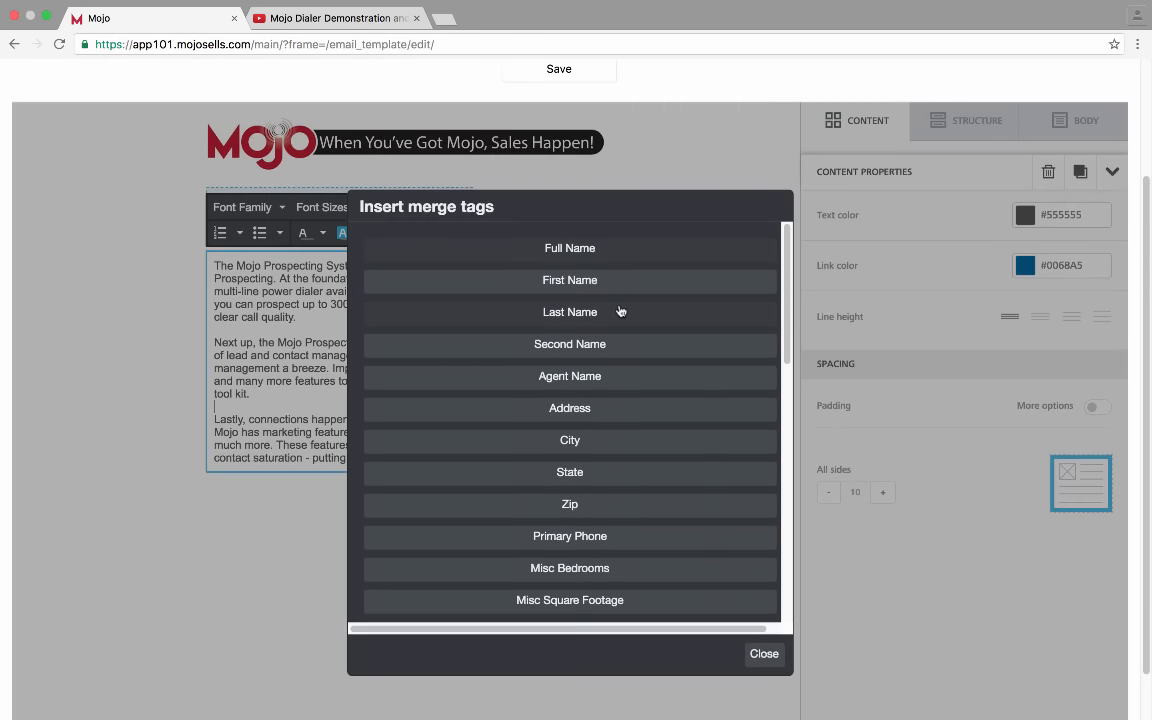
# Add a 'Greetings [FIRST_NAME],' line above the first paragraph using the First Name merge tag
pyautogui.click(764, 655)
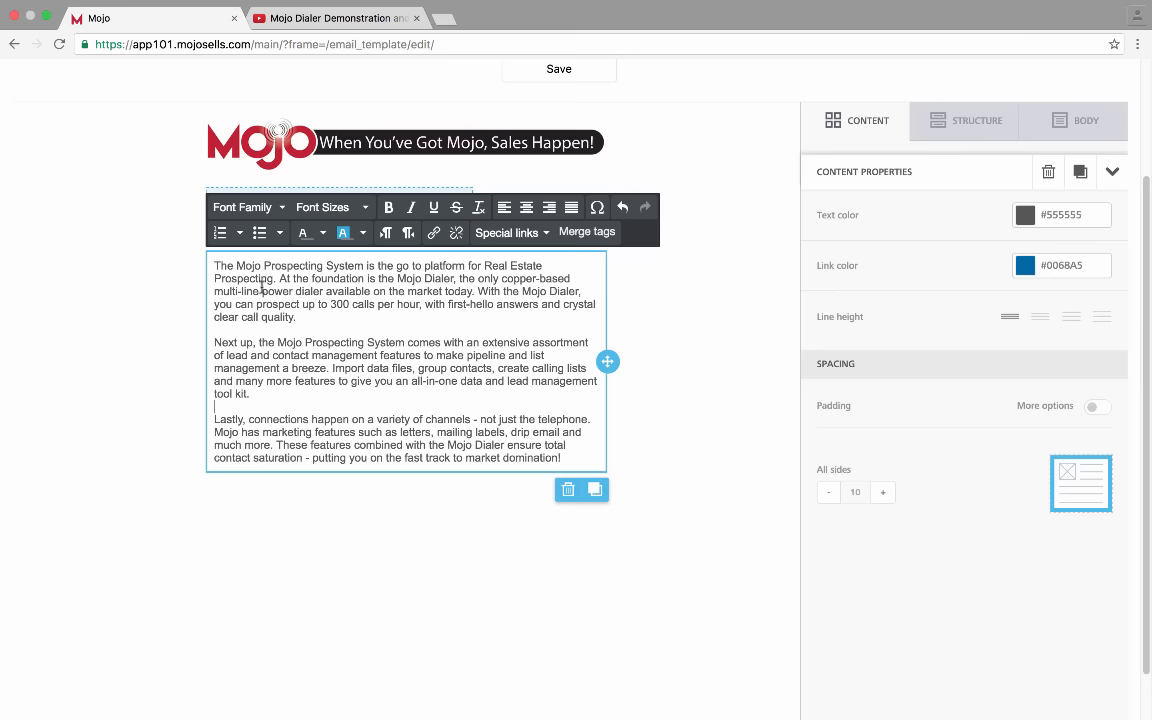
pyautogui.click(212, 265)
pyautogui.press('Return')
pyautogui.click(214, 265)
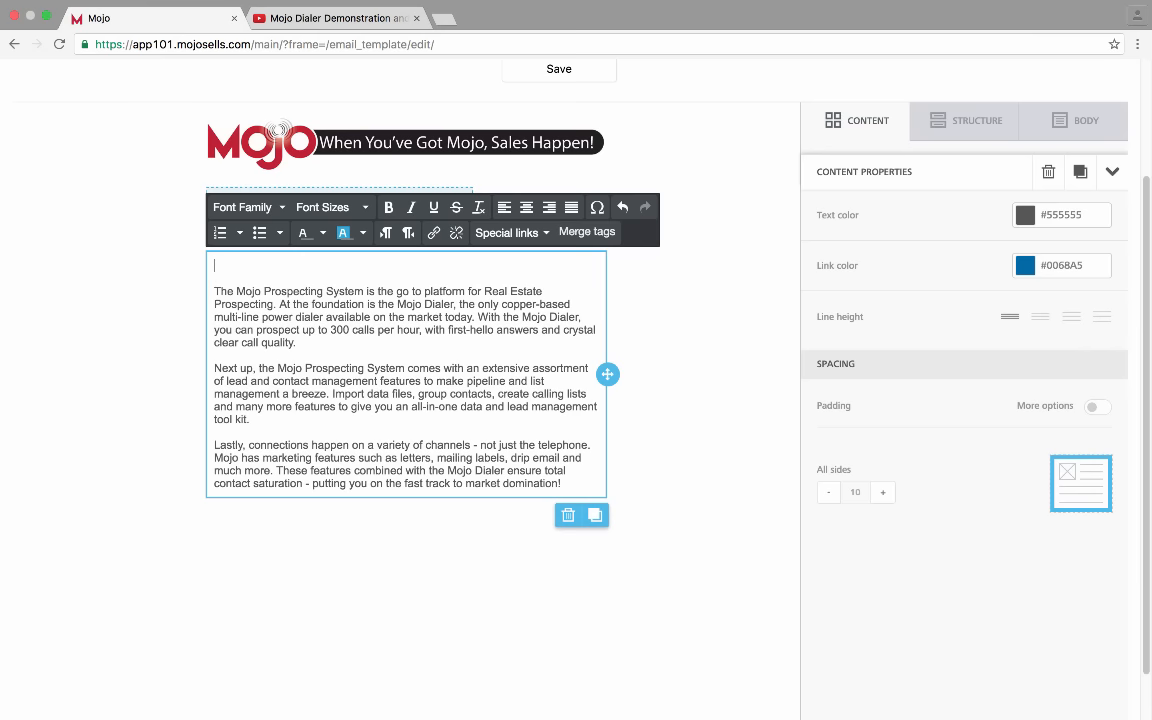
pyautogui.write('Hello')
pyautogui.press('BackSpace')
pyautogui.press('BackSpace')
pyautogui.press('BackSpace')
pyautogui.press('BackSpace')
pyautogui.press('BackSpace')
pyautogui.write('Greetings')
pyautogui.click(585, 232)
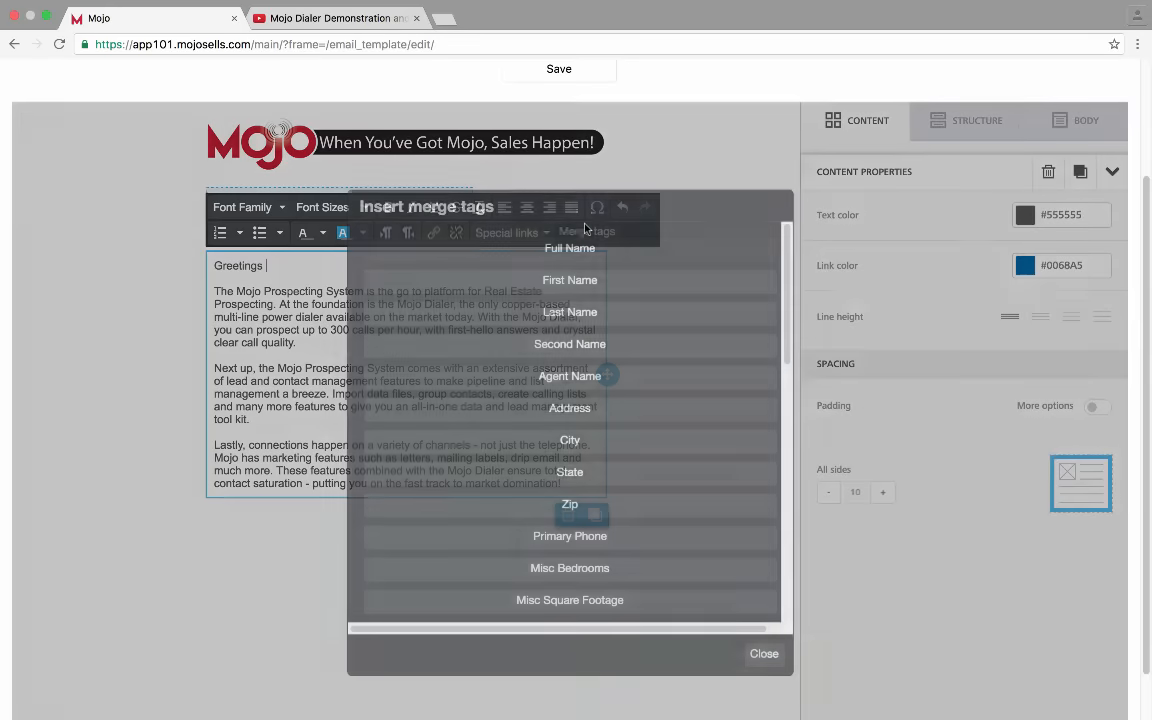
pyautogui.click(569, 280)
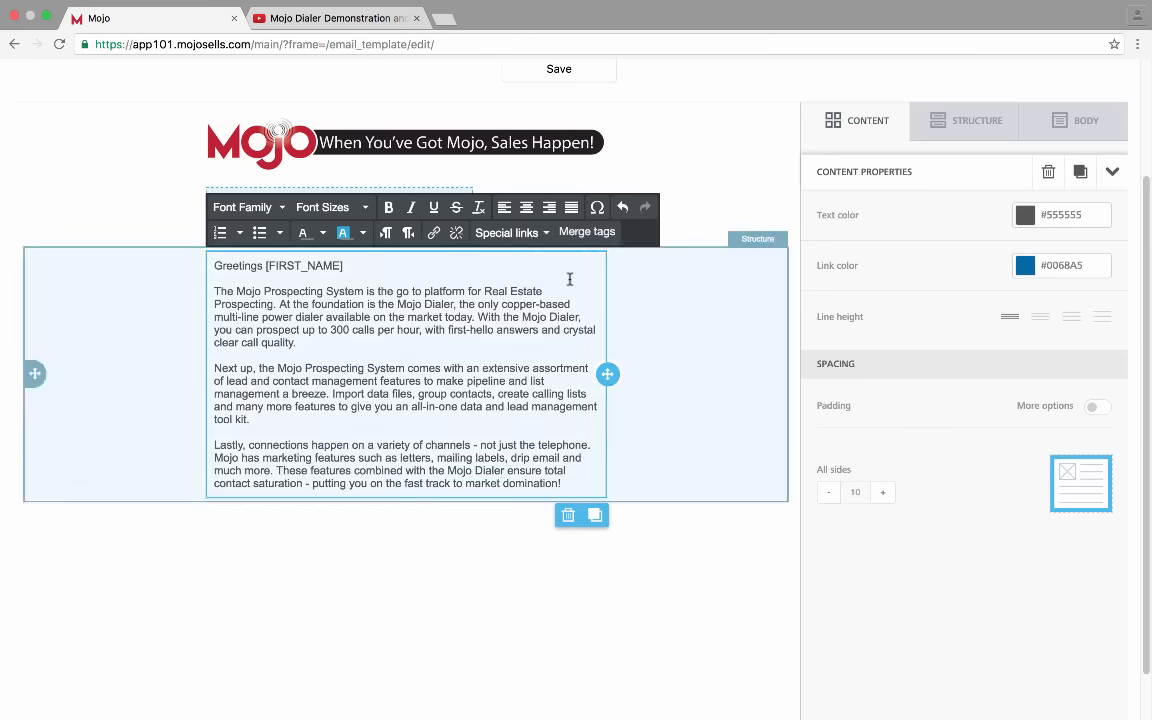
pyautogui.write(',')
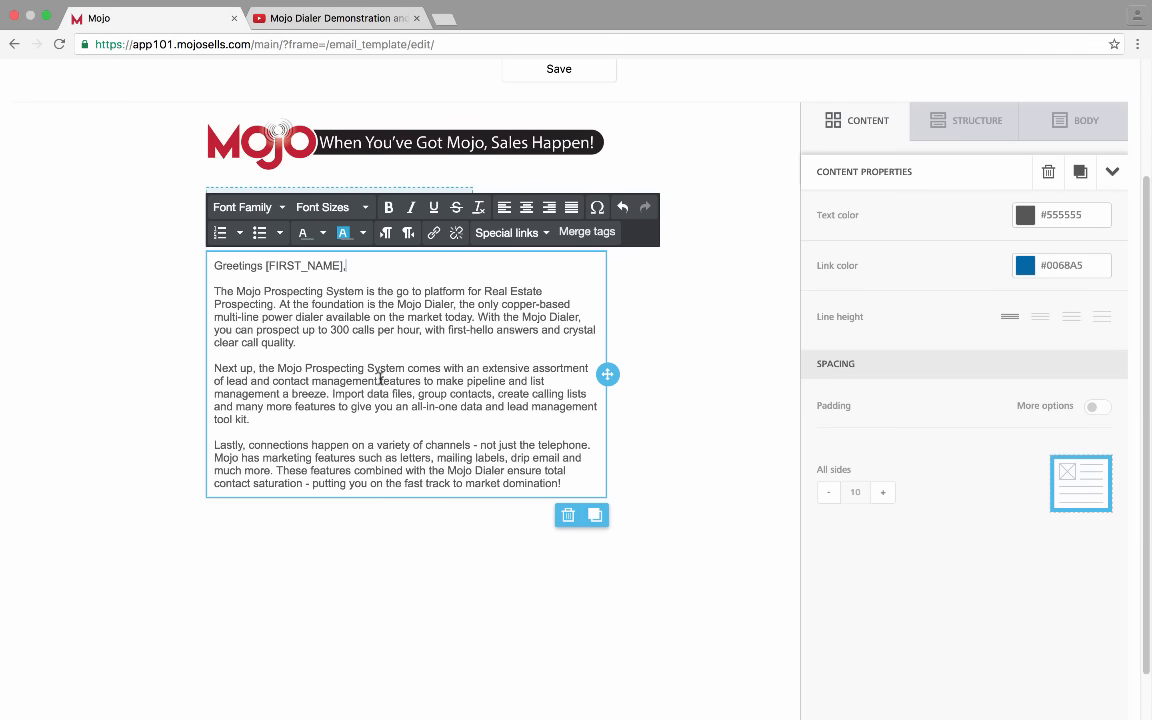
pyautogui.moveTo(568, 482); pyautogui.dragTo(200, 262)
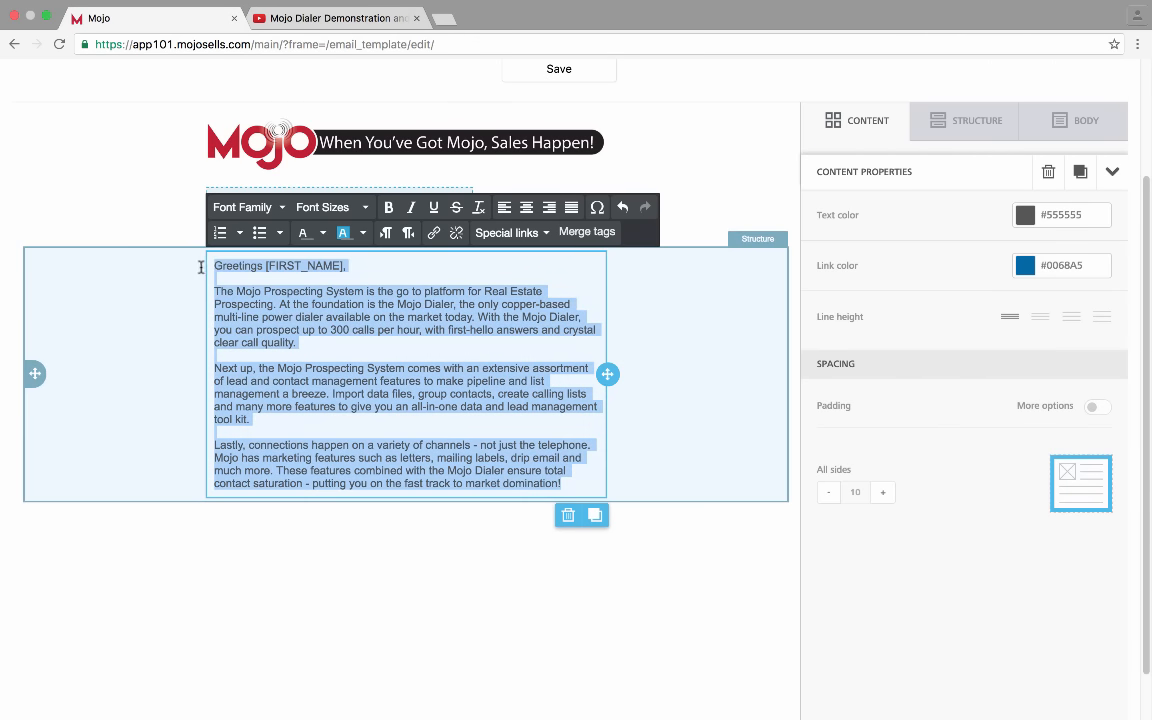
# Apply the third, wider line-height option to the body paragraphs below the greeting
pyautogui.click(508, 380)
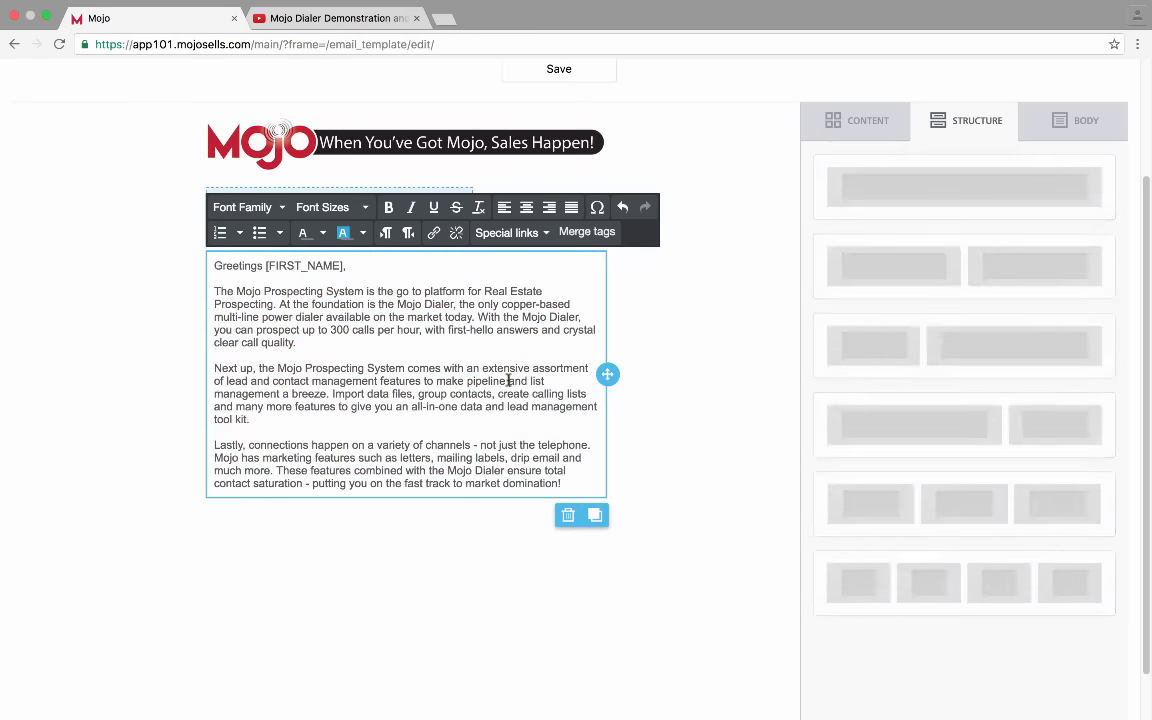
pyautogui.tripleClick(508, 380)
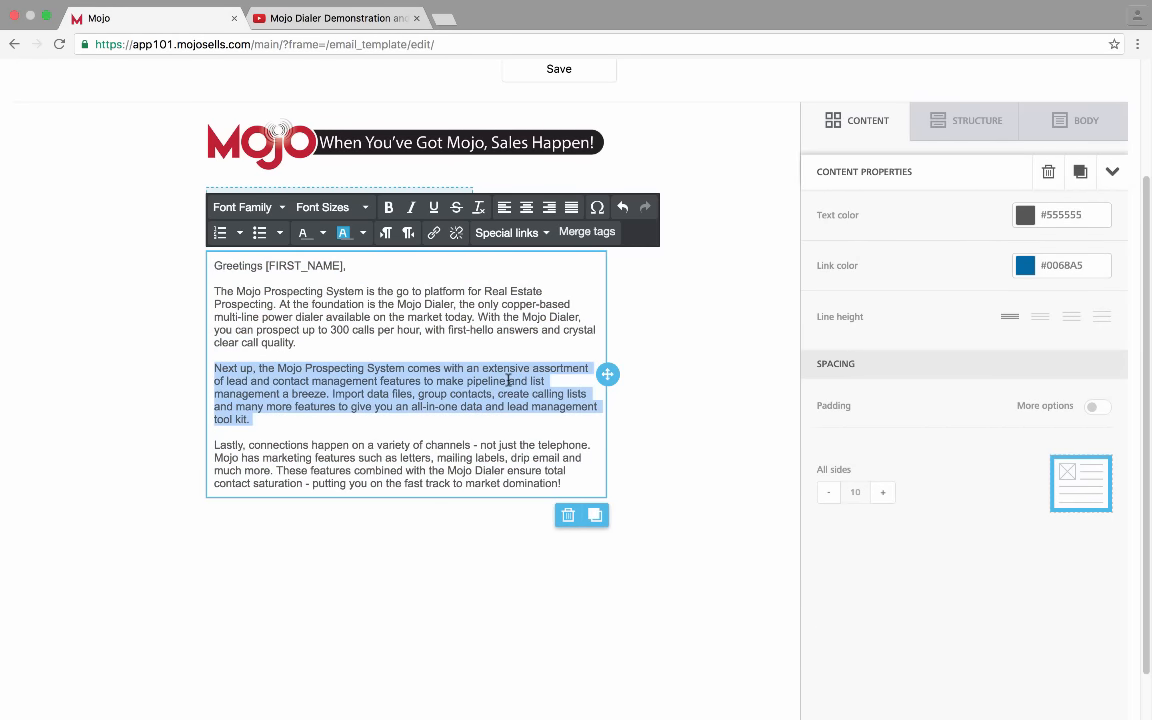
pyautogui.click(508, 380)
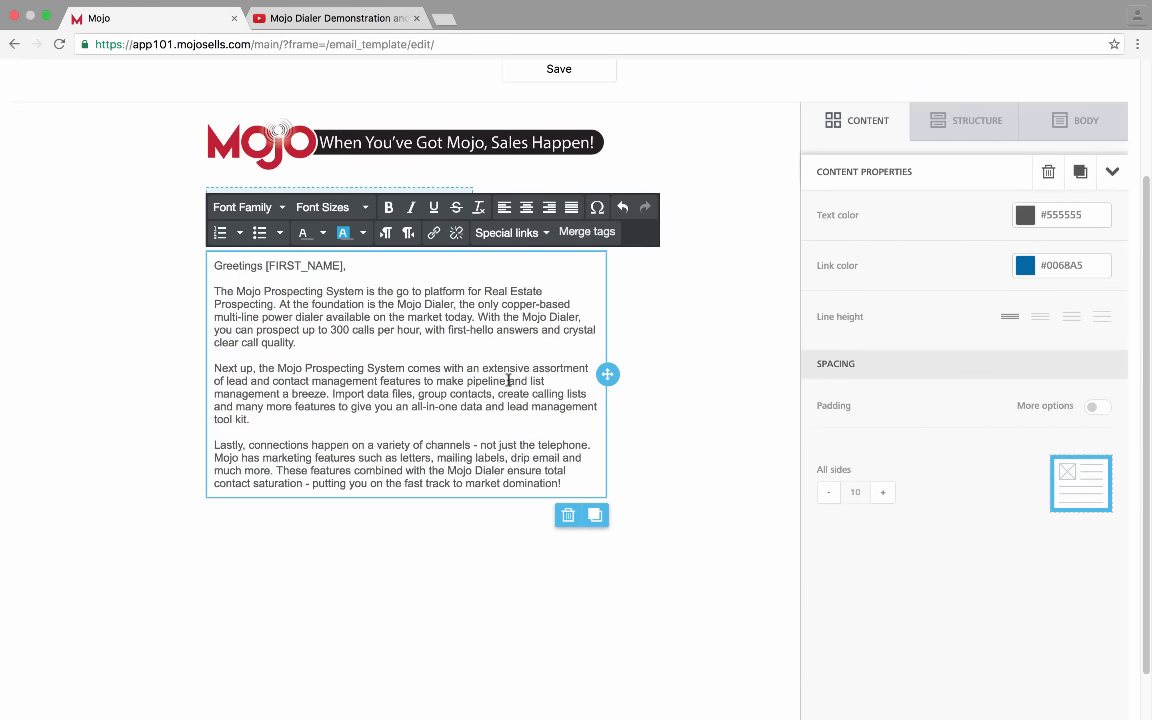
pyautogui.click(1070, 321)
pyautogui.click(1038, 321)
pyautogui.click(1012, 319)
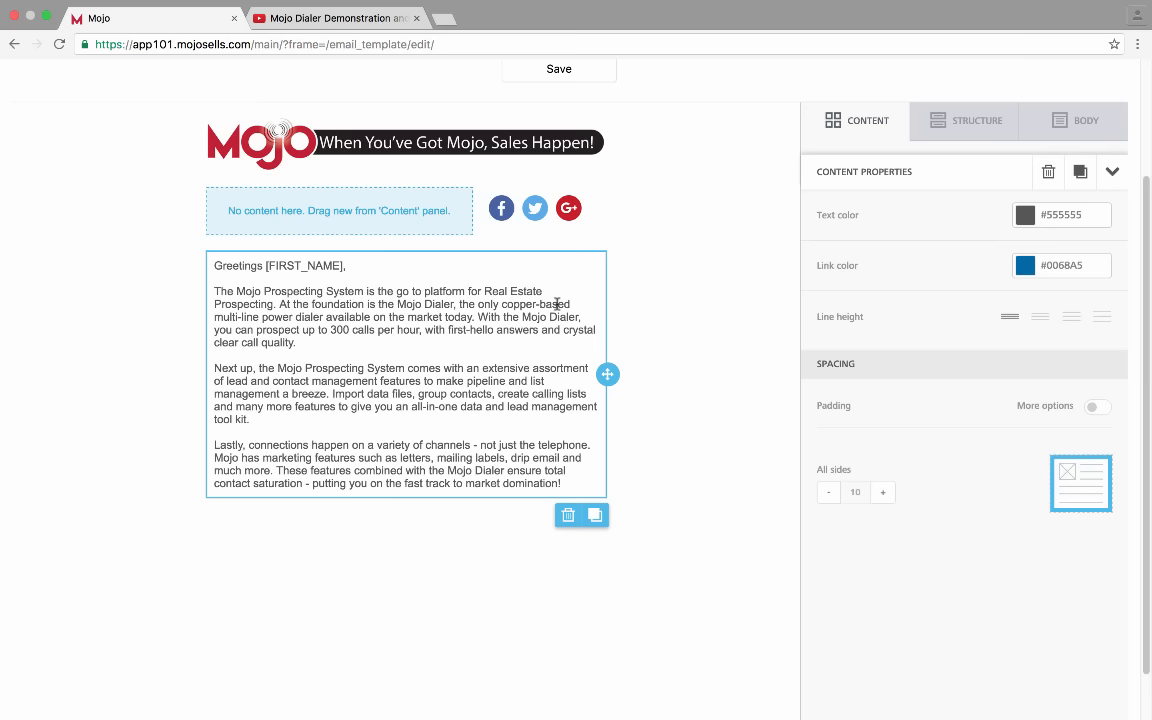
pyautogui.click(533, 349)
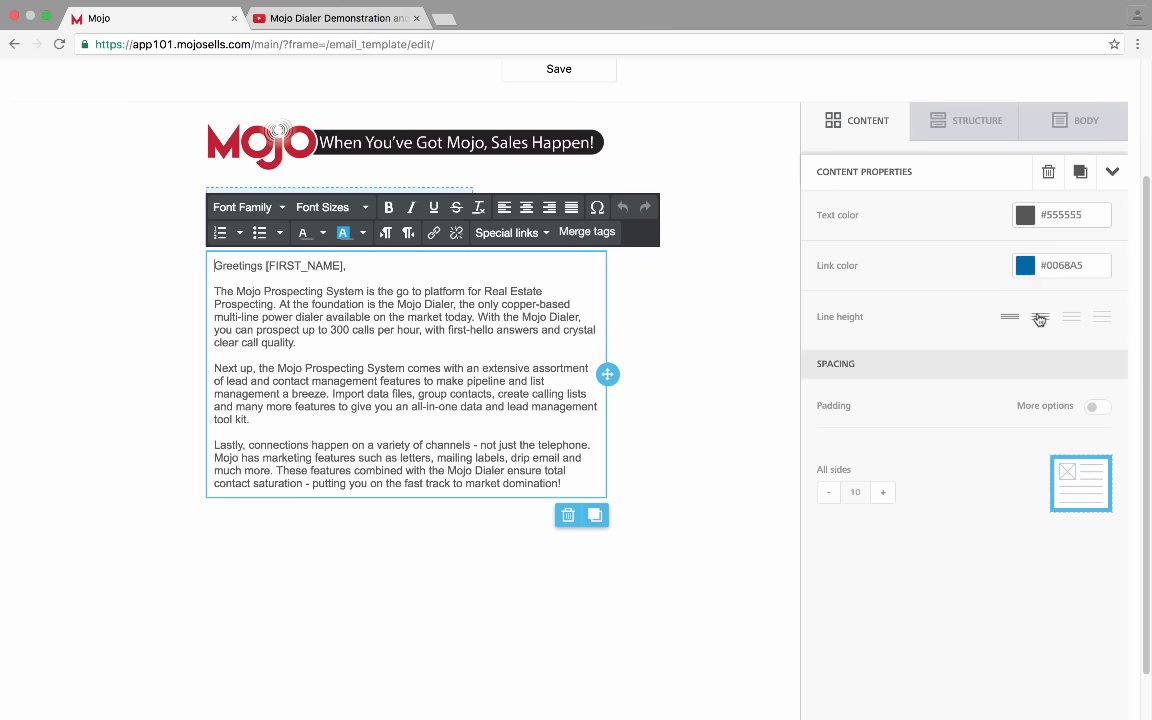
pyautogui.click(1072, 317)
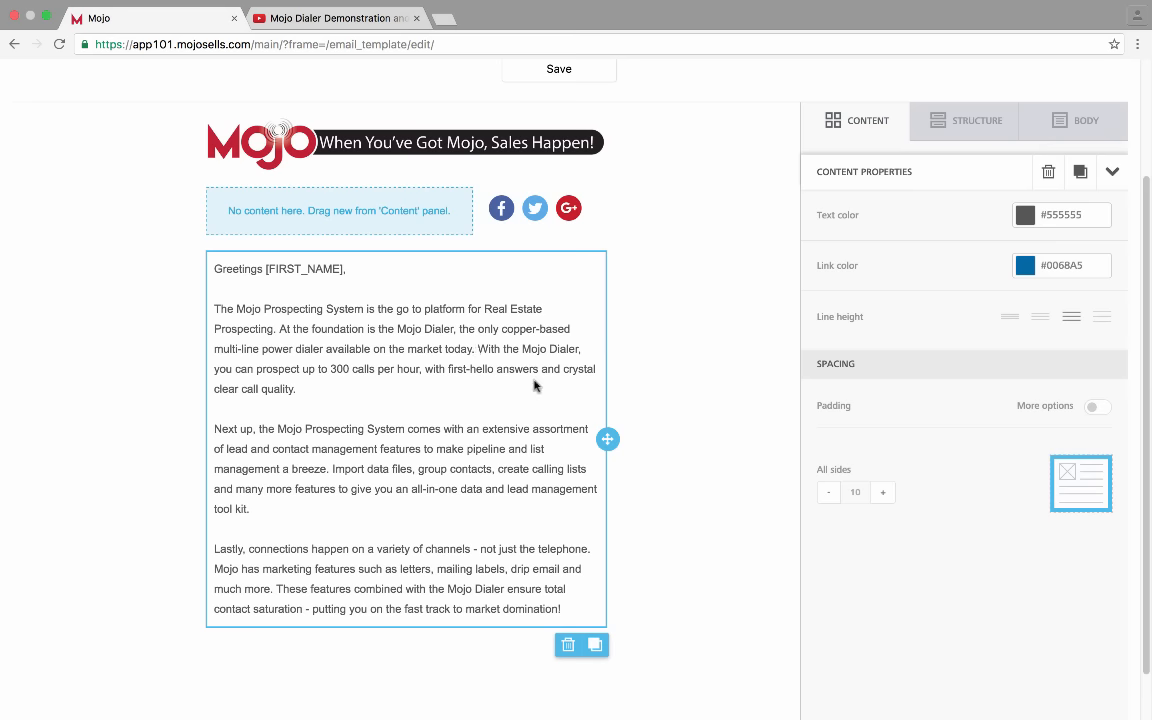
pyautogui.scroll(-1, 932, 468)
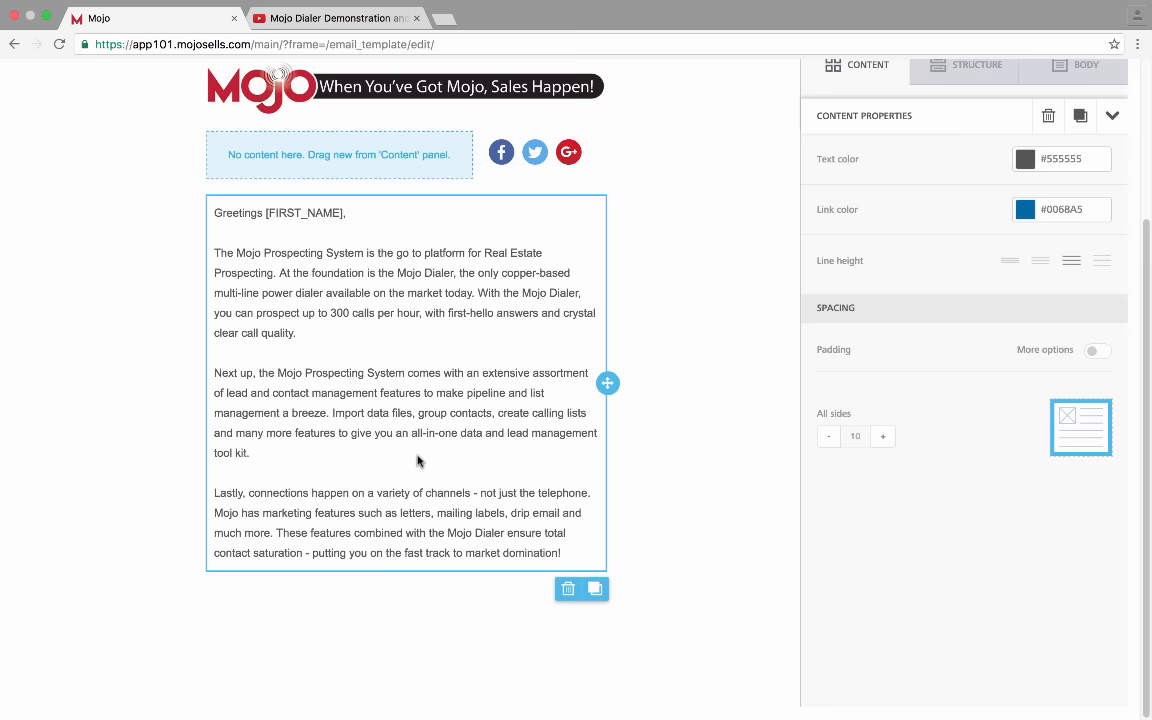
# Cut the last body paragraph about connecting on many channels out of the text block
pyautogui.click(737, 517)
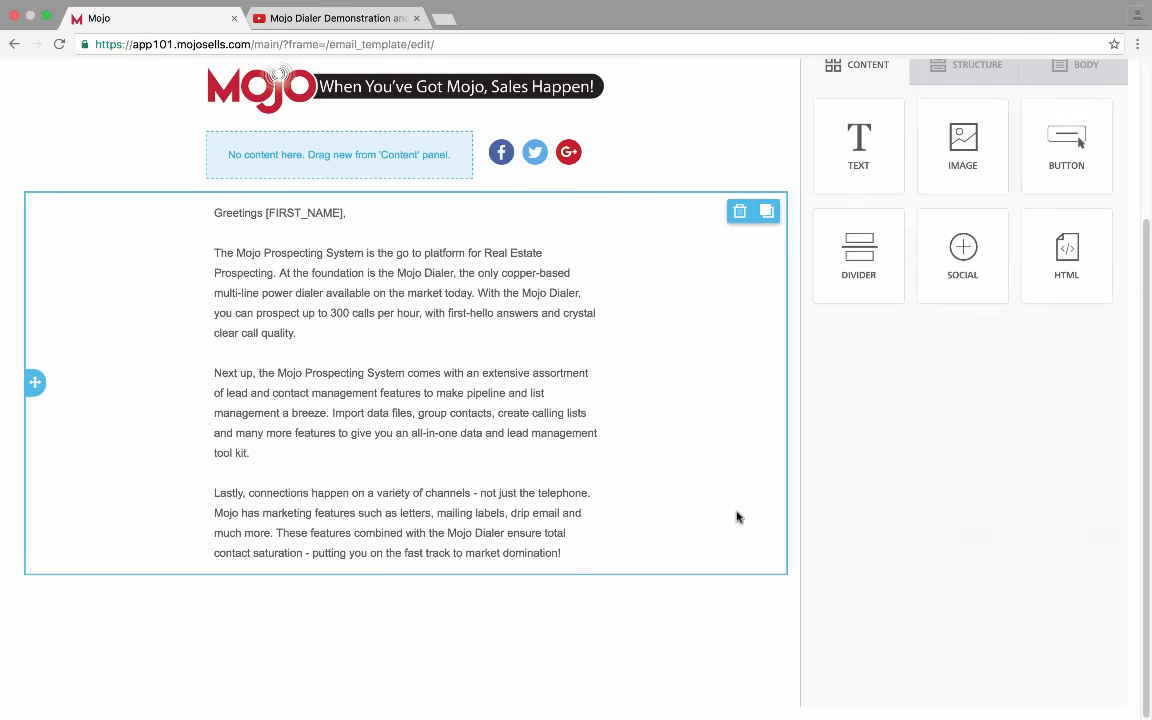
pyautogui.click(737, 517)
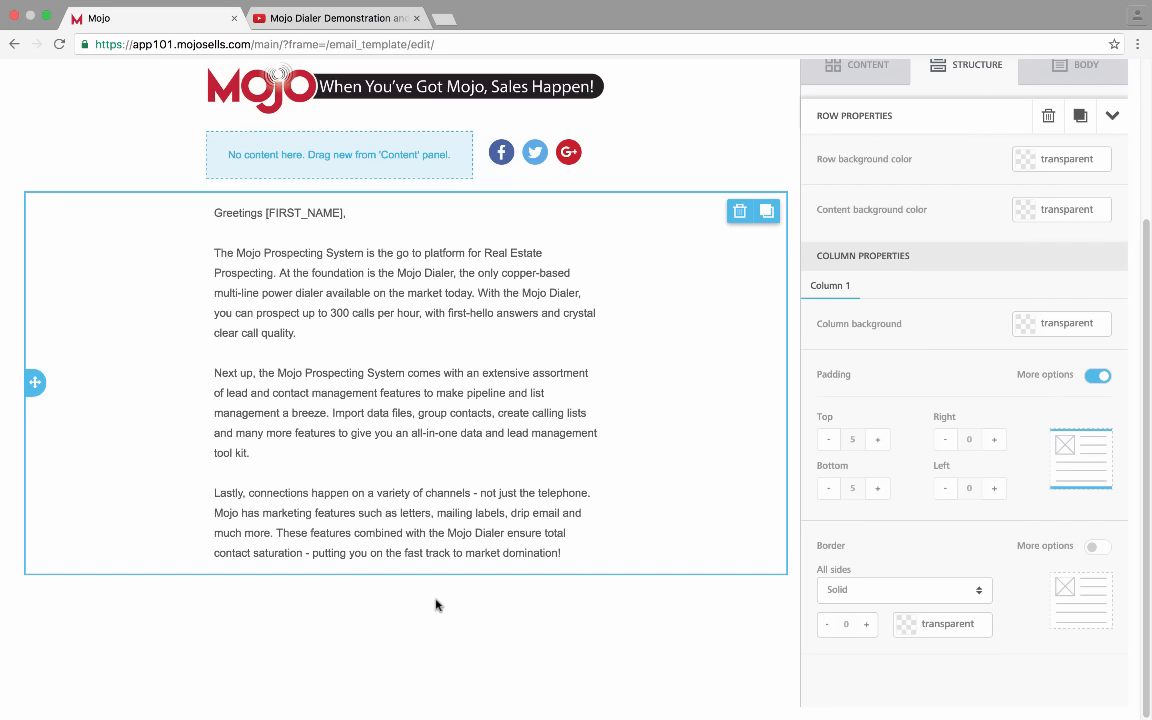
pyautogui.moveTo(575, 558); pyautogui.dragTo(246, 508)
pyautogui.click(566, 554)
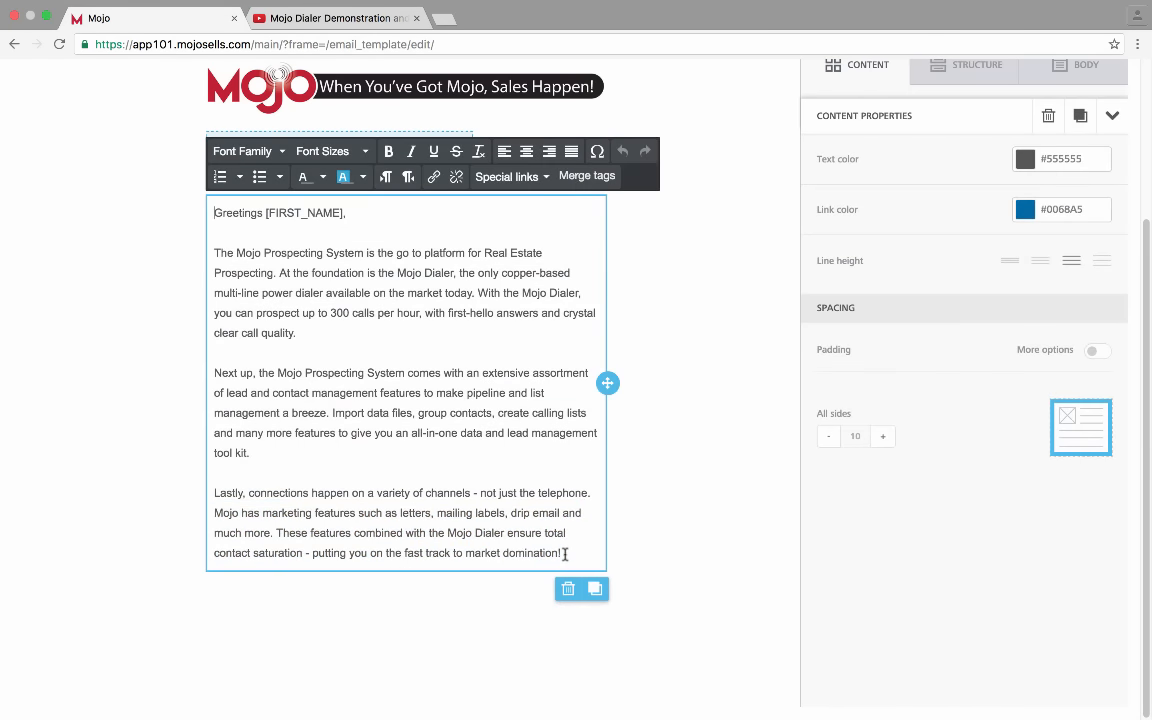
pyautogui.moveTo(565, 553); pyautogui.dragTo(190, 496)
pyautogui.press('super+c')
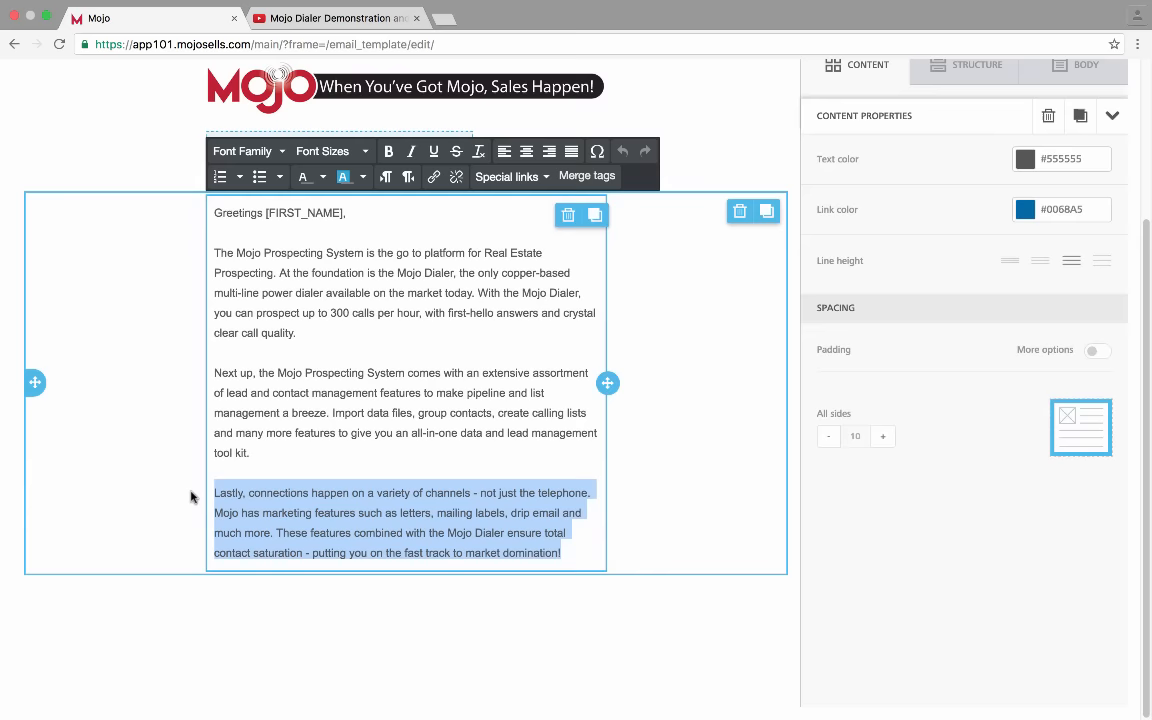
pyautogui.rightClick(351, 530)
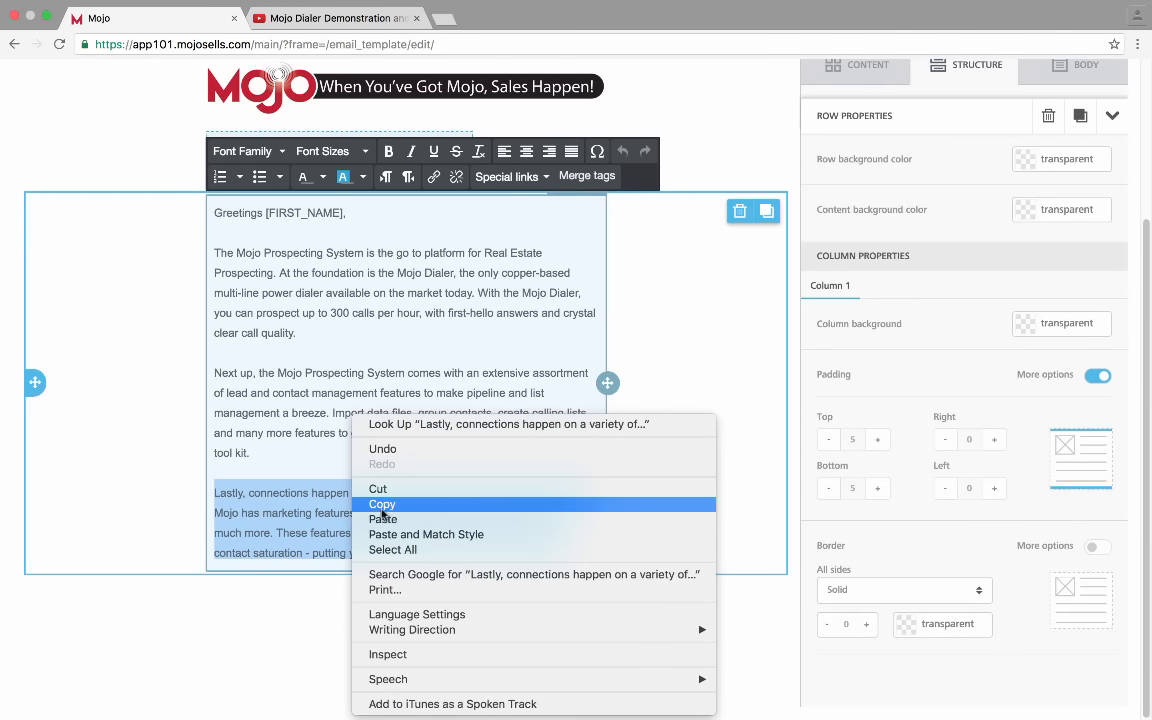
pyautogui.click(391, 492)
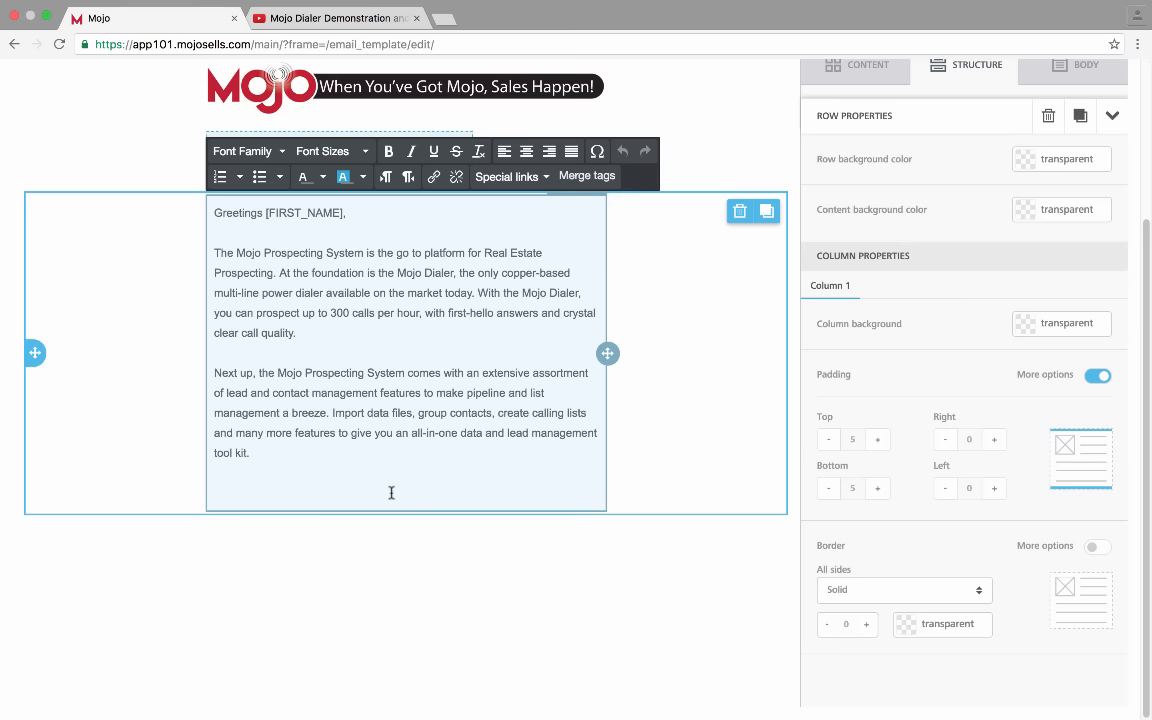
# Delete the empty line left behind so the text ends at "tool kit."
pyautogui.click(418, 525)
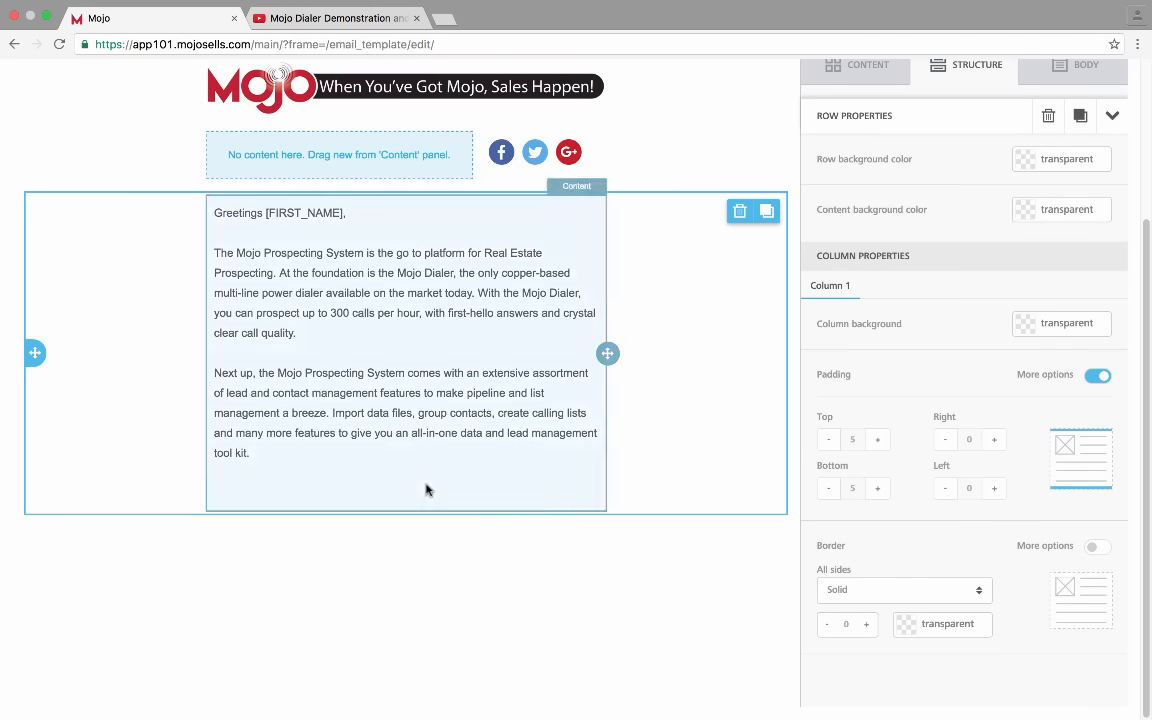
pyautogui.click(427, 486)
pyautogui.click(642, 478)
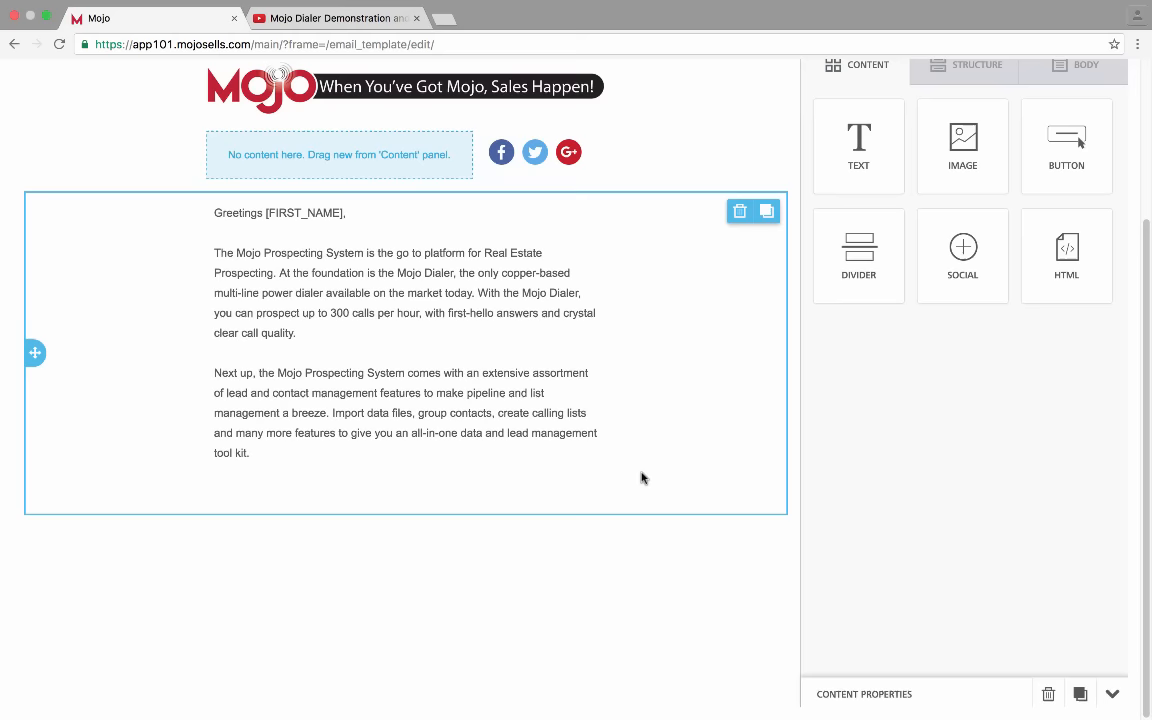
pyautogui.click(516, 472)
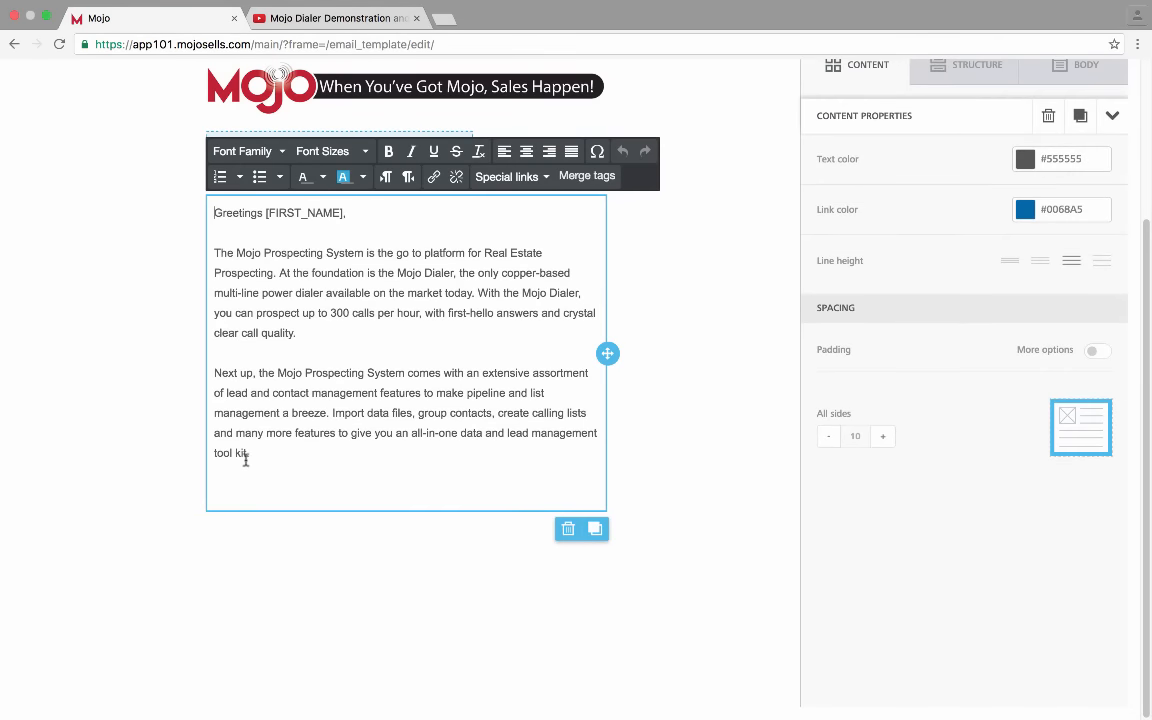
pyautogui.click(244, 486)
pyautogui.press('BackSpace')
pyautogui.press('BackSpace')
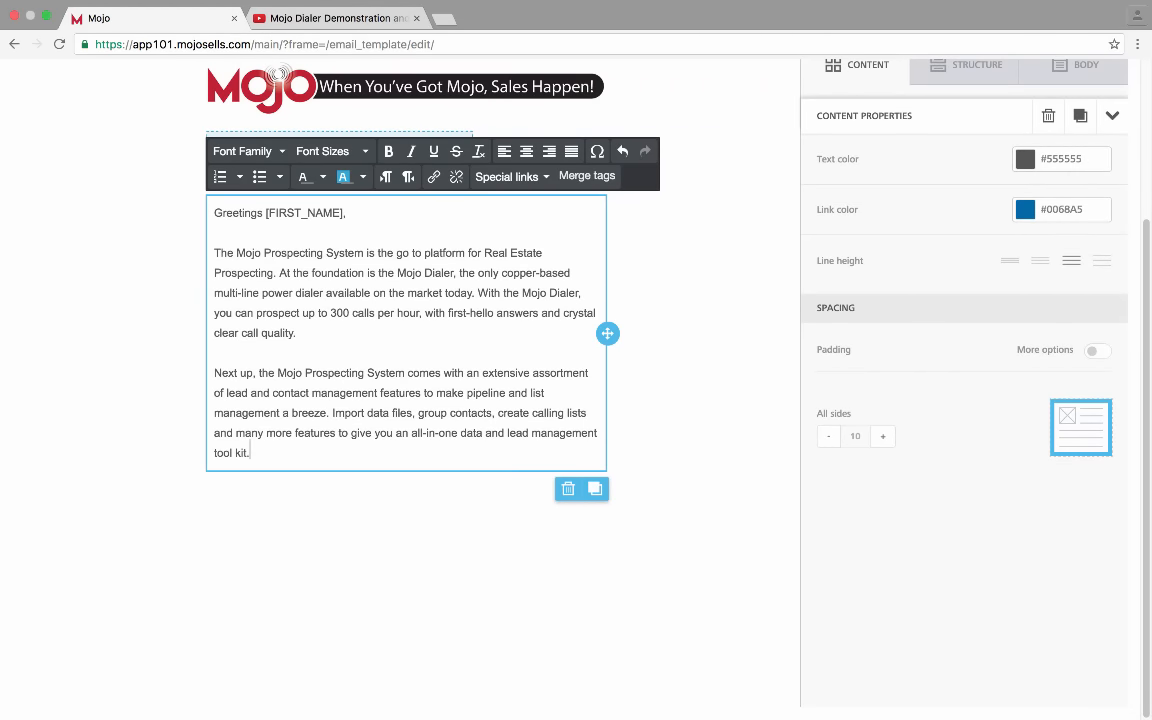
pyautogui.click(333, 597)
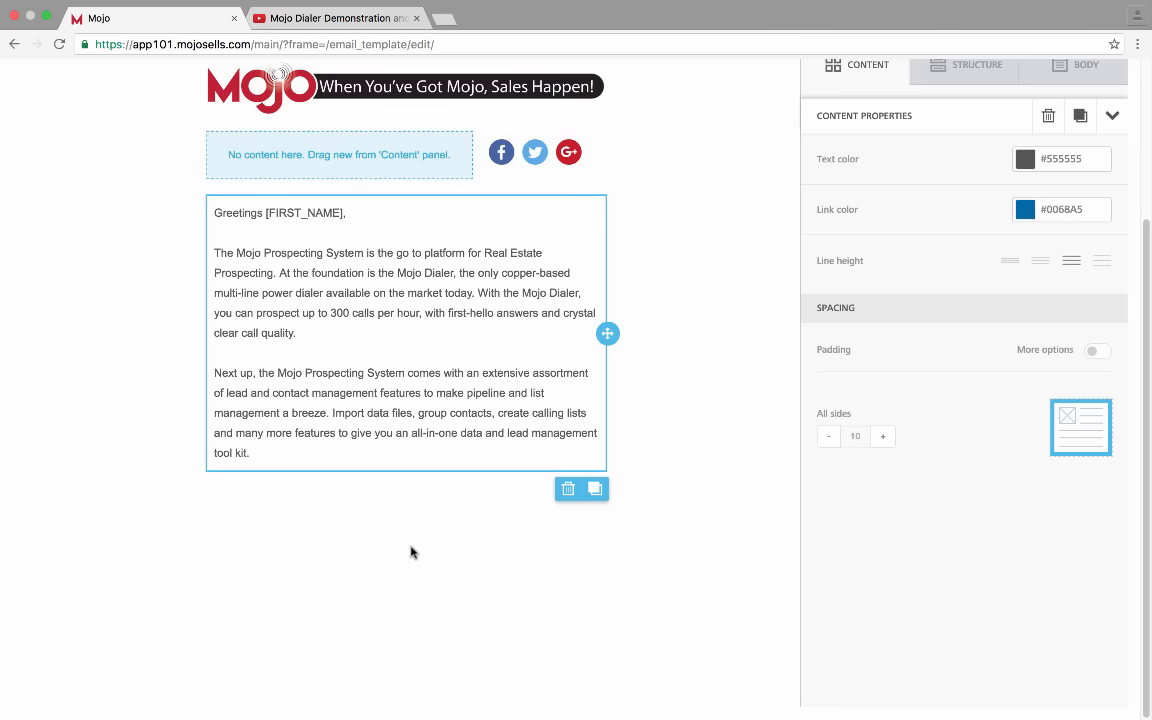
# Add a wide-and-narrow two-column row below the body text, with a Text block in its left column
pyautogui.click(978, 66)
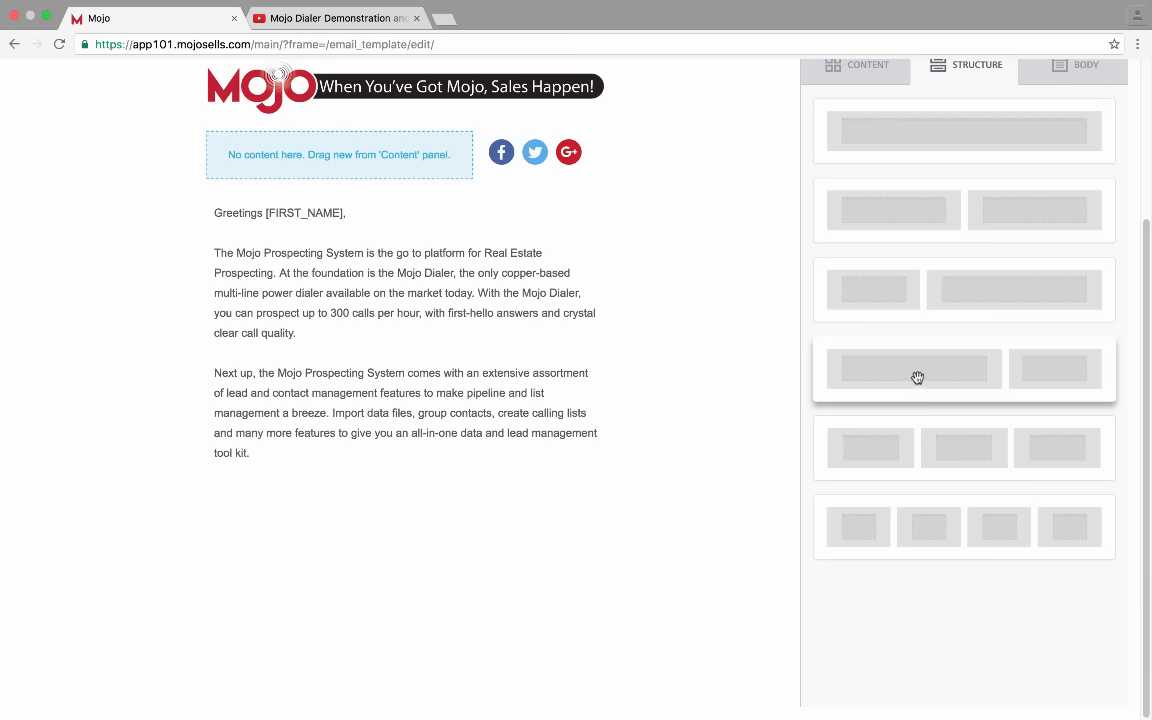
pyautogui.moveTo(917, 377); pyautogui.dragTo(297, 474)
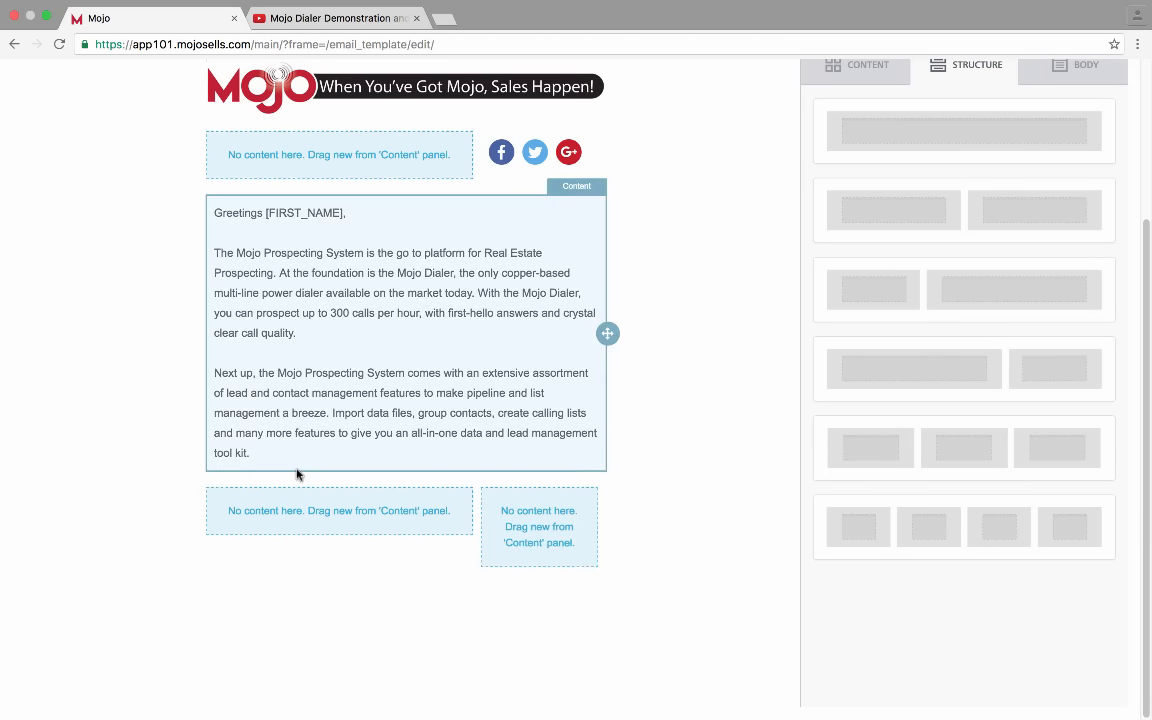
pyautogui.click(875, 78)
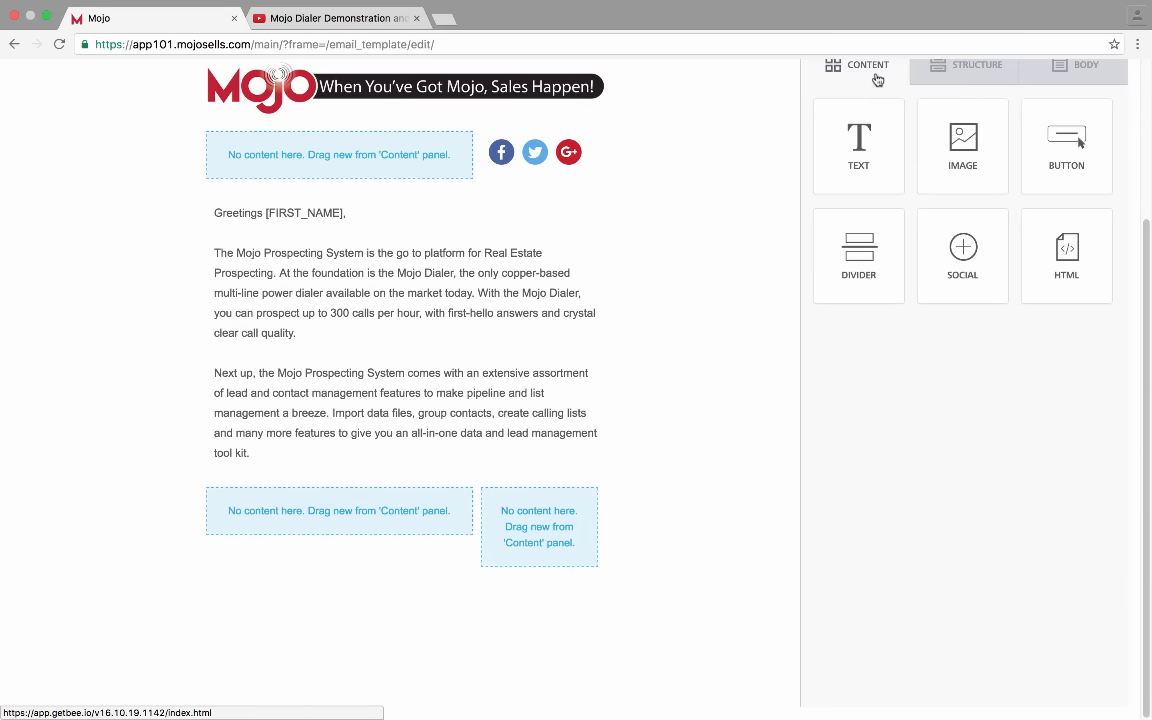
pyautogui.moveTo(858, 140); pyautogui.dragTo(285, 513)
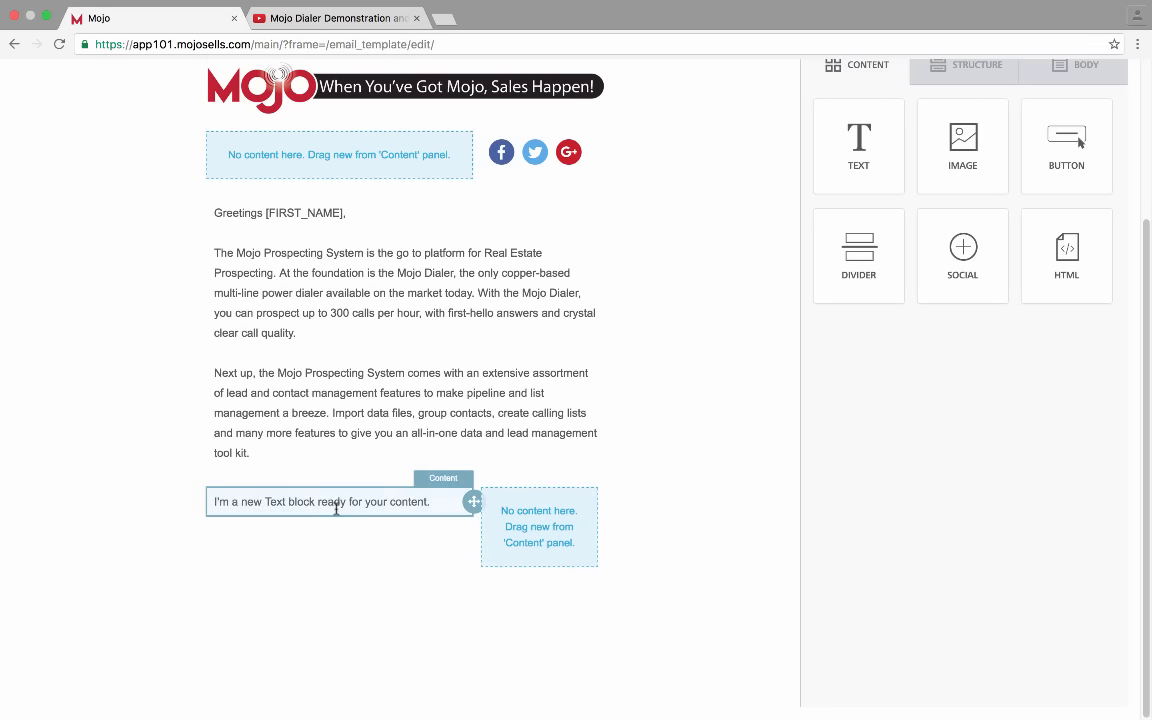
# Paste the cut "Lastly, connections…" paragraph over the placeholder and widen its line spacing
pyautogui.click(334, 510)
pyautogui.click(350, 502)
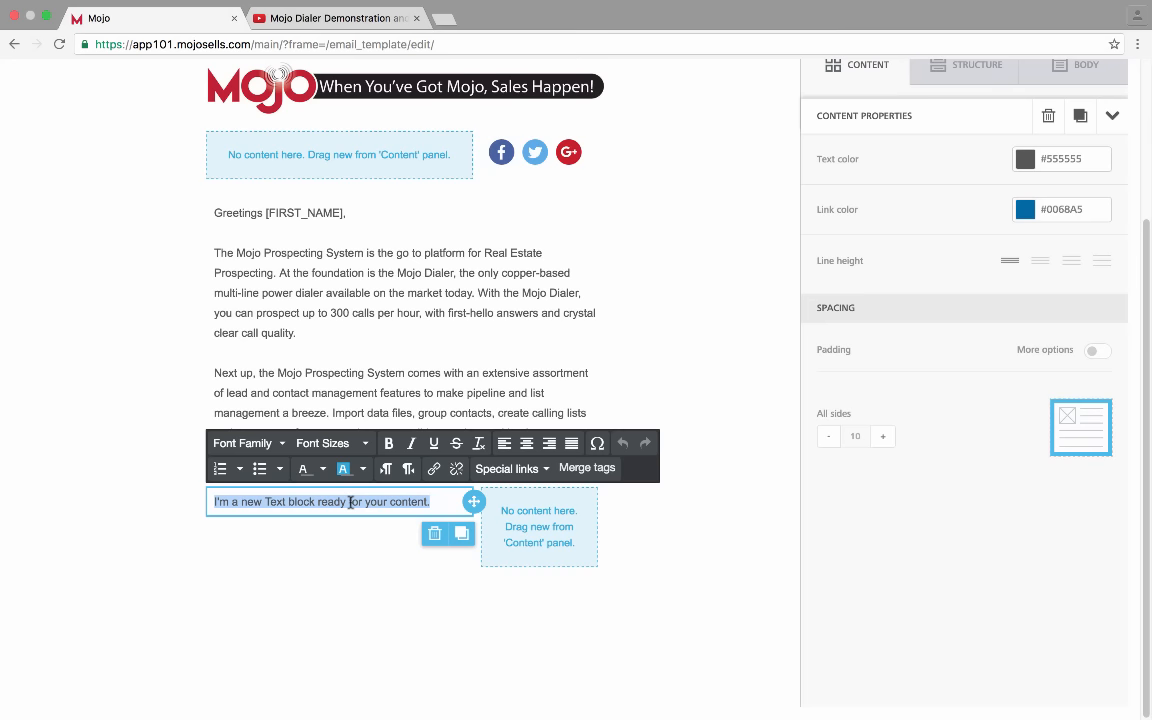
pyautogui.press('super+v')
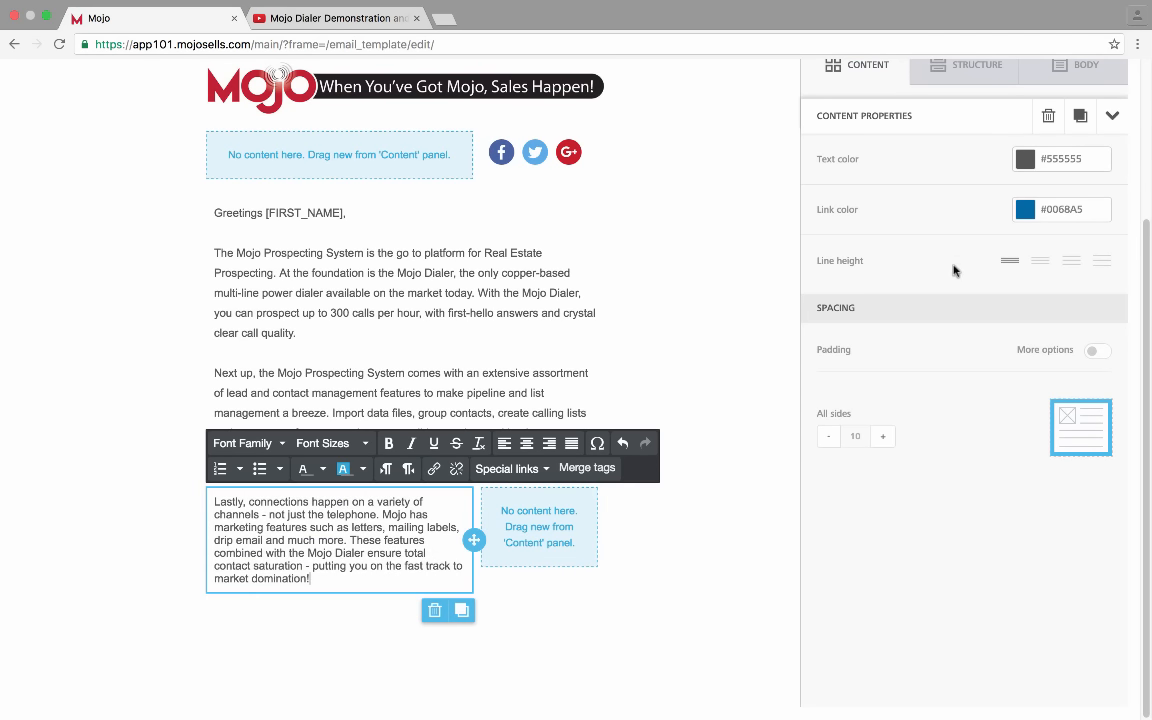
pyautogui.click(1071, 260)
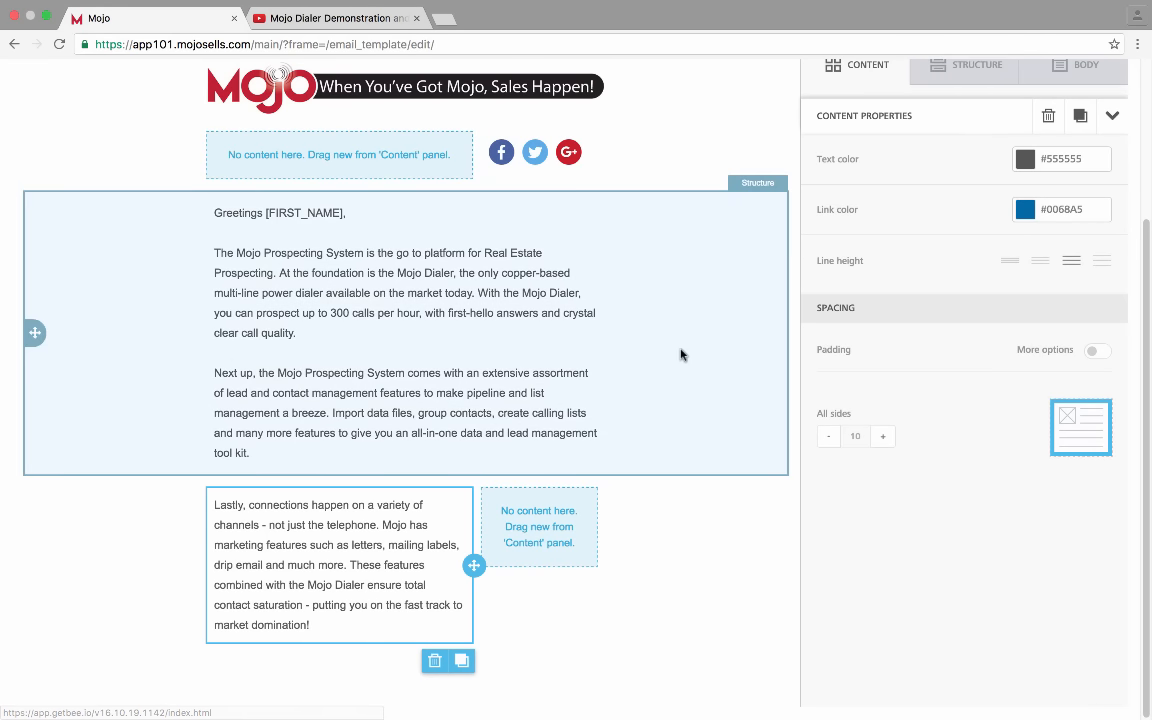
pyautogui.scroll(2, 845, 541)
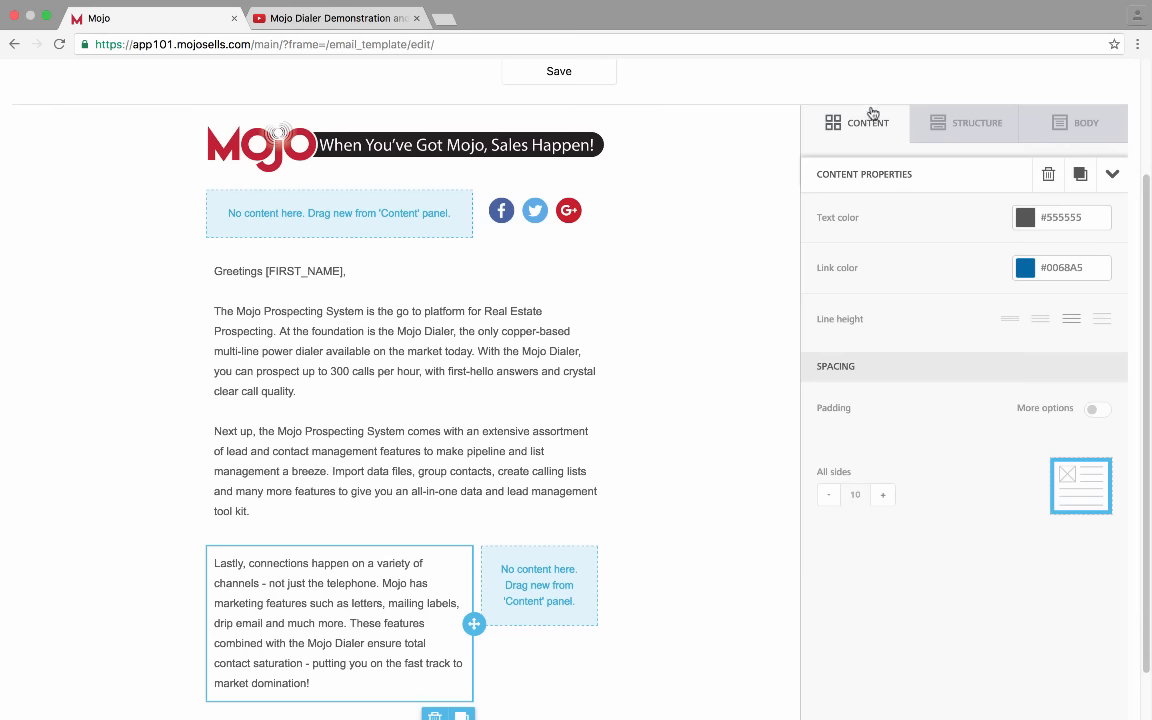
# Place an Image block in the narrow right column showing Videoplayerimage.jpg
pyautogui.click(864, 120)
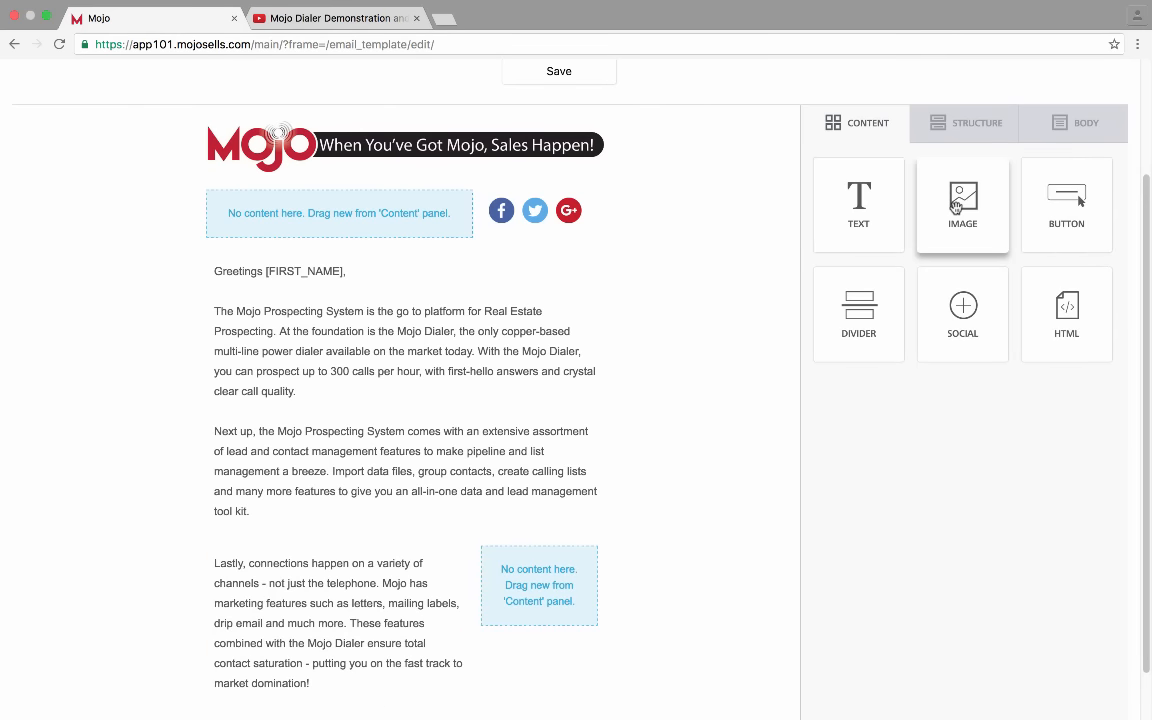
pyautogui.moveTo(955, 205); pyautogui.dragTo(517, 580)
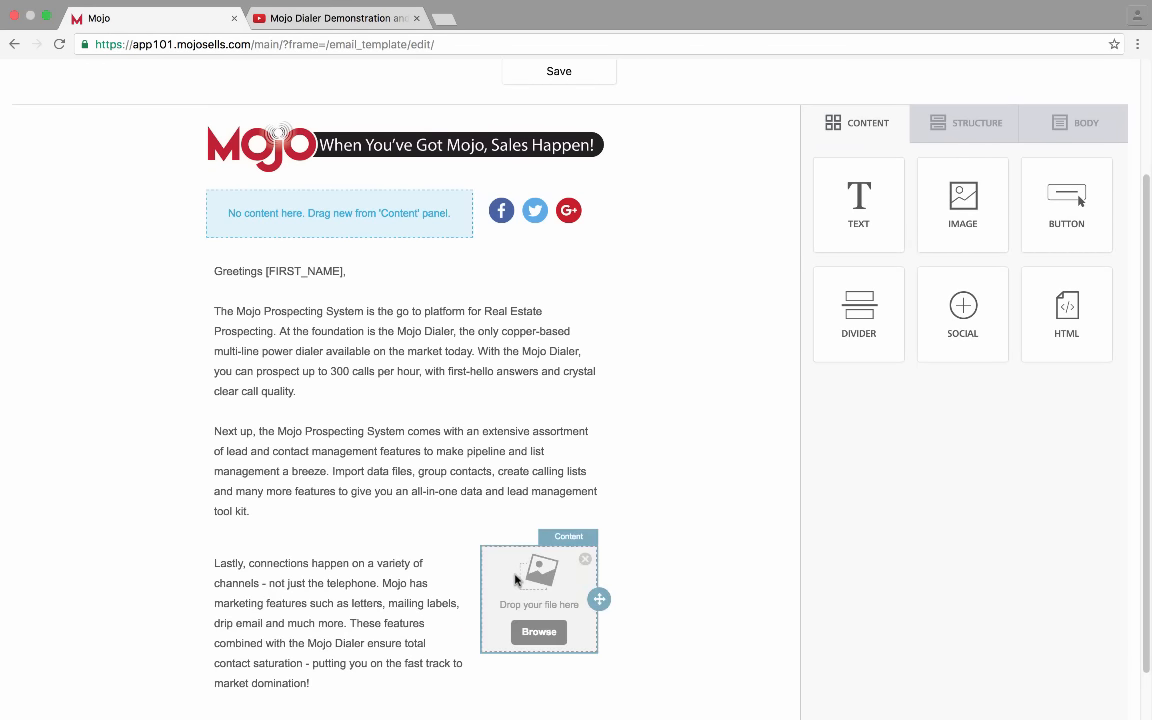
pyautogui.scroll(-1, 516, 580)
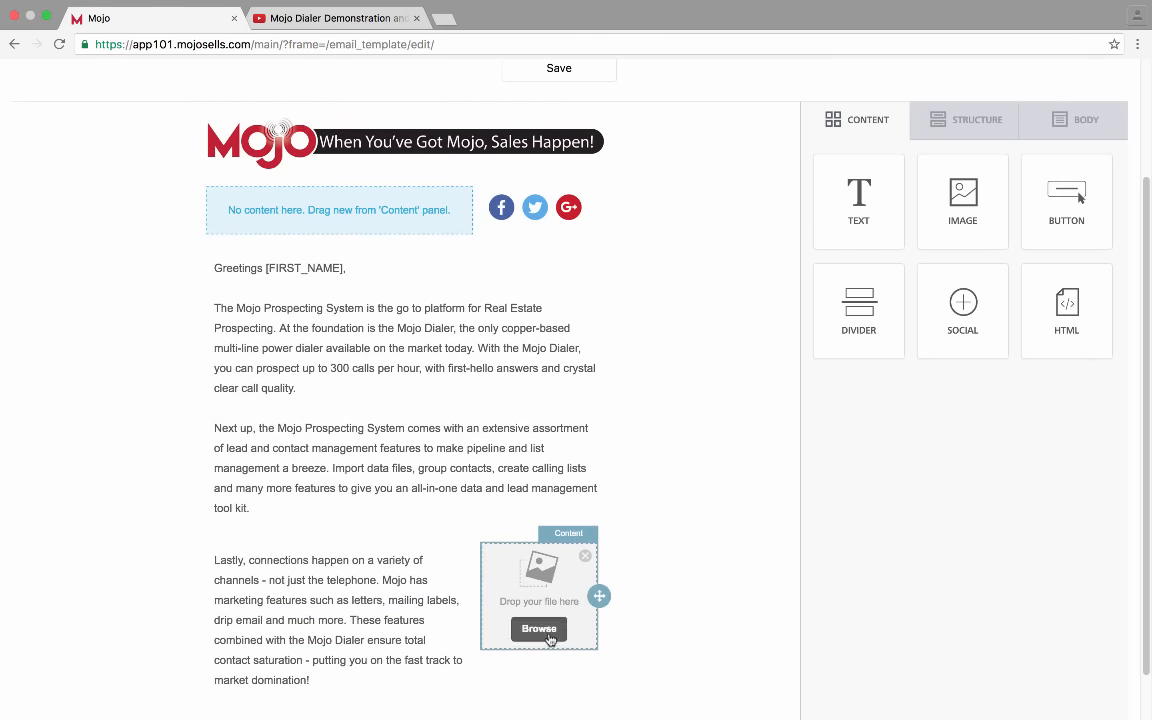
pyautogui.click(540, 629)
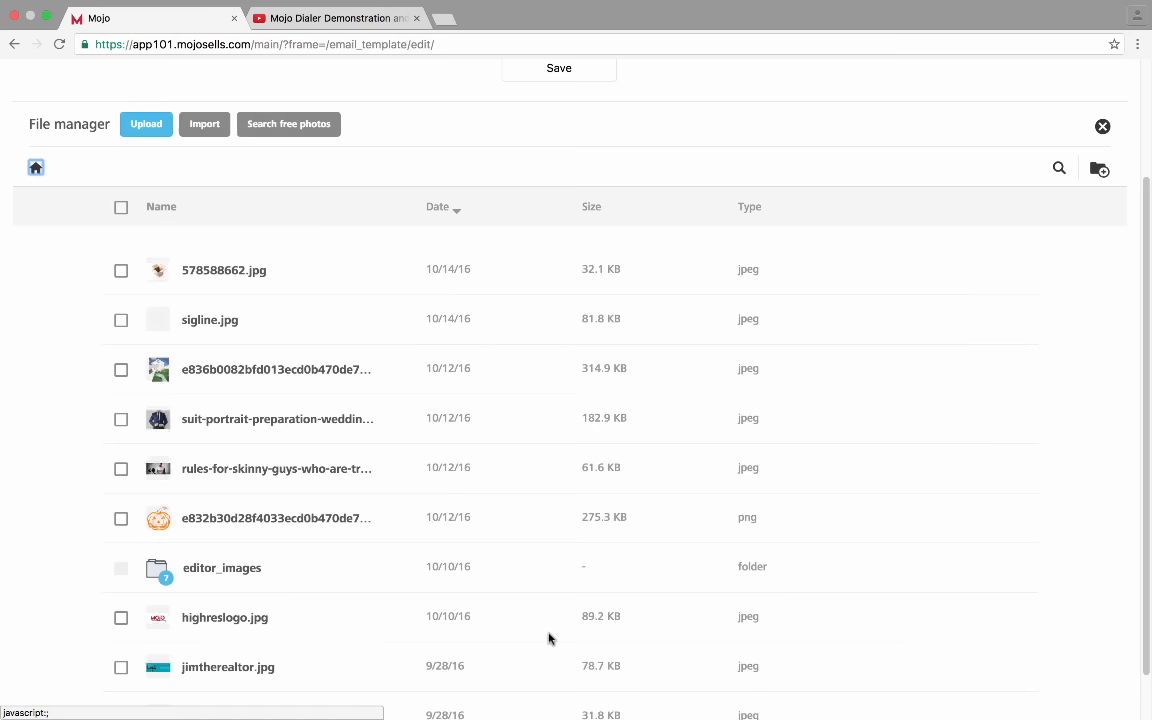
pyautogui.scroll(-5, 549, 638)
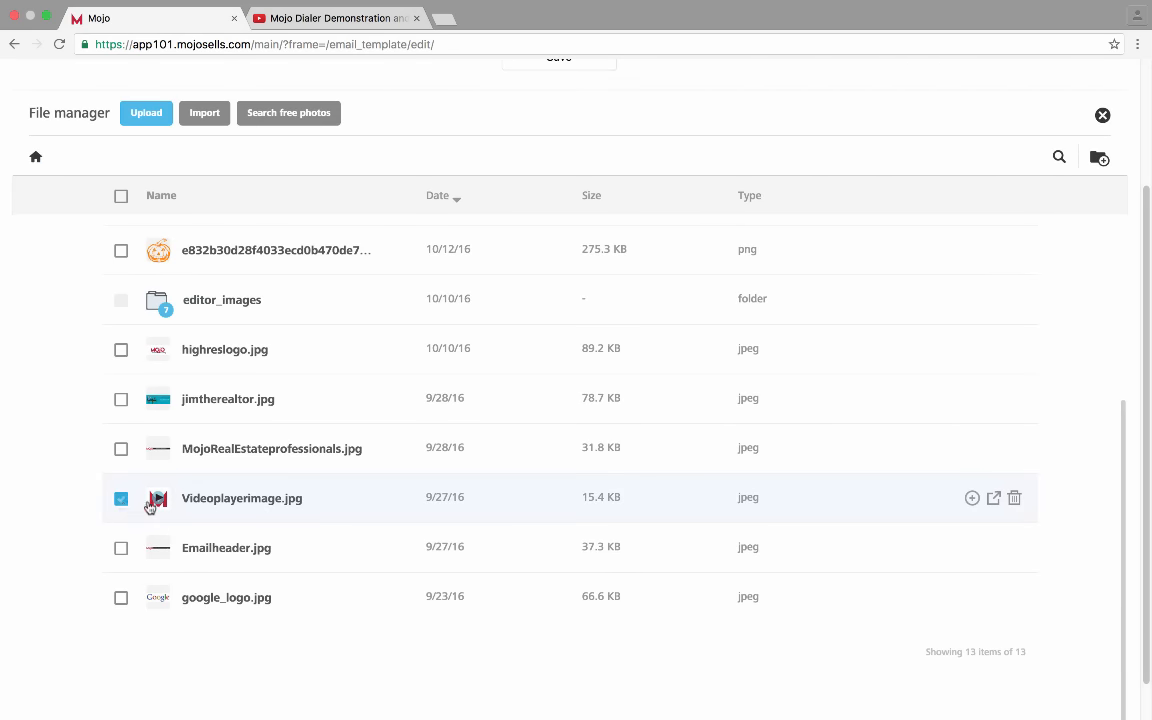
pyautogui.click(972, 499)
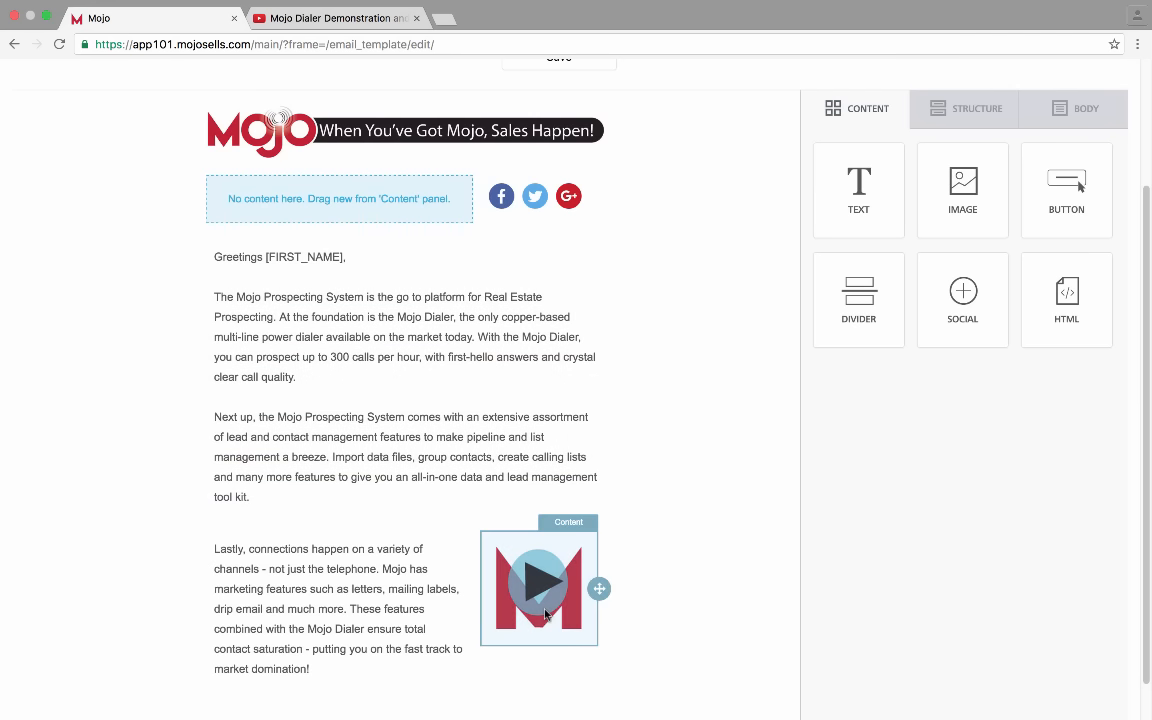
pyautogui.click(522, 580)
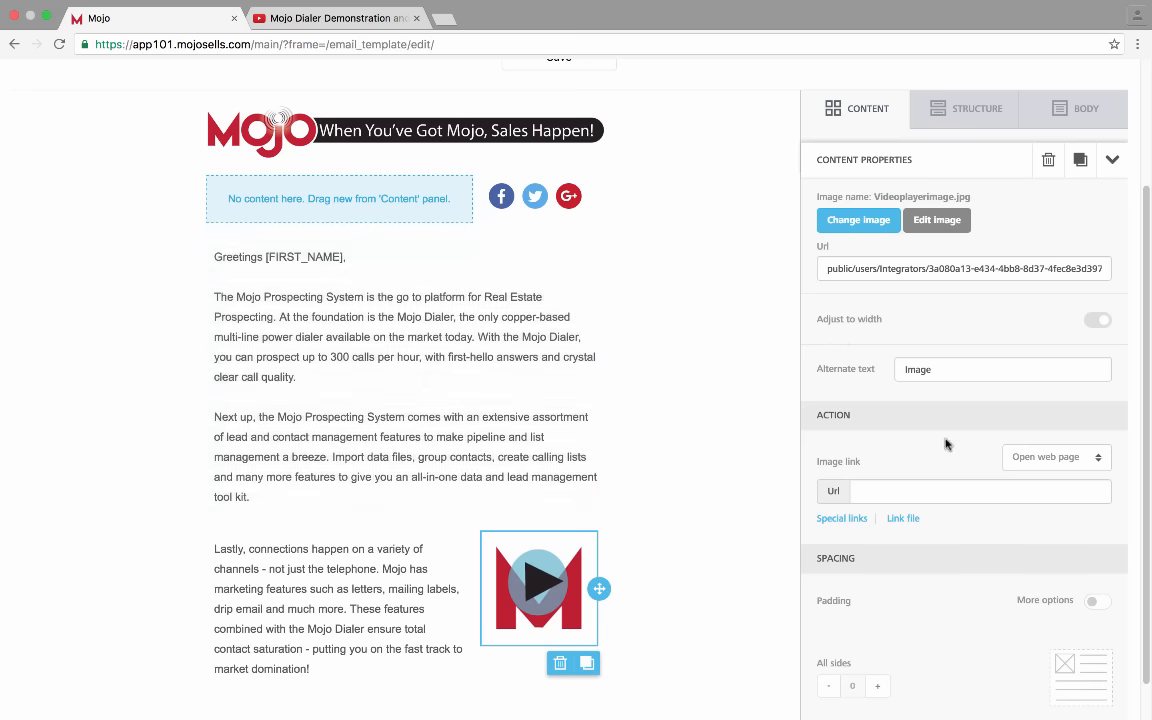
pyautogui.scroll(-1, 946, 444)
pyautogui.click(926, 486)
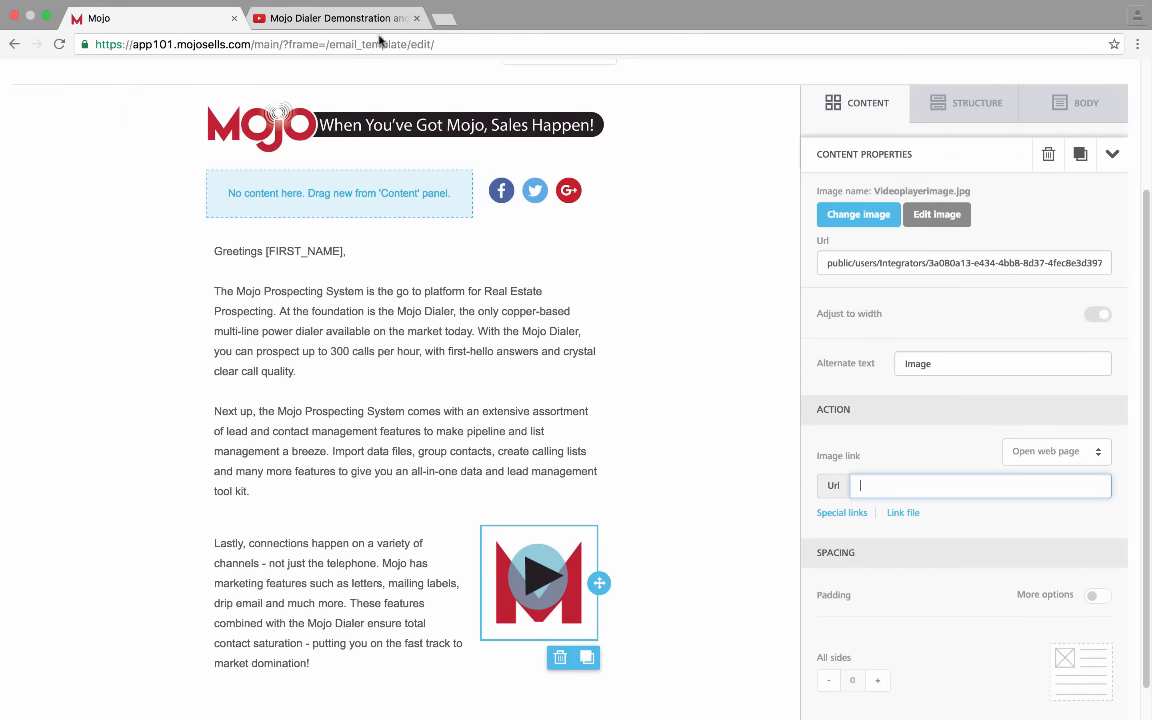
pyautogui.click(345, 18)
pyautogui.rightClick(285, 386)
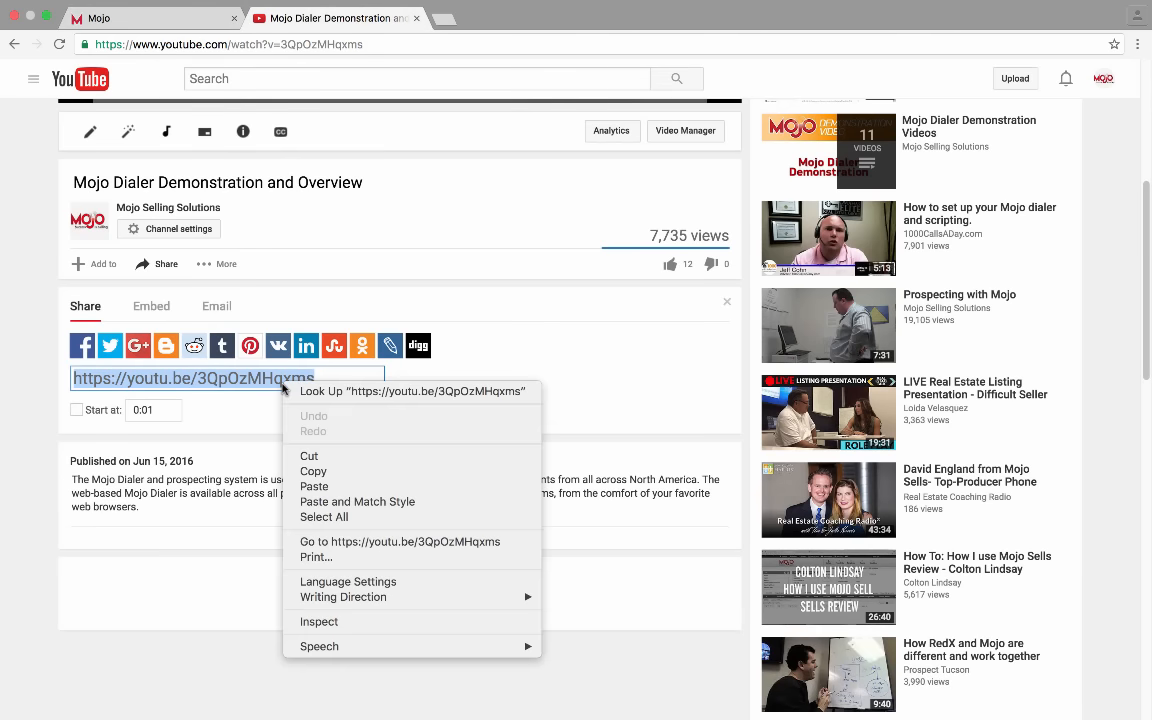
pyautogui.click(313, 471)
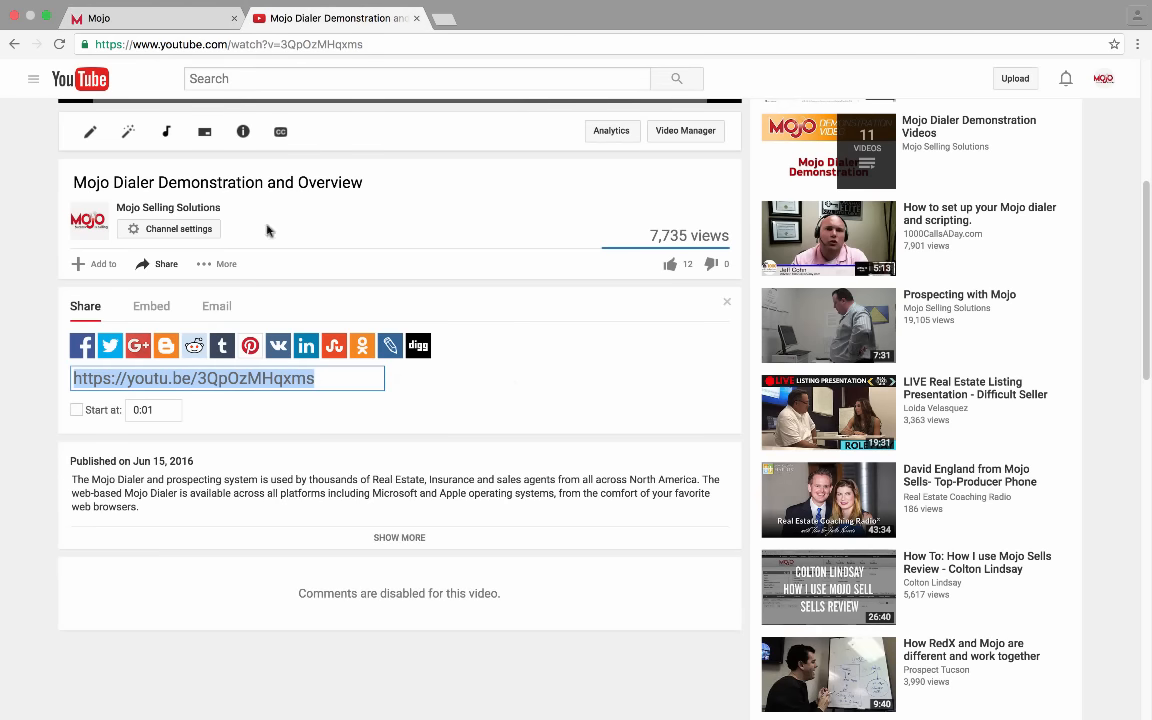
pyautogui.click(207, 22)
pyautogui.click(880, 485)
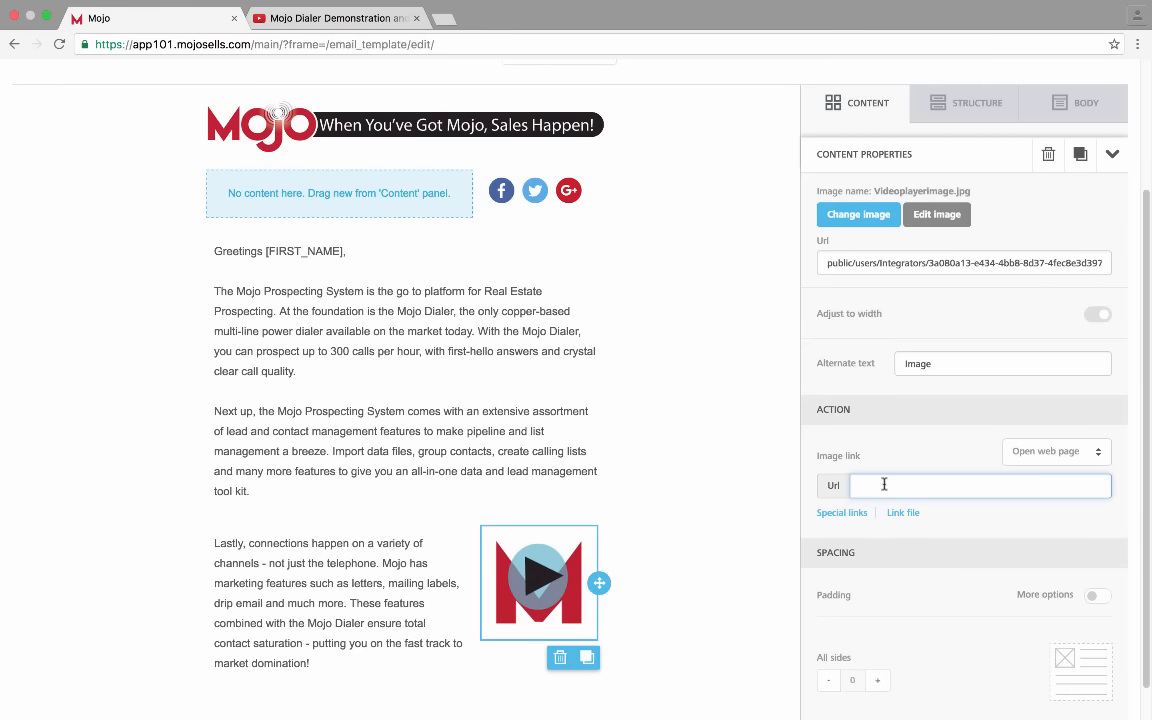
pyautogui.hotkey('ctrl', 'v')
pyautogui.click(975, 522)
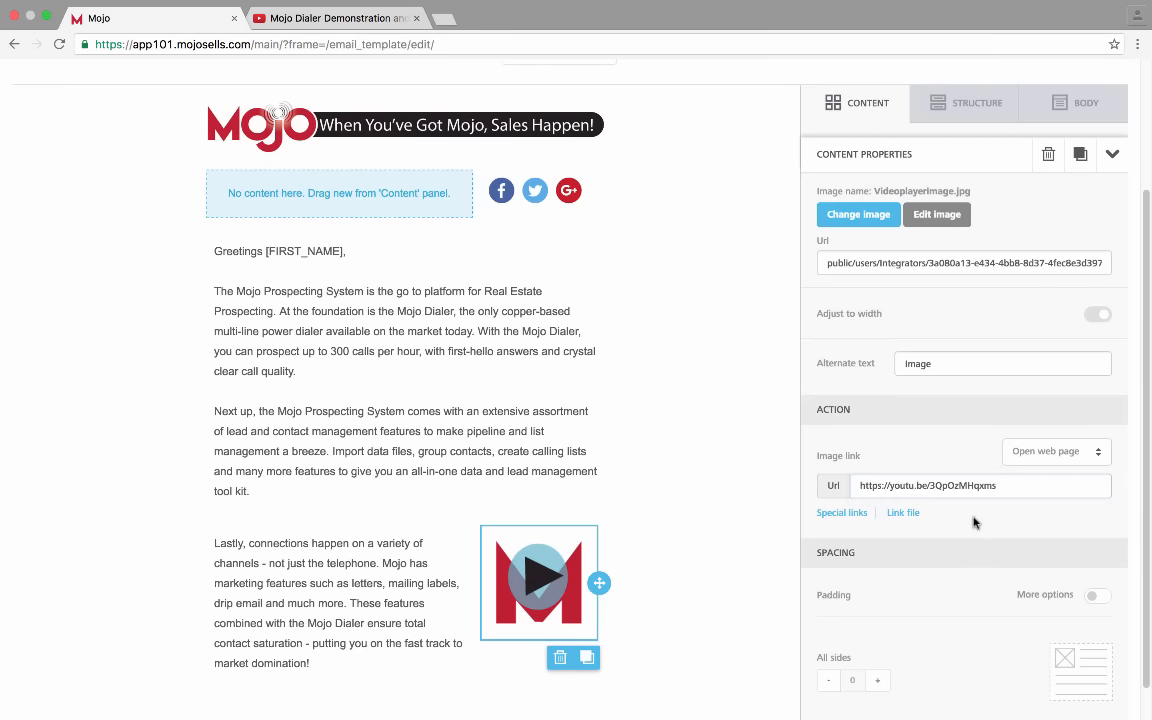
pyautogui.scroll(-1, 975, 522)
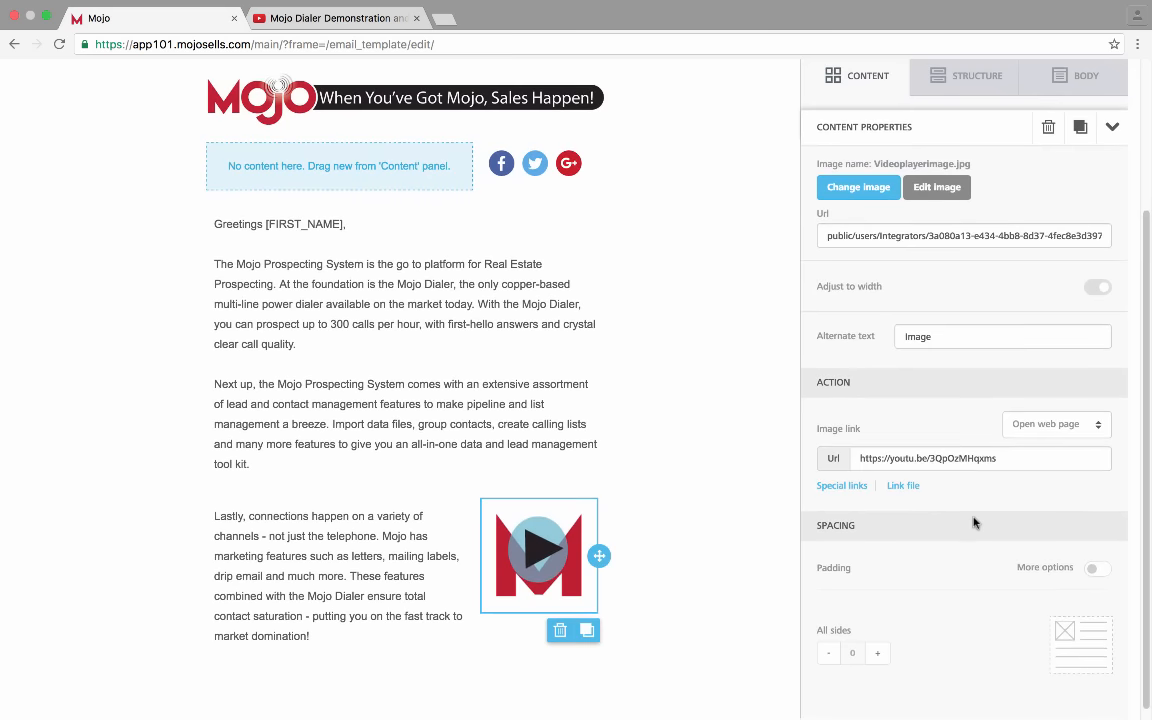
# Expand the Image link action list showing Open web page, Send email, Make call and Send SMS
pyautogui.click(1065, 425)
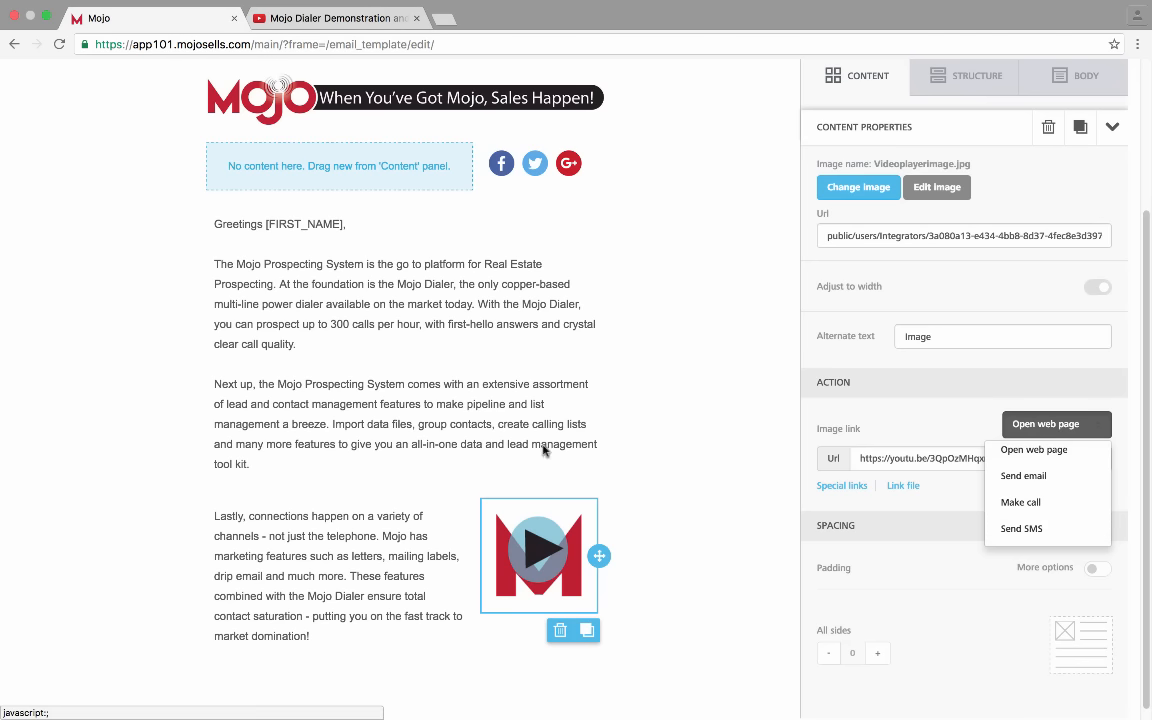
pyautogui.click(1075, 452)
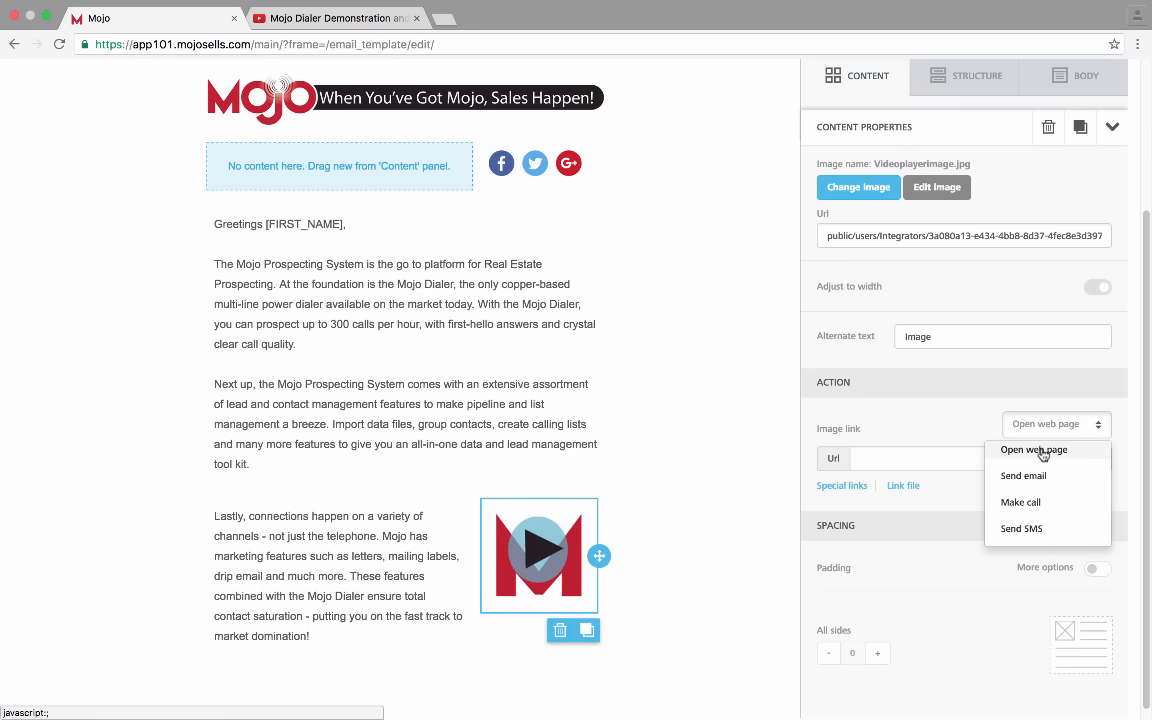
pyautogui.click(973, 440)
pyautogui.click(957, 463)
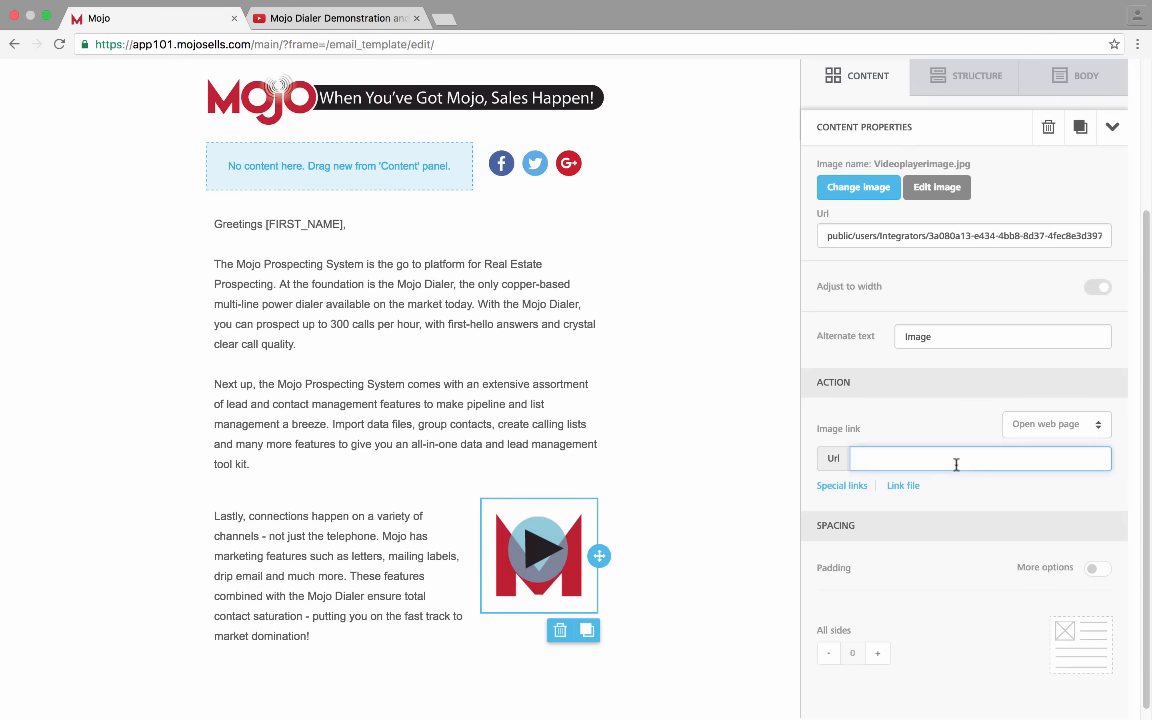
pyautogui.hotkey('ctrl', 'v')
pyautogui.click(978, 509)
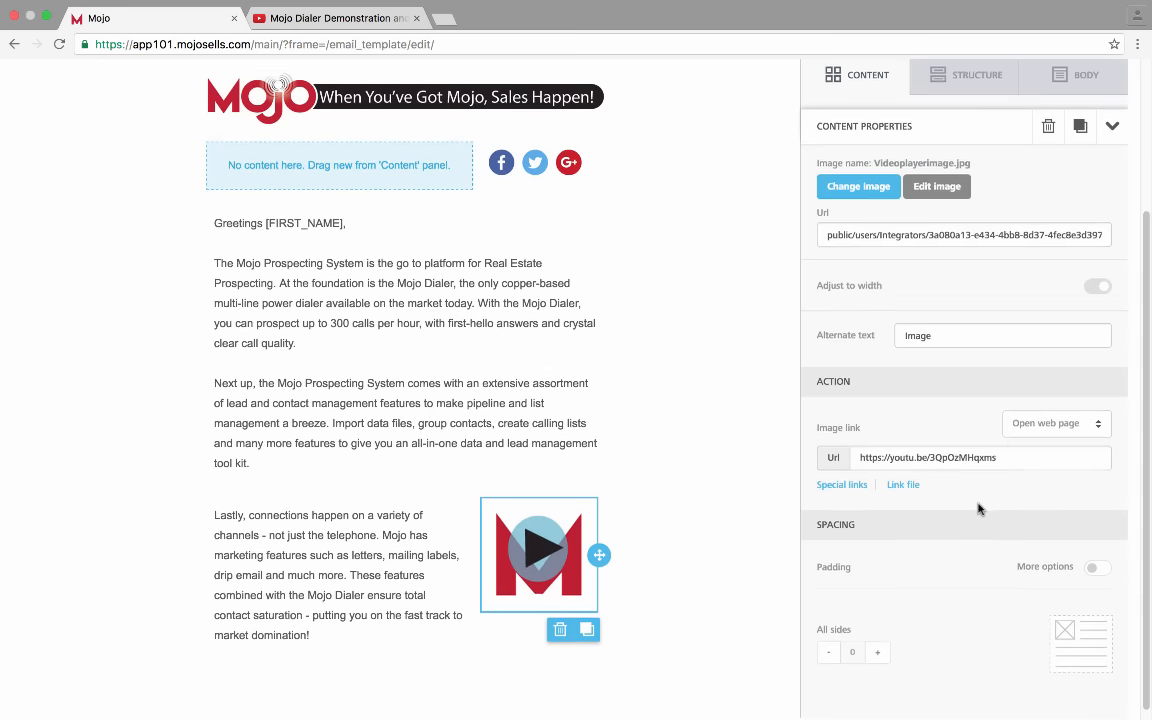
pyautogui.scroll(-1, 978, 509)
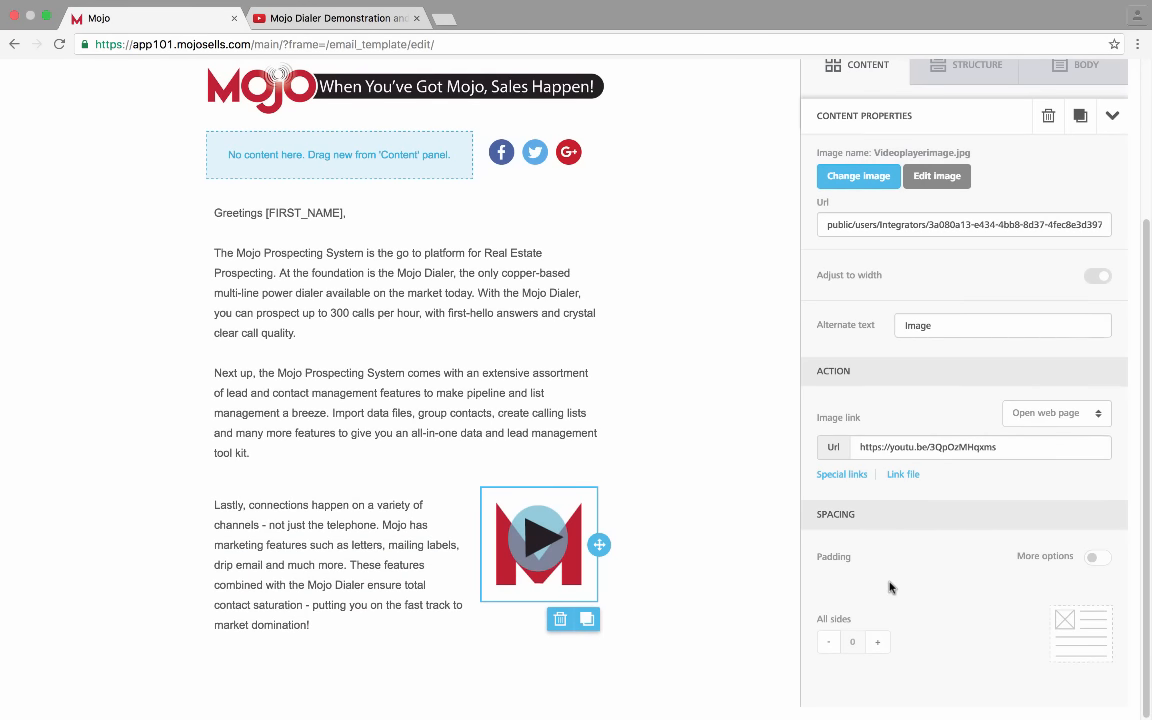
pyautogui.click(1104, 558)
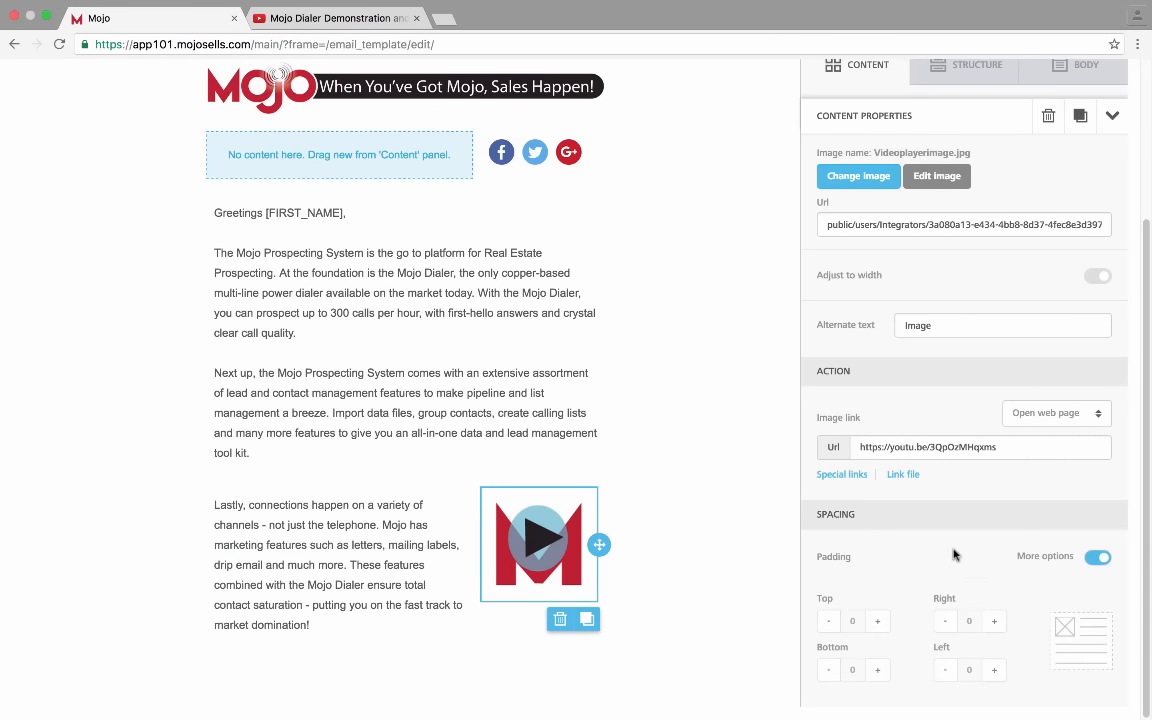
pyautogui.click(1096, 557)
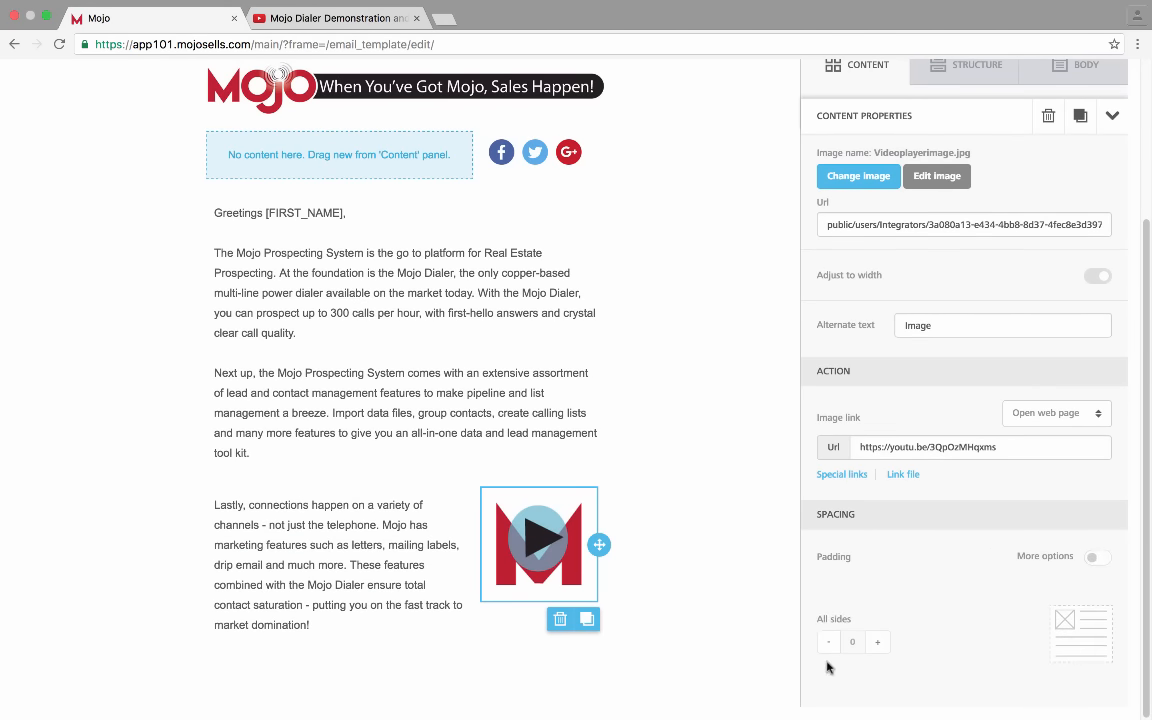
pyautogui.click(877, 648)
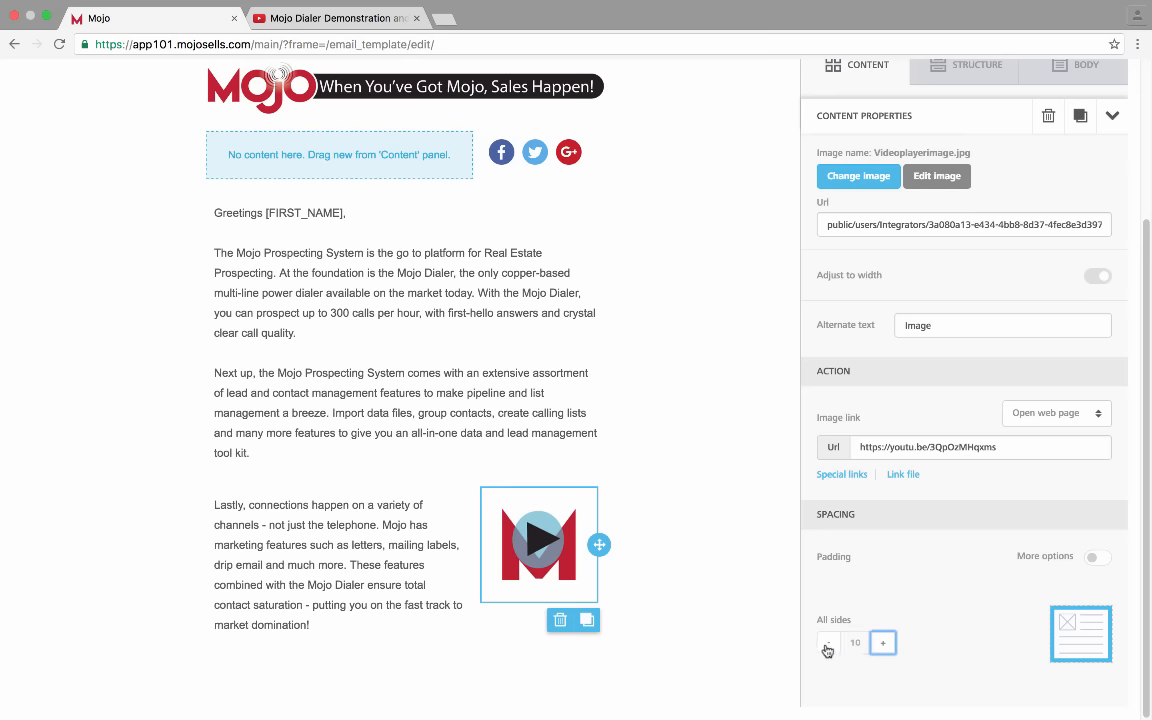
pyautogui.click(827, 648)
pyautogui.click(878, 642)
pyautogui.click(836, 646)
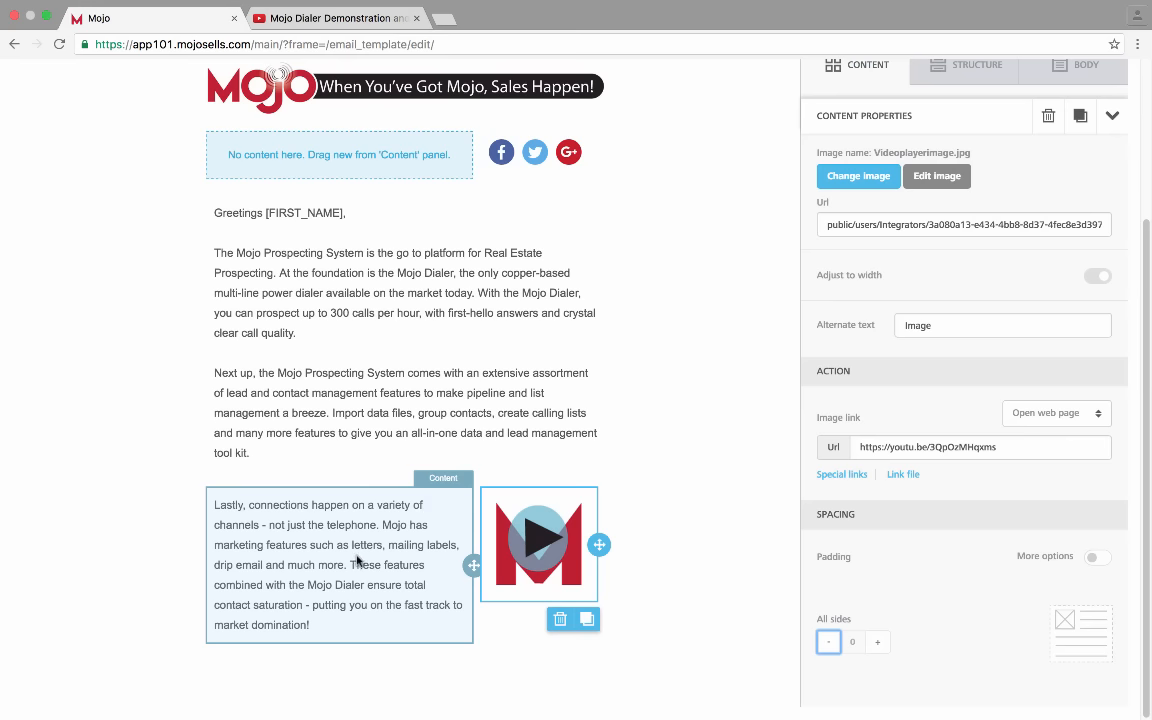
pyautogui.click(879, 643)
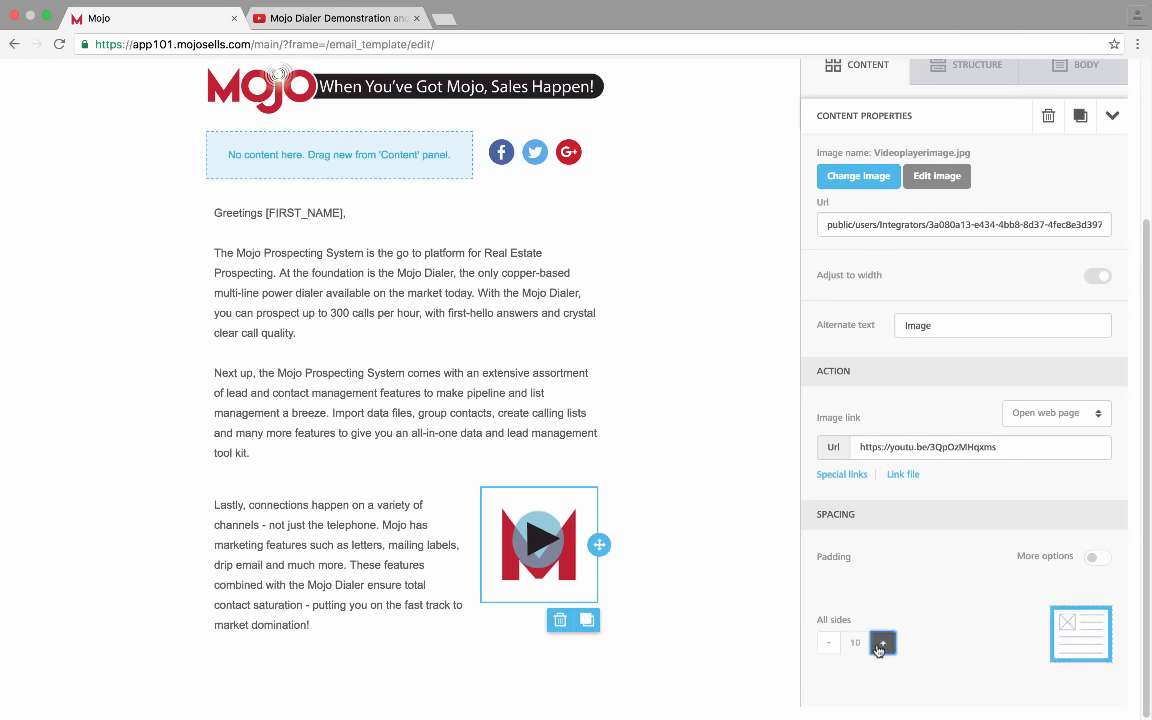
pyautogui.click(828, 642)
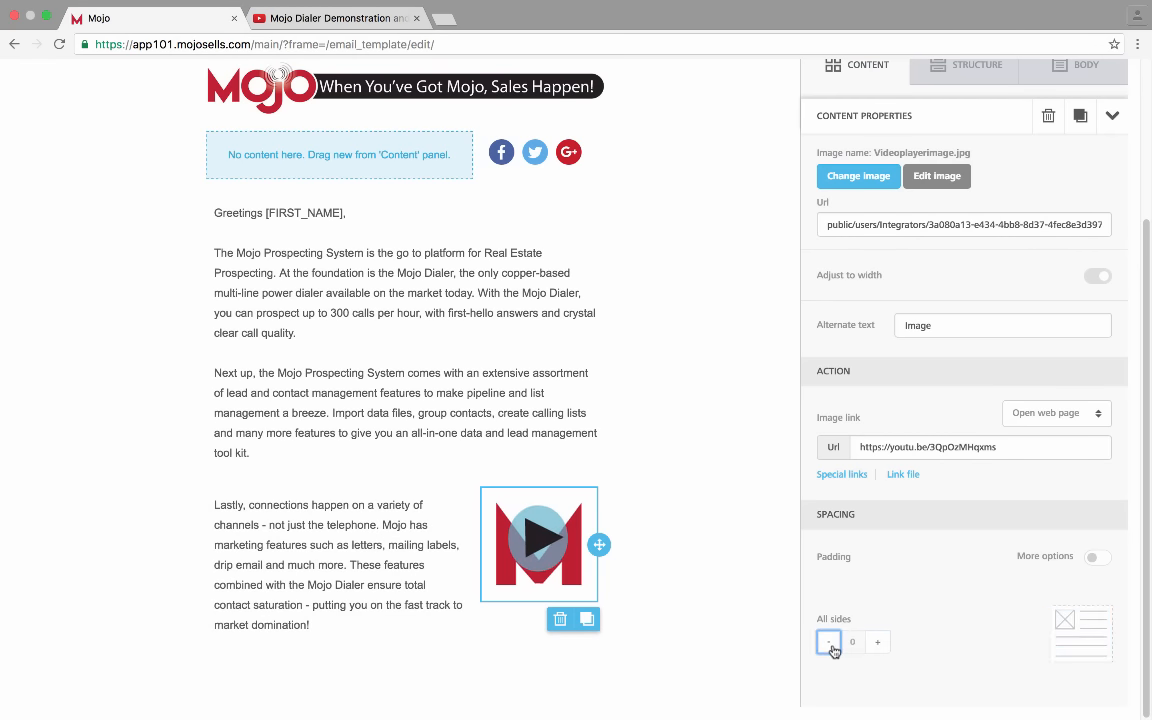
pyautogui.click(1098, 560)
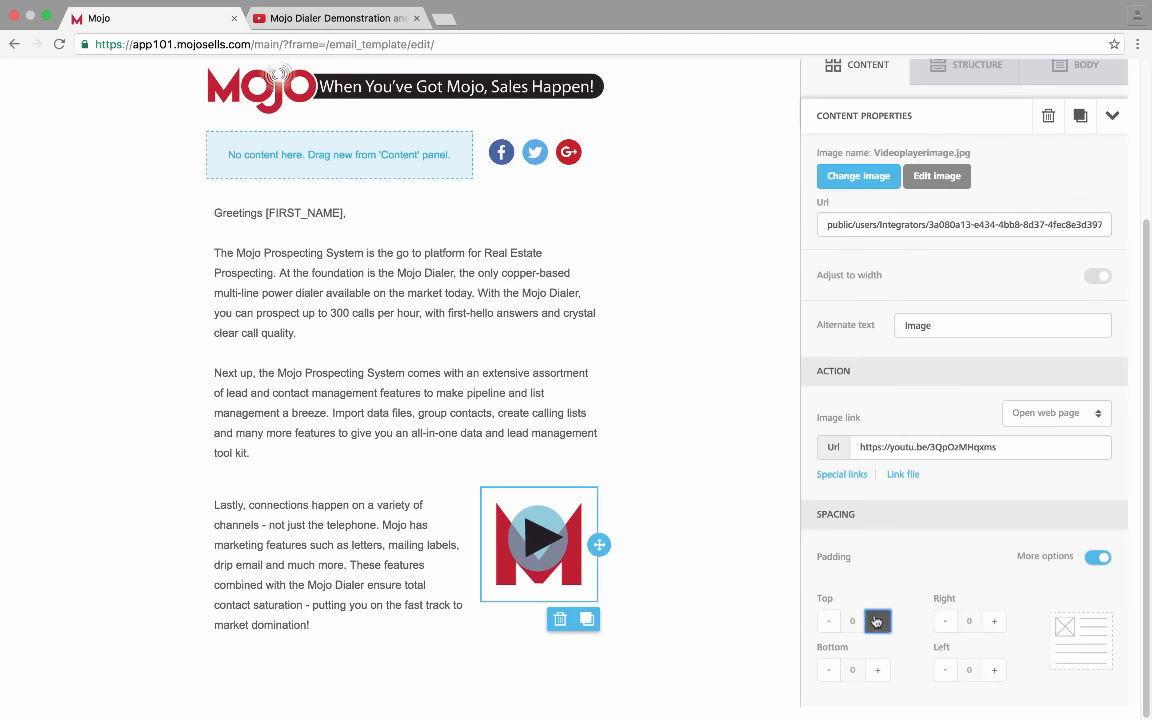
pyautogui.click(880, 621)
pyautogui.click(829, 621)
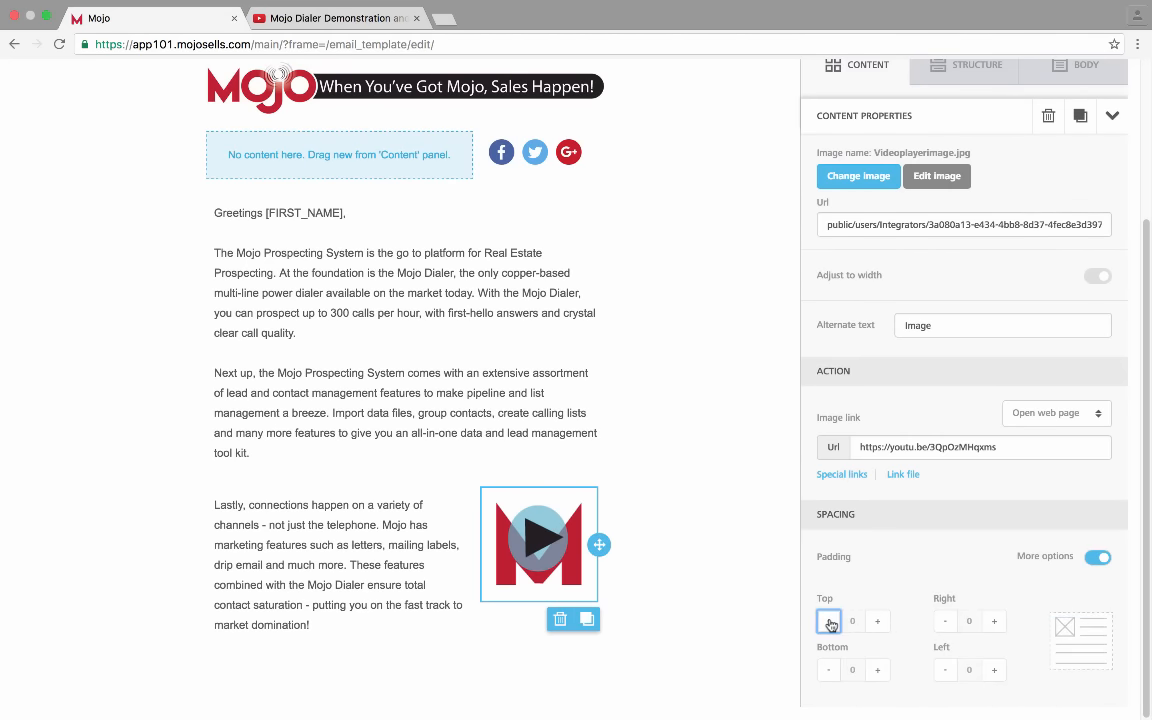
pyautogui.click(994, 621)
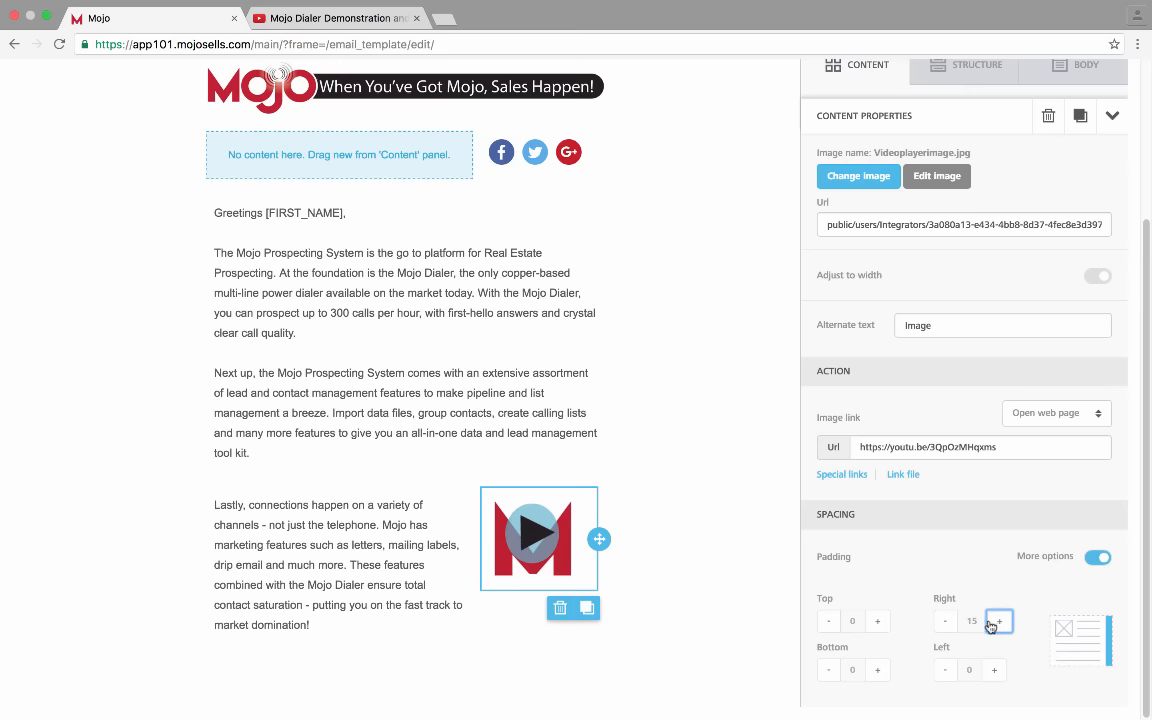
pyautogui.click(946, 619)
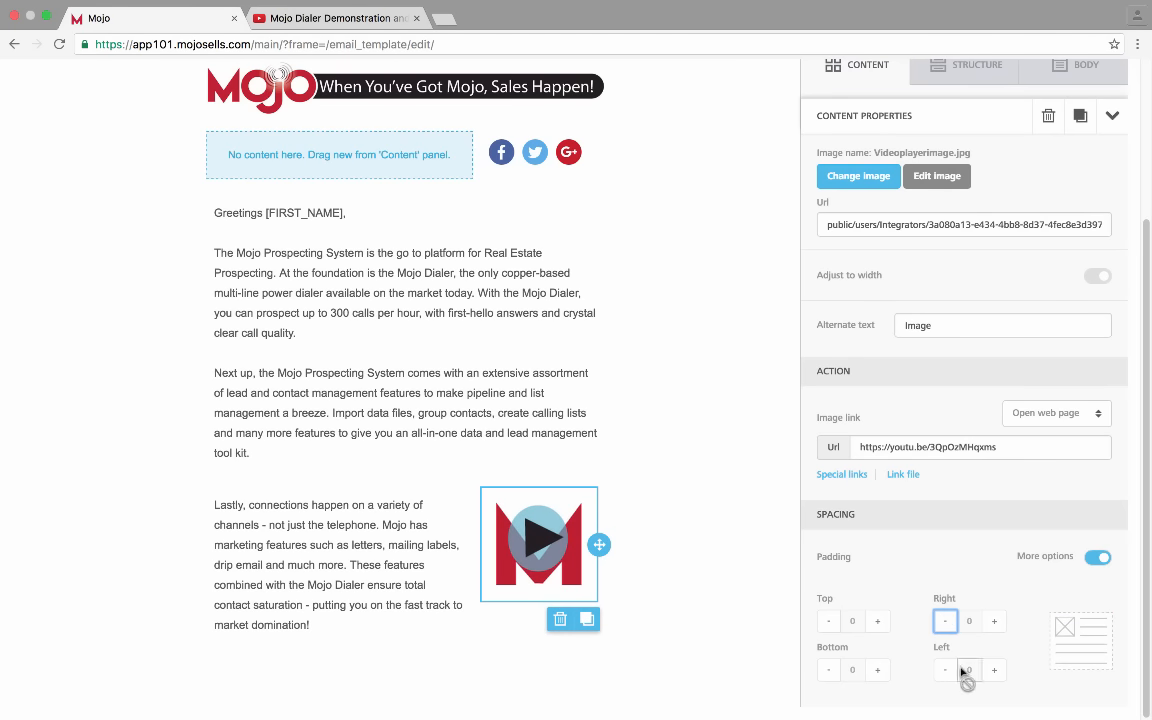
pyautogui.click(994, 670)
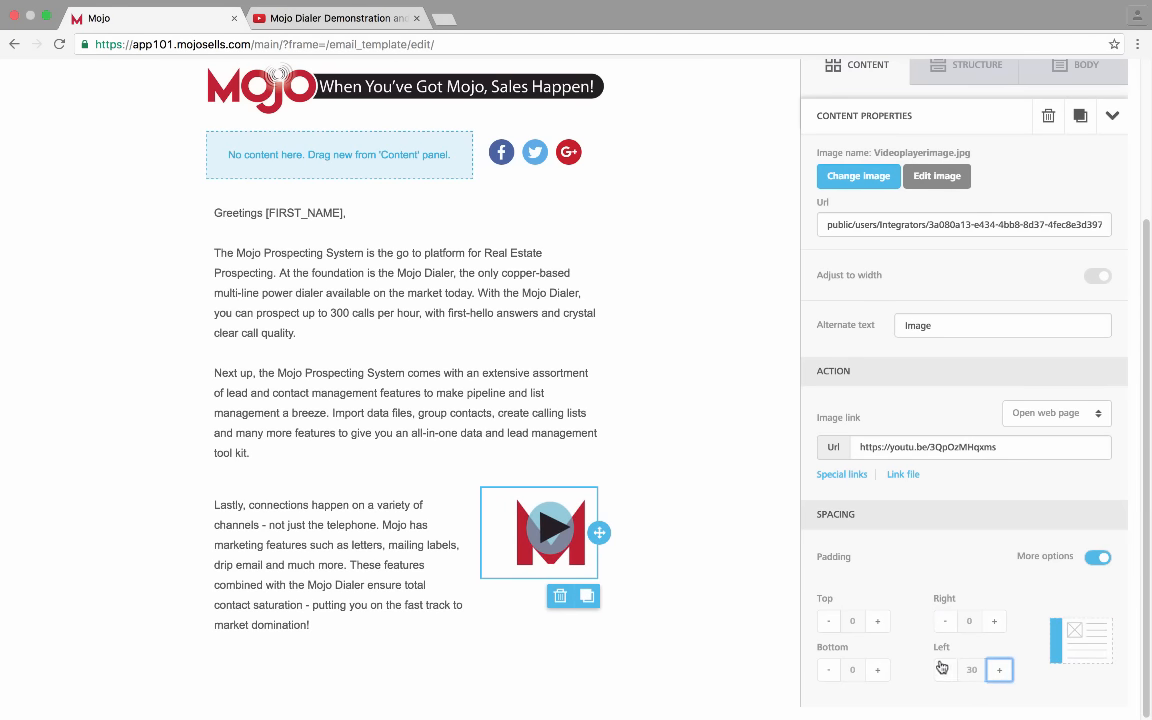
pyautogui.click(940, 668)
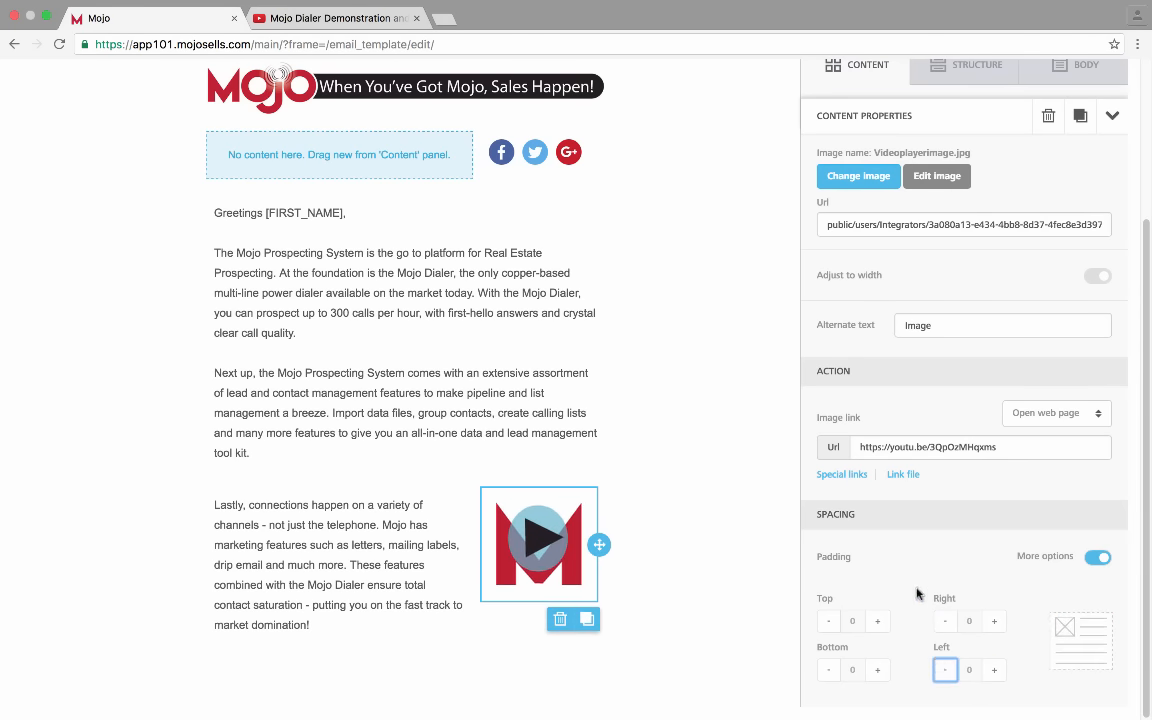
pyautogui.click(1097, 558)
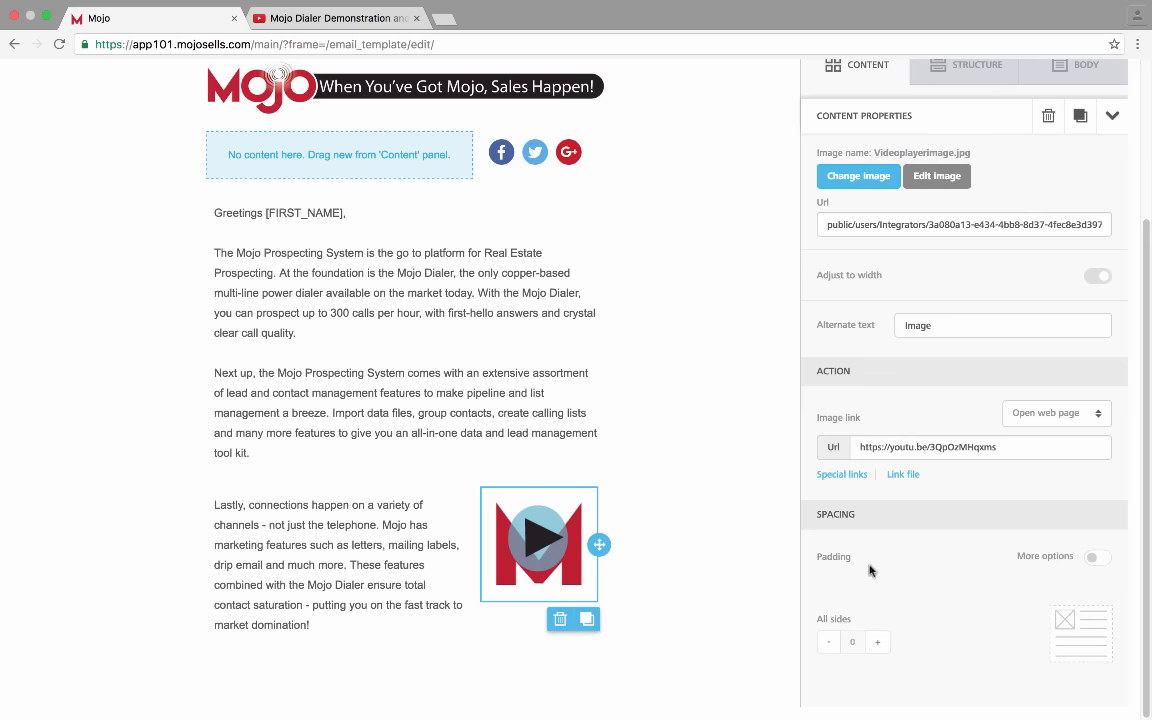
pyautogui.scroll(2, 869, 570)
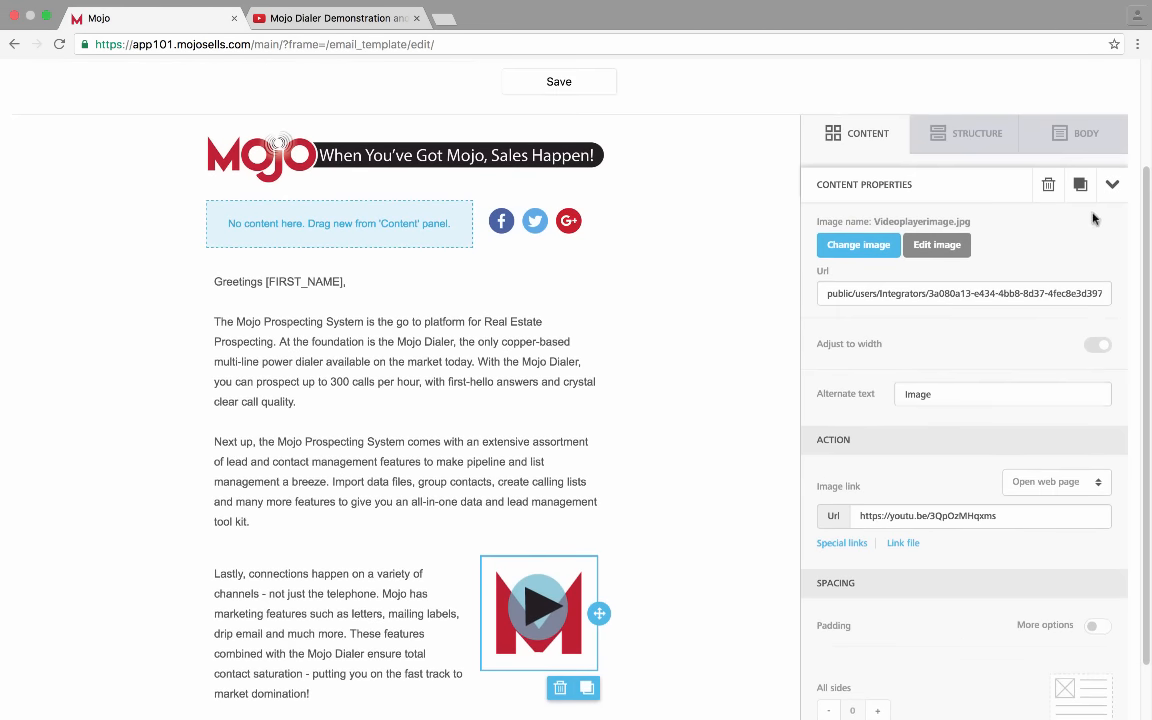
# Replace the video image's alternate text with "Click here to see demo video!" and close its properties
pyautogui.click(1111, 182)
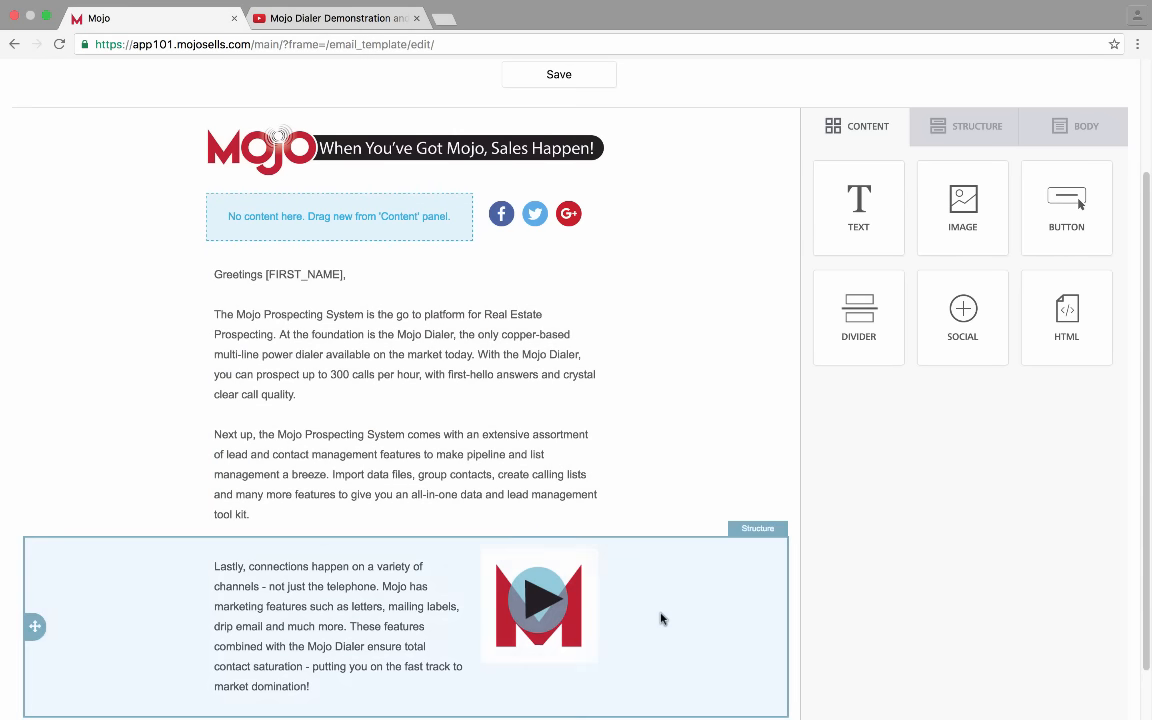
pyautogui.scroll(-1, 660, 618)
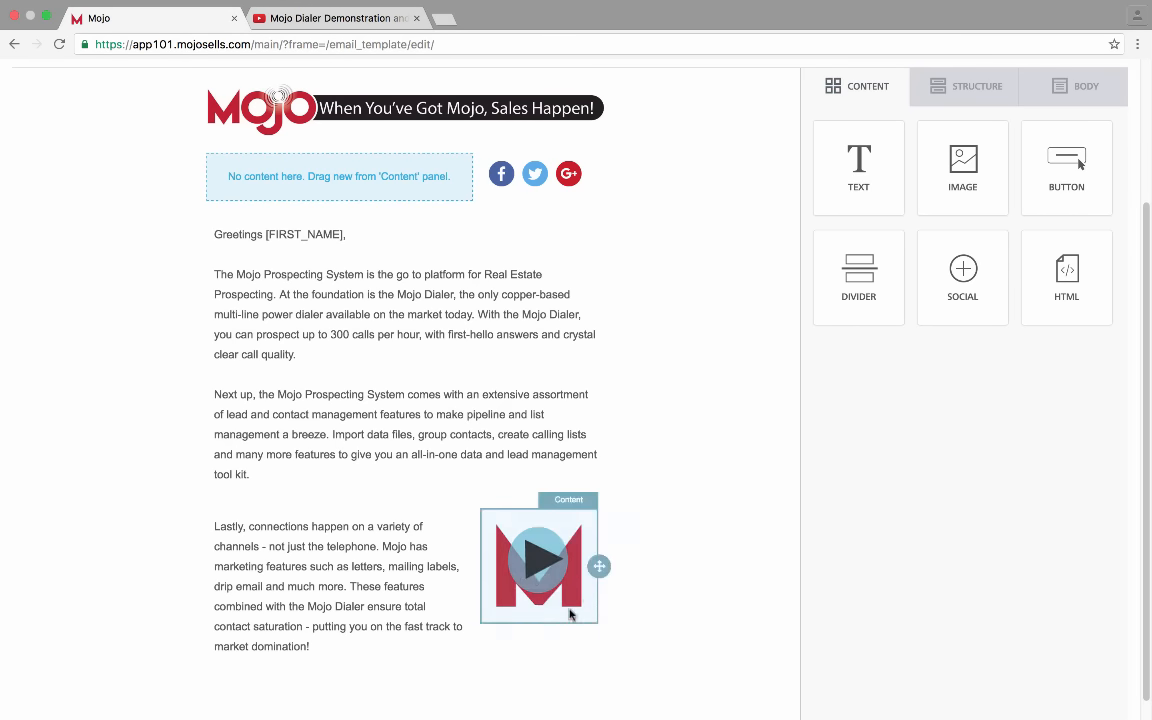
pyautogui.click(514, 553)
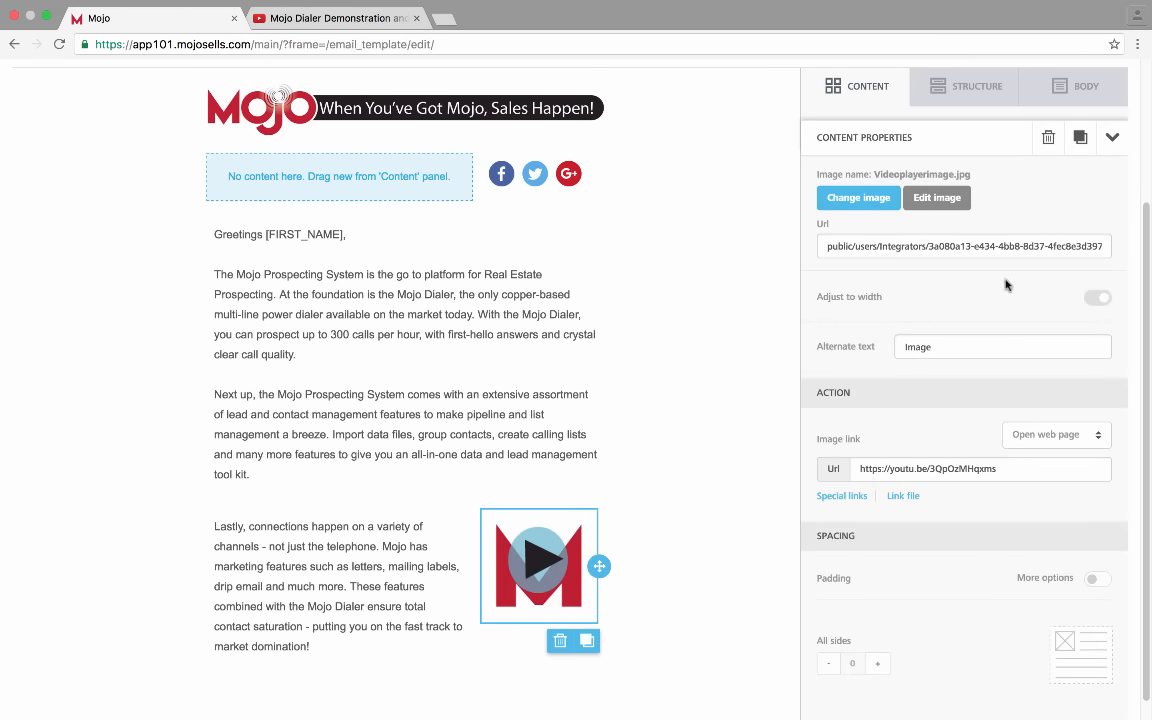
pyautogui.scroll(-1, 1006, 285)
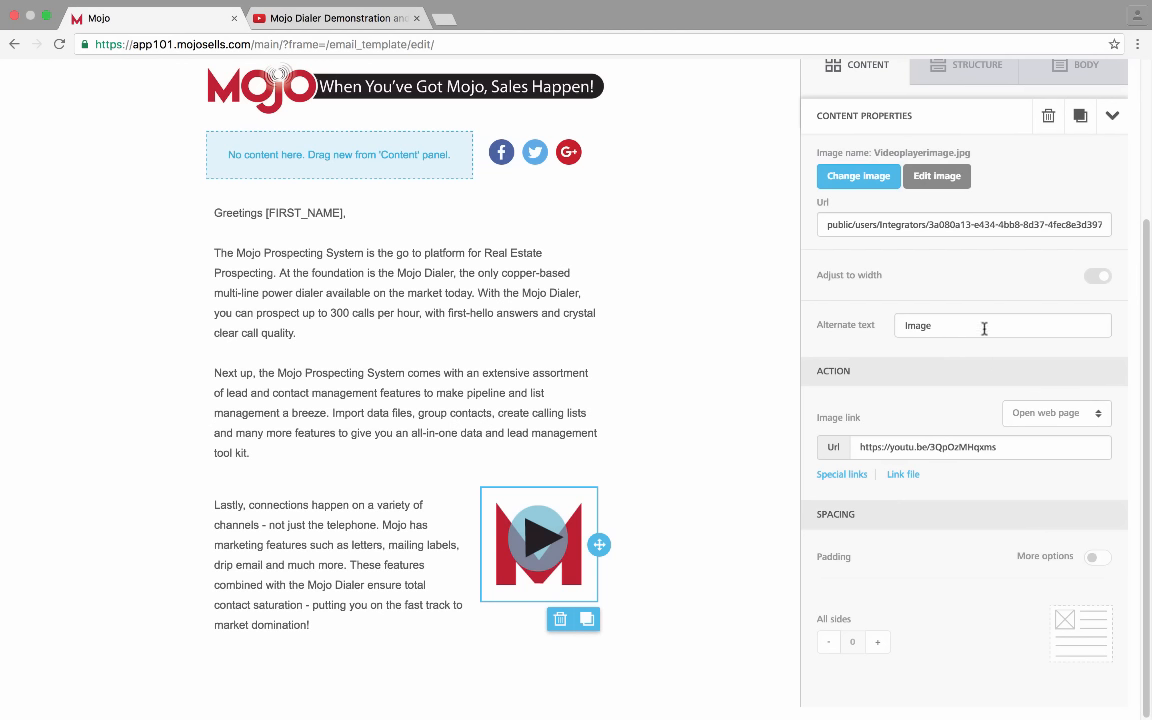
pyautogui.moveTo(982, 327); pyautogui.dragTo(833, 327)
pyautogui.write('Clicek')
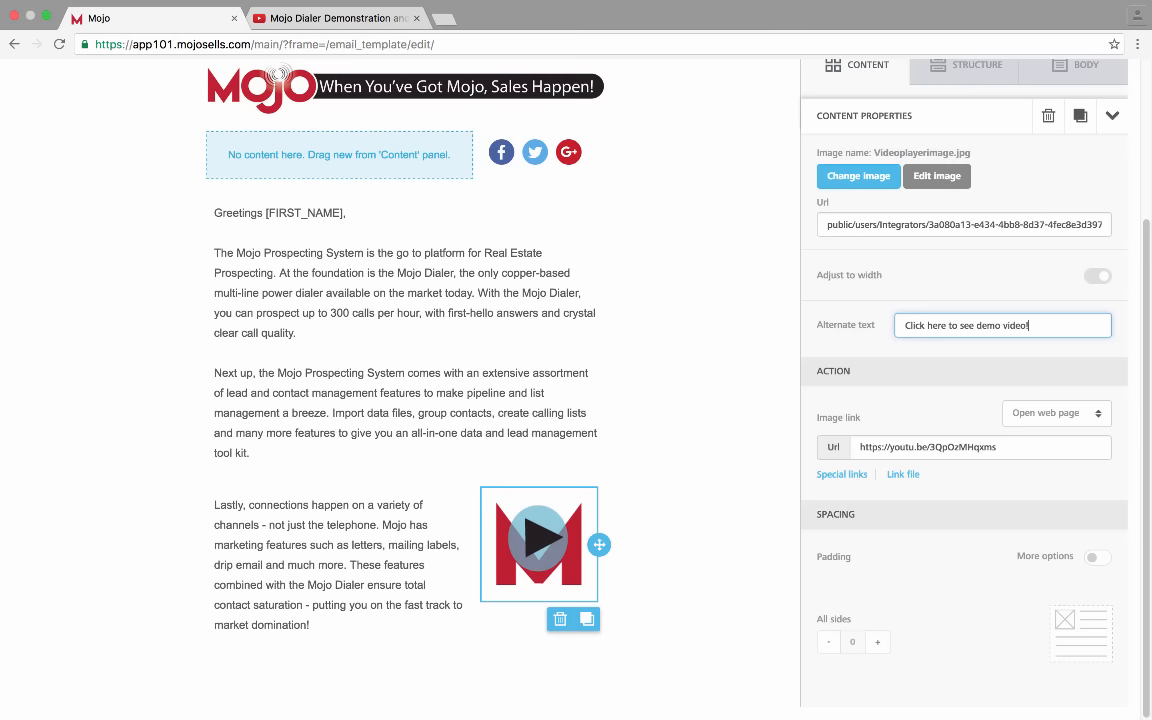
pyautogui.click(902, 360)
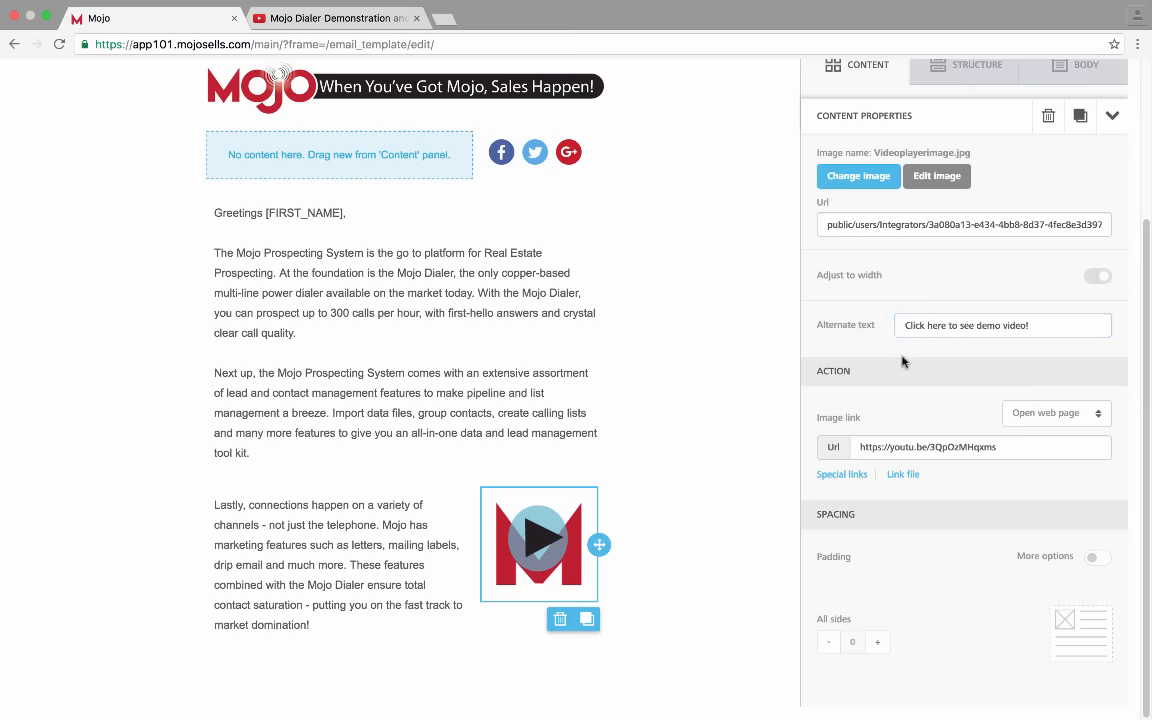
pyautogui.click(1112, 116)
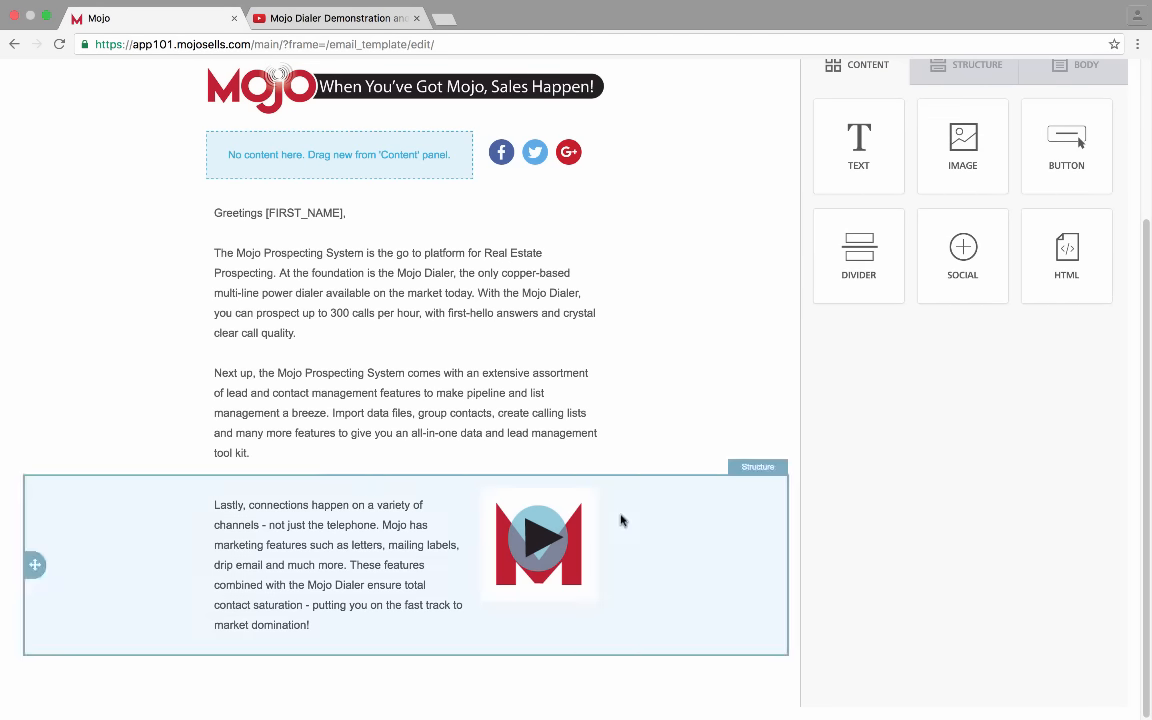
pyautogui.click(589, 624)
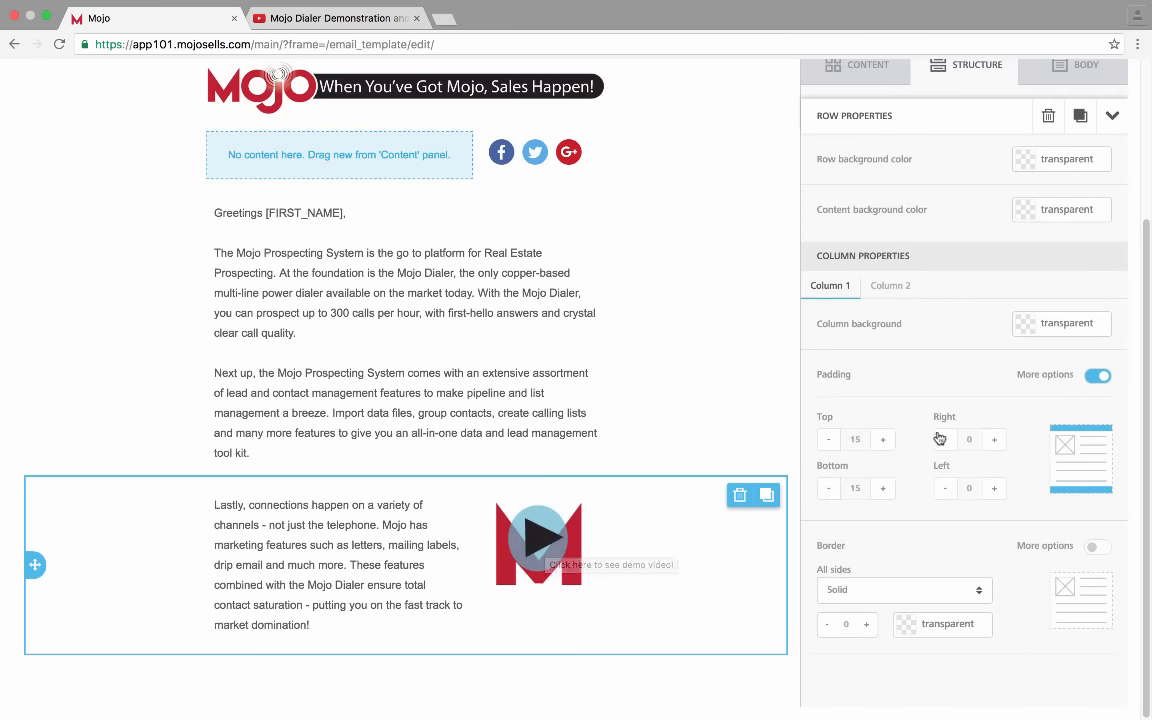
pyautogui.scroll(1, 928, 369)
pyautogui.scroll(-1, 928, 369)
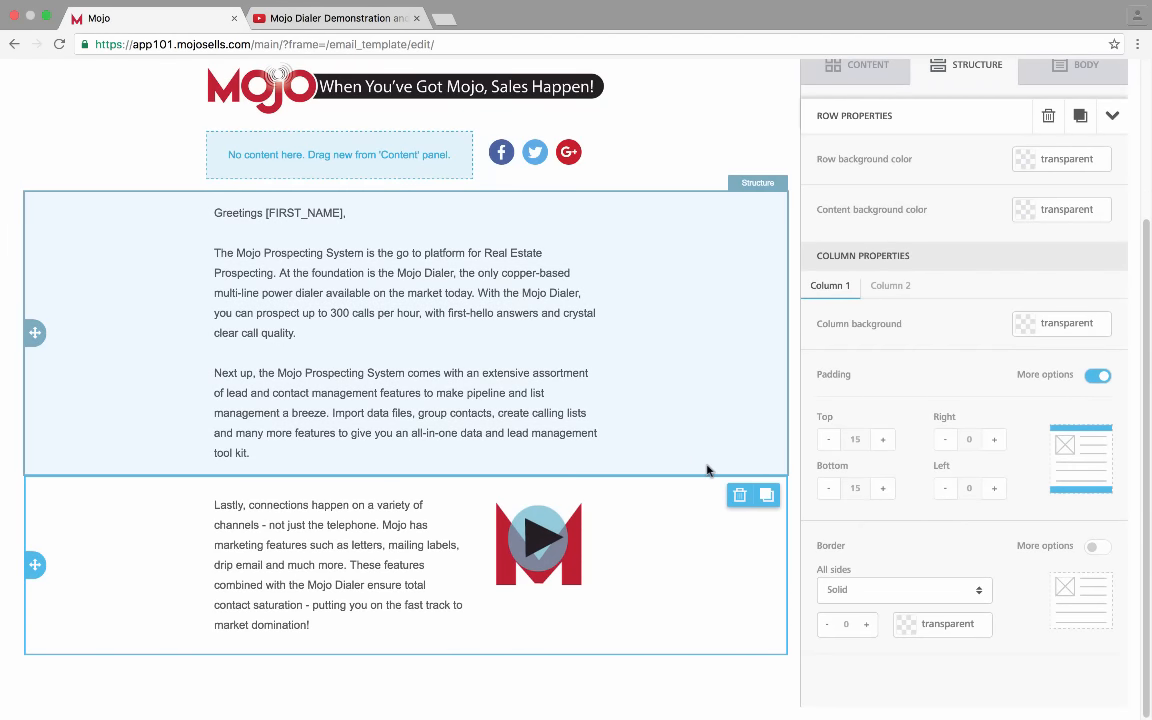
pyautogui.scroll(4, 861, 237)
pyautogui.scroll(-2, 918, 201)
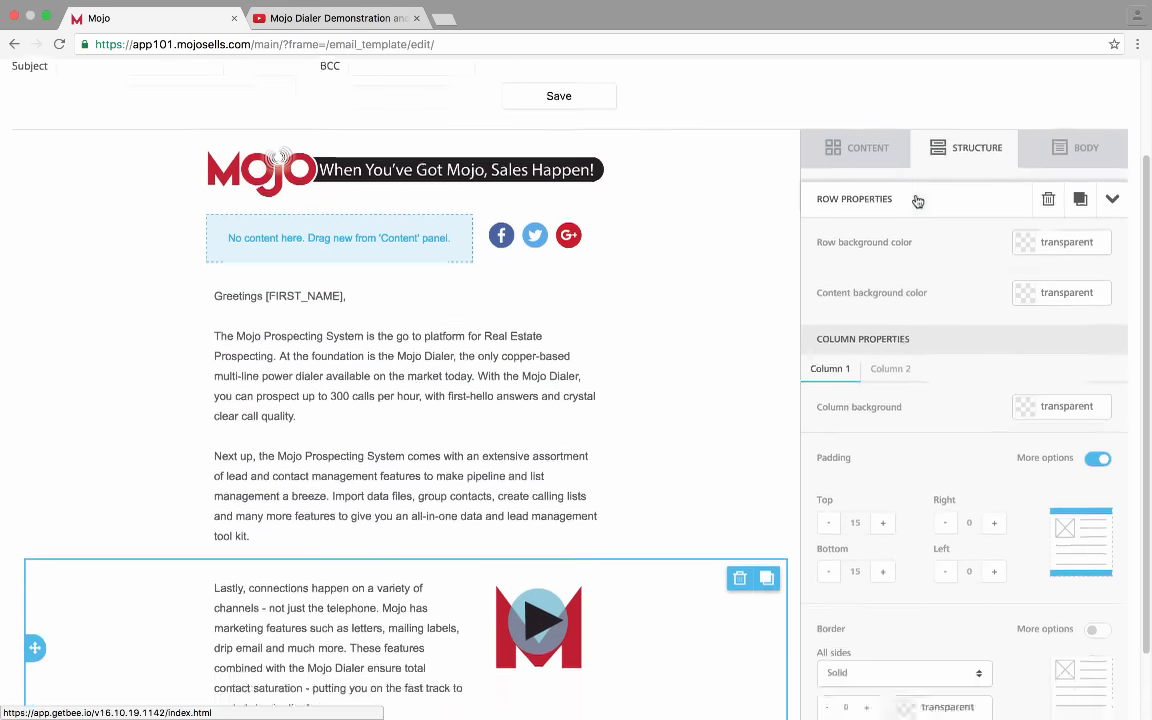
pyautogui.scroll(-1, 917, 201)
pyautogui.click(962, 108)
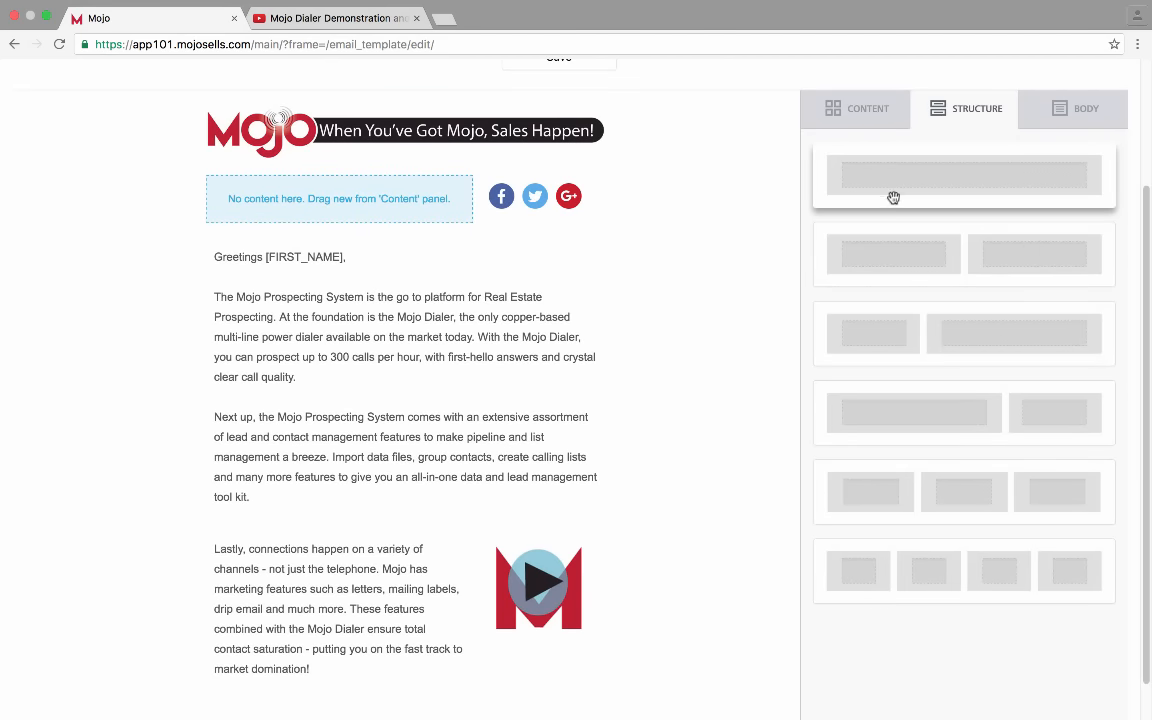
pyautogui.moveTo(864, 175); pyautogui.dragTo(298, 510)
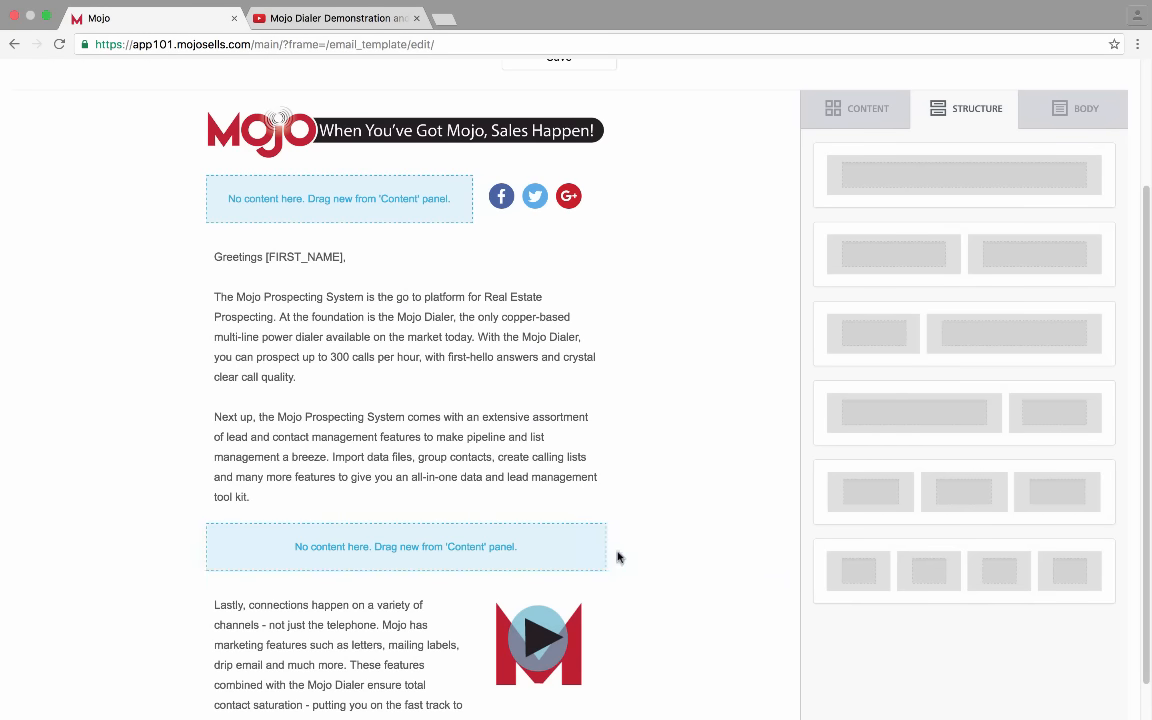
pyautogui.click(716, 567)
pyautogui.click(739, 539)
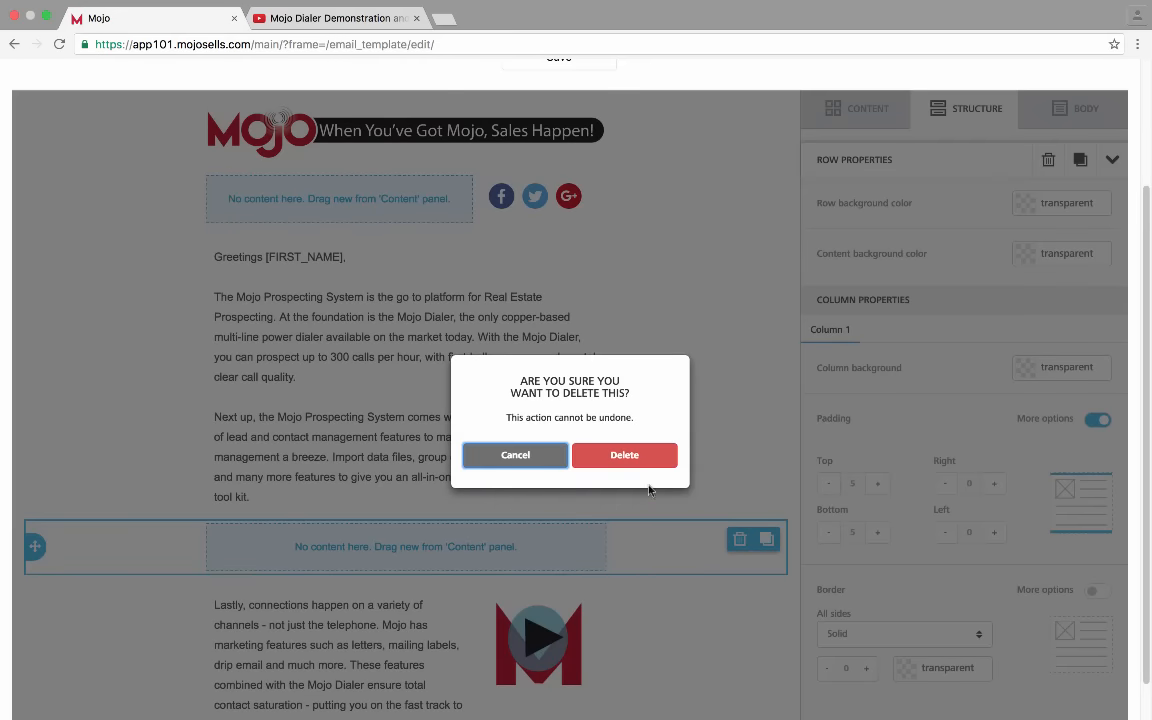
pyautogui.click(639, 461)
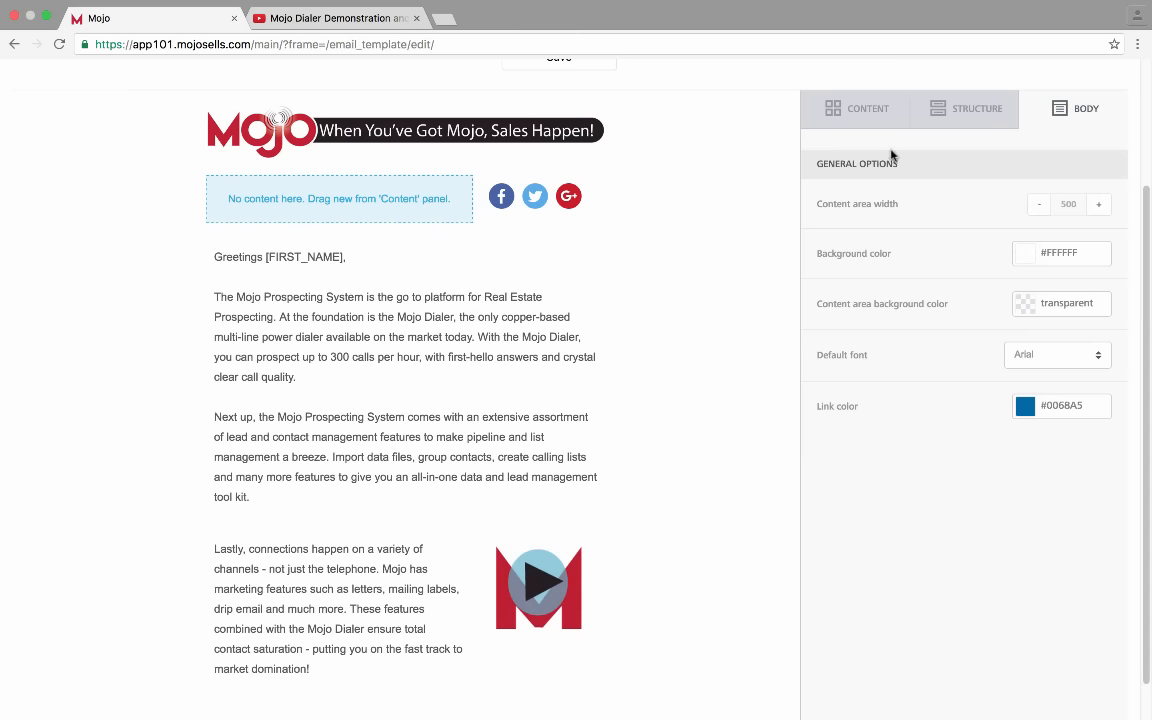
# Insert a text block above the video thumbnail reading "Click here to watch video!" and centre it
pyautogui.click(858, 109)
pyautogui.moveTo(858, 185); pyautogui.dragTo(480, 546)
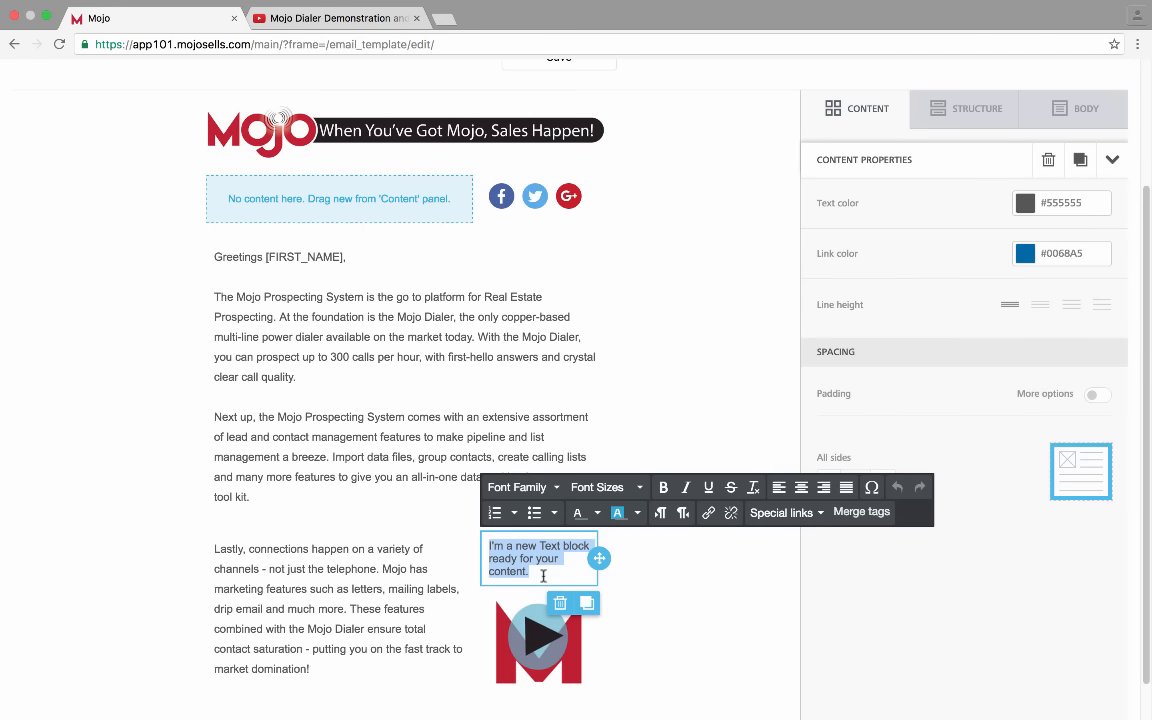
pyautogui.write('Click here')
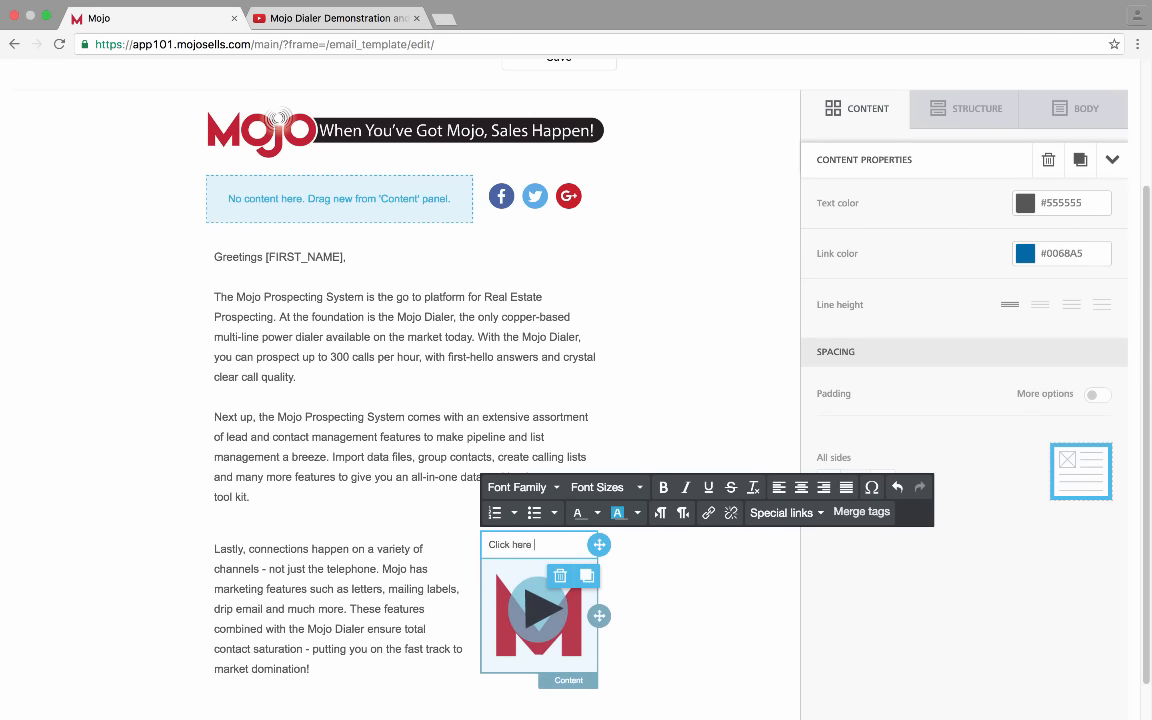
pyautogui.write(' to watch video!')
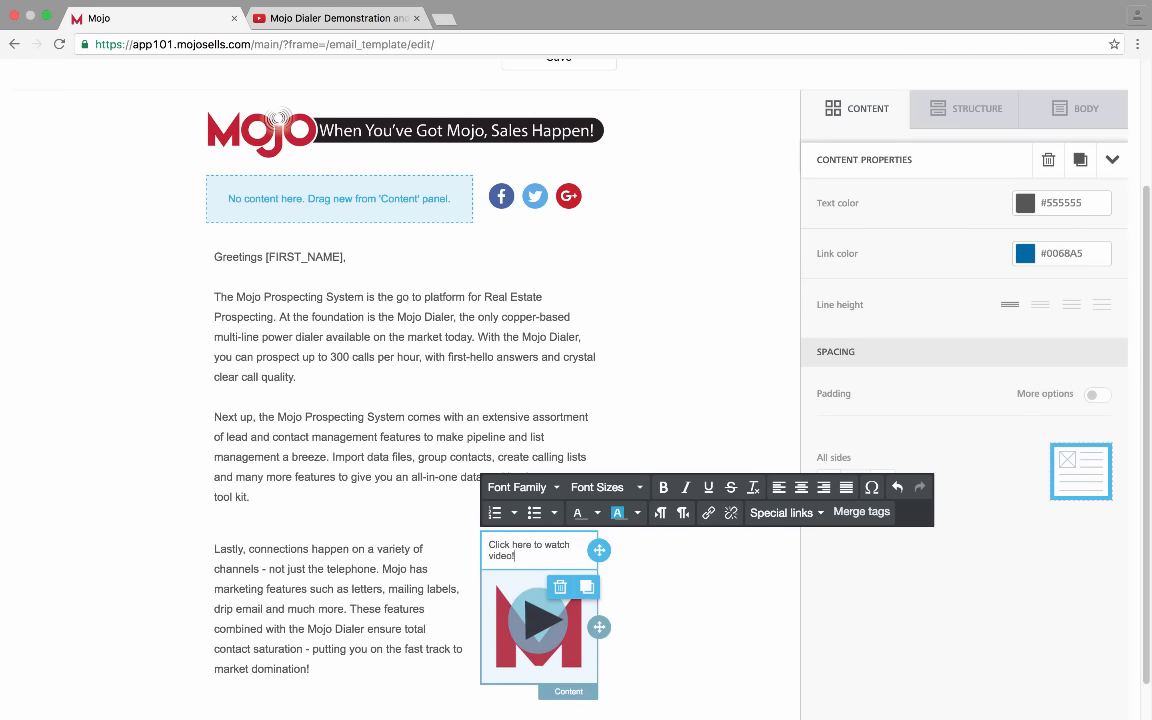
pyautogui.click(715, 609)
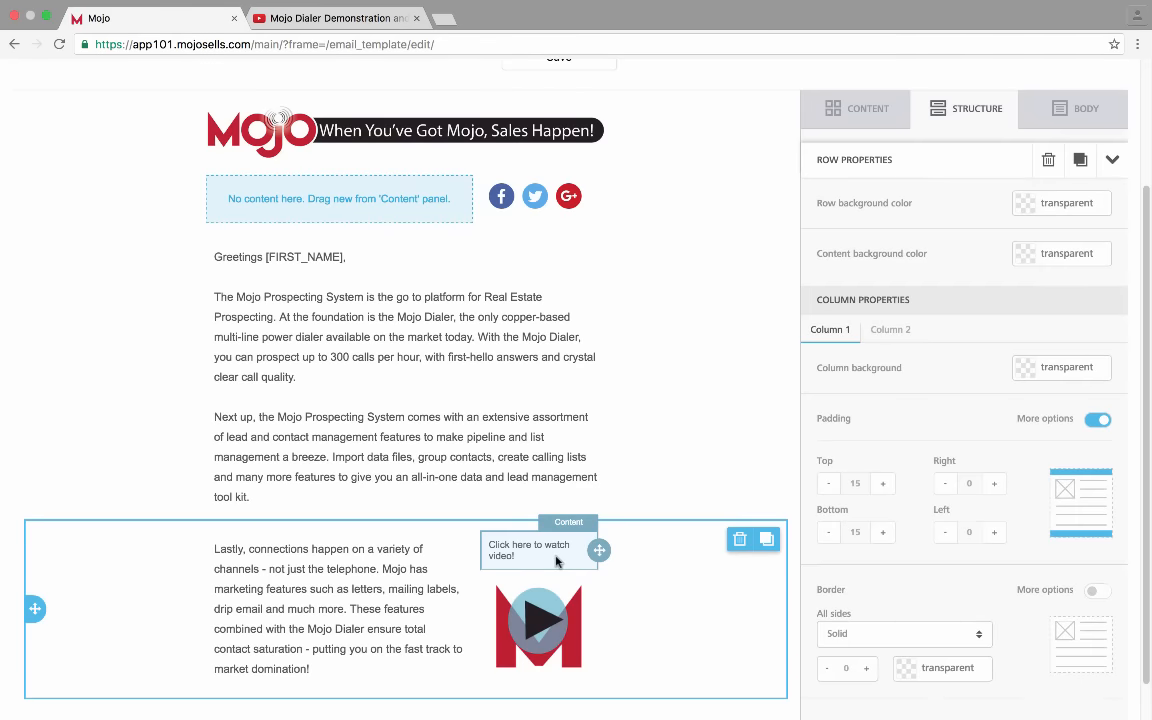
pyautogui.tripleClick(530, 551)
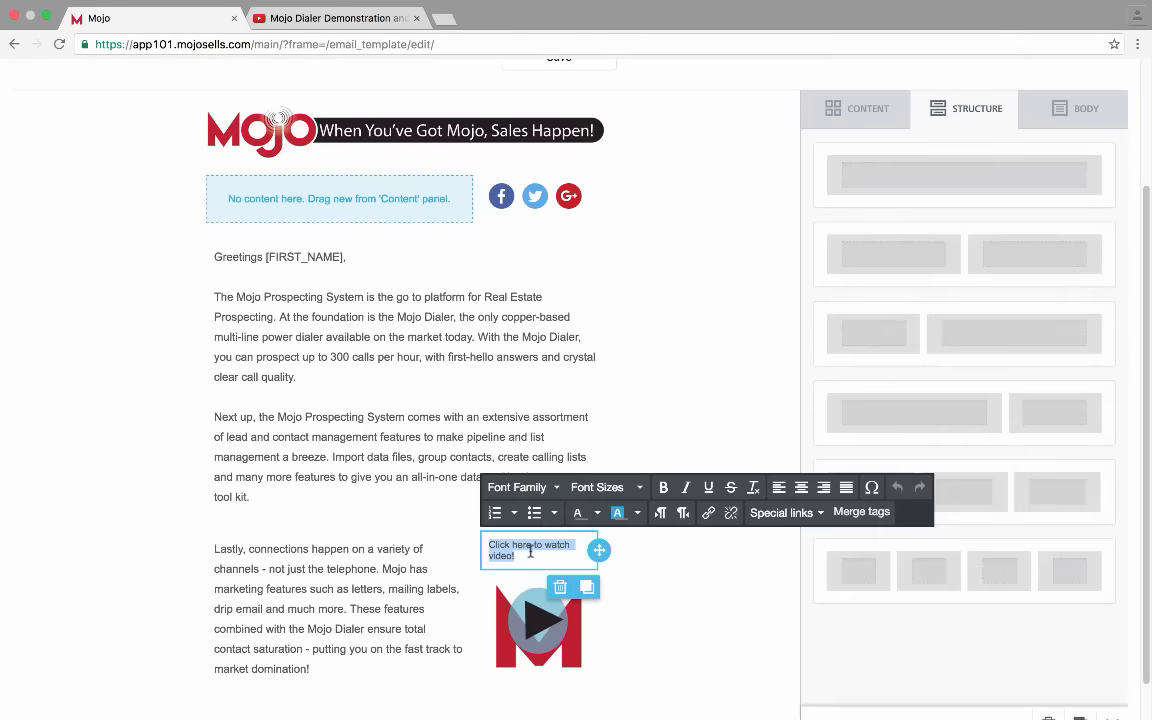
pyautogui.click(801, 488)
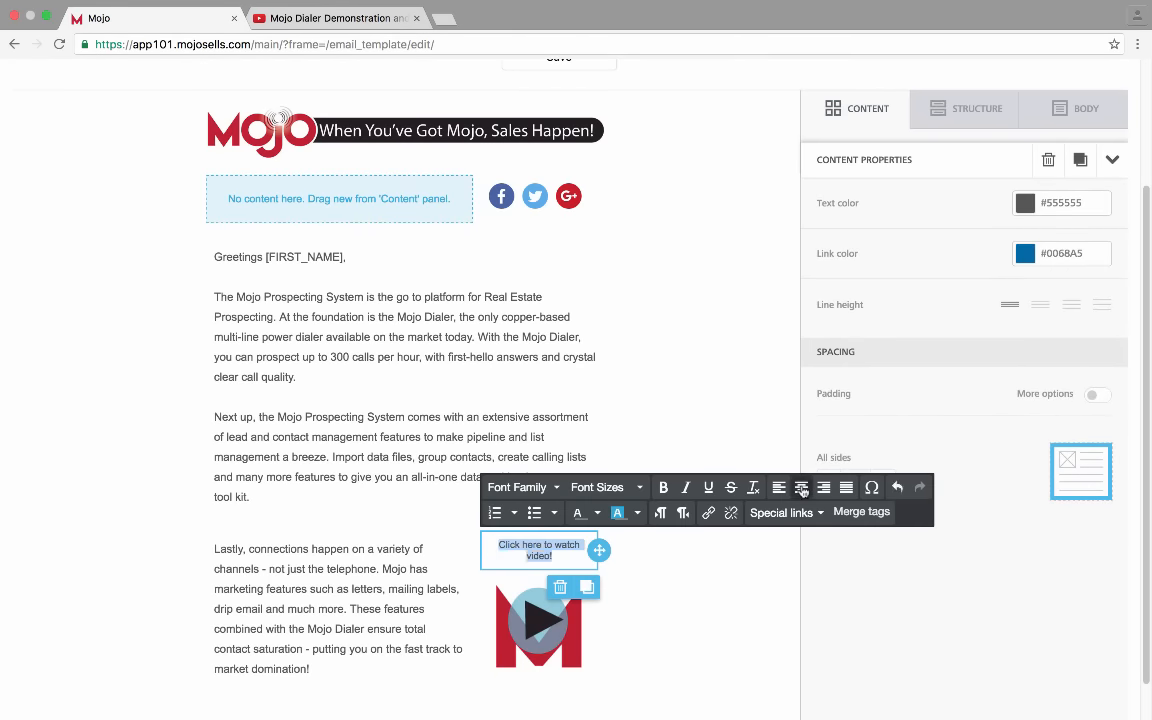
pyautogui.click(924, 555)
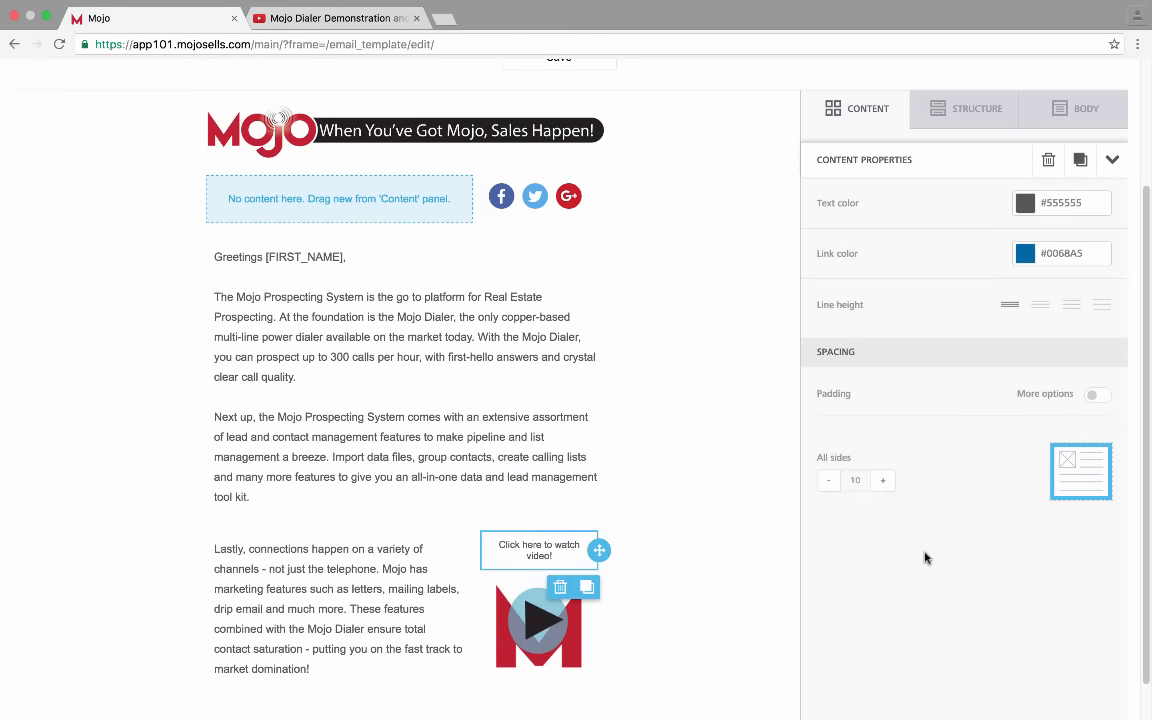
# Set the caption text block's padding on all sides to 0
pyautogui.click(884, 482)
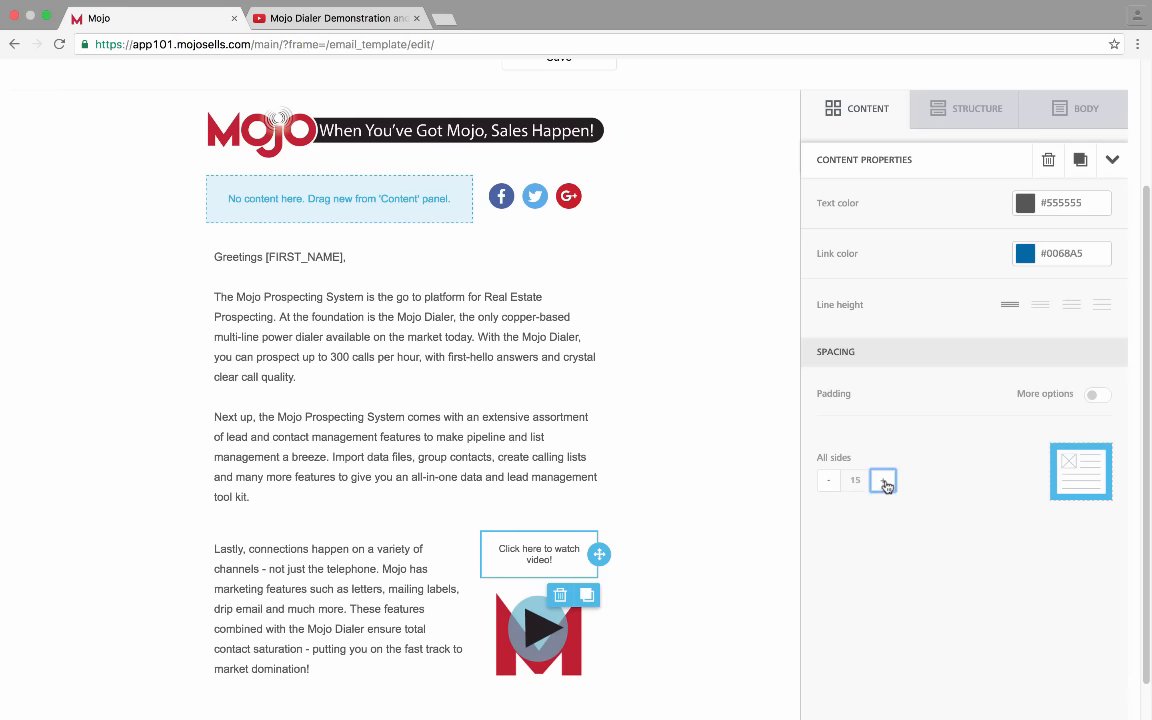
pyautogui.click(830, 483)
pyautogui.click(830, 483)
pyautogui.click(830, 483)
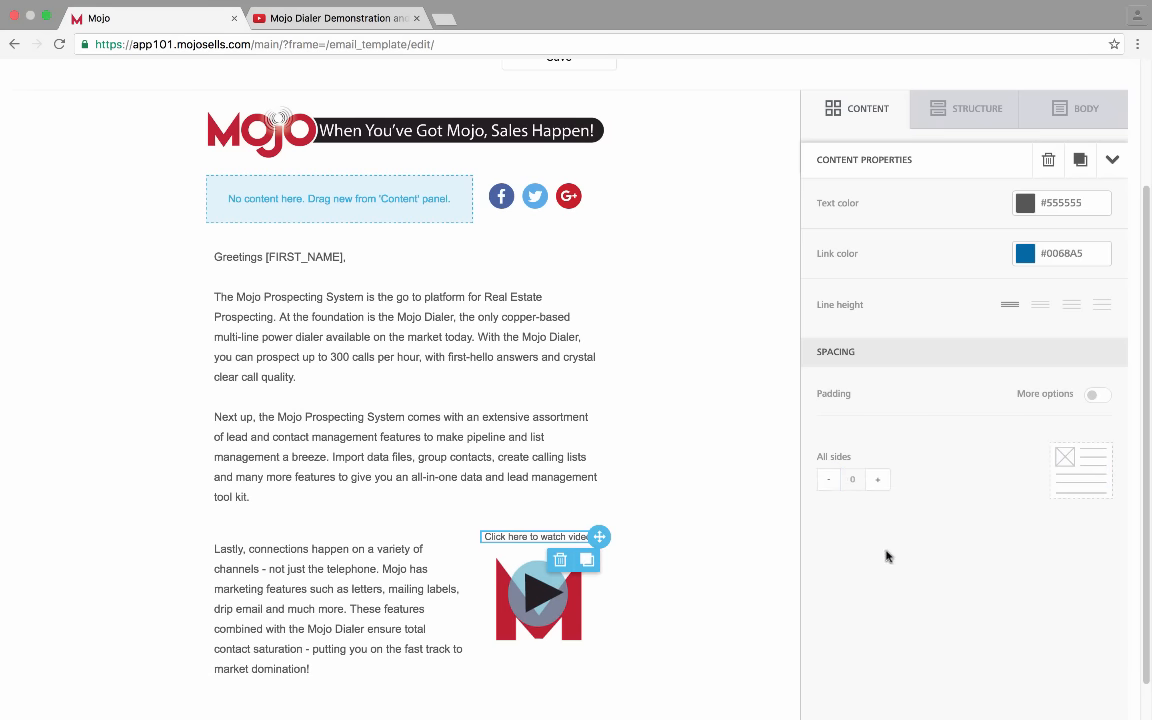
# Set the caption's font size to 16px
pyautogui.tripleClick(577, 540)
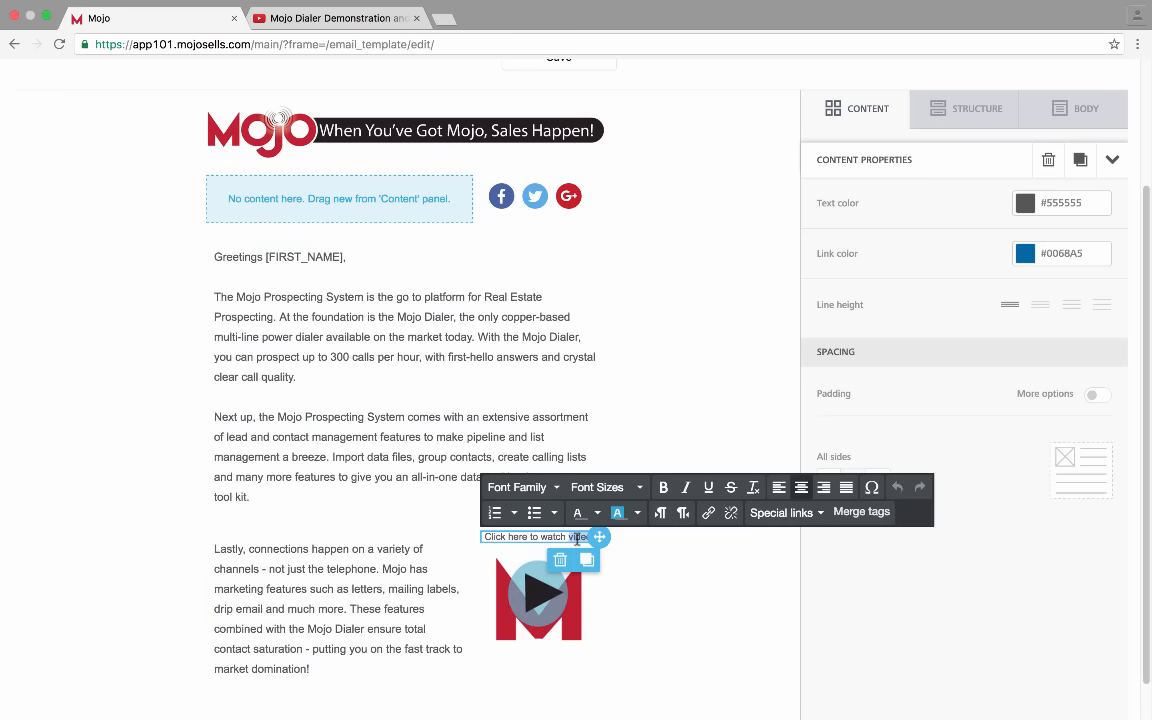
pyautogui.click(664, 487)
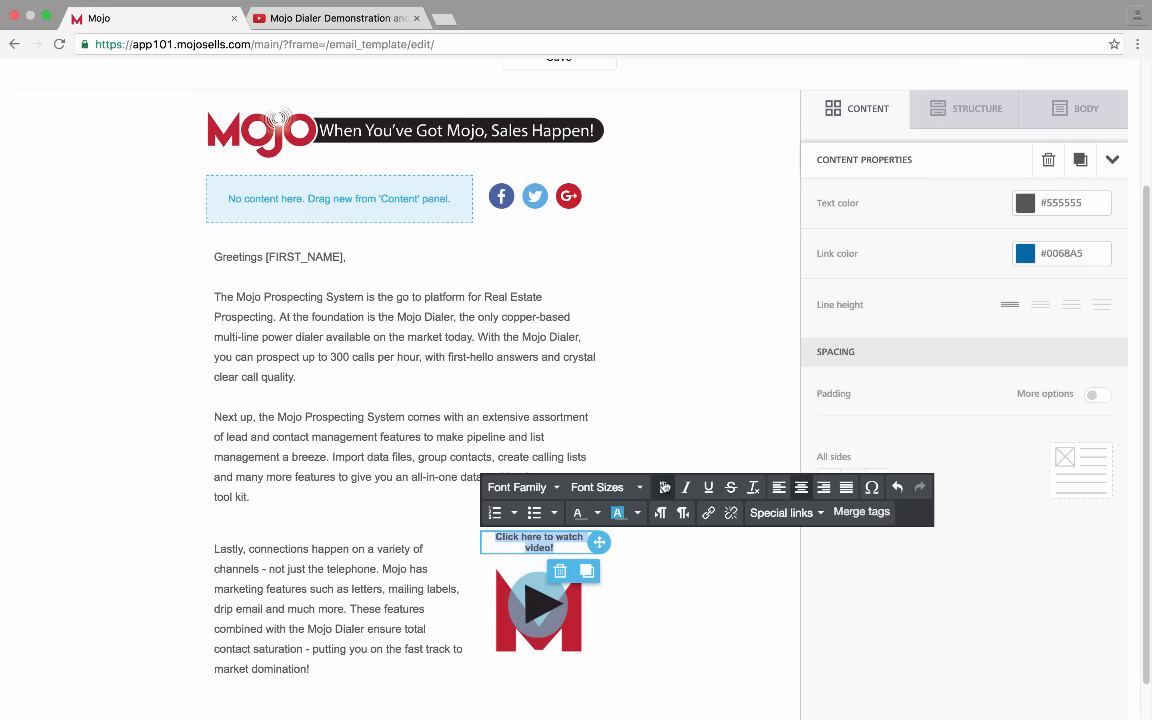
pyautogui.click(664, 487)
pyautogui.click(634, 488)
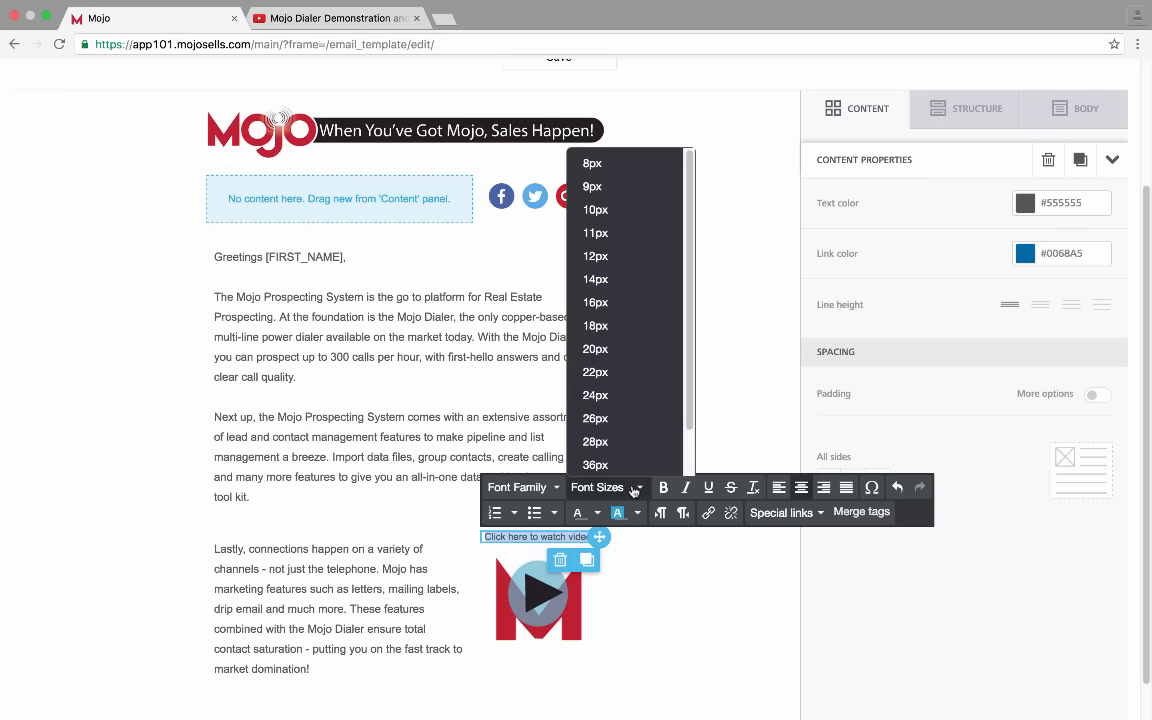
pyautogui.click(597, 210)
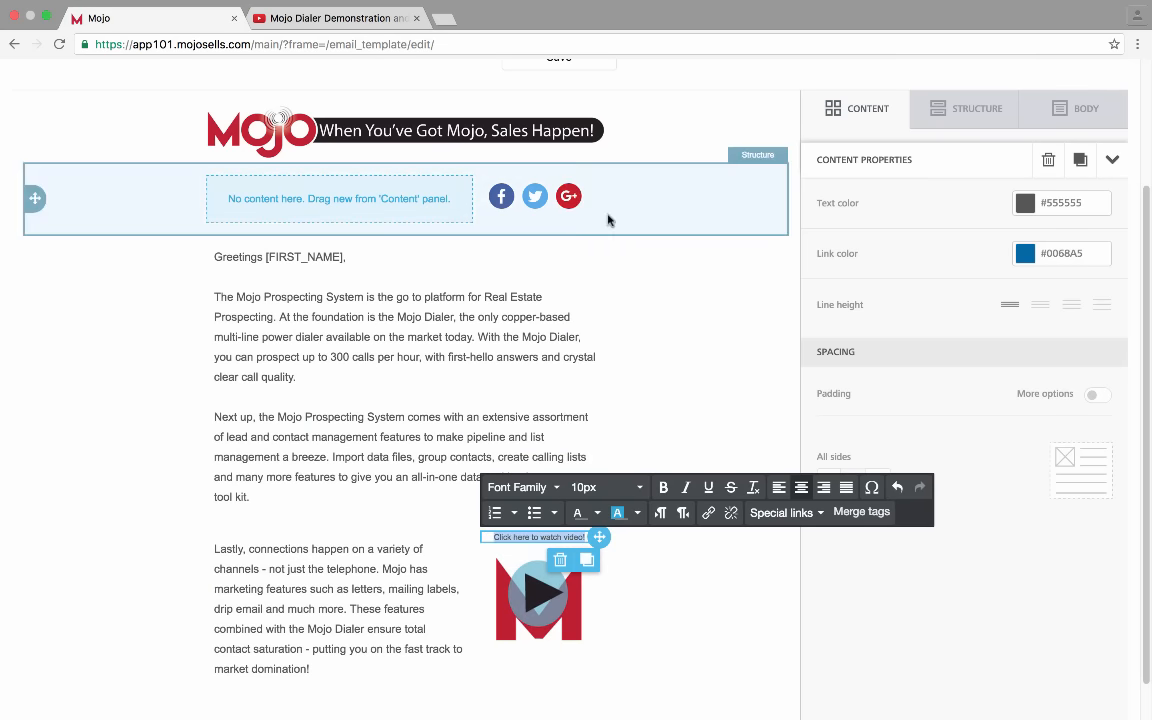
pyautogui.click(636, 488)
pyautogui.click(600, 310)
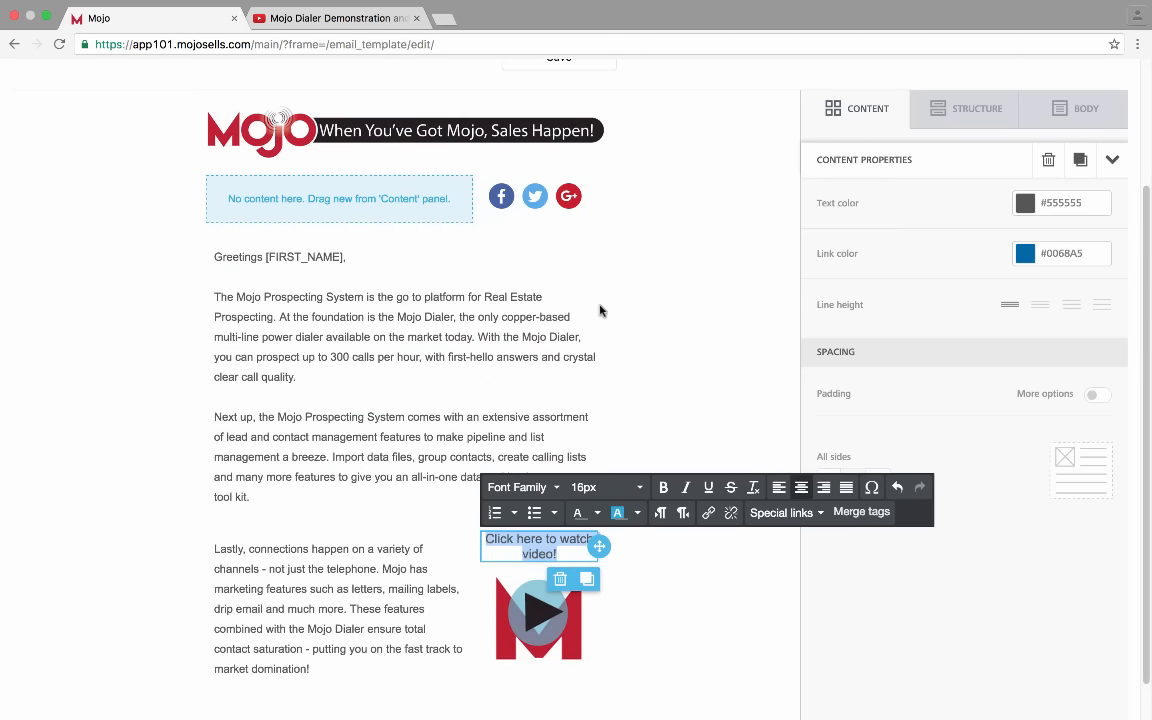
pyautogui.click(777, 352)
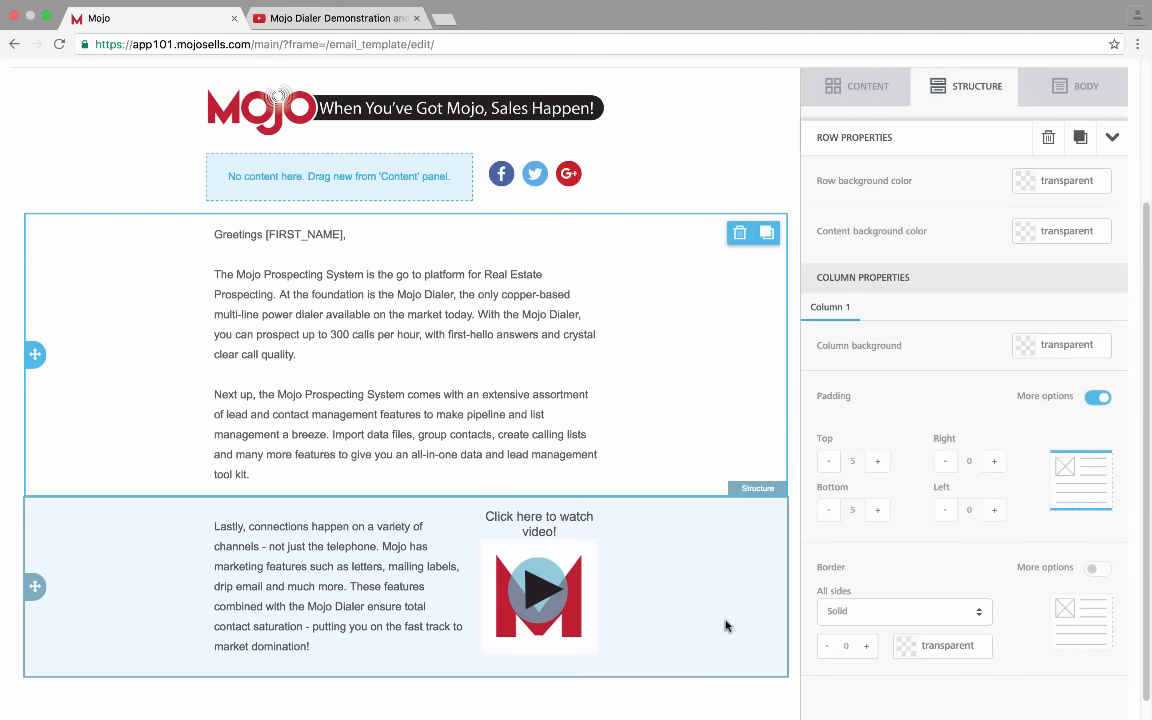
pyautogui.scroll(-1, 726, 625)
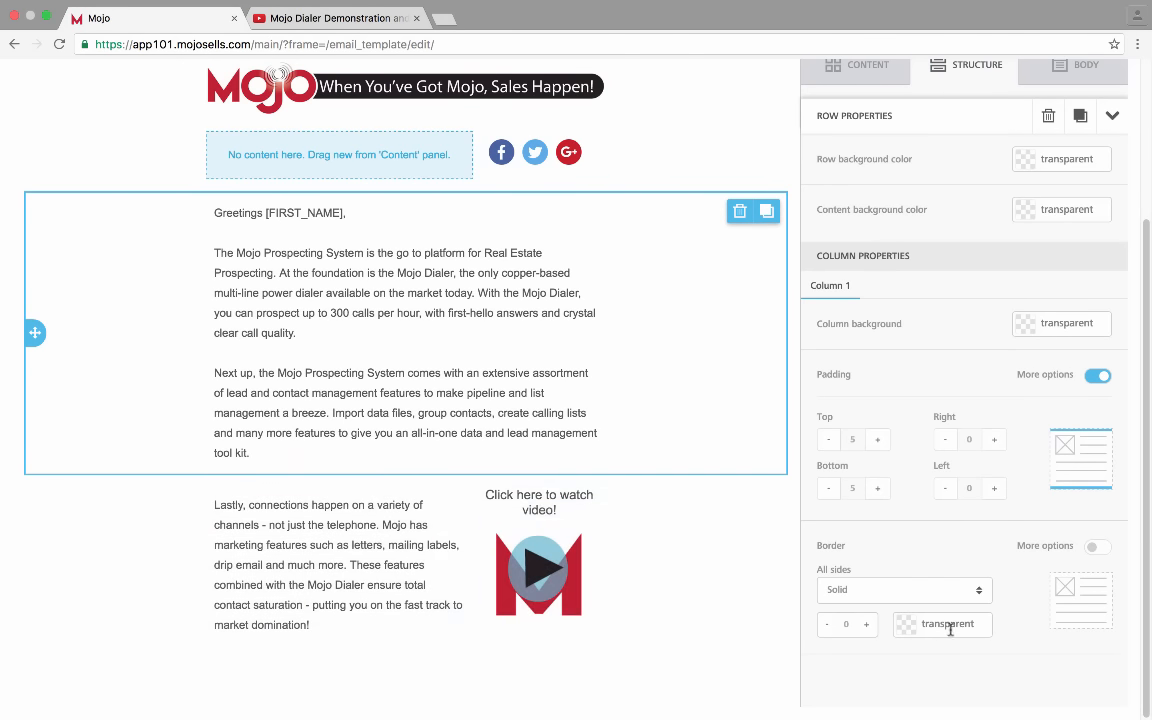
# Drag a three-column row layout below the video section
pyautogui.click(968, 66)
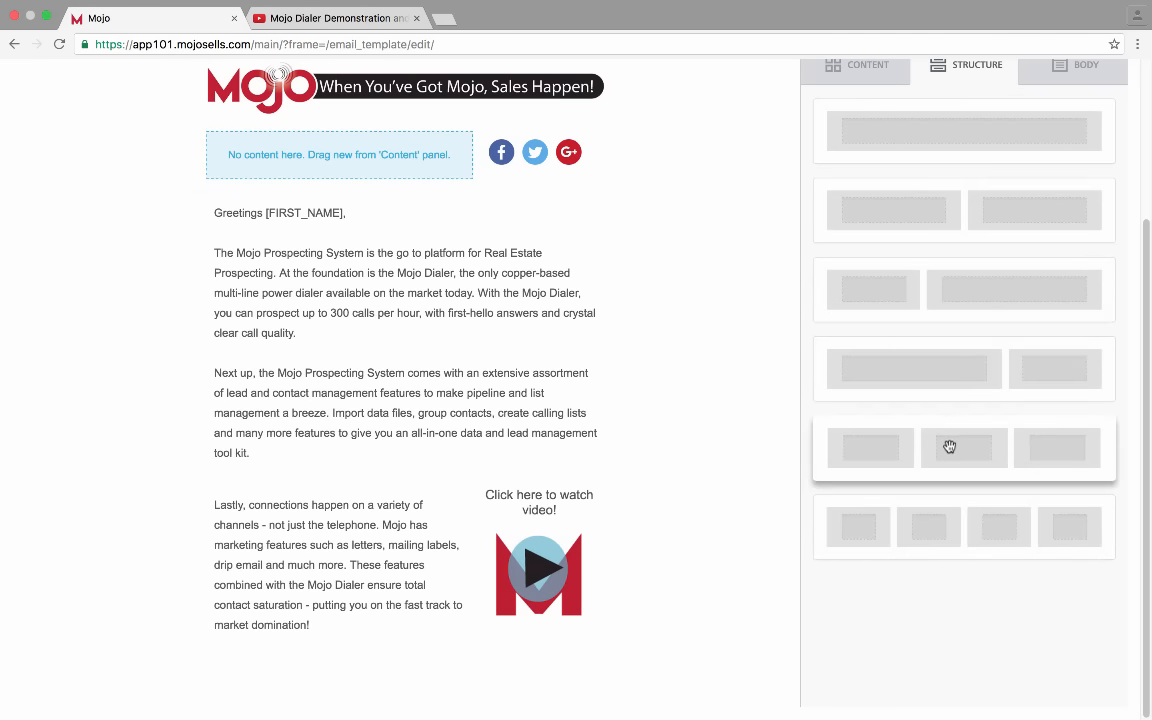
pyautogui.moveTo(951, 445); pyautogui.dragTo(329, 645)
pyautogui.scroll(-1, 640, 521)
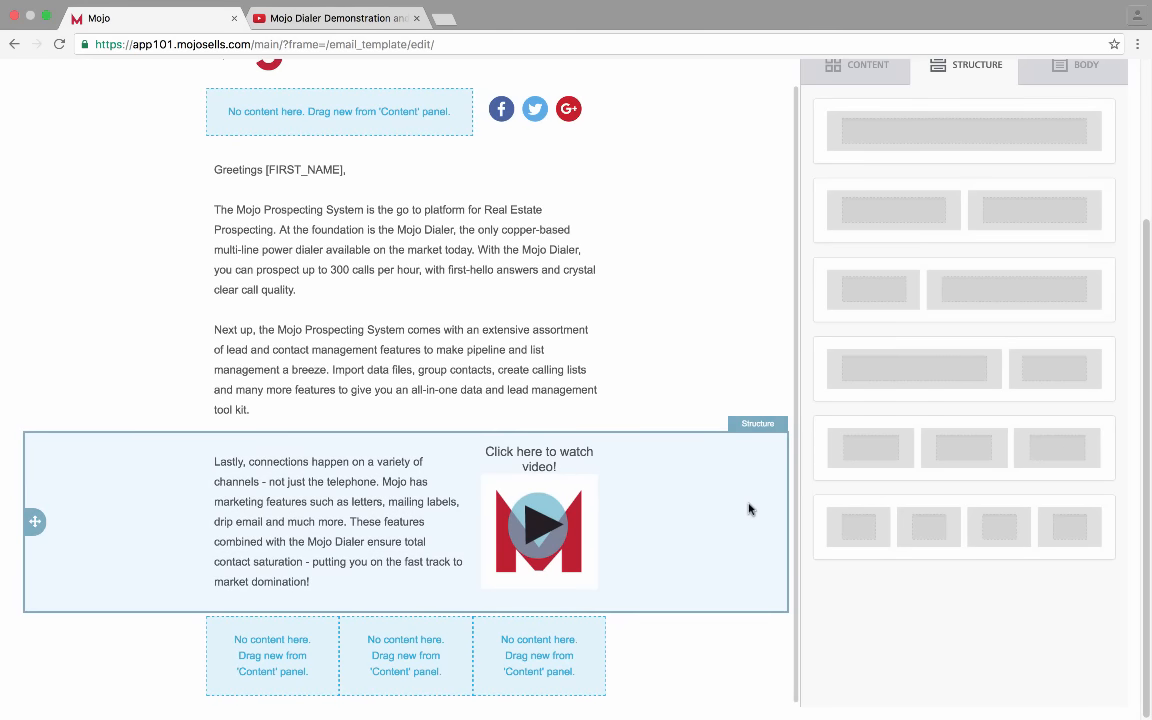
pyautogui.scroll(2, 926, 424)
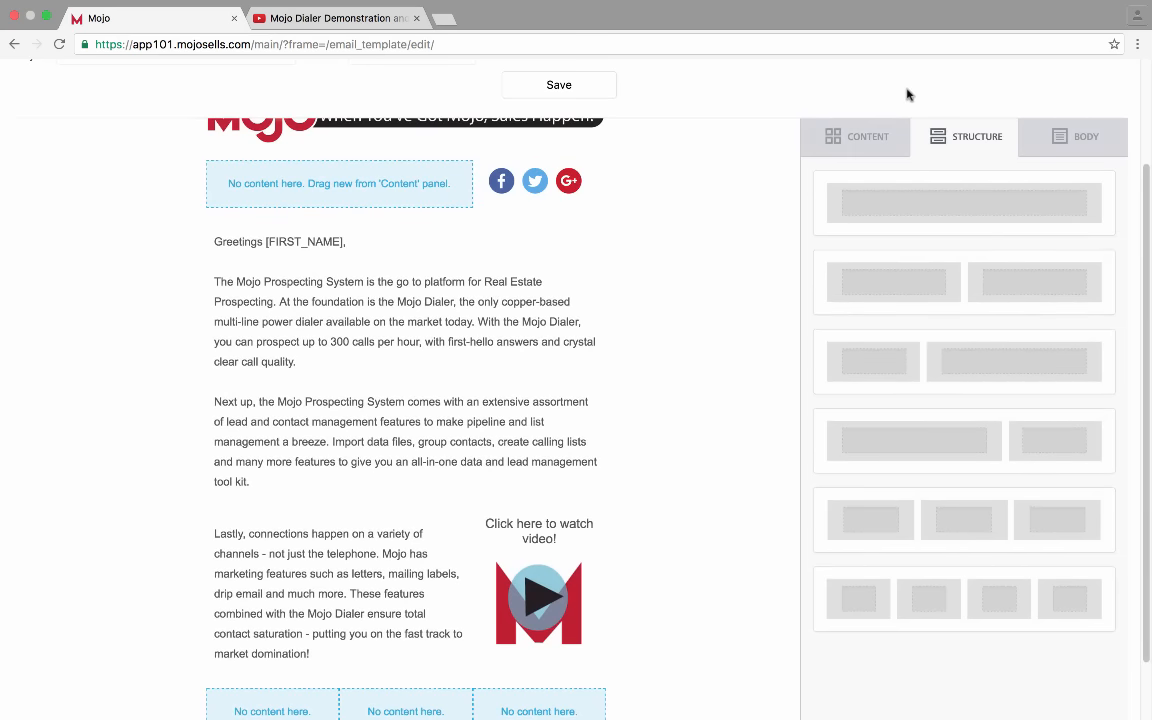
# Place a Button block in each of the three new columns
pyautogui.click(874, 138)
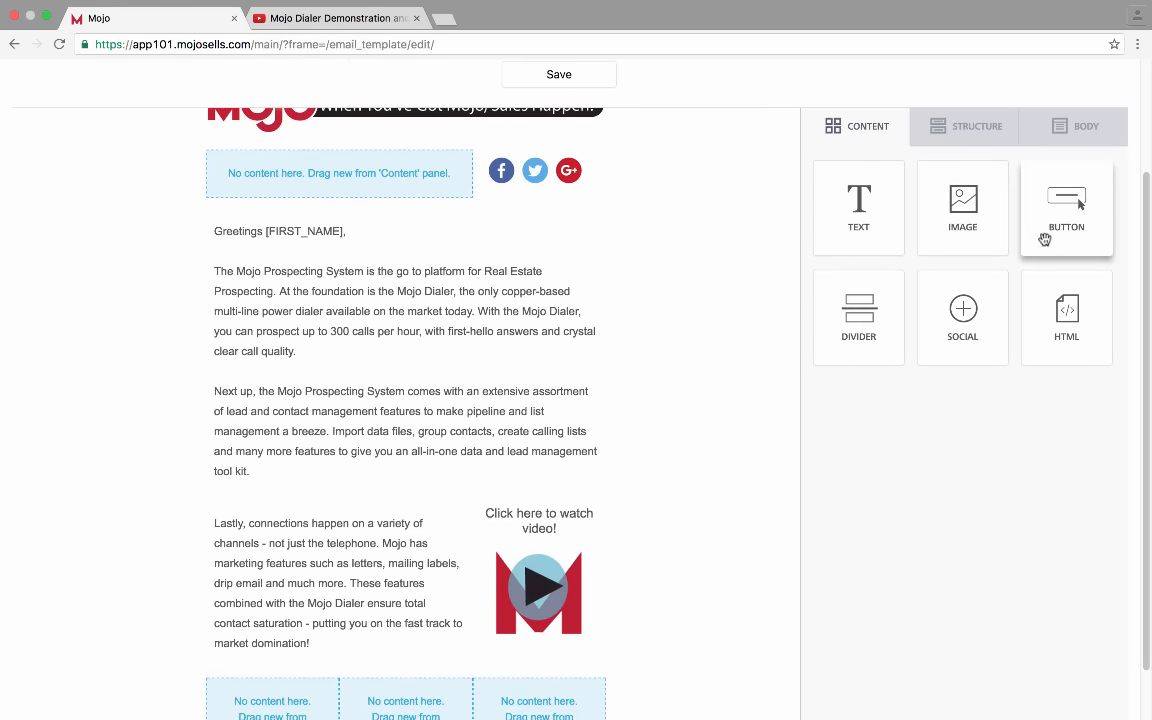
pyautogui.moveTo(1046, 239); pyautogui.dragTo(250, 694)
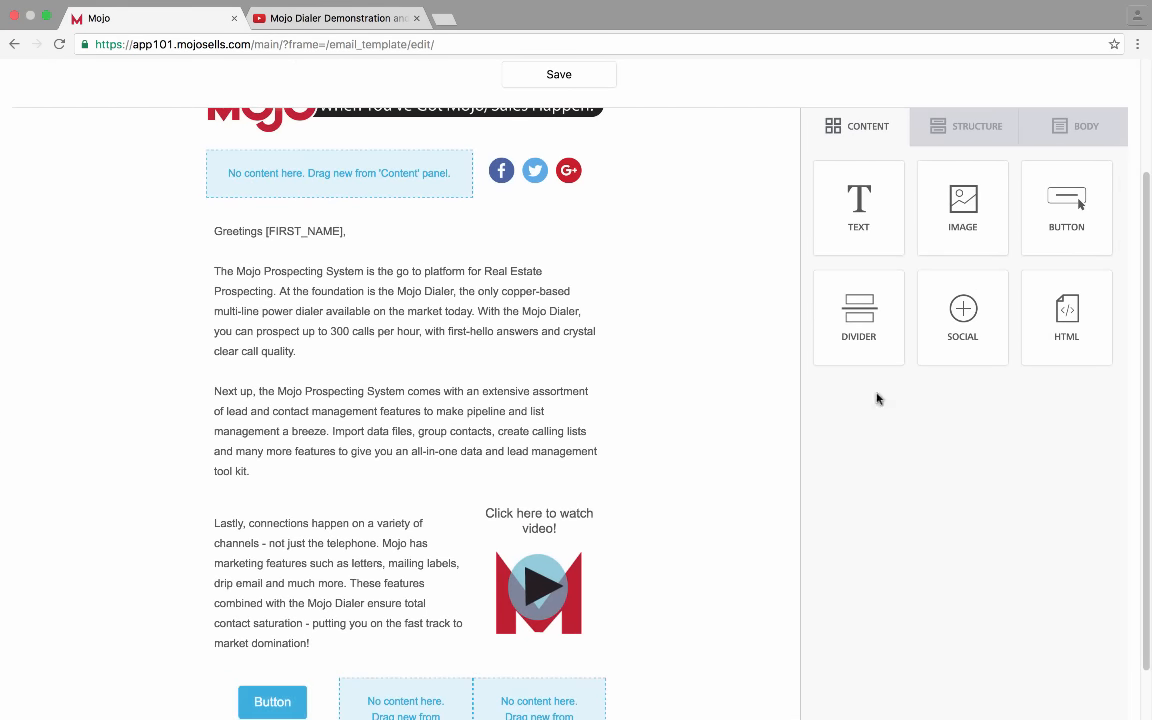
pyautogui.moveTo(1073, 190); pyautogui.dragTo(398, 668)
pyautogui.moveTo(1067, 205); pyautogui.dragTo(525, 700)
pyautogui.scroll(-1, 689, 548)
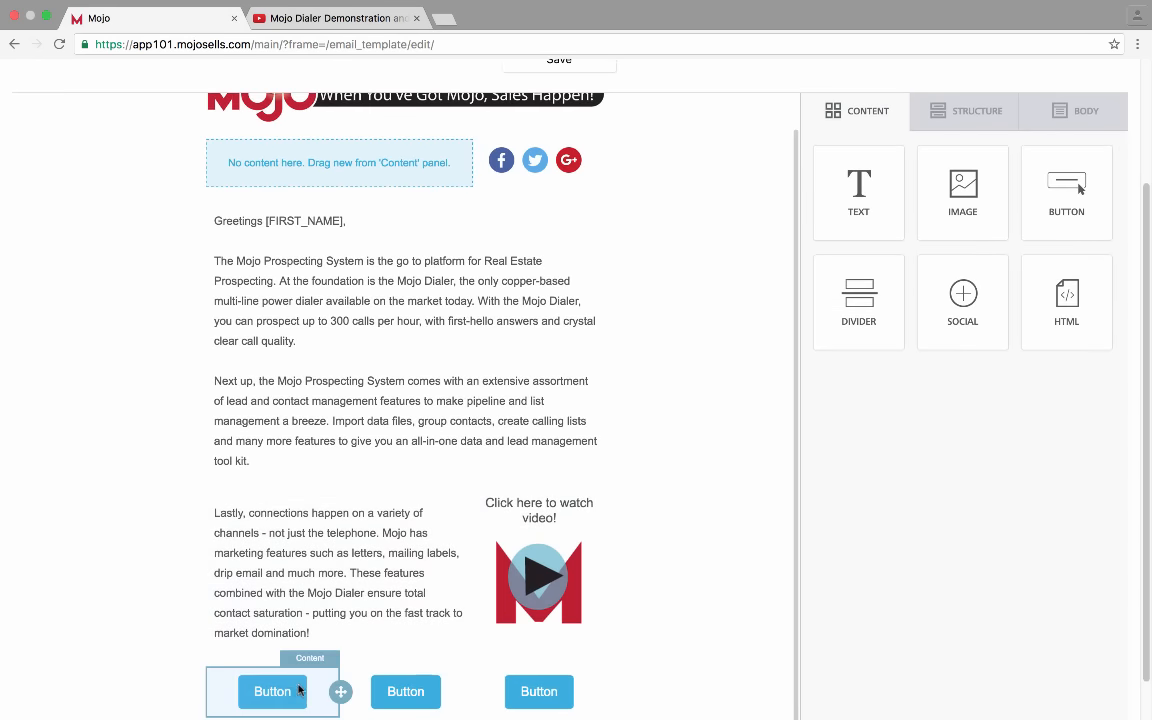
# Open the first button's settings and fill in its link address
pyautogui.click(286, 691)
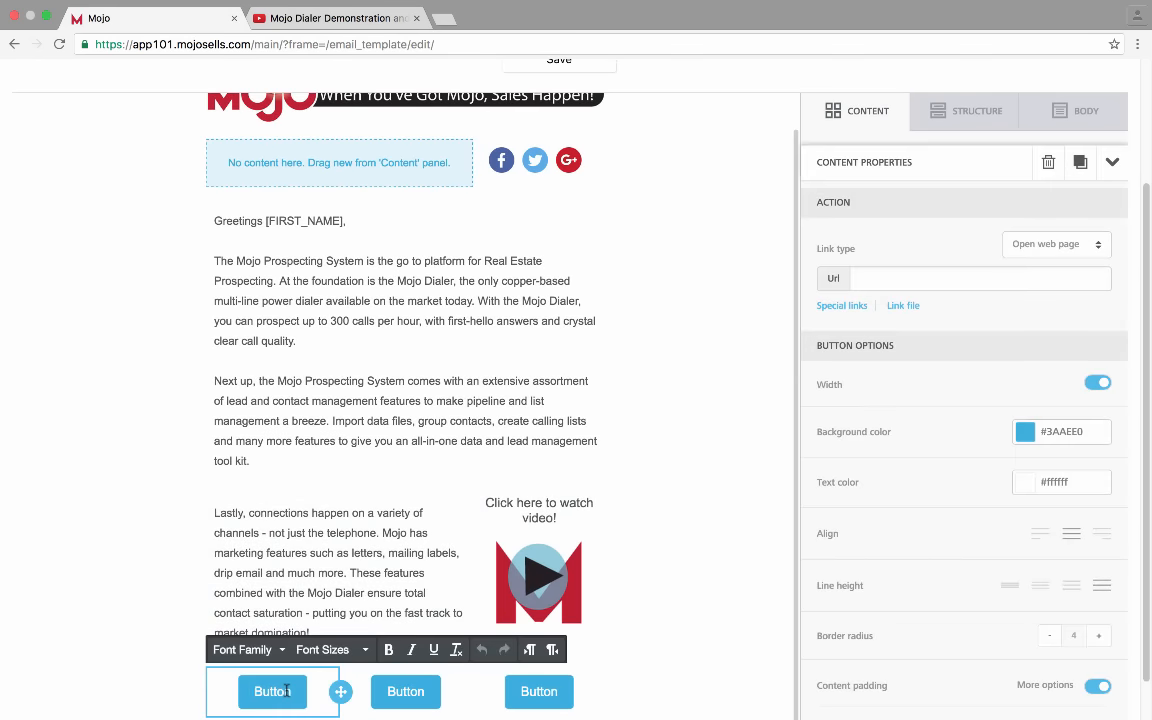
pyautogui.click(1045, 284)
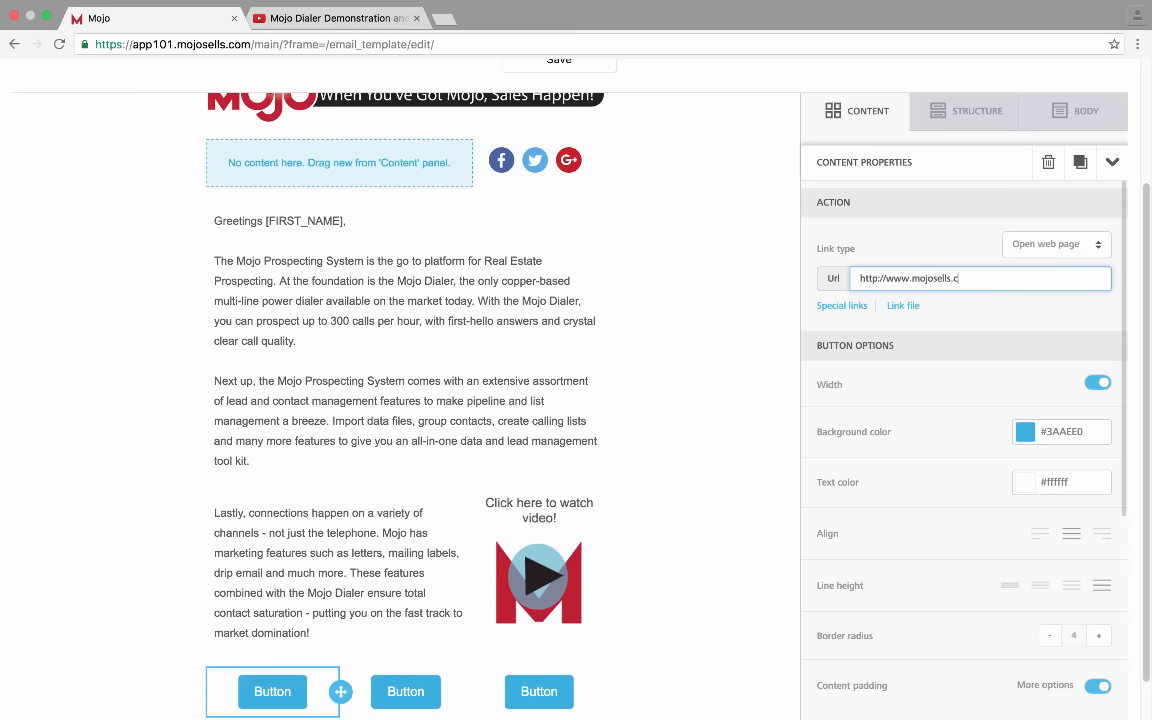
pyautogui.click(1073, 320)
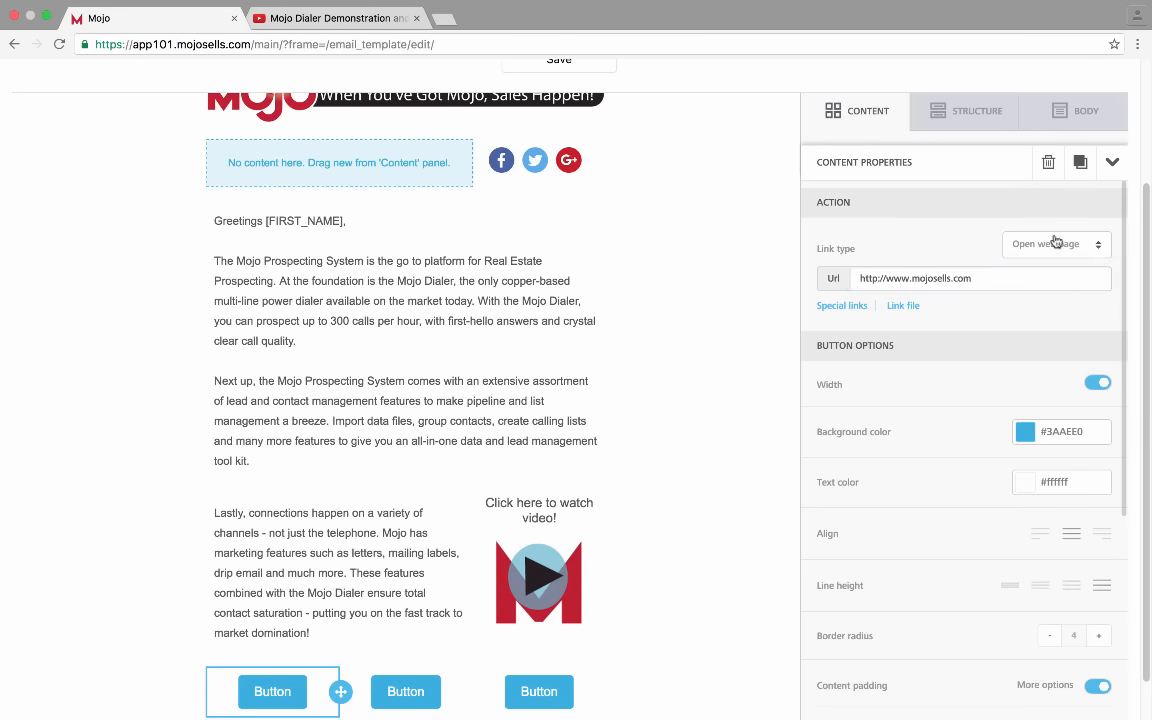
pyautogui.scroll(-4, 998, 506)
pyautogui.scroll(3, 998, 506)
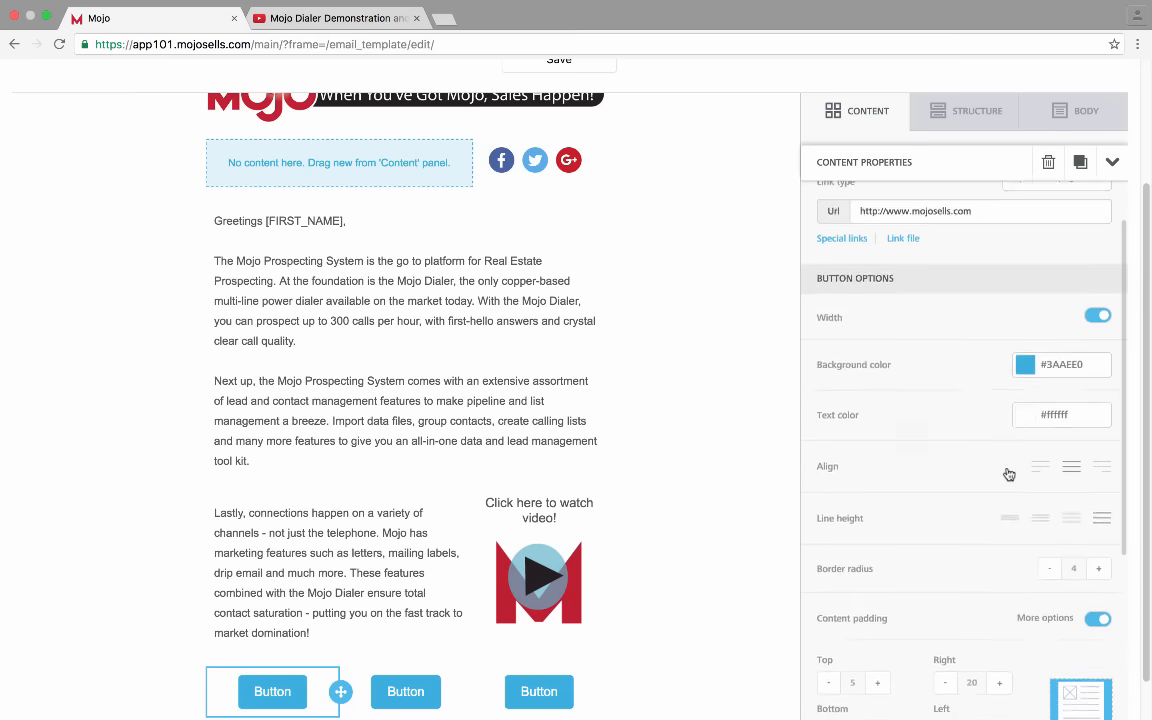
# Change the first button's background colour to dark grey #555555
pyautogui.click(1030, 369)
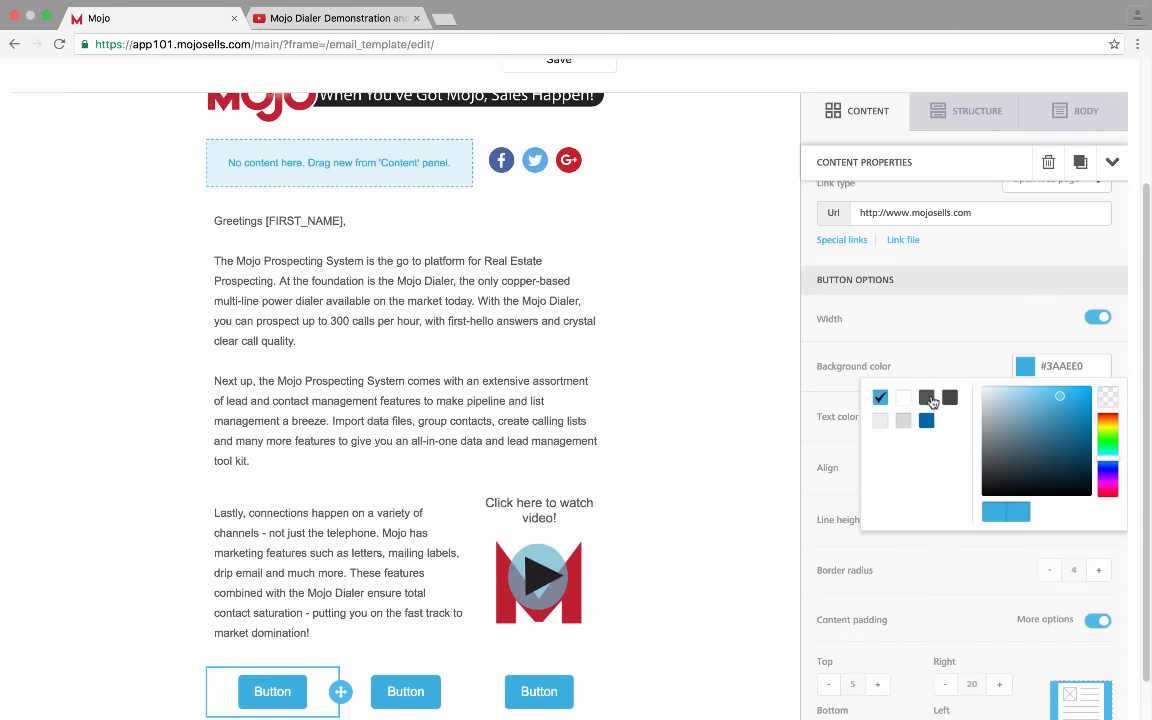
pyautogui.click(927, 398)
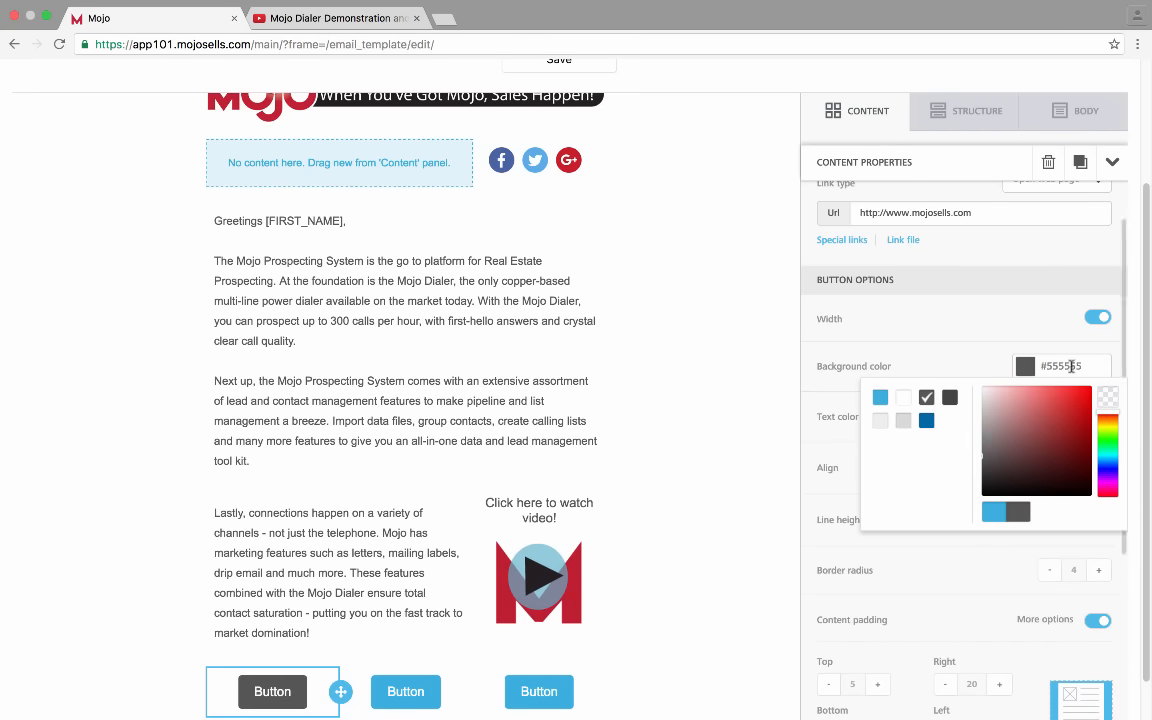
pyautogui.click(969, 370)
pyautogui.scroll(-4, 970, 445)
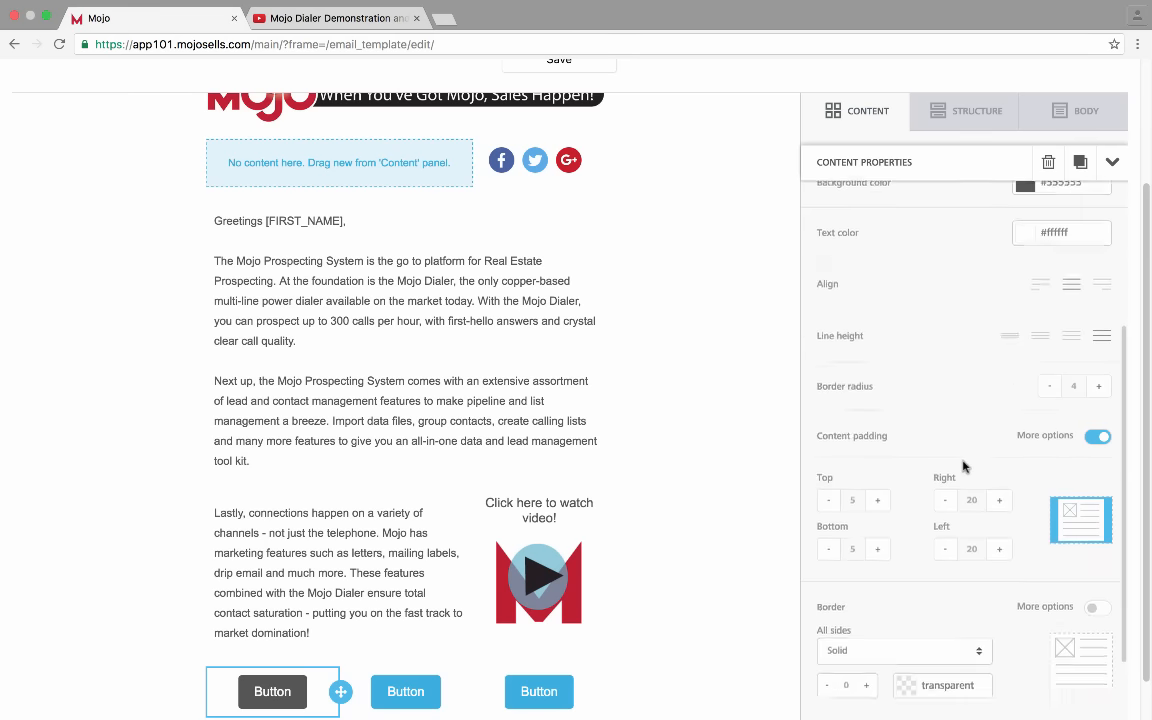
pyautogui.scroll(1, 965, 460)
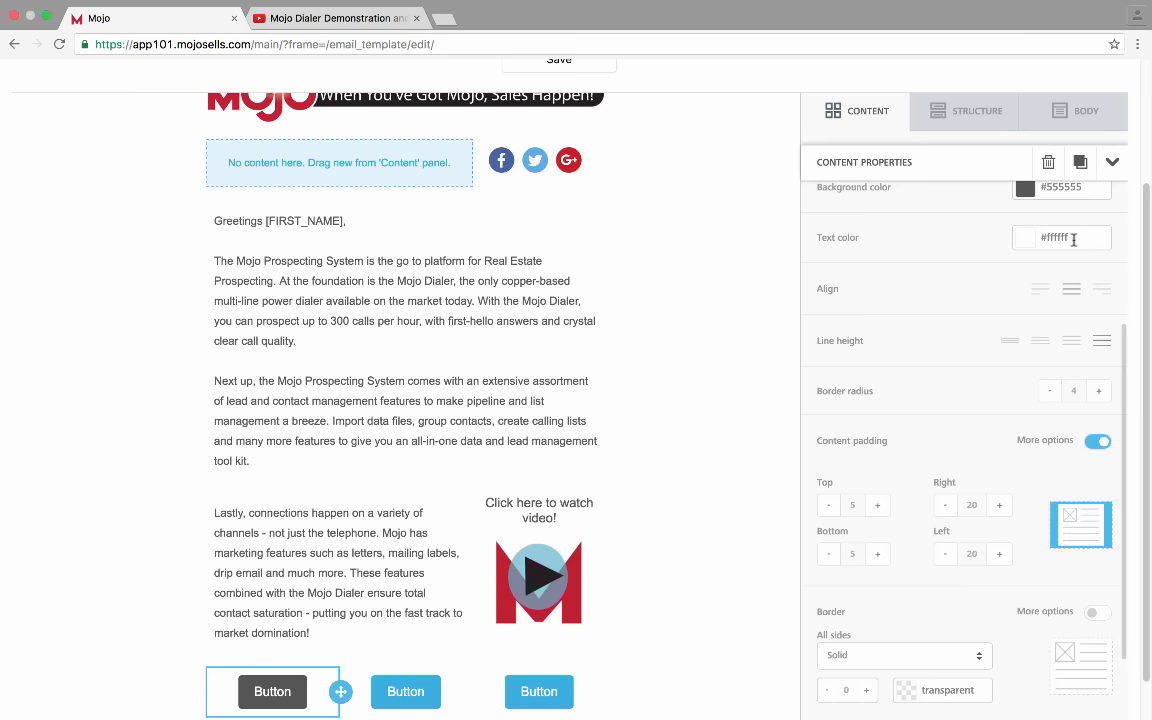
pyautogui.scroll(-5, 960, 348)
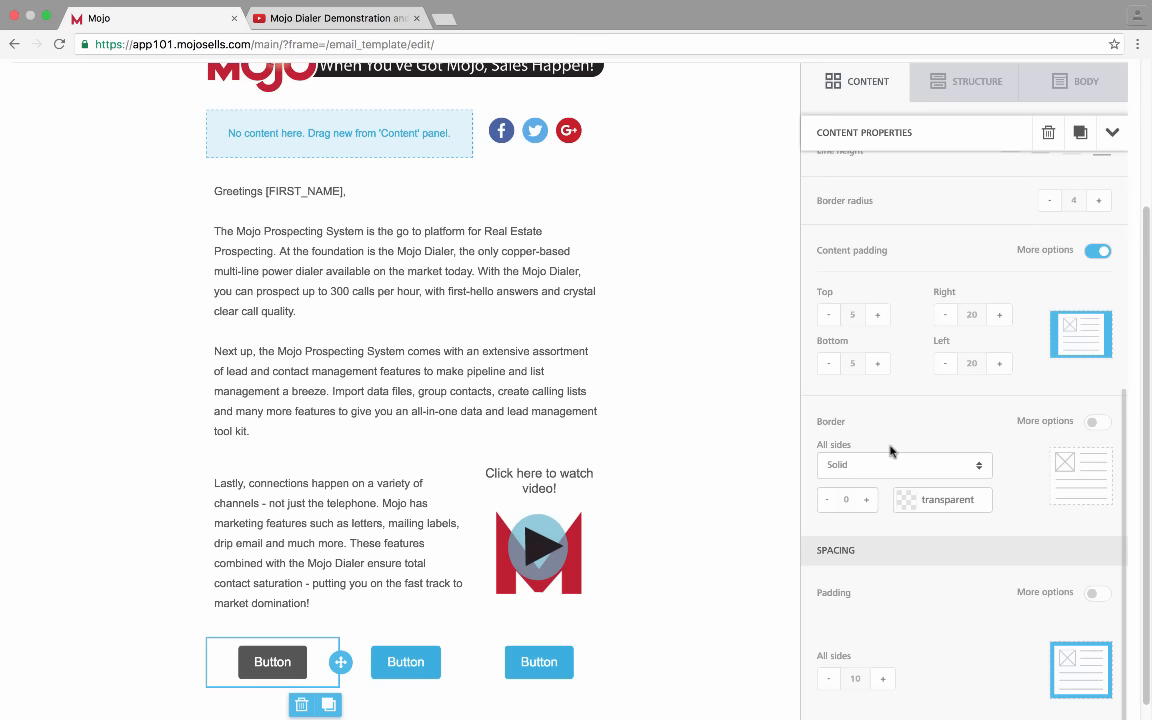
pyautogui.click(421, 675)
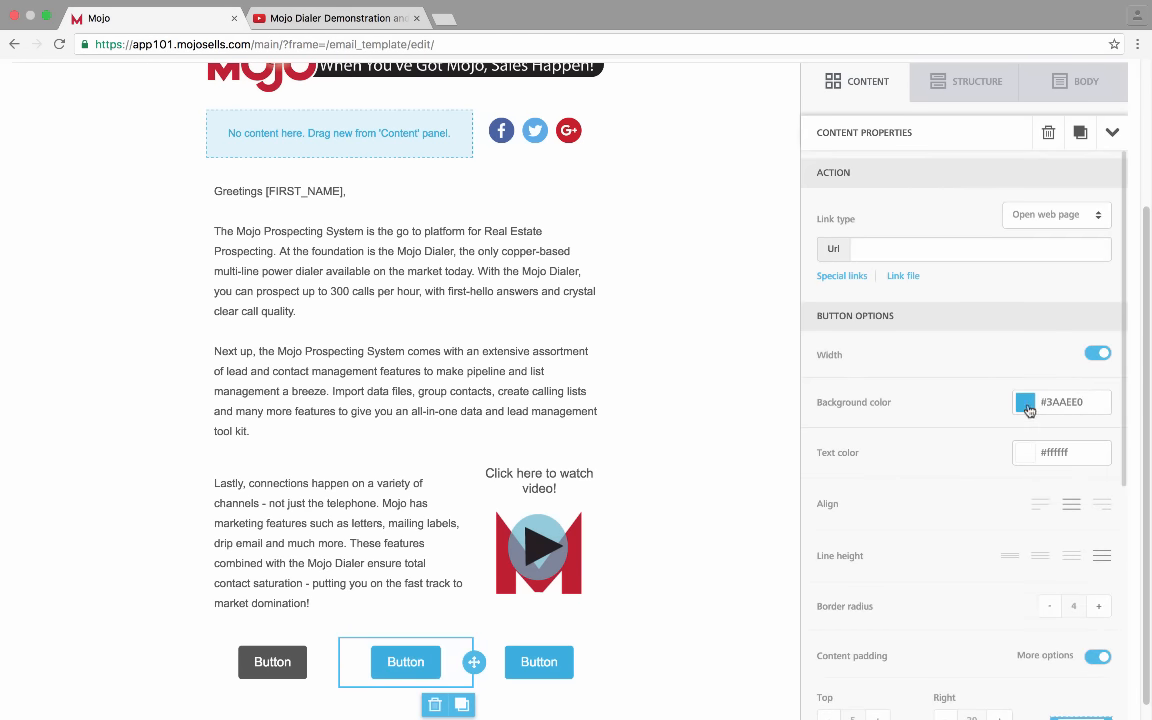
pyautogui.click(1025, 402)
pyautogui.click(926, 433)
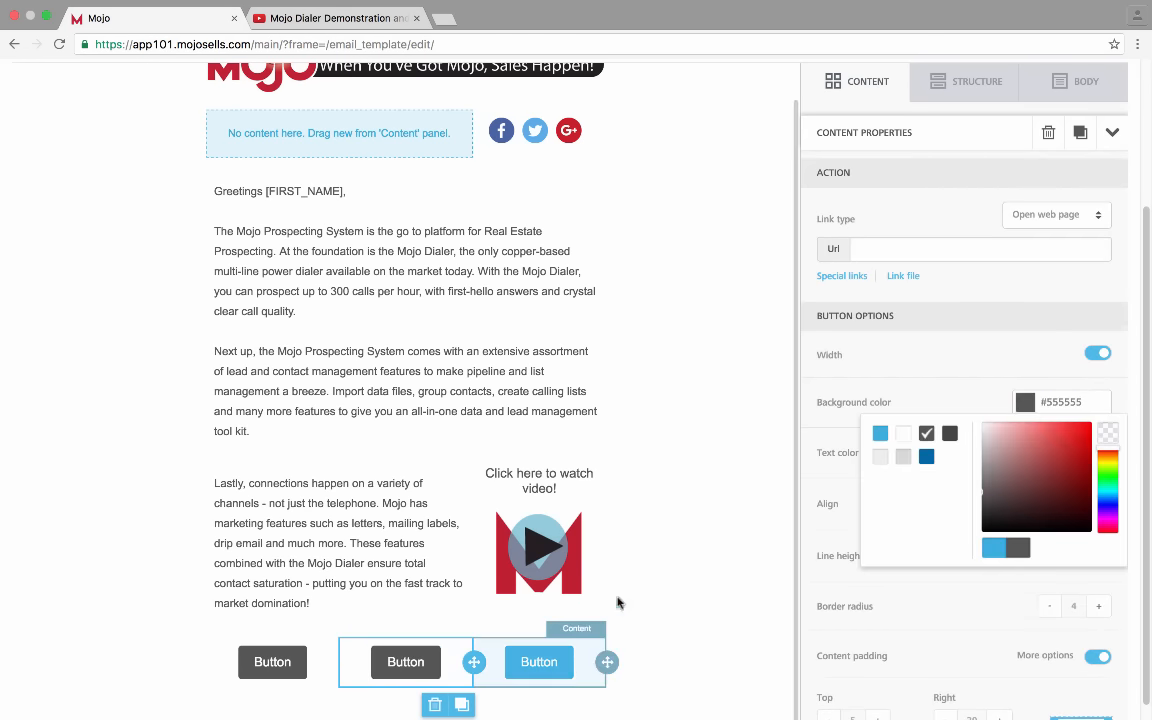
pyautogui.click(921, 241)
pyautogui.write('www.mojosells.com/sign-up')
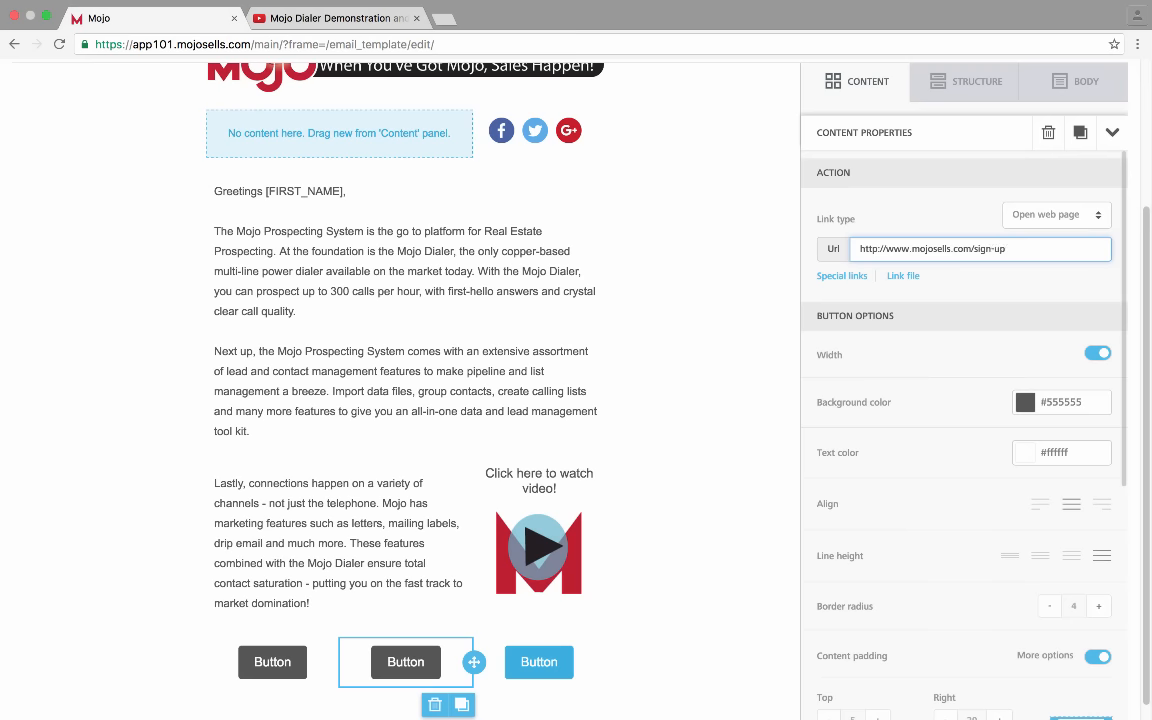
pyautogui.scroll(-3, 927, 389)
pyautogui.scroll(3, 927, 389)
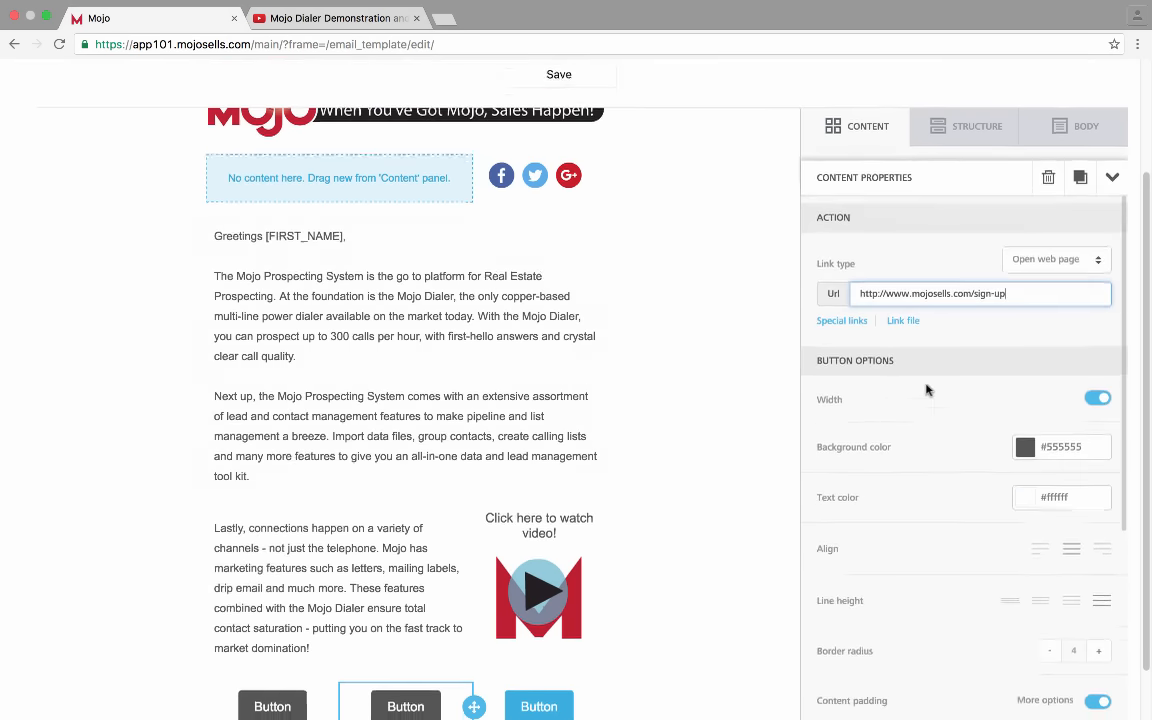
pyautogui.scroll(-1, 738, 689)
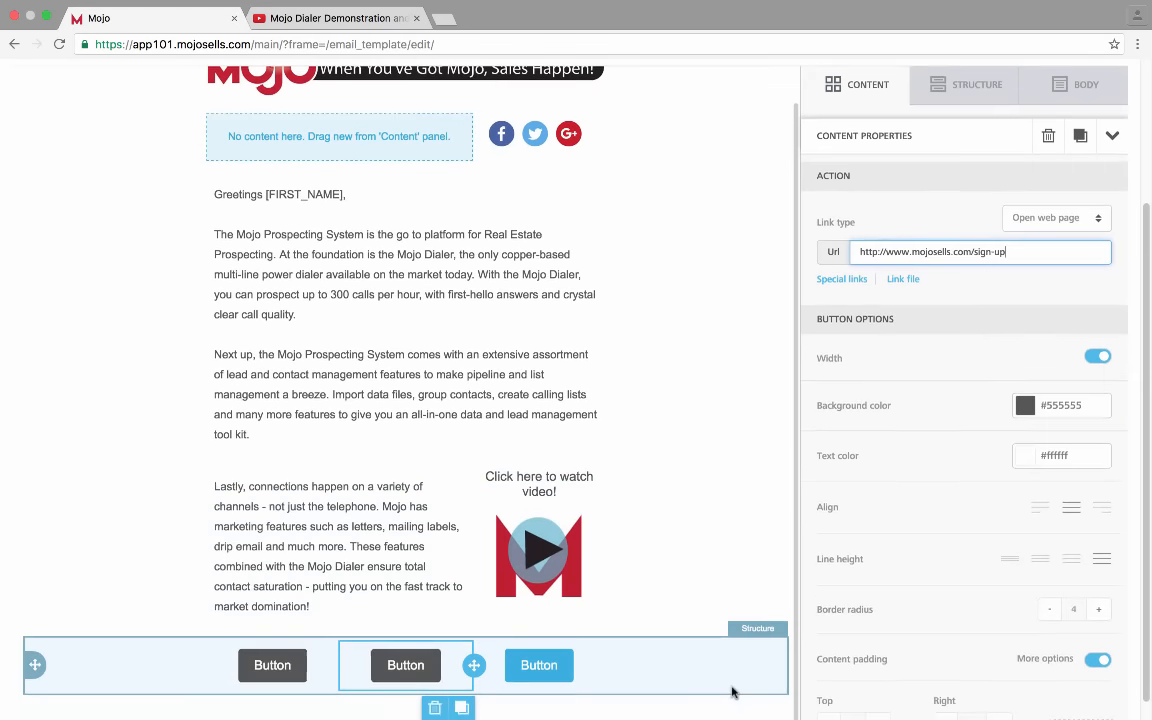
pyautogui.scroll(-4, 818, 586)
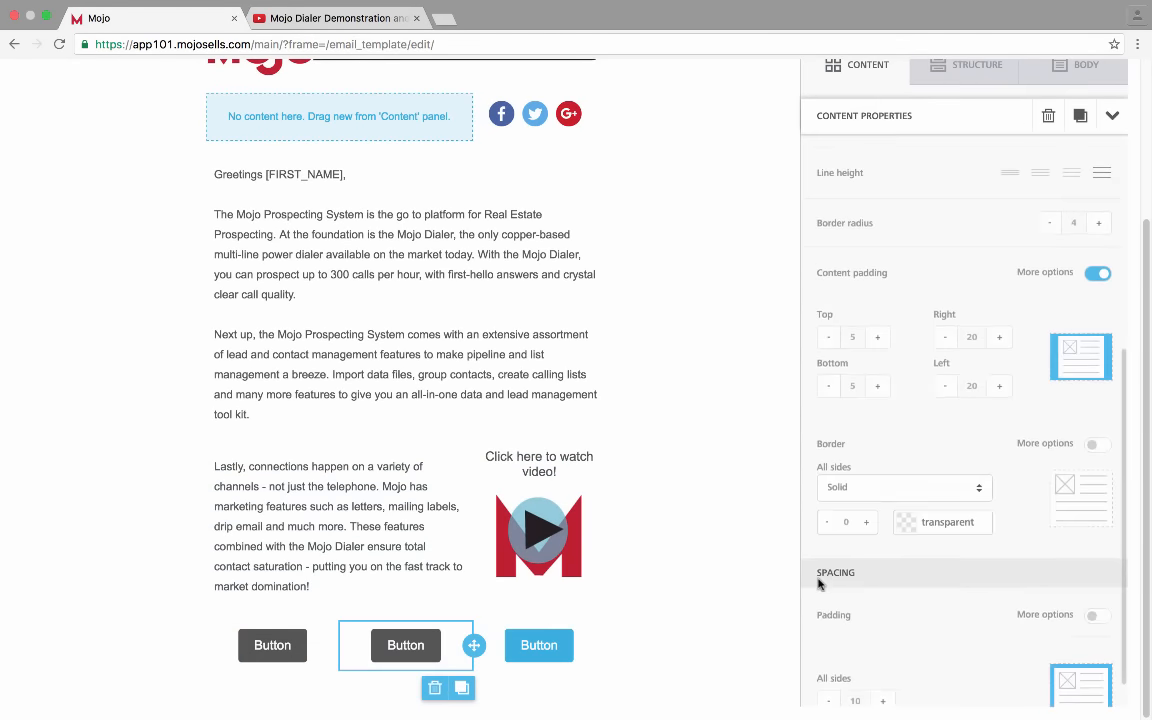
# Select the third button and give it a dark grey #555555 background
pyautogui.click(539, 645)
pyautogui.click(1016, 392)
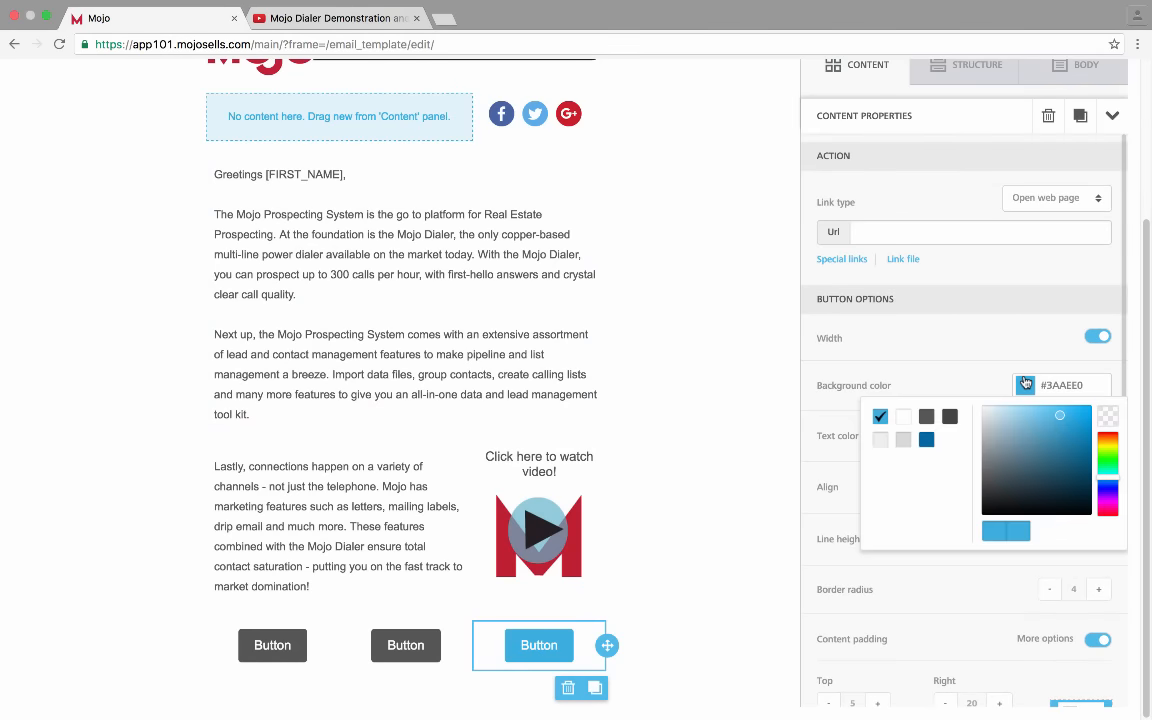
pyautogui.click(927, 418)
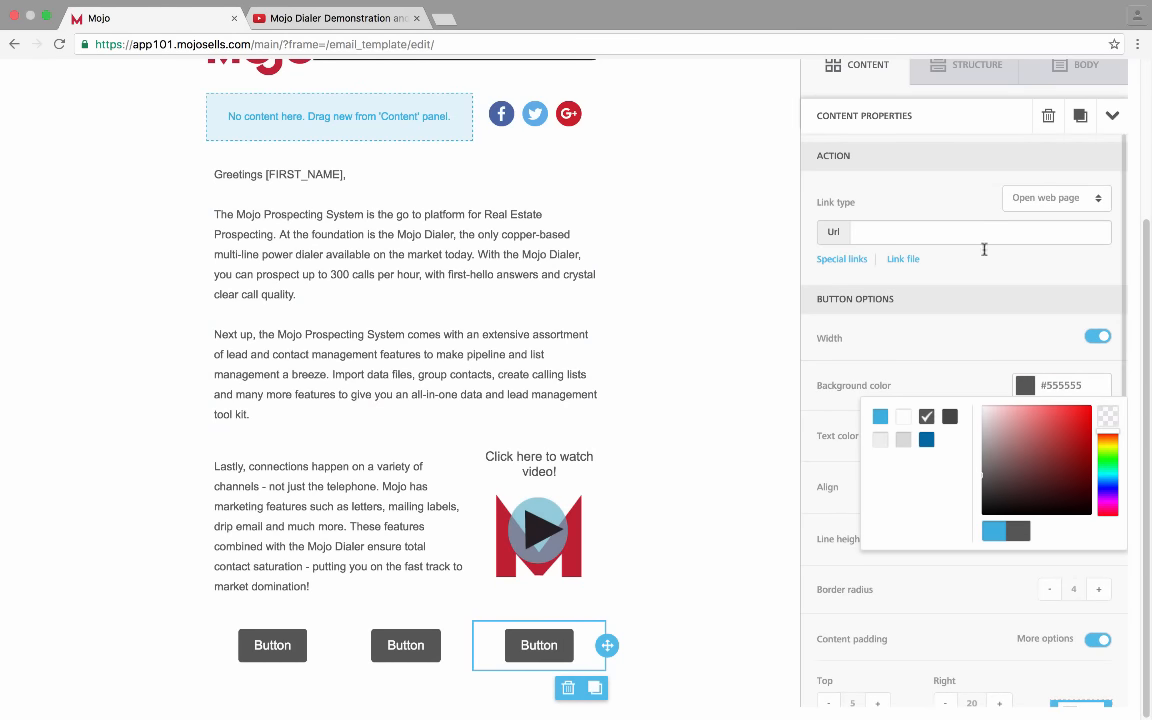
pyautogui.click(961, 228)
pyautogui.write('www.')
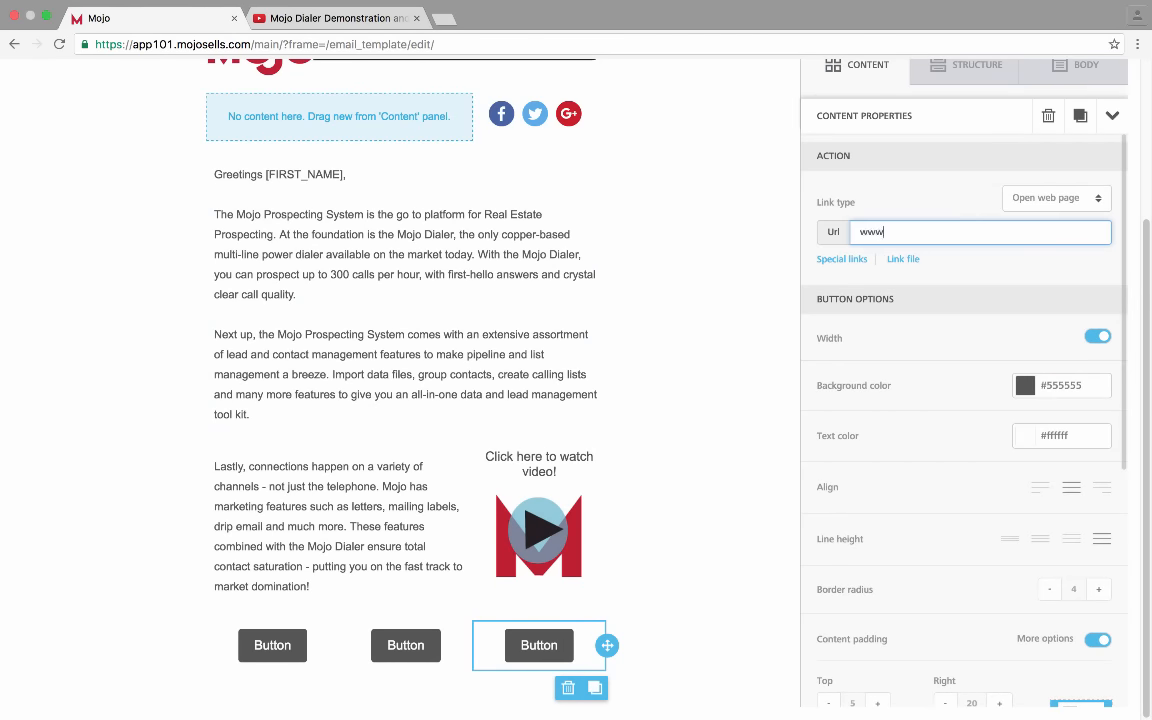
pyautogui.press('BackSpace')
pyautogui.press('BackSpace')
pyautogui.press('BackSpace')
pyautogui.write('http://www.mojosells.com/bl')
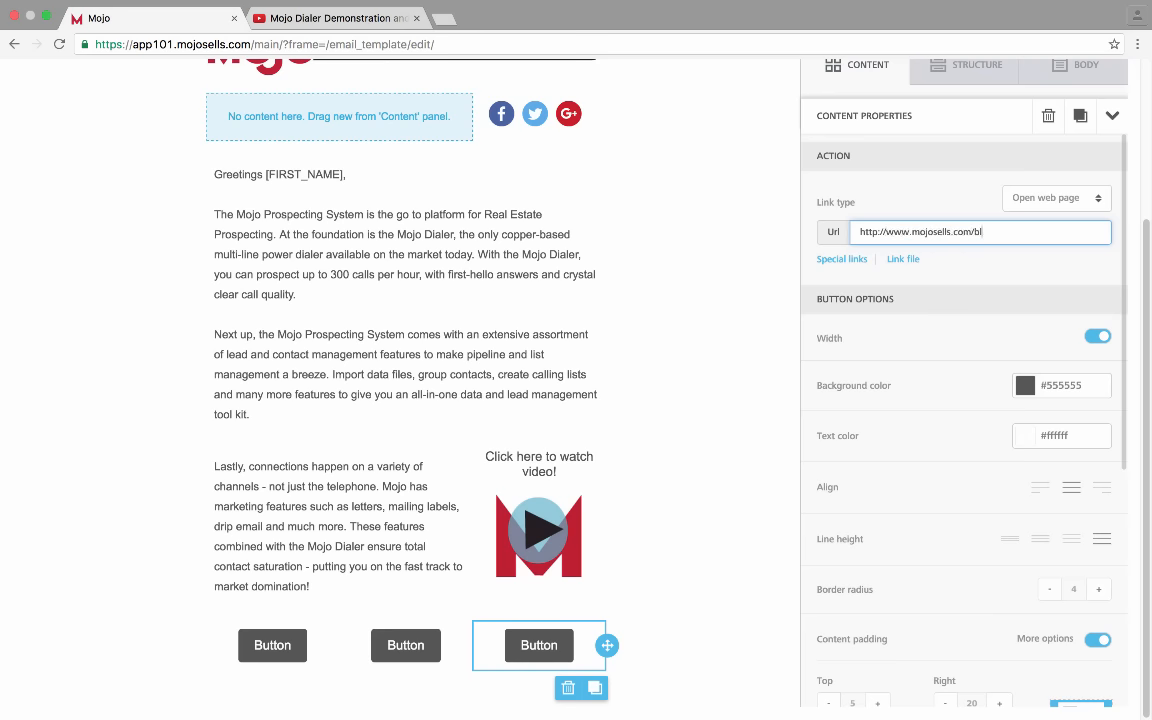
pyautogui.write('og')
pyautogui.scroll(-5, 999, 339)
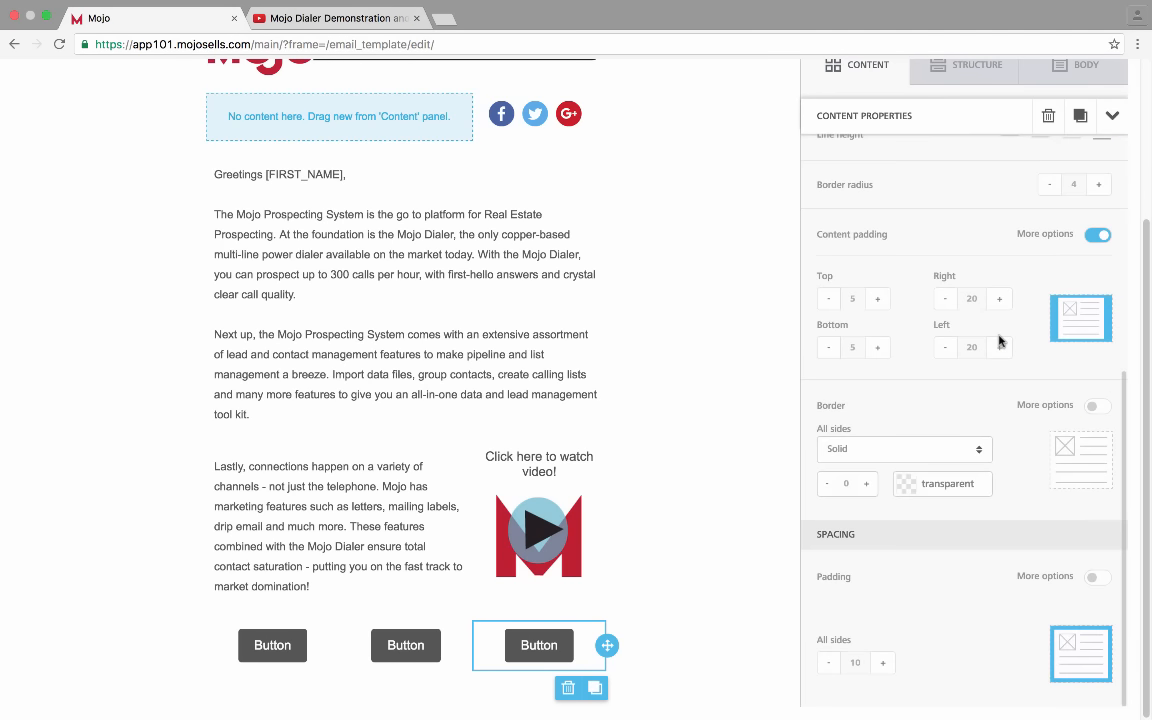
pyautogui.click(1110, 119)
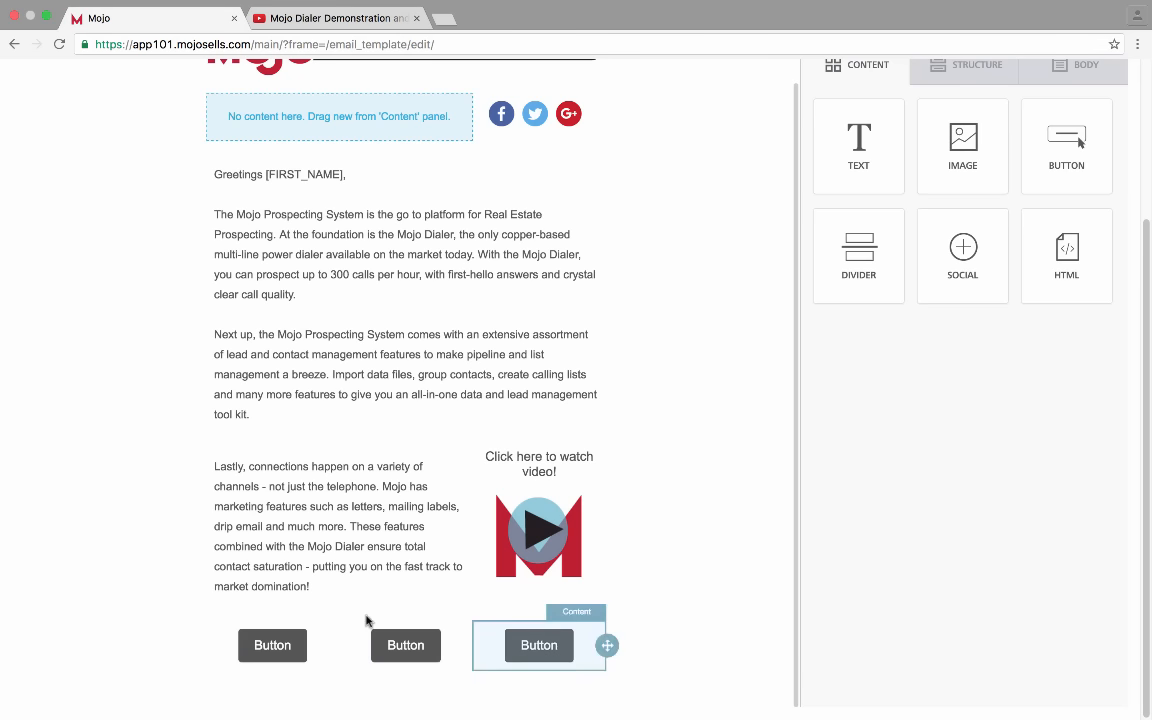
pyautogui.click(285, 646)
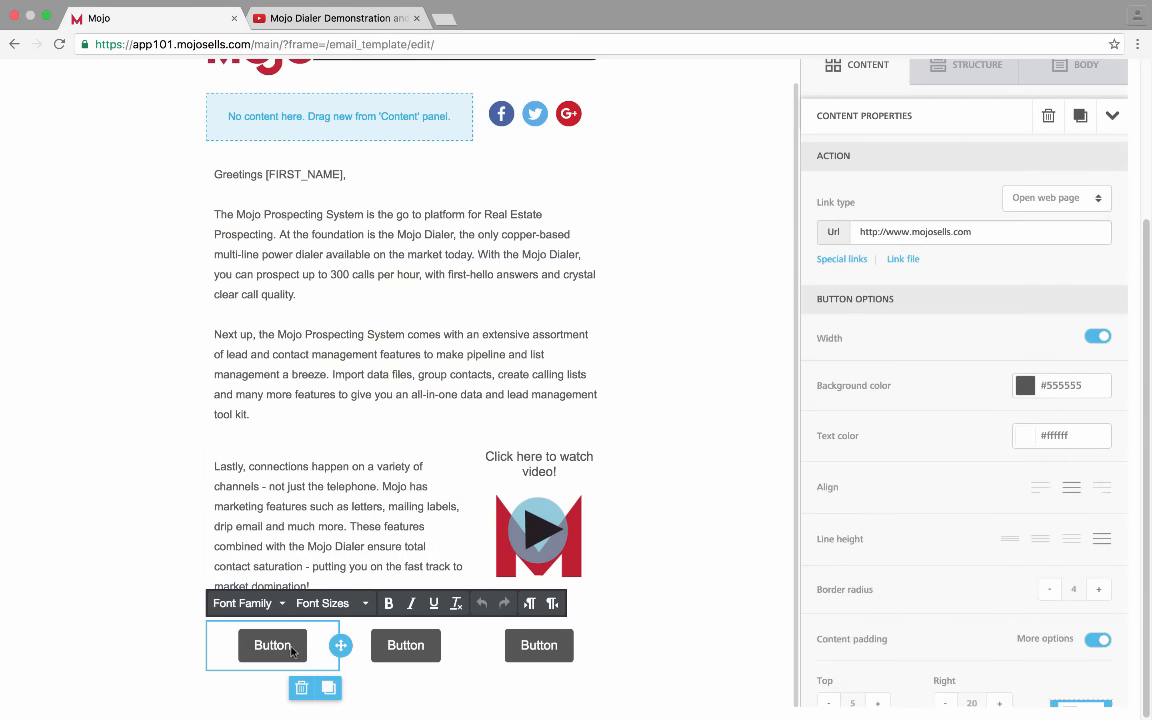
# Relabel the first two buttons 'Learn More' and 'Sign Up'
pyautogui.doubleClick(285, 646)
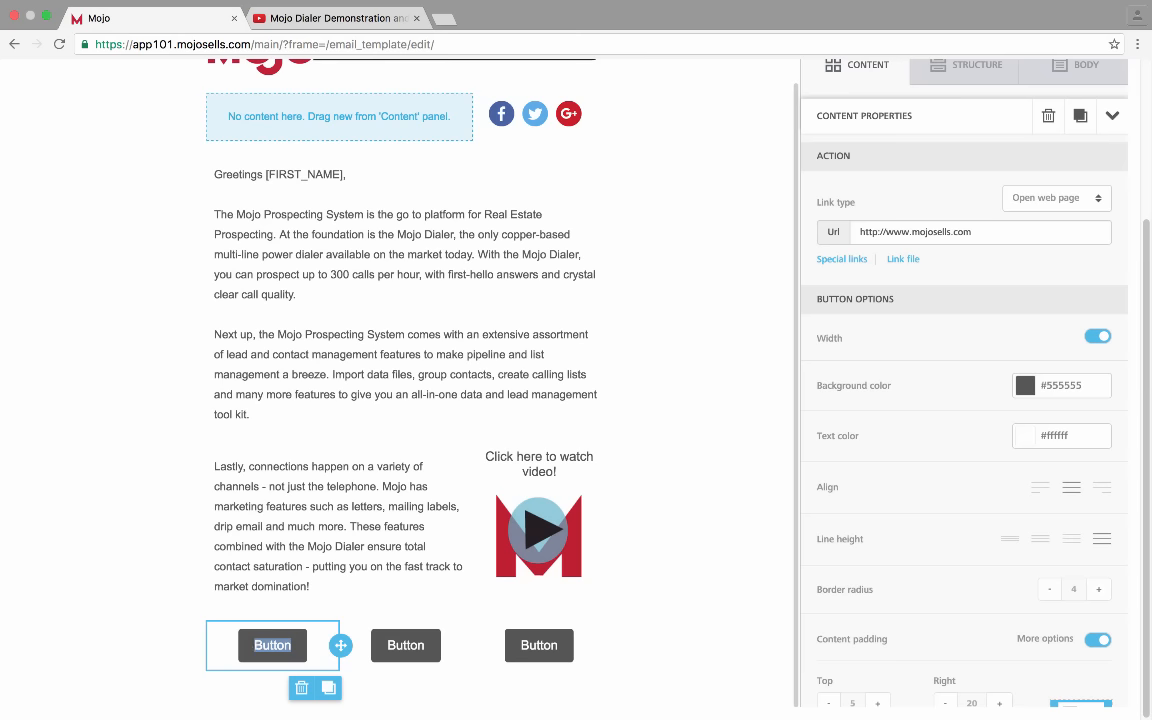
pyautogui.write('Le')
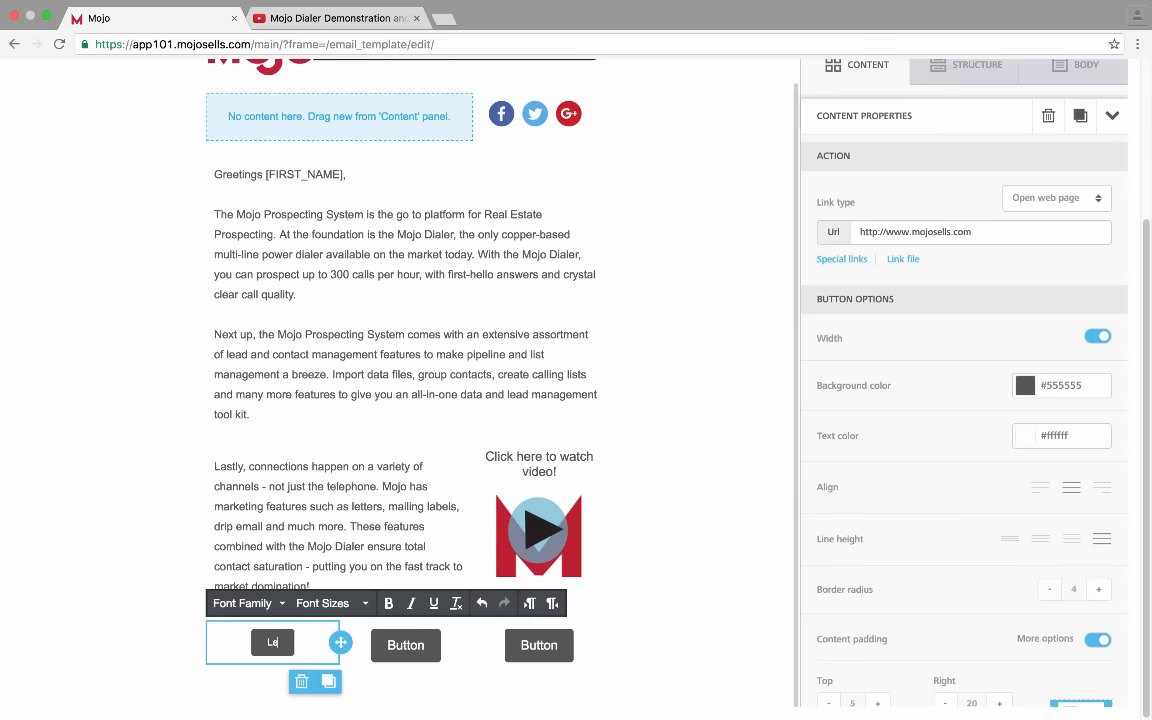
pyautogui.write('arn More')
pyautogui.click(397, 648)
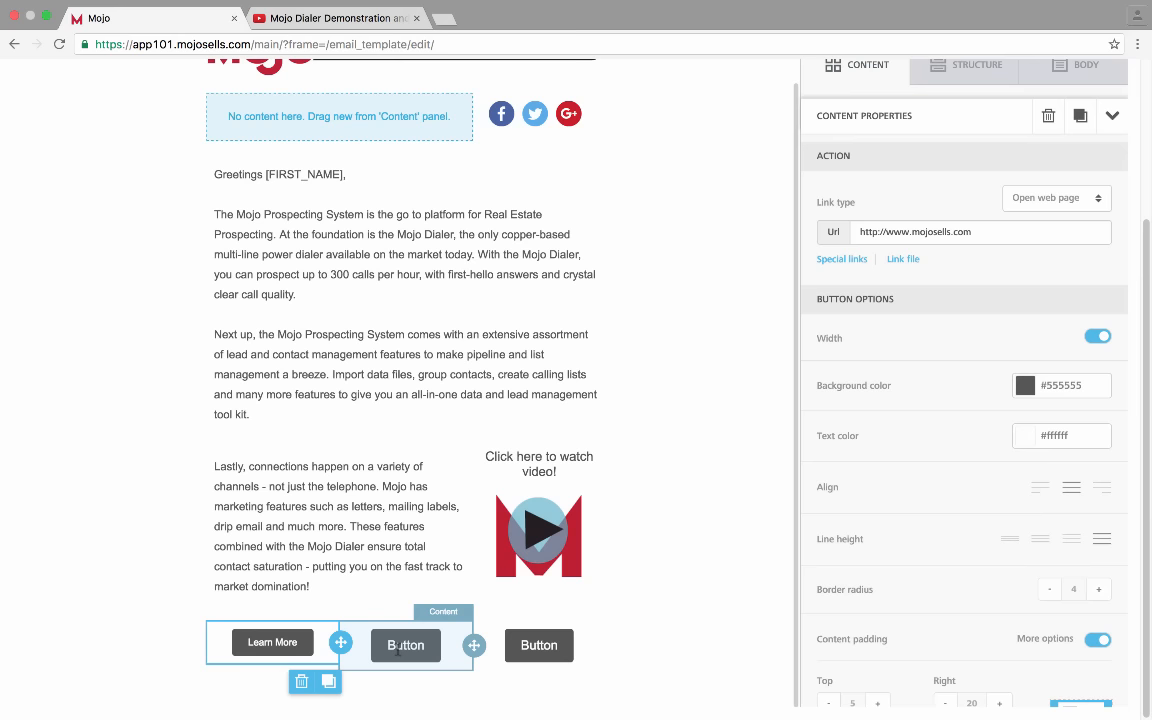
pyautogui.doubleClick(397, 648)
pyautogui.write('Sign F')
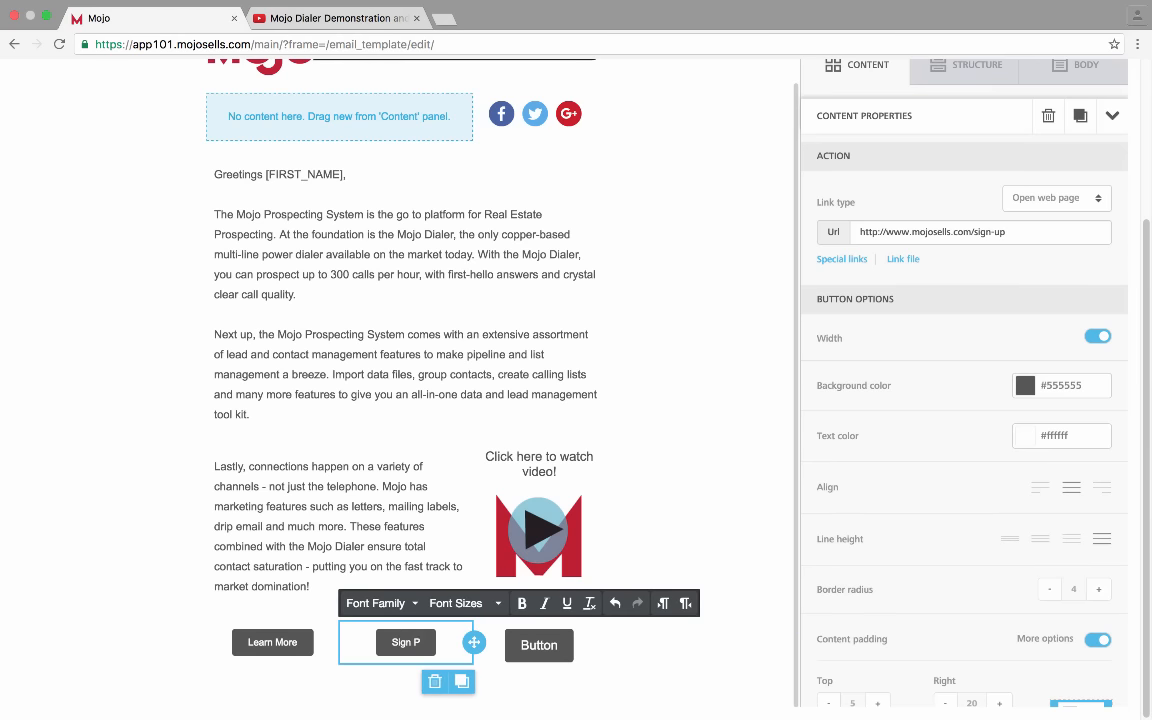
pyautogui.press('BackSpace')
pyautogui.write('Up')
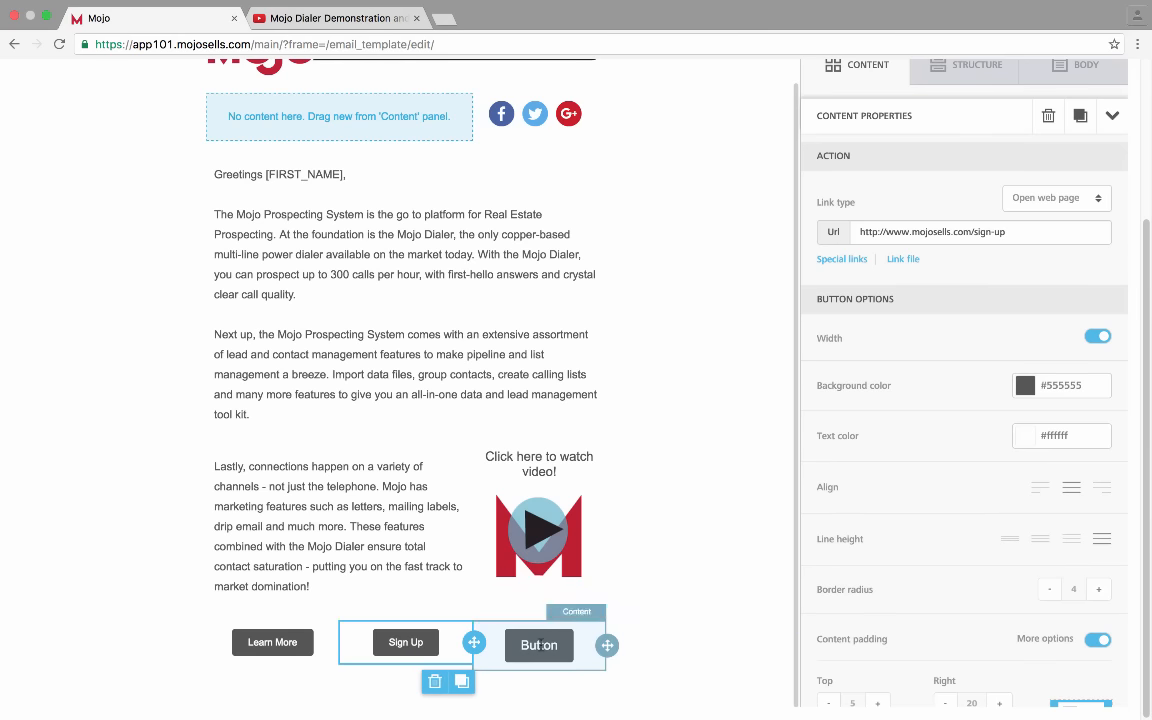
# Relabel the third button 'Blog' and recheck the Sign Up label
pyautogui.doubleClick(540, 645)
pyautogui.write('Blog')
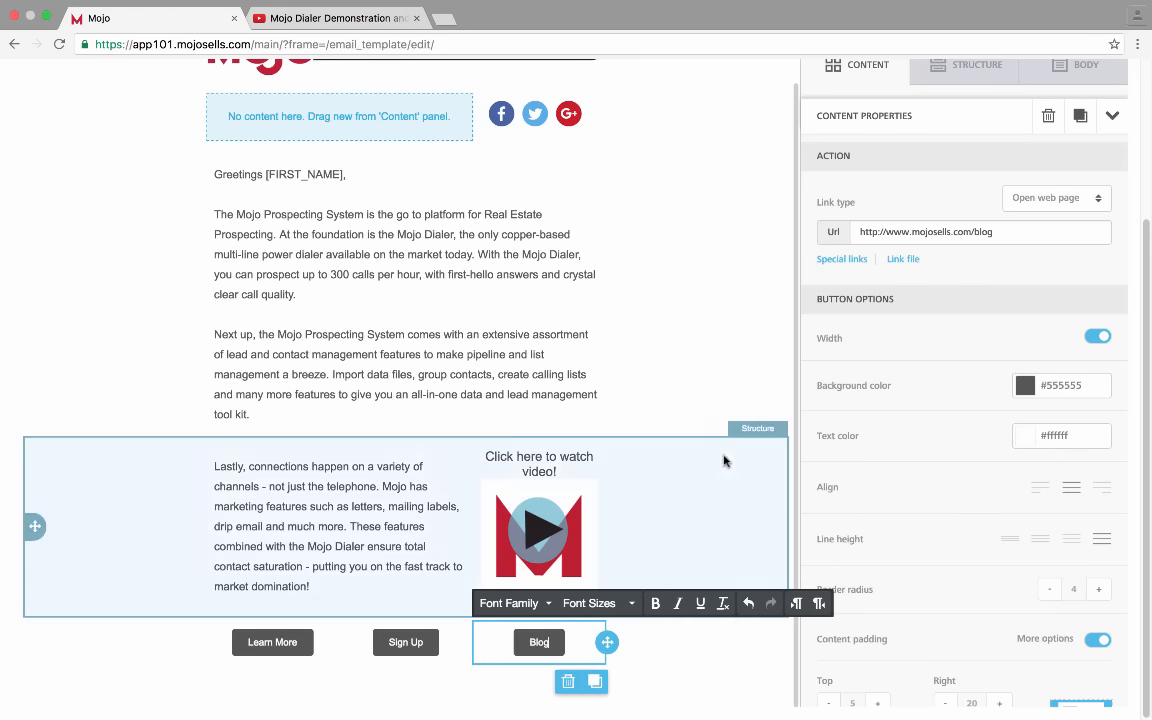
pyautogui.click(190, 687)
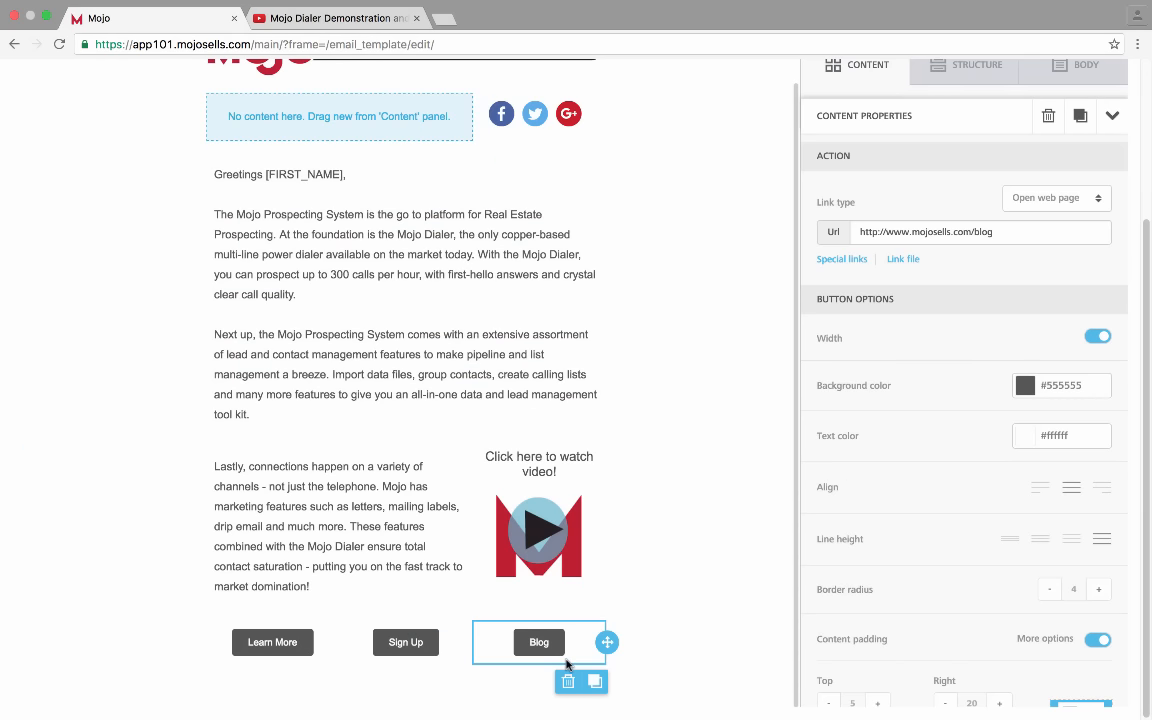
pyautogui.click(420, 645)
pyautogui.click(425, 645)
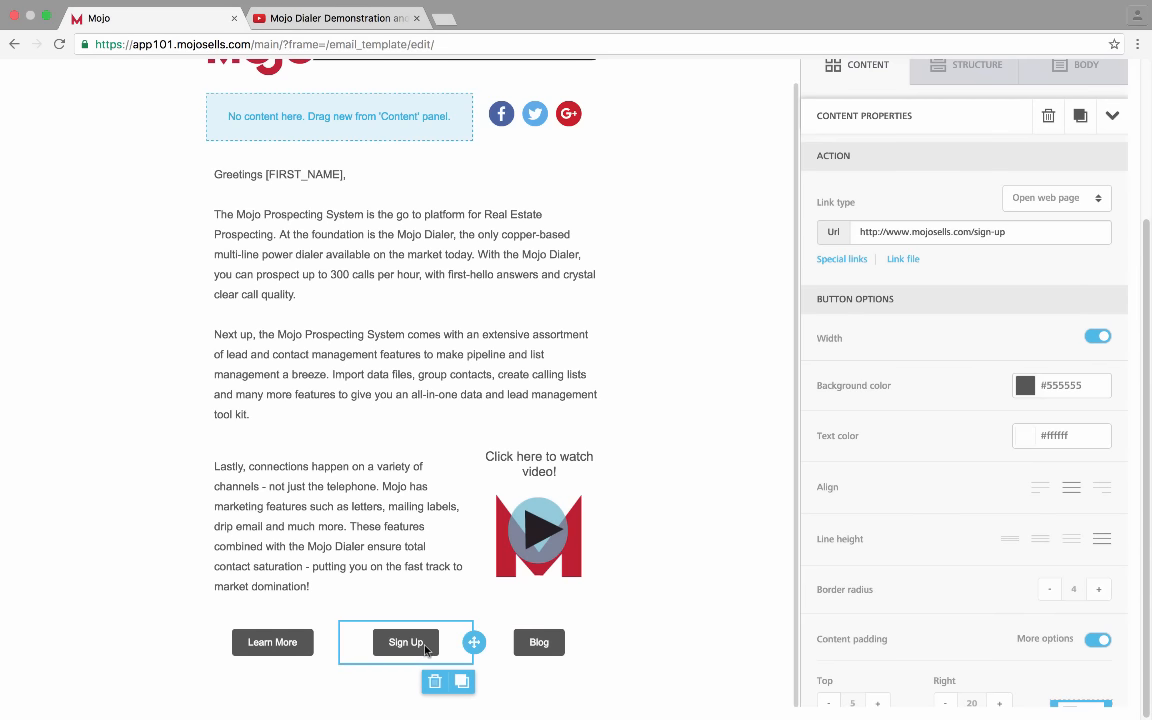
pyautogui.click(389, 642)
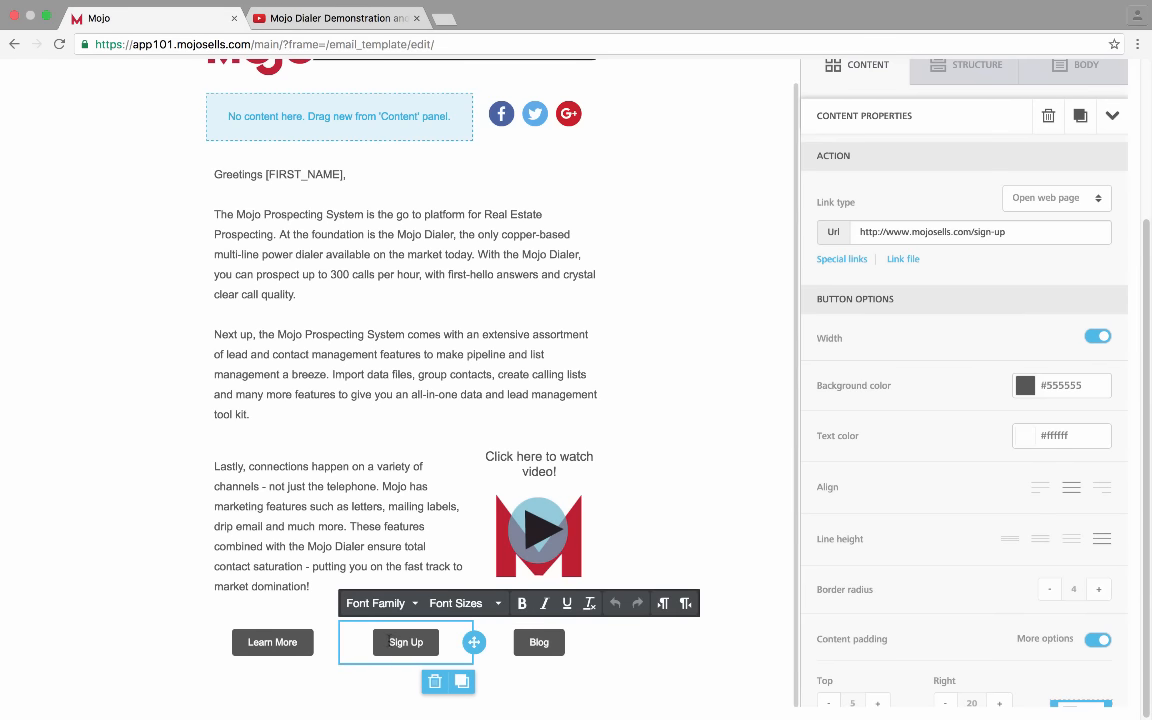
pyautogui.click(432, 645)
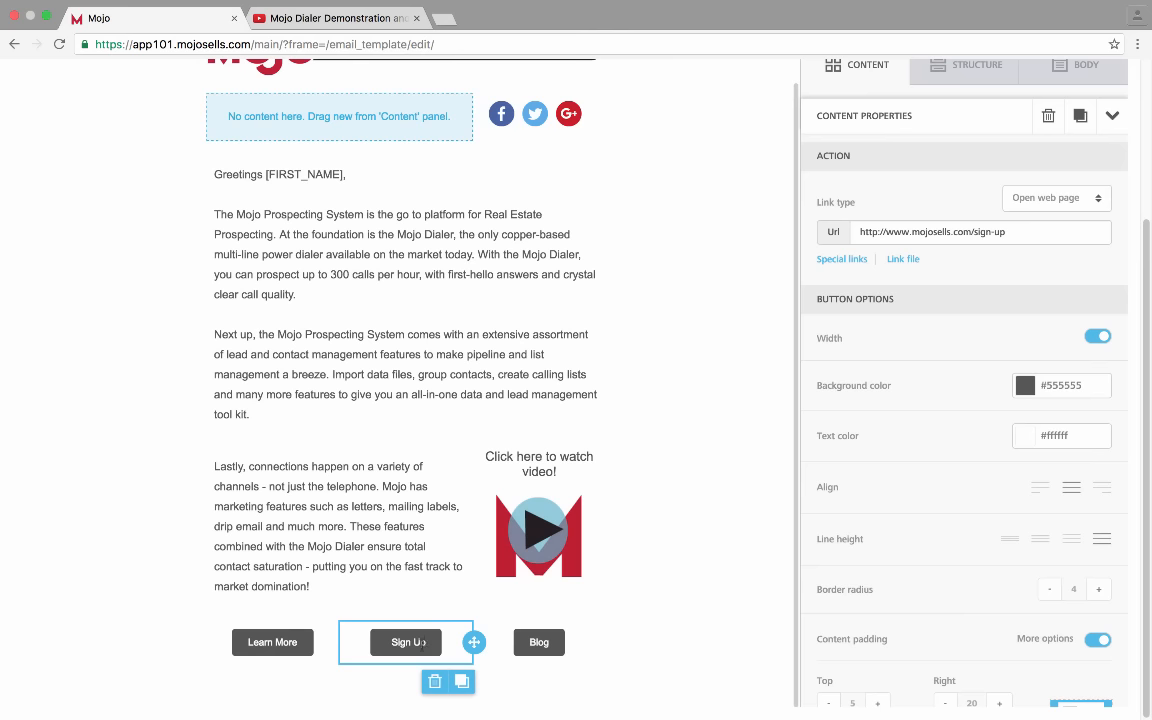
# Delete the leading and trailing spaces around the Sign Up label text
pyautogui.click(424, 642)
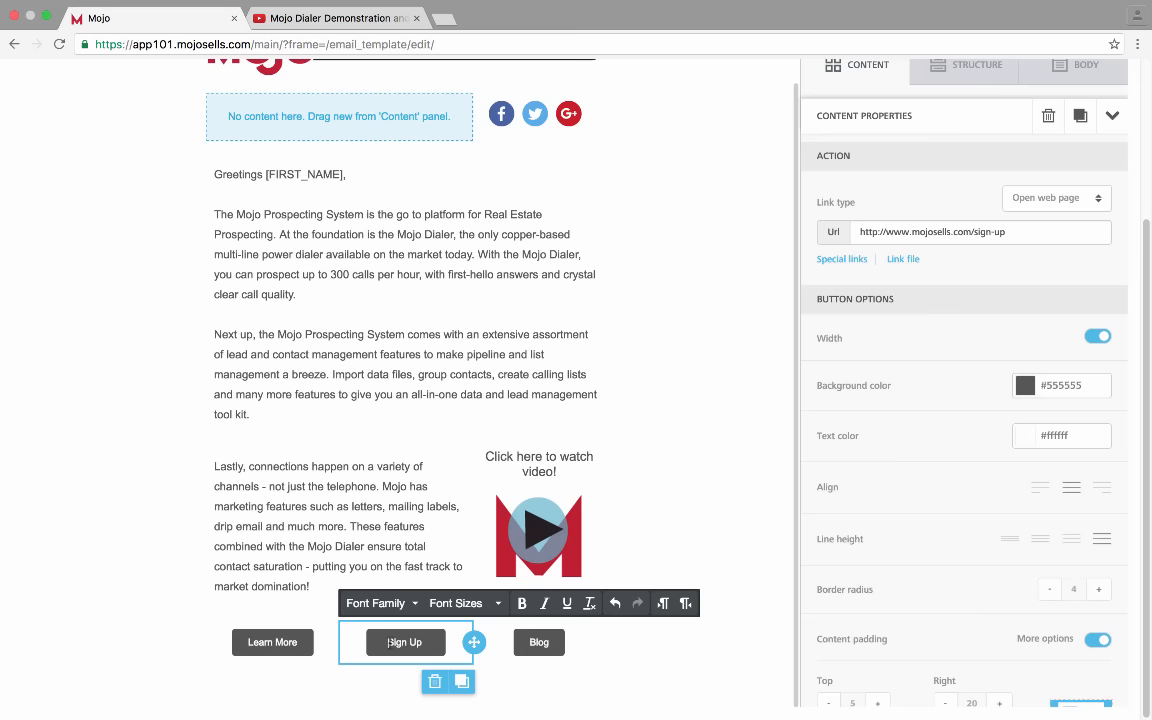
pyautogui.click(522, 645)
pyautogui.click(442, 642)
pyautogui.press('BackSpace')
pyautogui.click(441, 650)
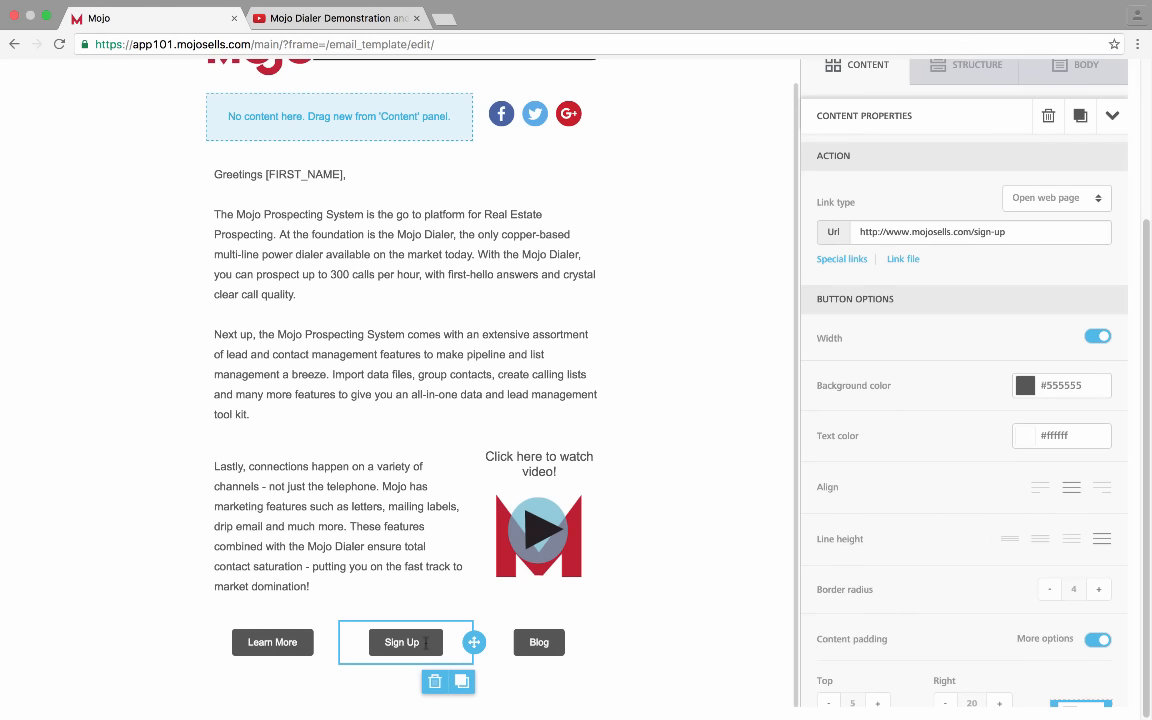
pyautogui.click(426, 643)
pyautogui.press('BackSpace')
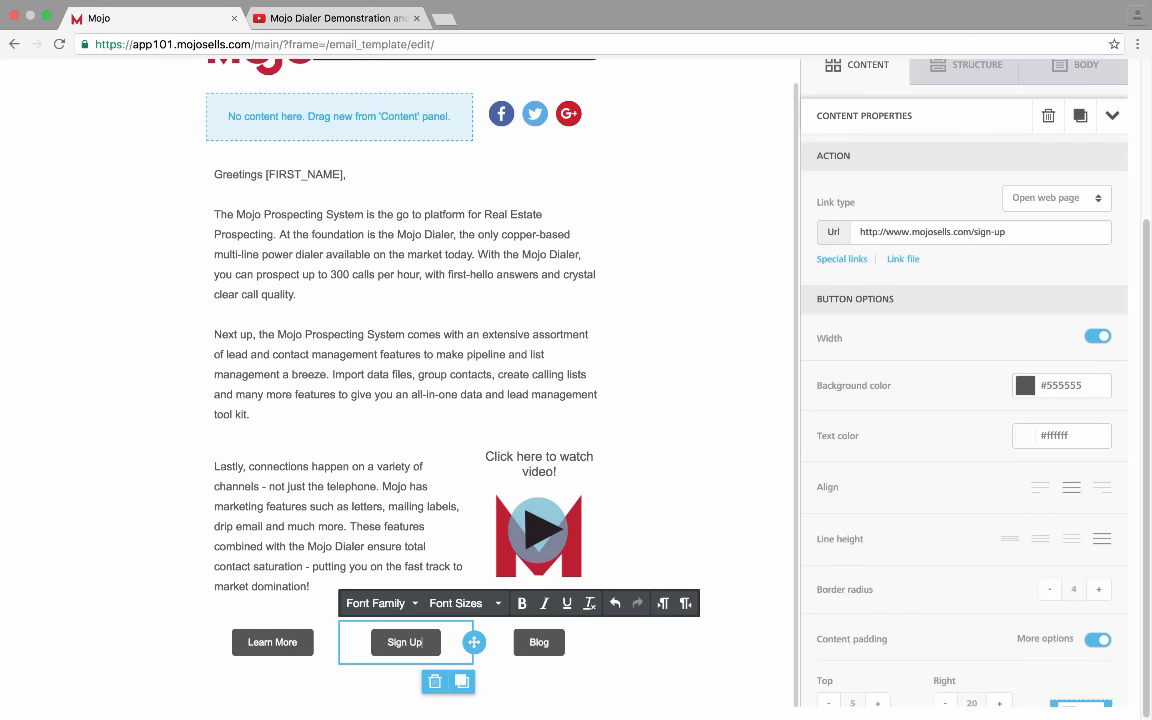
pyautogui.click(399, 658)
# Keep Sign Up's top padding at 5 and raise its left and right padding to 30
pyautogui.scroll(-5, 992, 484)
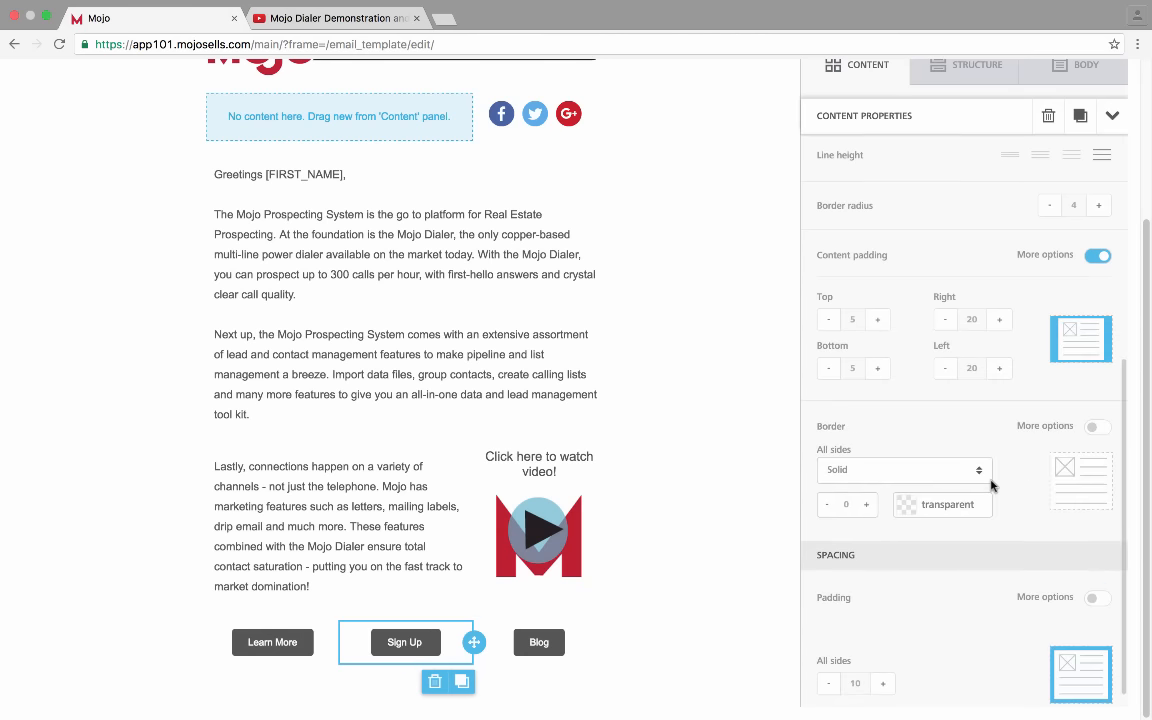
pyautogui.scroll(2, 991, 485)
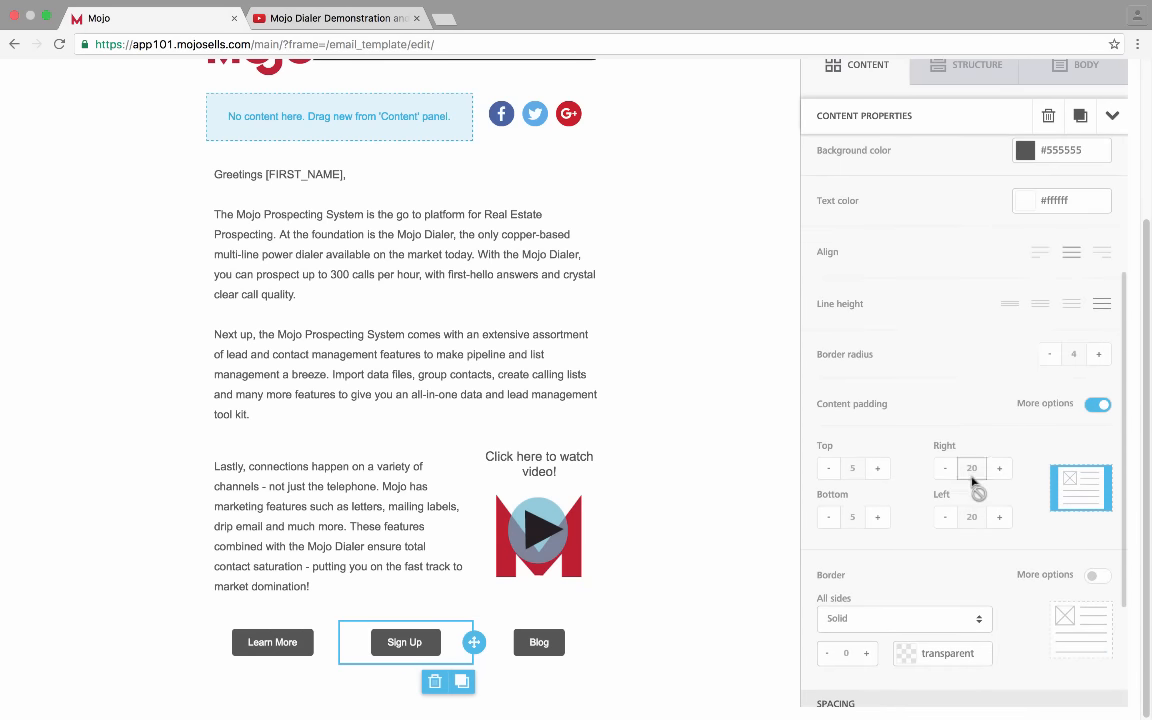
pyautogui.click(880, 470)
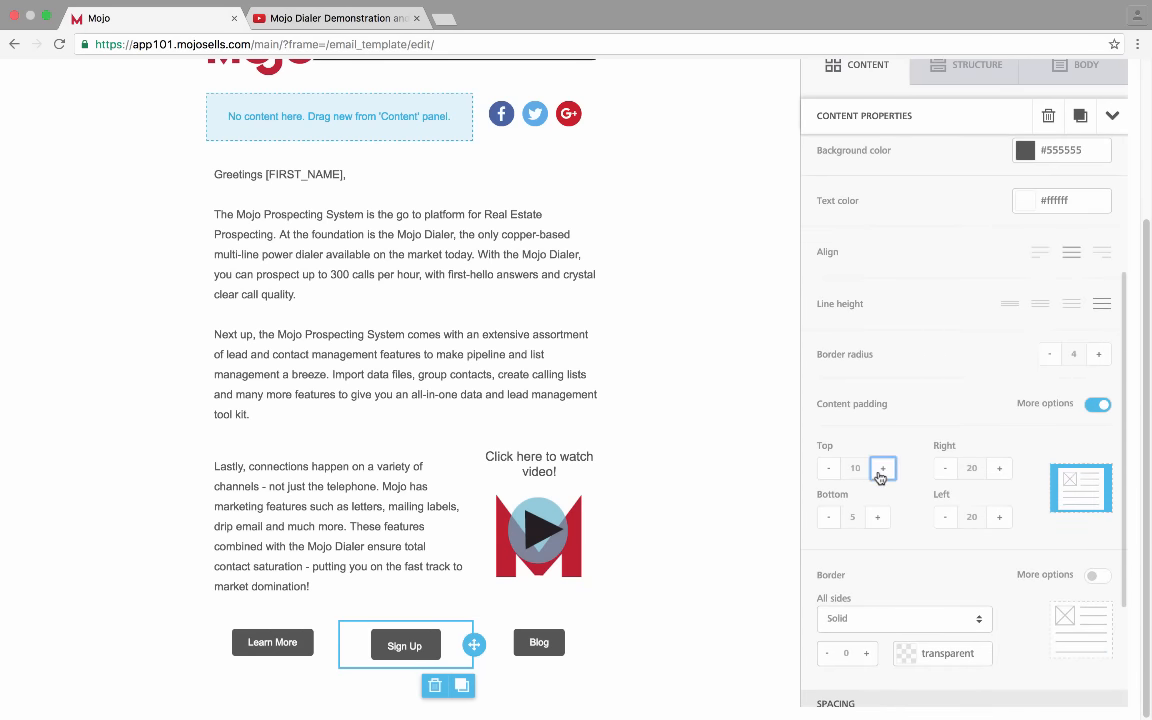
pyautogui.click(828, 468)
pyautogui.click(1000, 469)
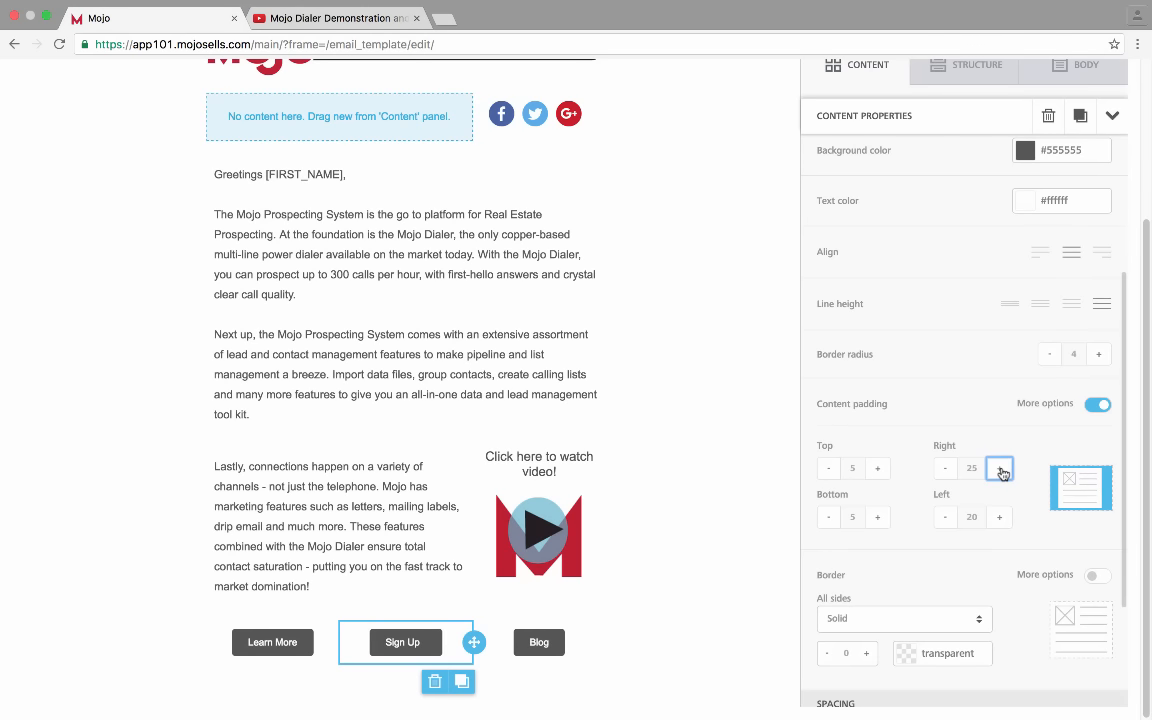
pyautogui.click(999, 518)
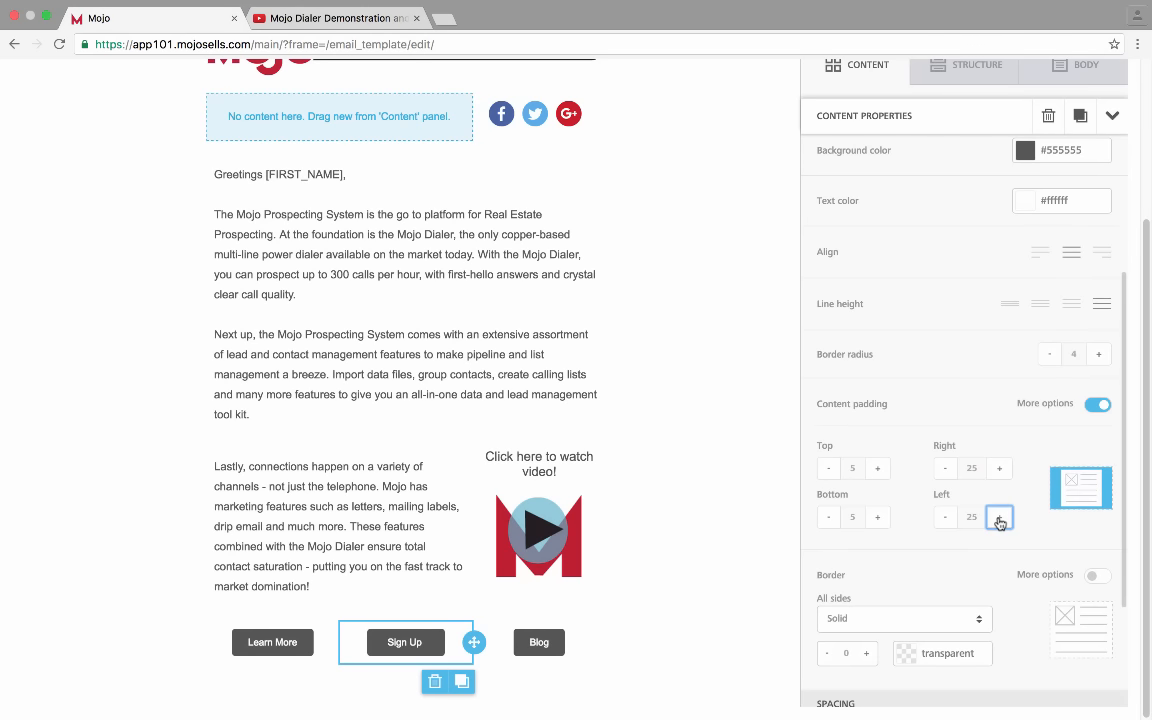
pyautogui.click(999, 519)
pyautogui.click(1000, 470)
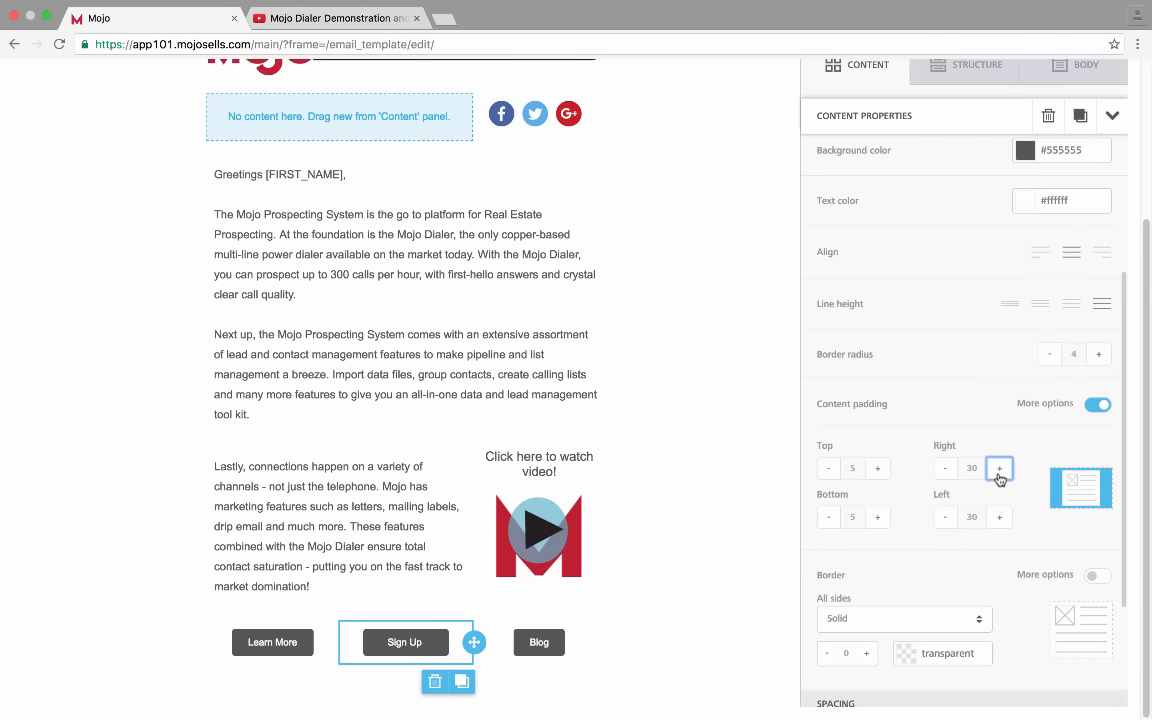
# Set the Blog button's left and right padding to 30
pyautogui.click(563, 645)
pyautogui.scroll(-4, 946, 550)
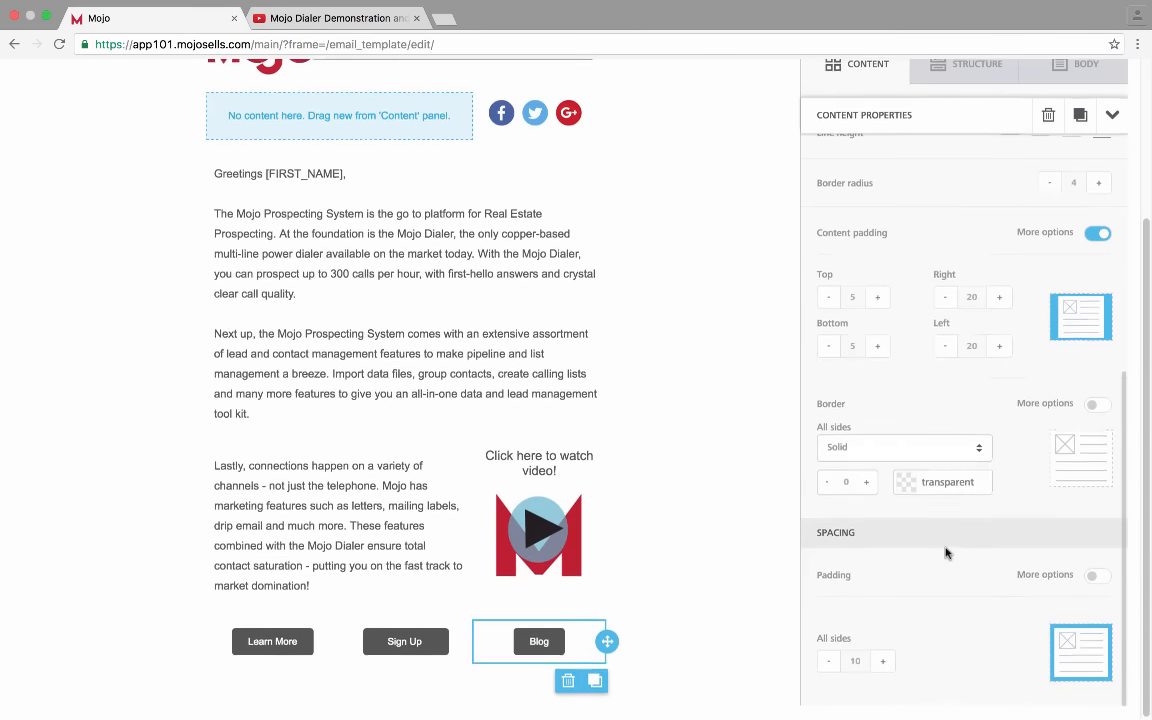
pyautogui.click(999, 297)
pyautogui.click(999, 297)
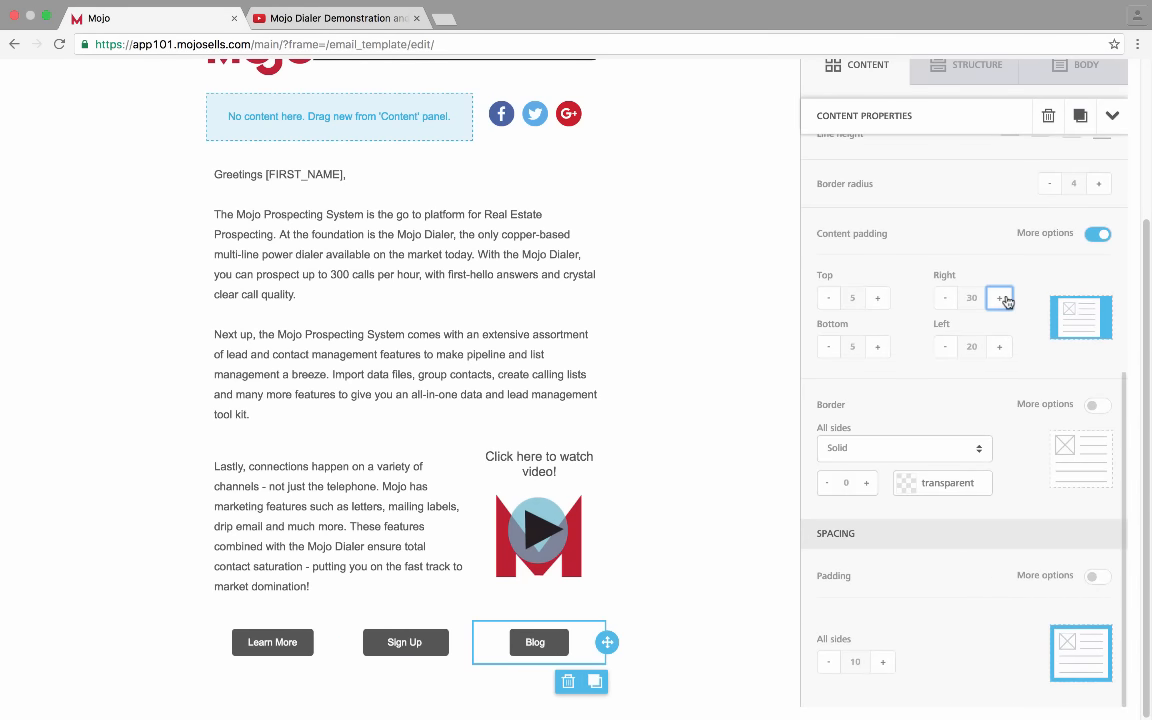
pyautogui.click(999, 347)
pyautogui.click(999, 347)
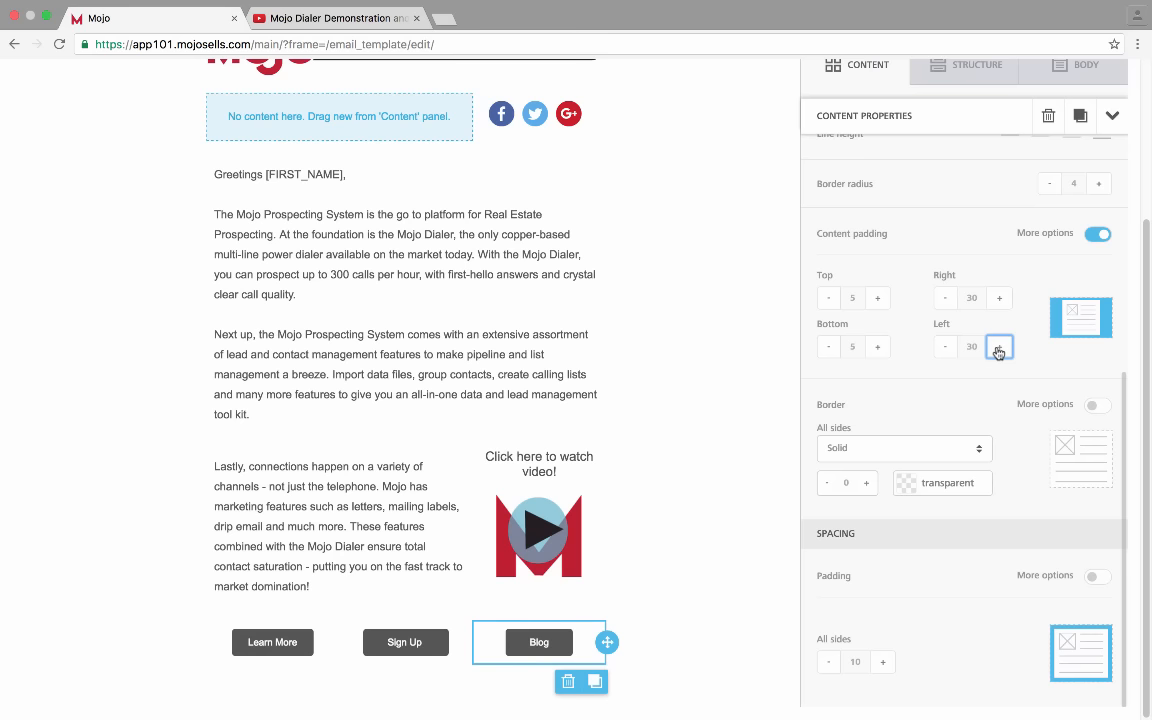
# Reduce the Learn More button's left and right padding to 15
pyautogui.click(265, 643)
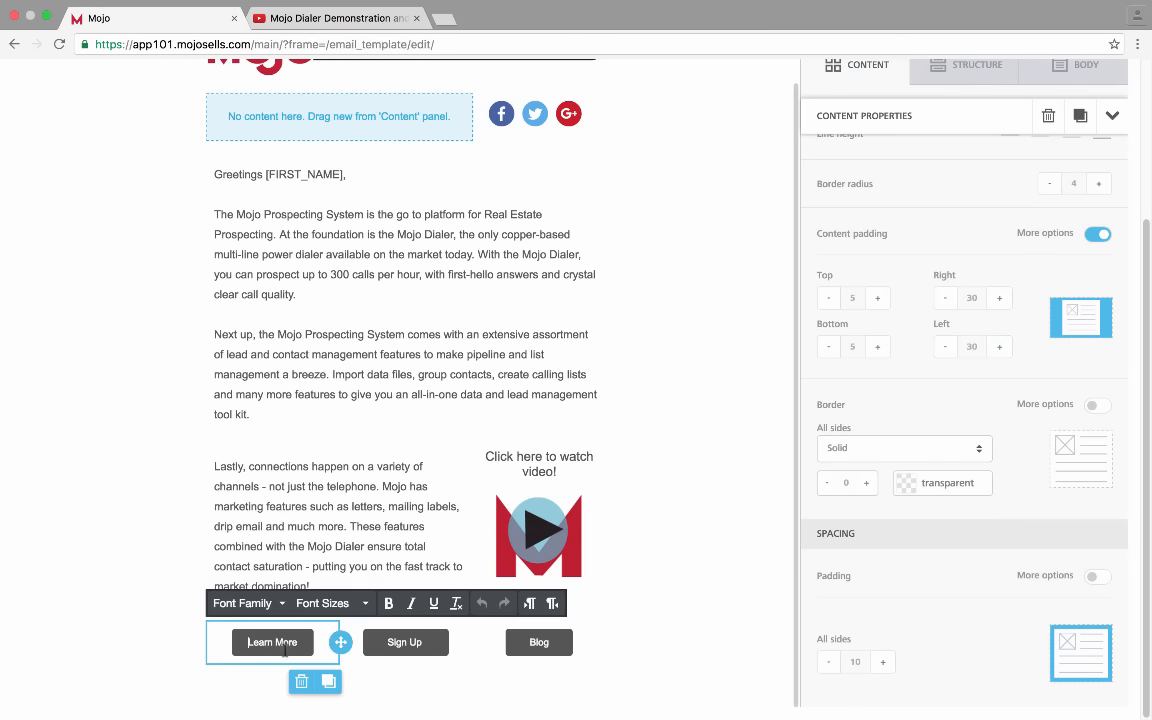
pyautogui.scroll(4, 853, 365)
pyautogui.scroll(-4, 872, 496)
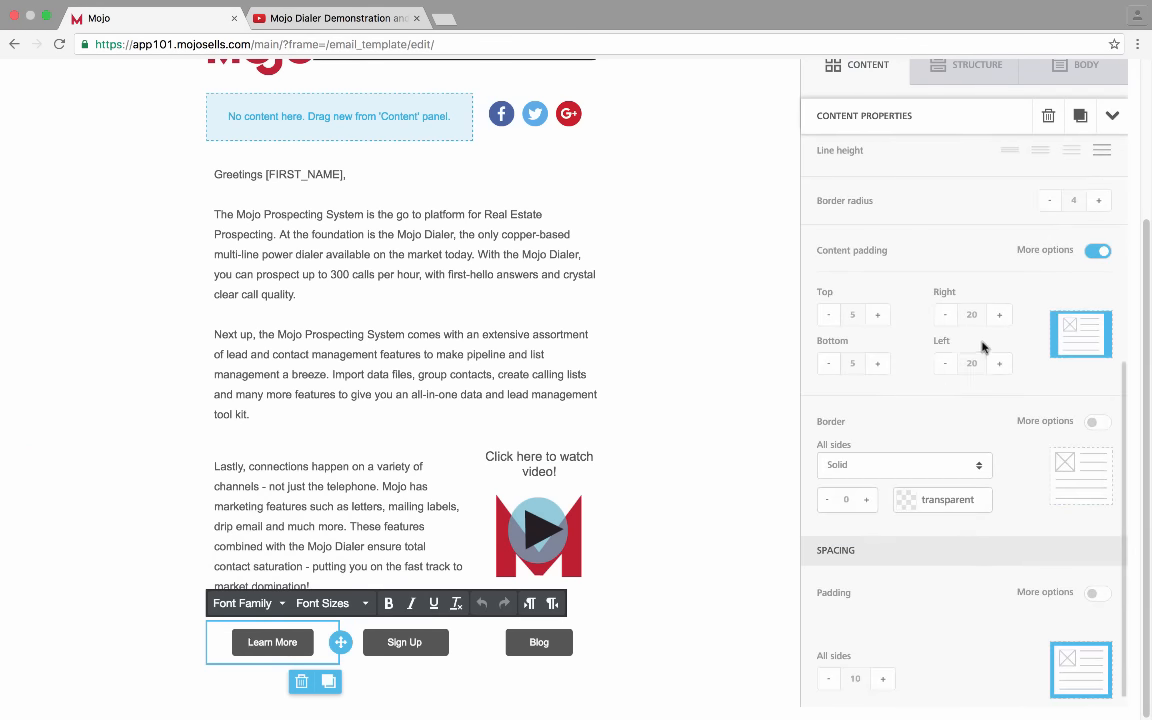
pyautogui.click(946, 317)
pyautogui.click(946, 366)
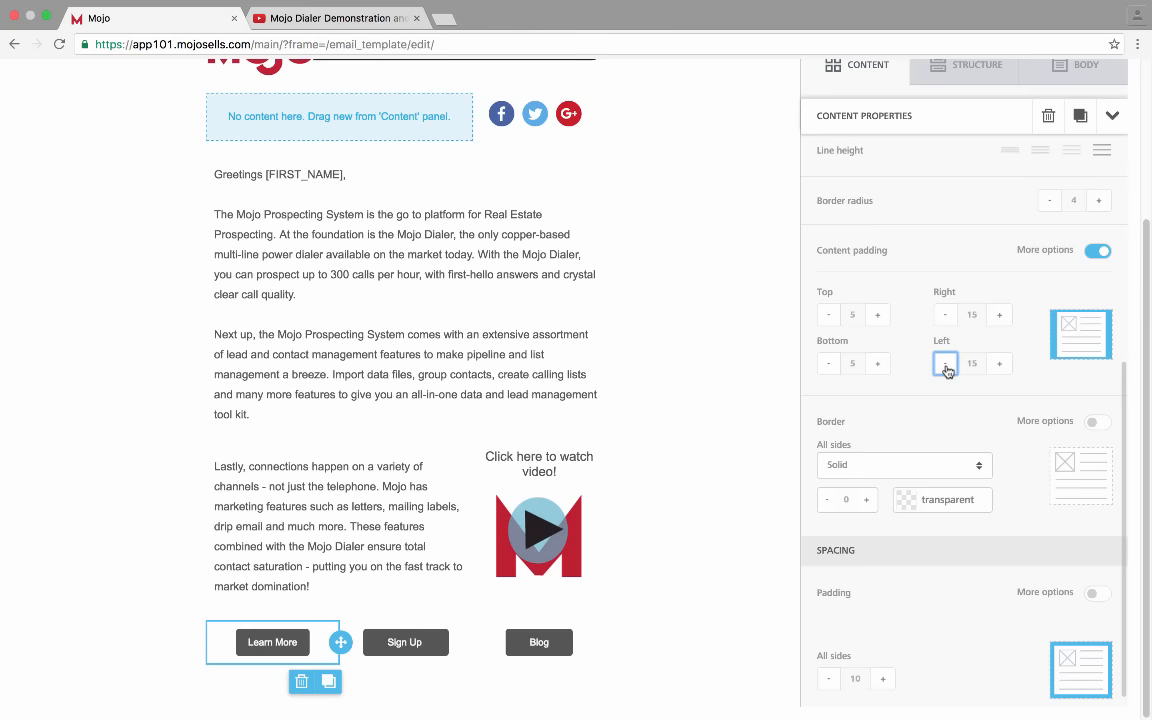
# Reduce the Sign Up button's left and right padding to 25
pyautogui.click(420, 645)
pyautogui.scroll(1, 957, 400)
pyautogui.scroll(-3, 957, 450)
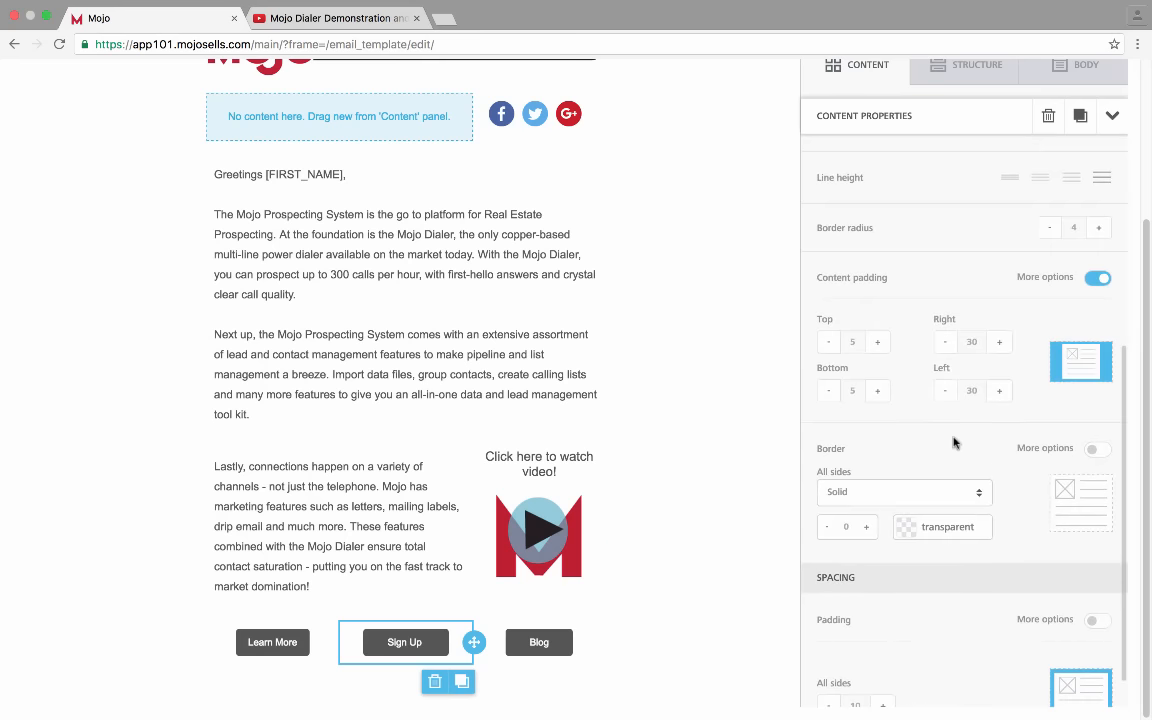
pyautogui.click(945, 342)
pyautogui.click(945, 390)
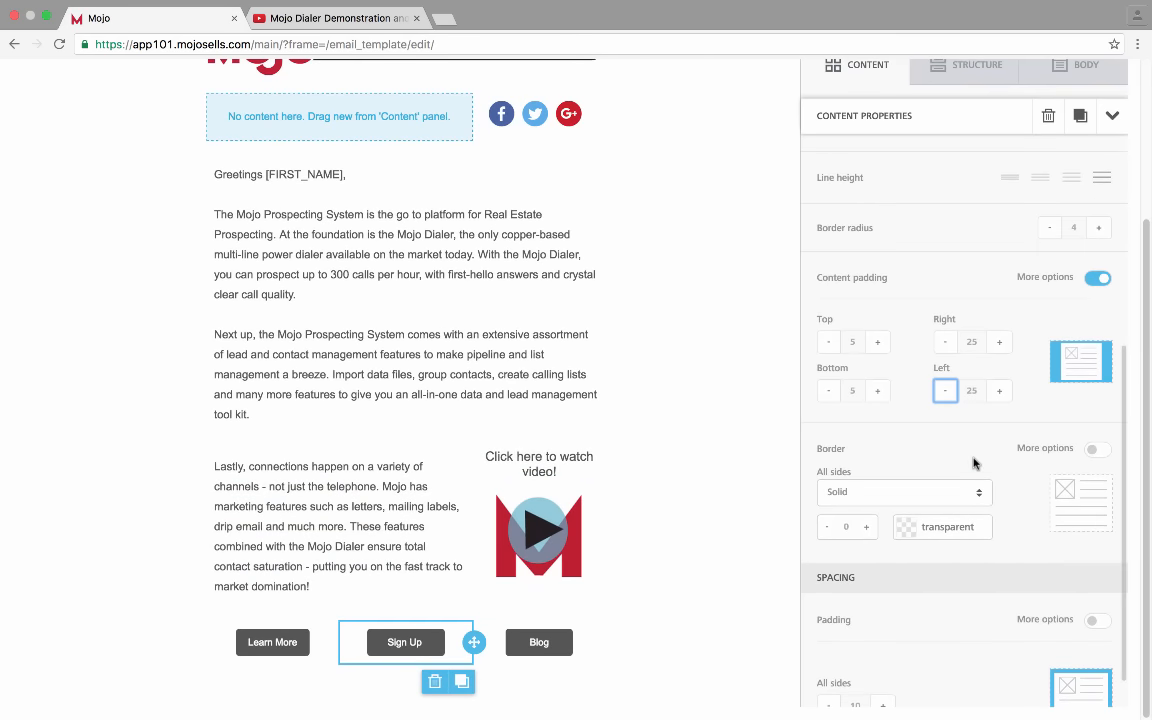
# Add a three-column row under the buttons and drop a Text block into its first column
pyautogui.click(994, 78)
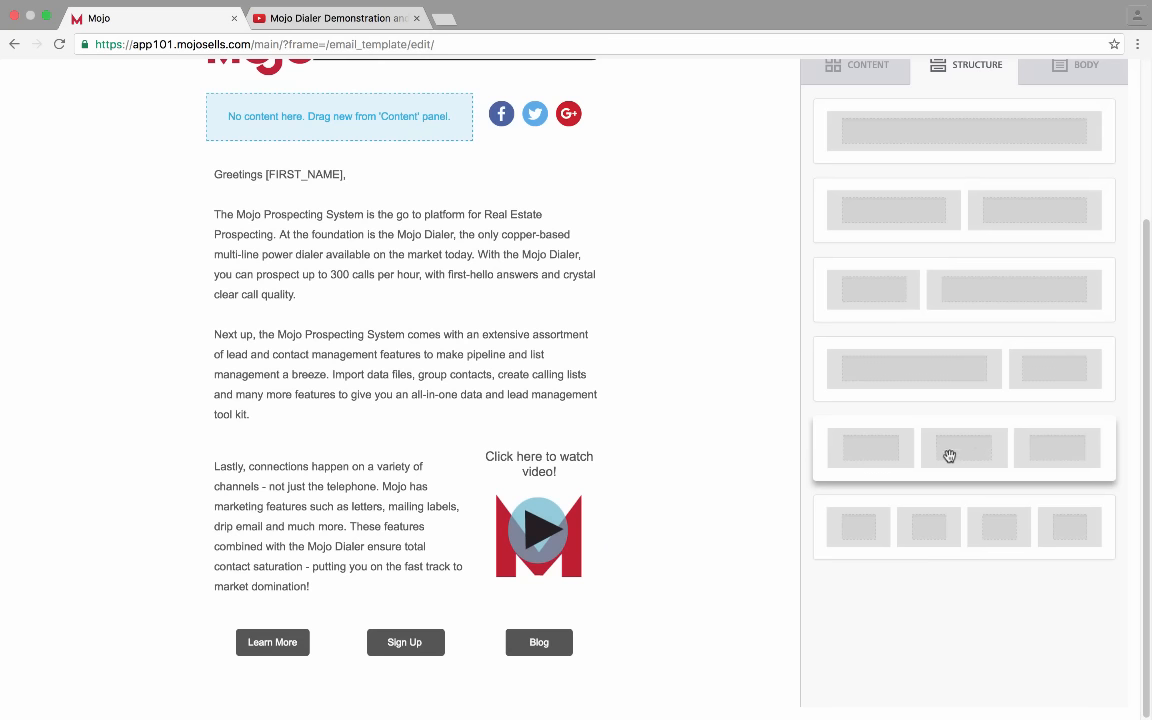
pyautogui.moveTo(958, 455); pyautogui.dragTo(306, 663)
pyautogui.scroll(-5, 306, 663)
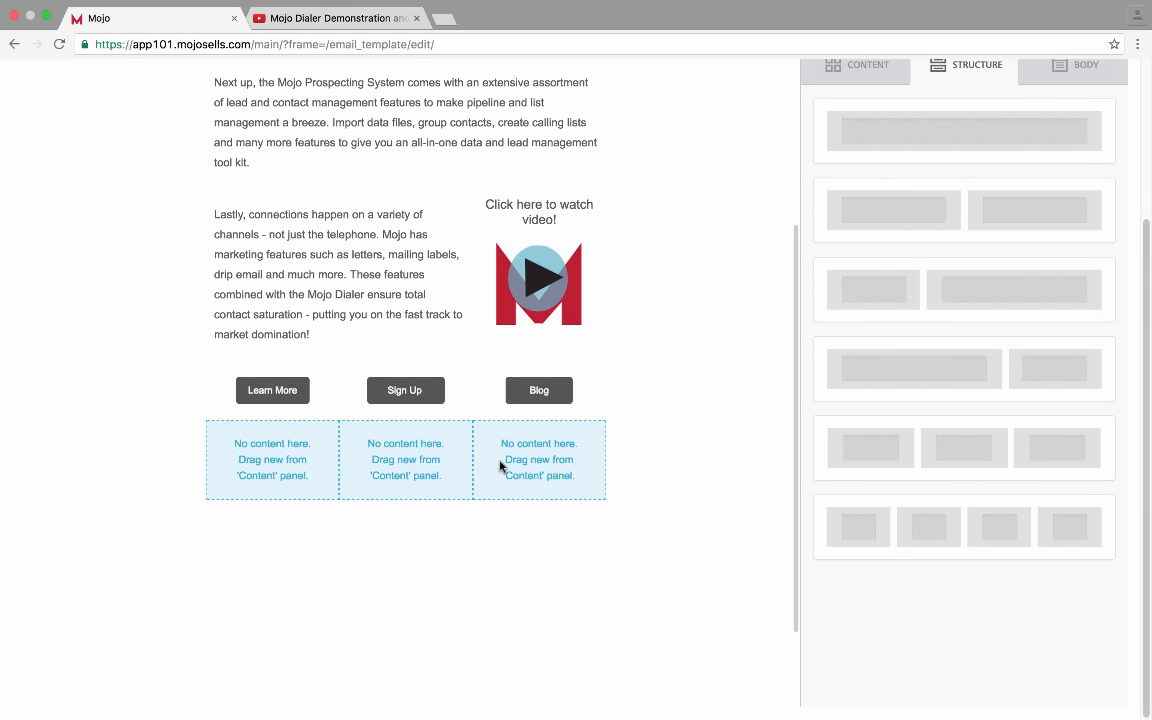
pyautogui.click(884, 76)
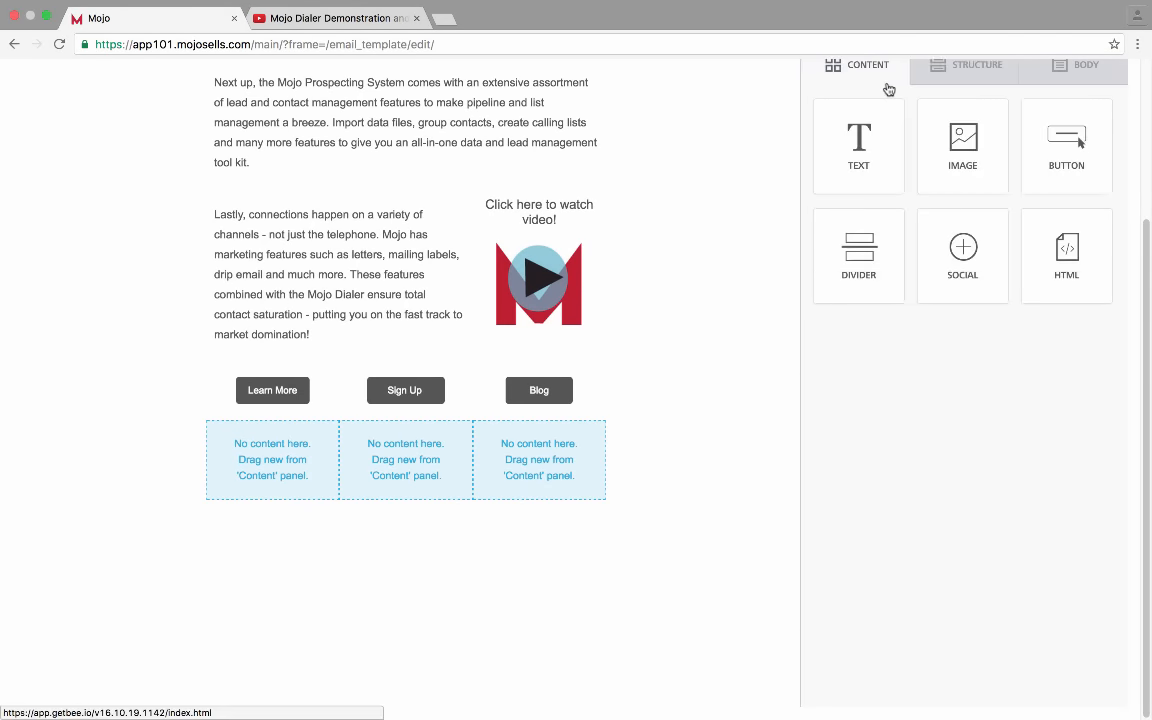
pyautogui.moveTo(858, 141); pyautogui.dragTo(241, 443)
# Type 'Mojo Selling Solutions' followed by the company's street, city and ZIP lines
pyautogui.click(284, 441)
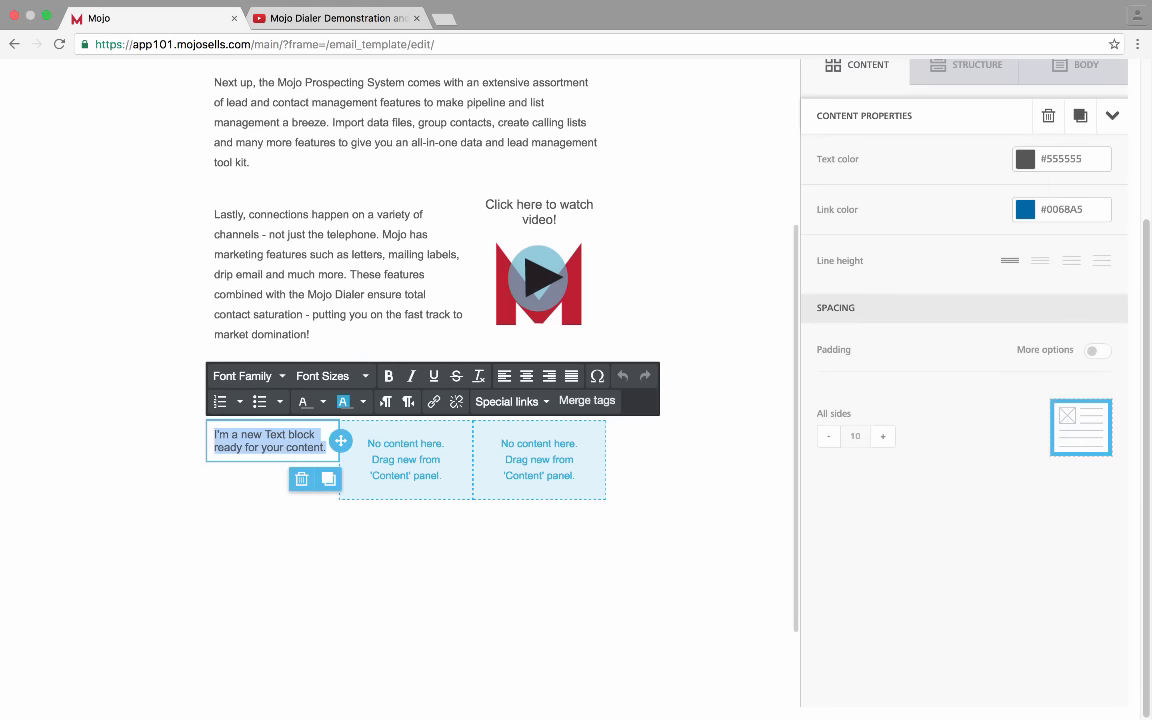
pyautogui.write('Mojo Selo')
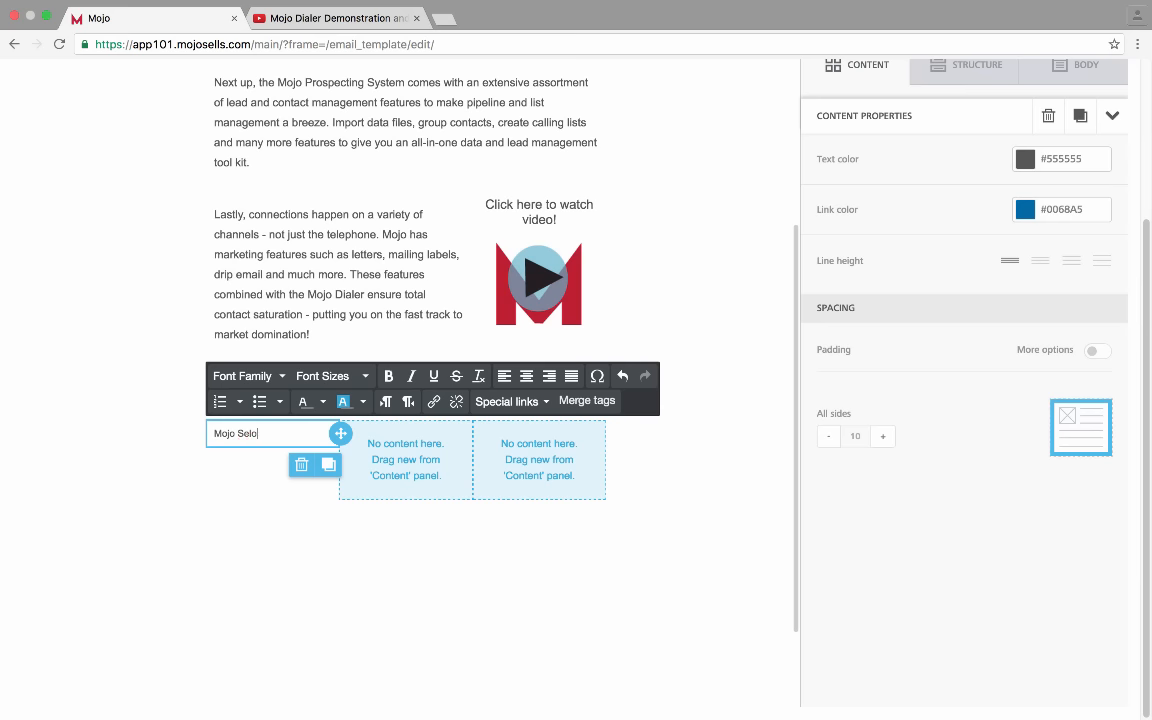
pyautogui.press('BackSpace')
pyautogui.write('ling Solutions, LLC')
pyautogui.press('Return')
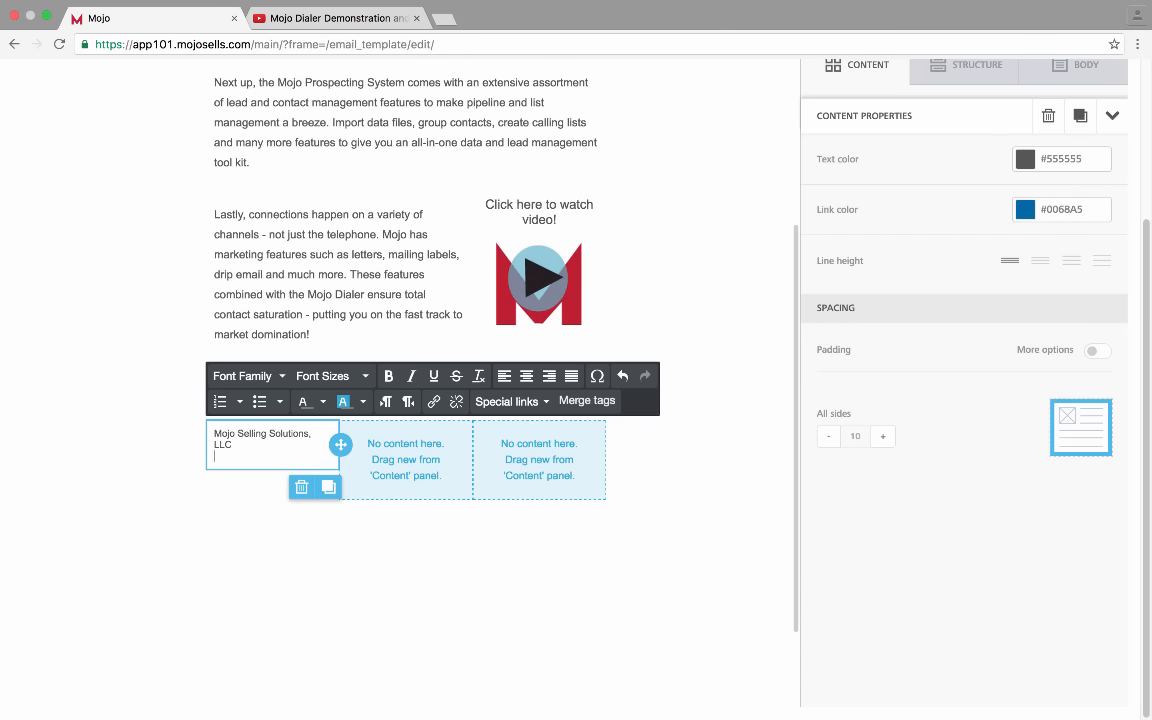
pyautogui.press('BackSpace')
pyautogui.press('BackSpace')
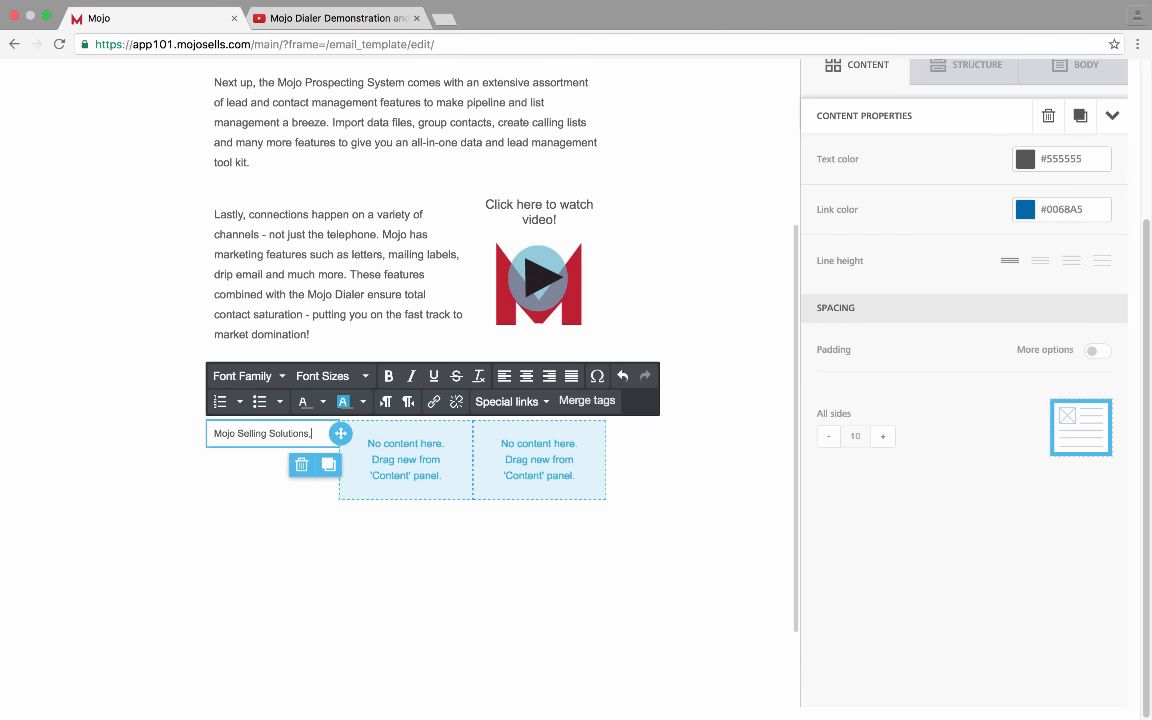
pyautogui.press('Return')
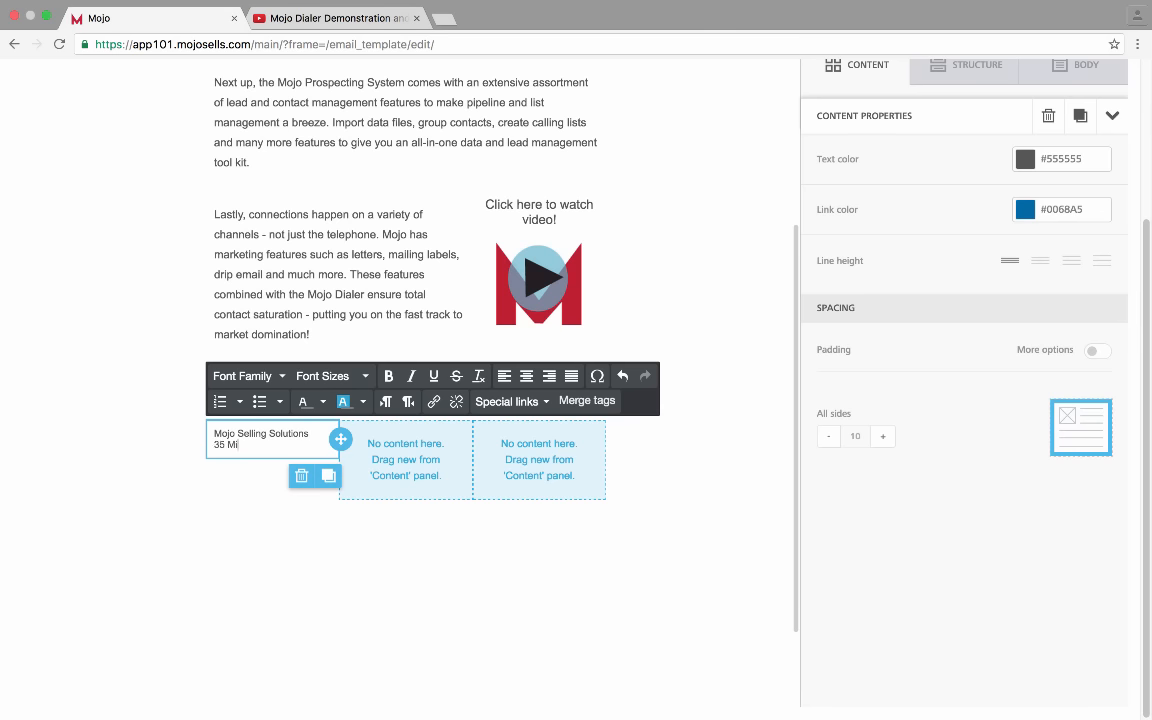
pyautogui.press('Return')
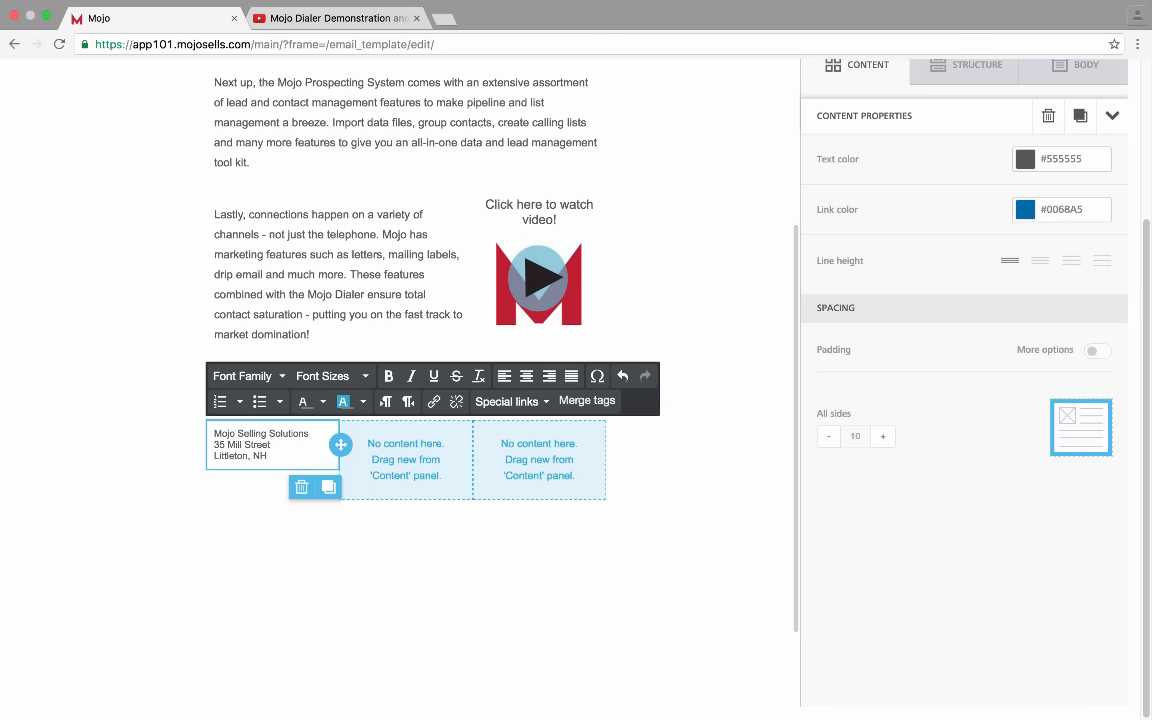
pyautogui.press('Return')
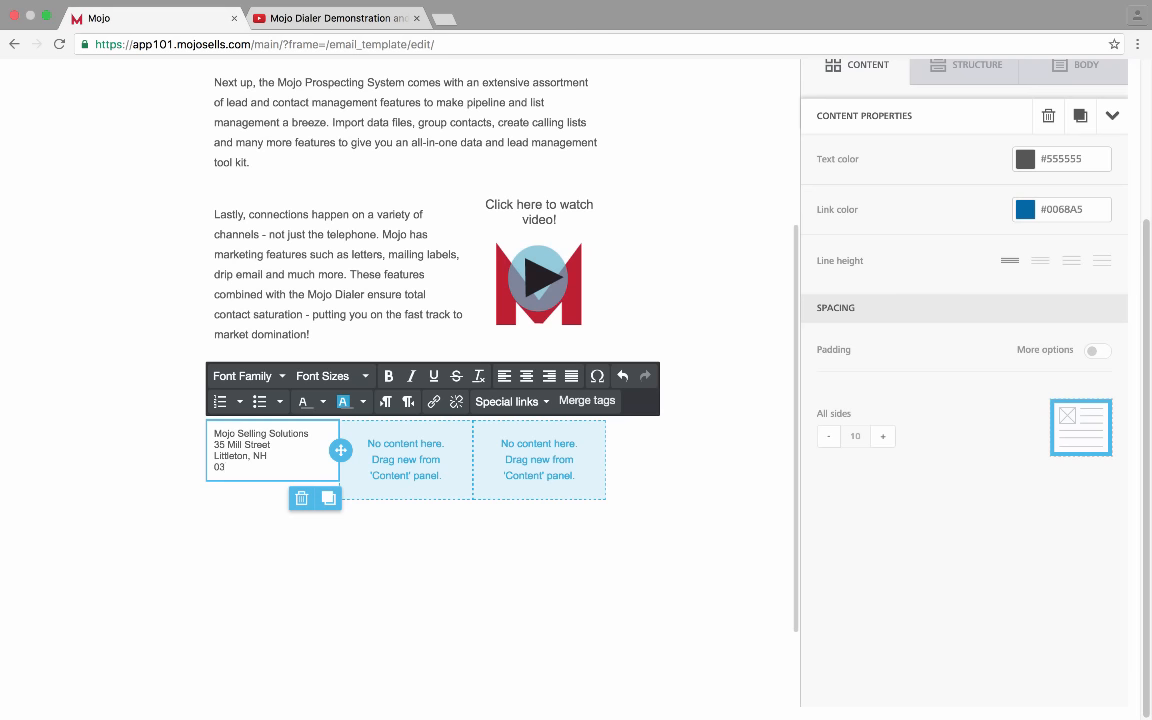
pyautogui.click(215, 467)
pyautogui.press('BackSpace')
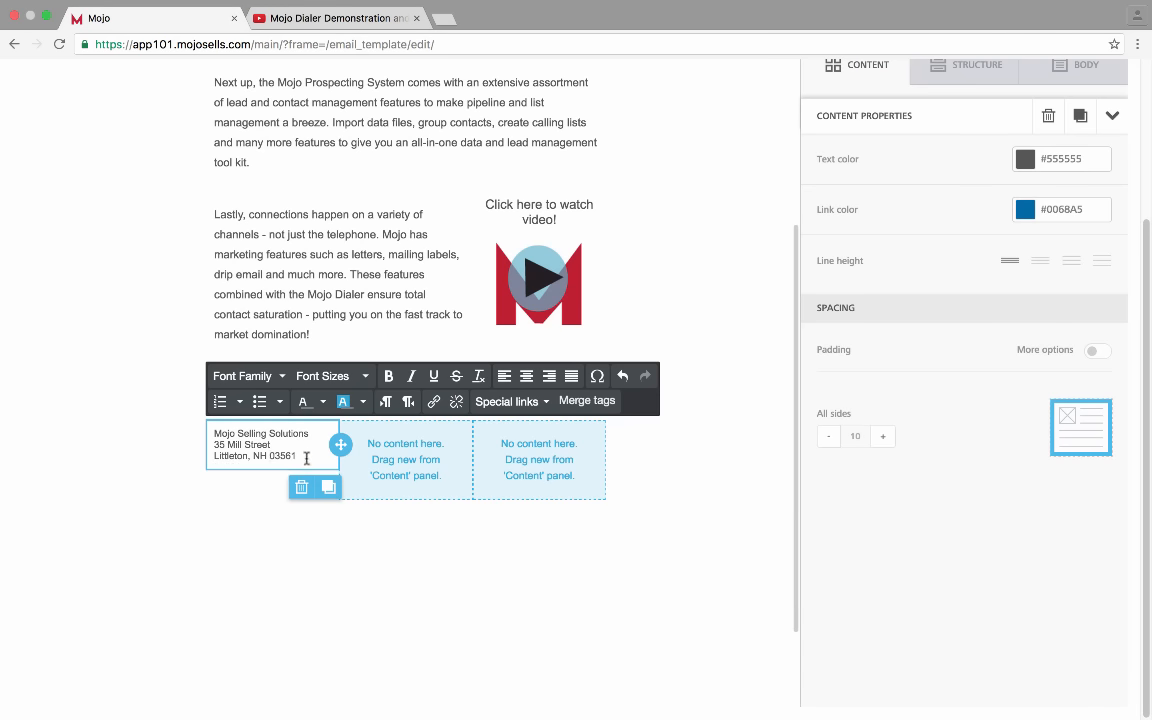
pyautogui.press('Return')
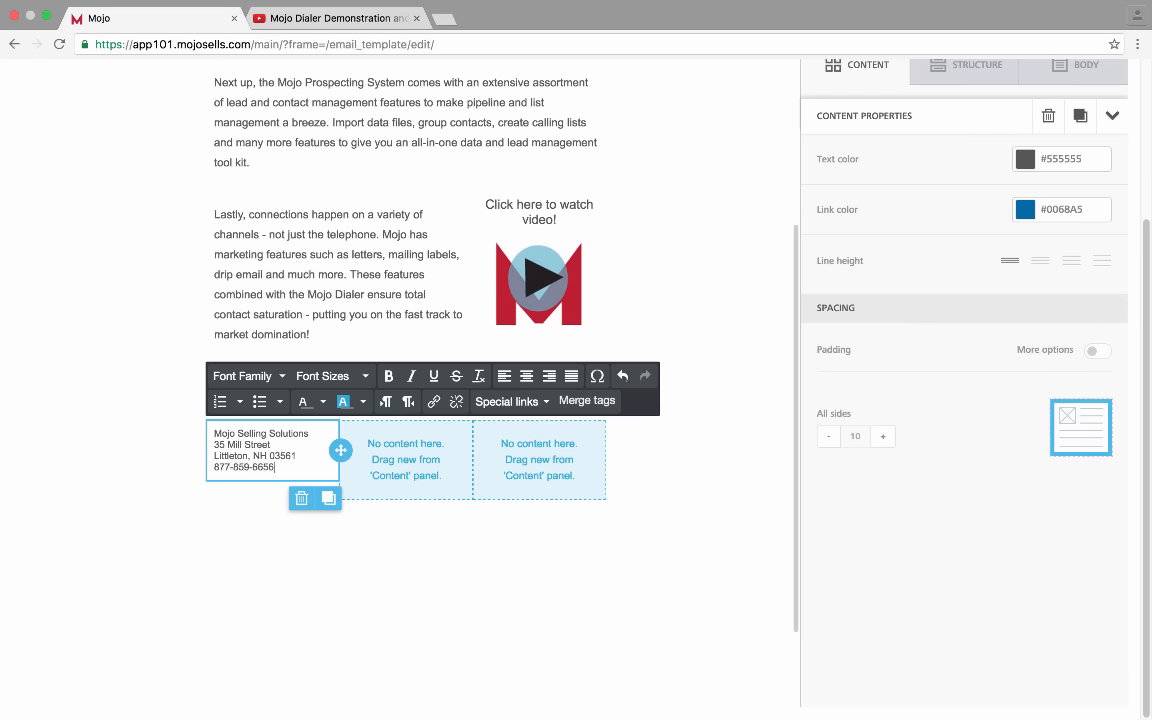
pyautogui.press('Return')
pyautogui.write('www.mojosells')
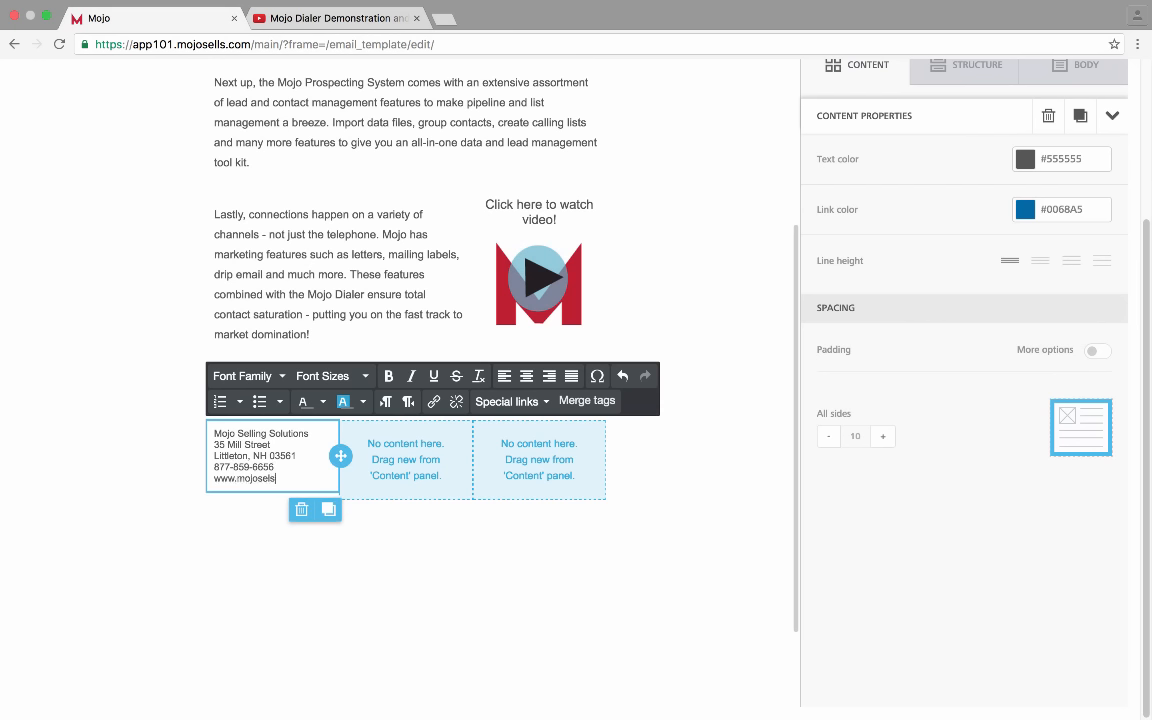
pyautogui.write('.com')
pyautogui.press('Return')
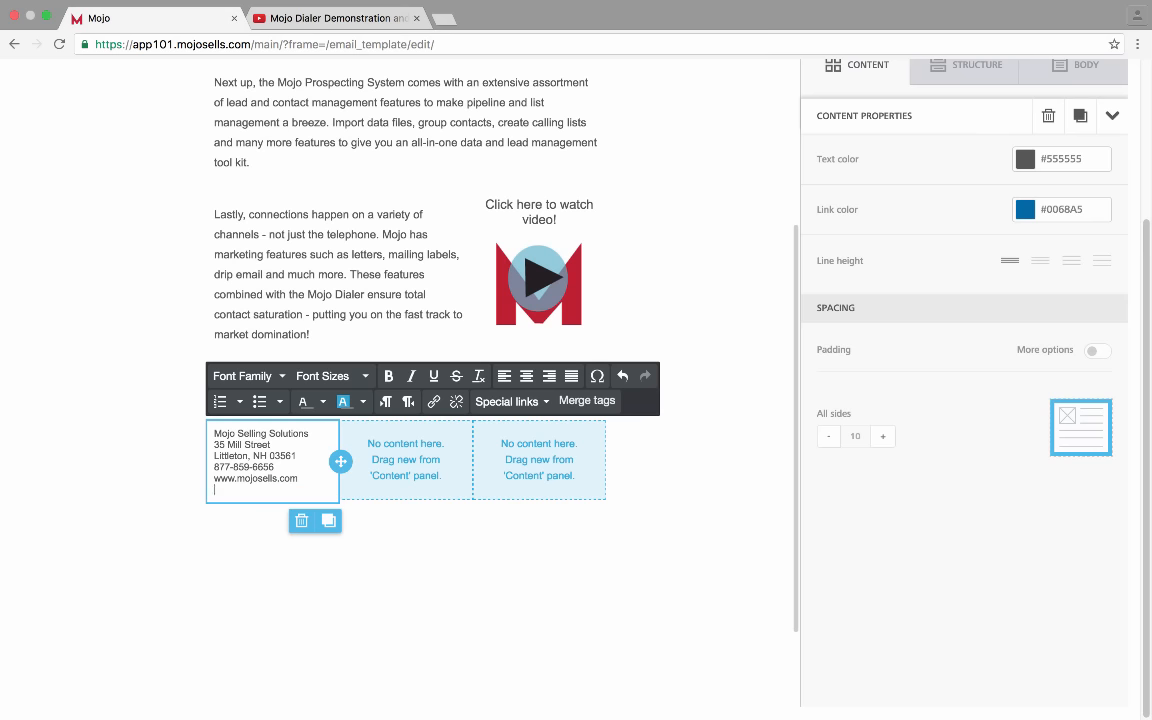
# Centre-align all the contact-detail lines, undoing the stray phone-line-only centring
pyautogui.moveTo(300, 490); pyautogui.dragTo(207, 428)
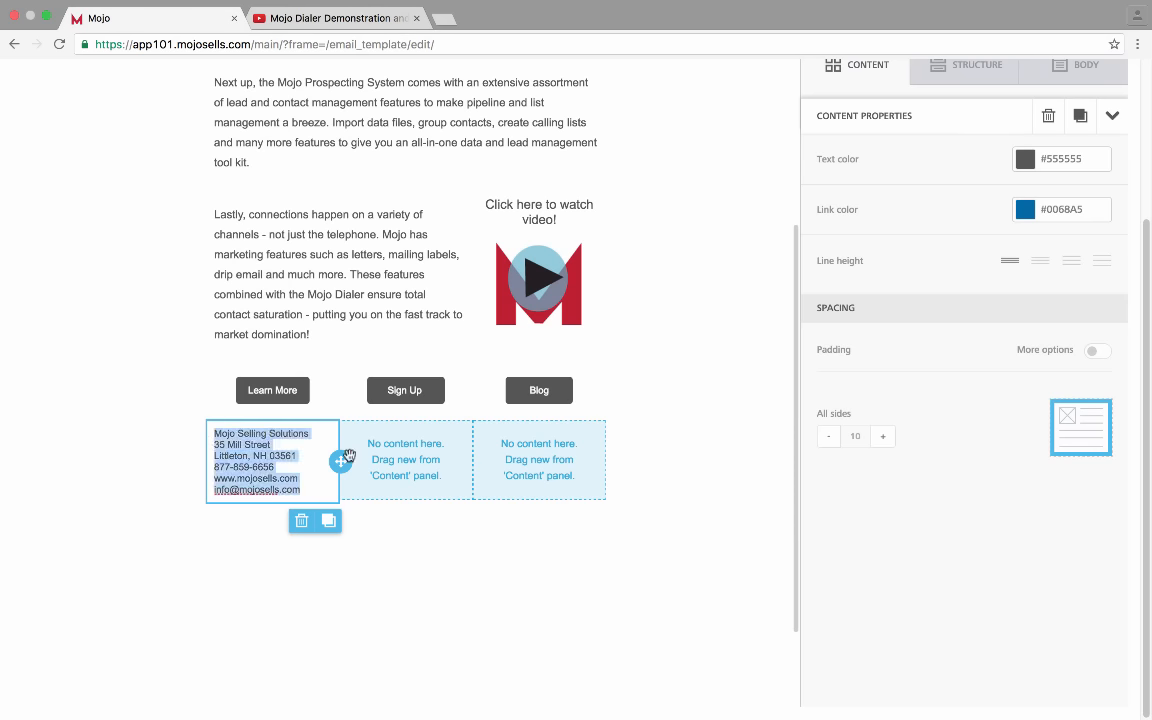
pyautogui.tripleClick(238, 467)
pyautogui.click(535, 378)
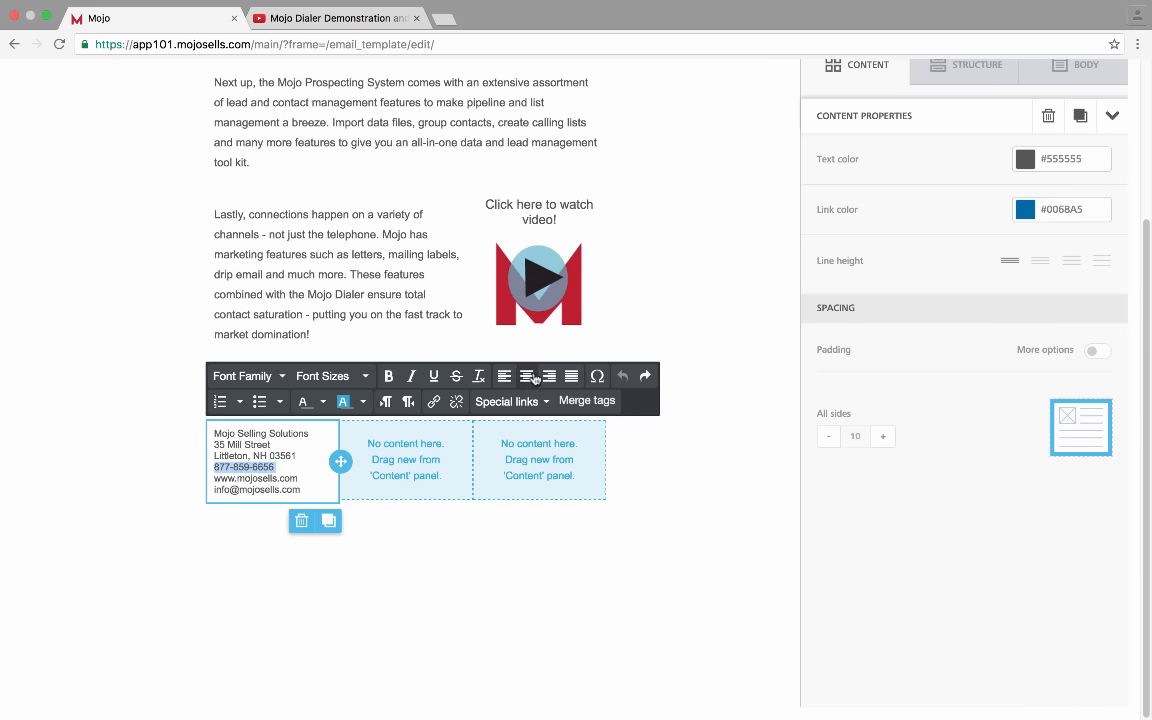
pyautogui.press('super+z')
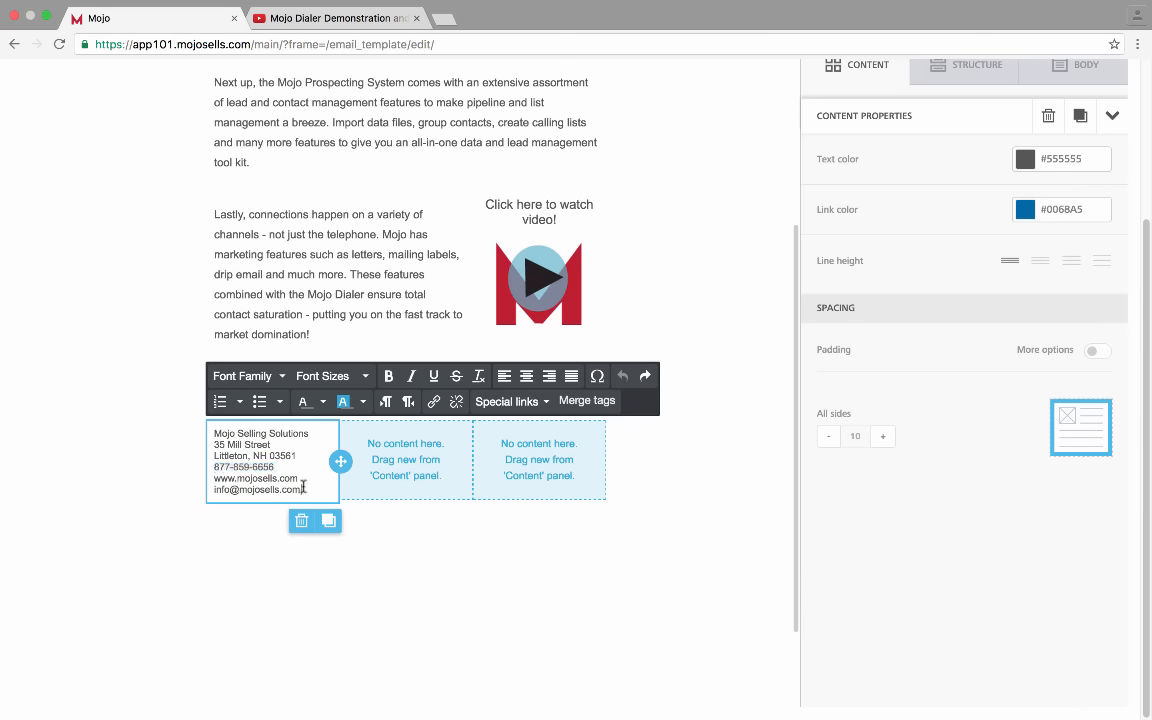
pyautogui.click(526, 376)
pyautogui.moveTo(321, 483); pyautogui.dragTo(192, 384)
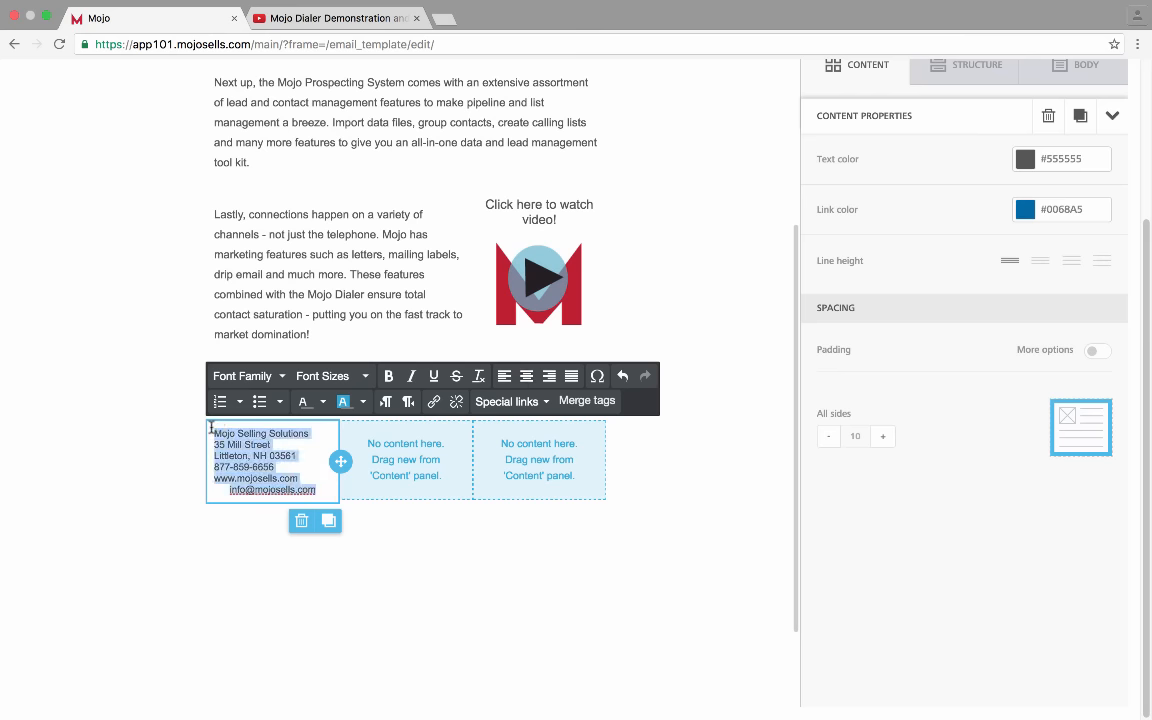
pyautogui.click(526, 376)
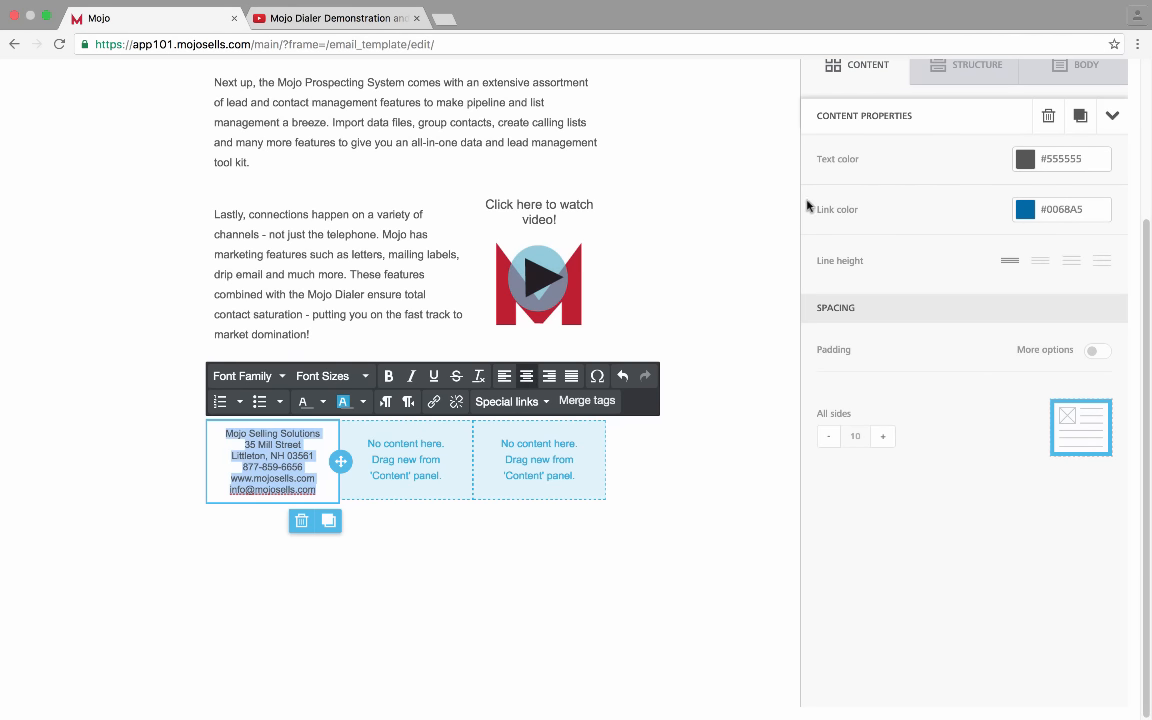
pyautogui.scroll(2, 893, 206)
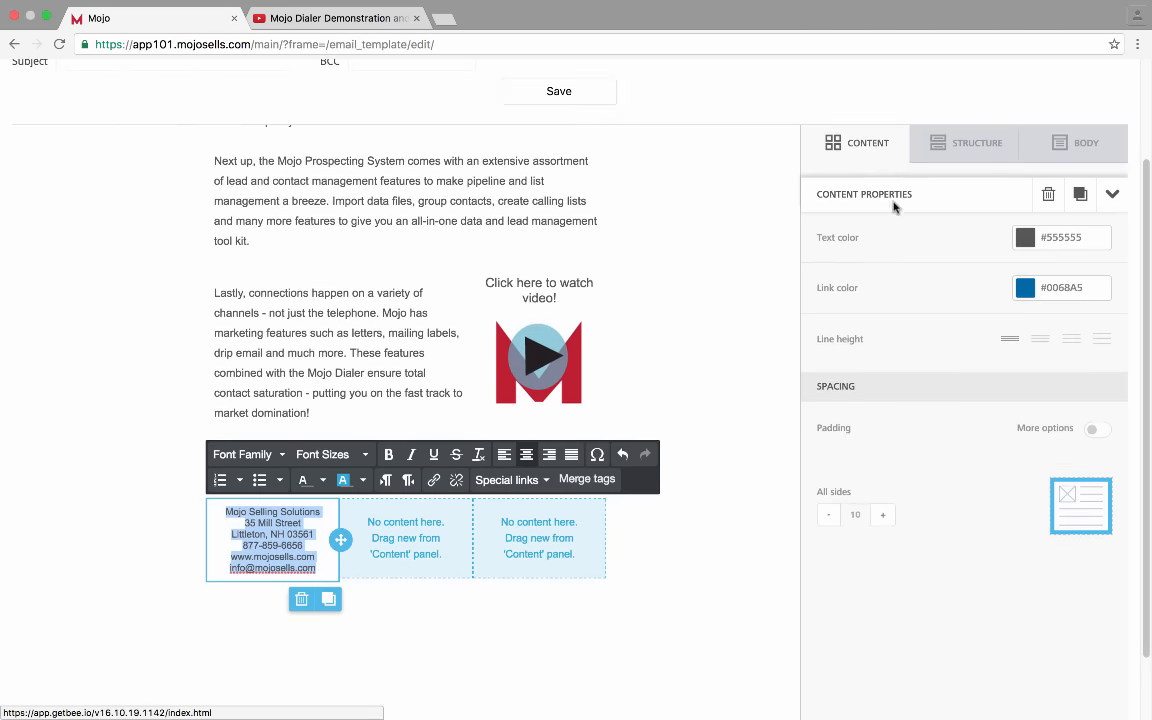
pyautogui.click(872, 150)
# Add a Text block to the middle footer column reading 'Hours of Operation:', 'Monday-Friday 9:00-5:00pm', 'Weekends: Closed'
pyautogui.moveTo(858, 218); pyautogui.dragTo(373, 520)
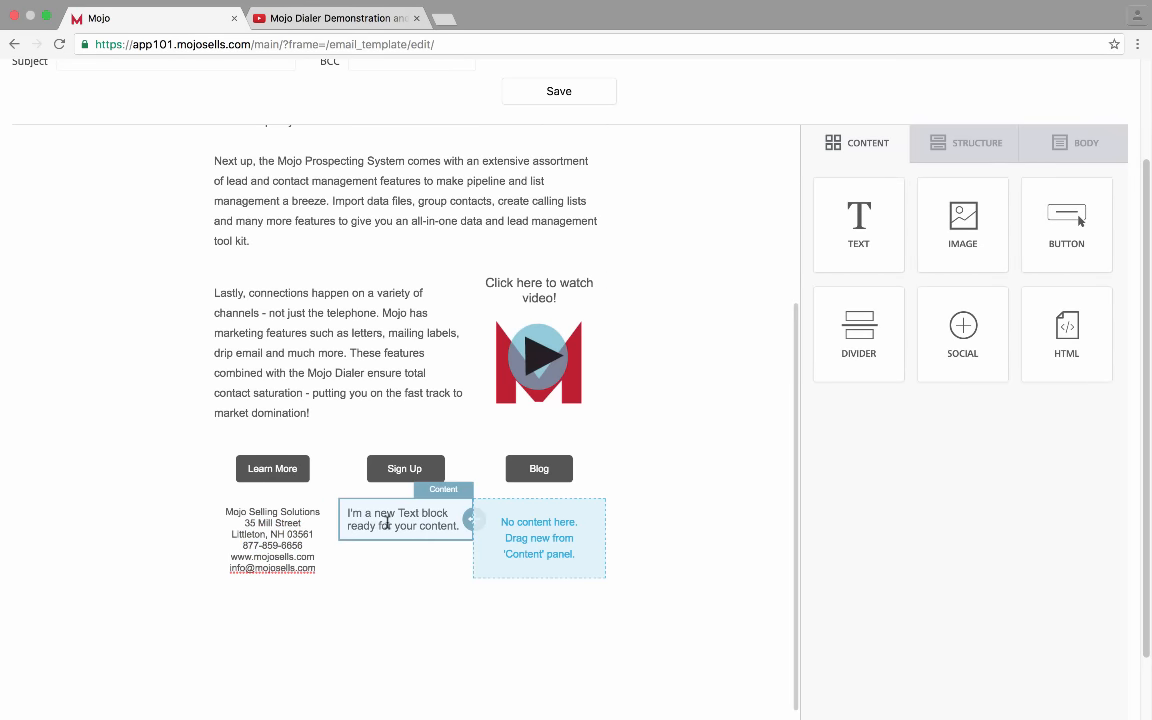
pyautogui.click(378, 522)
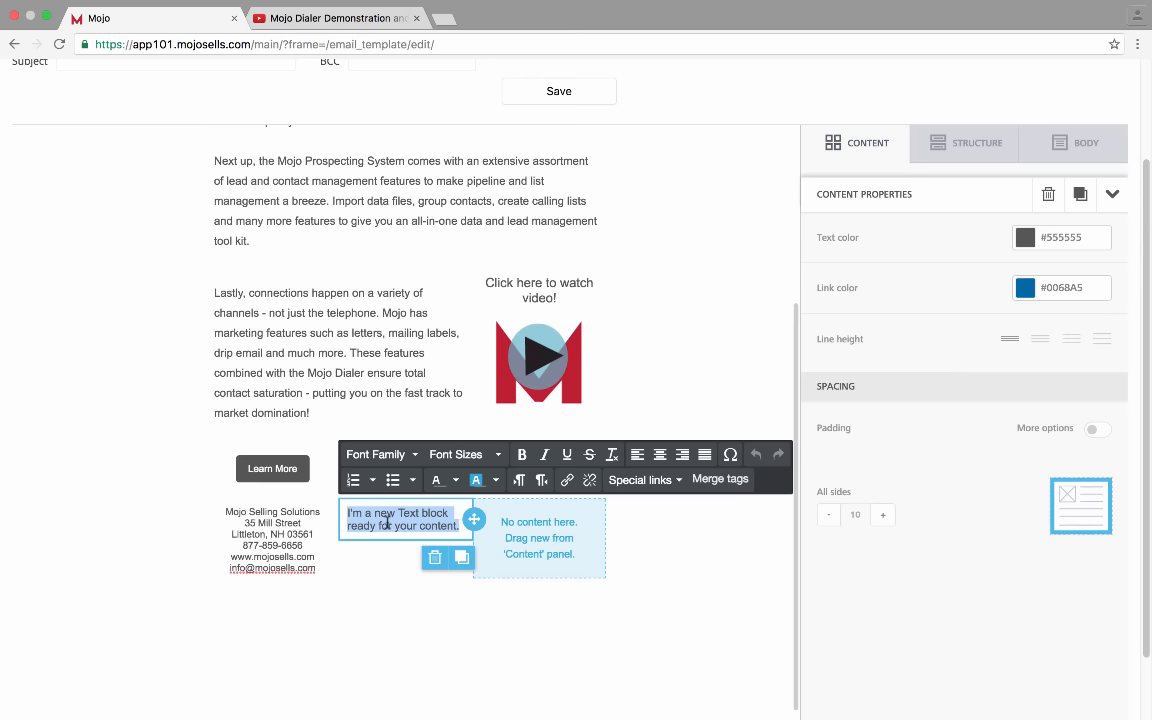
pyautogui.write('Hours of O')
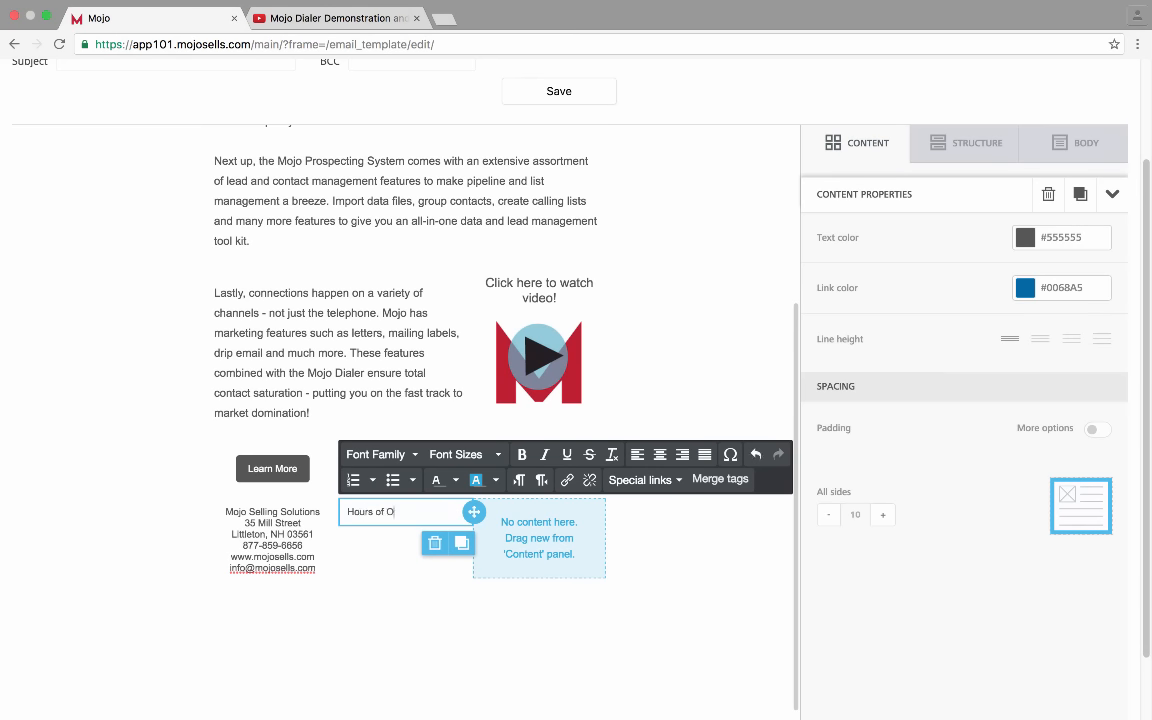
pyautogui.write('peration:')
pyautogui.press('Return')
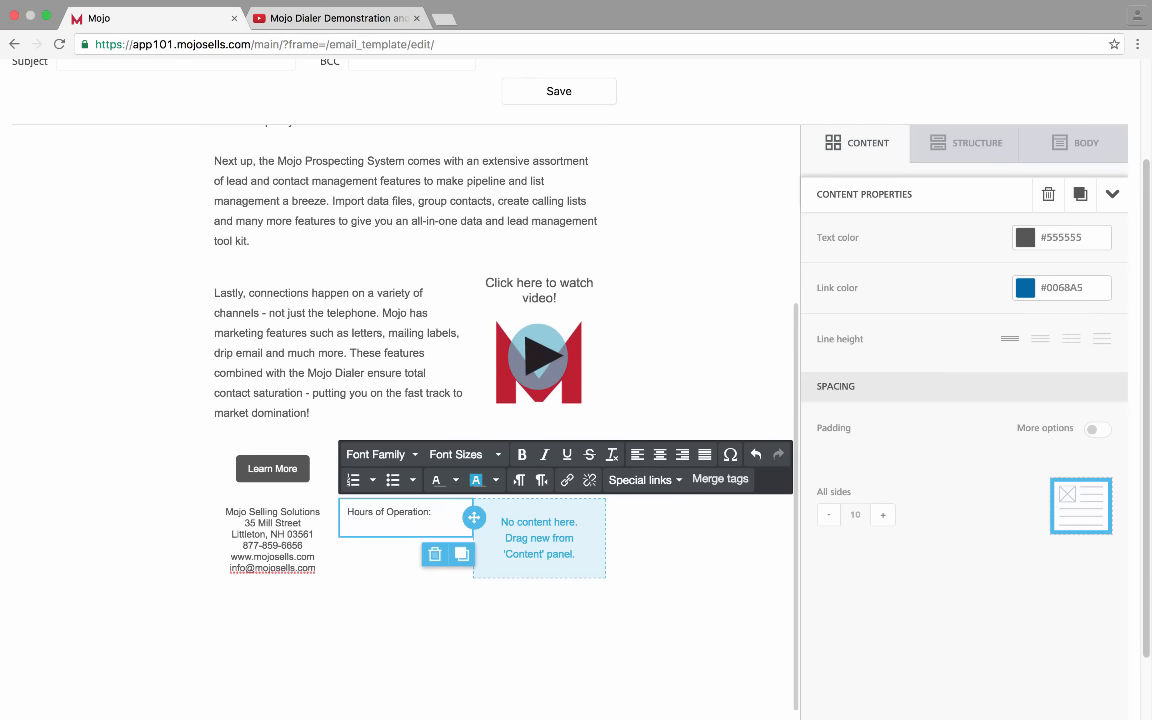
pyautogui.write('ay-Friday 9:00-5:00pm')
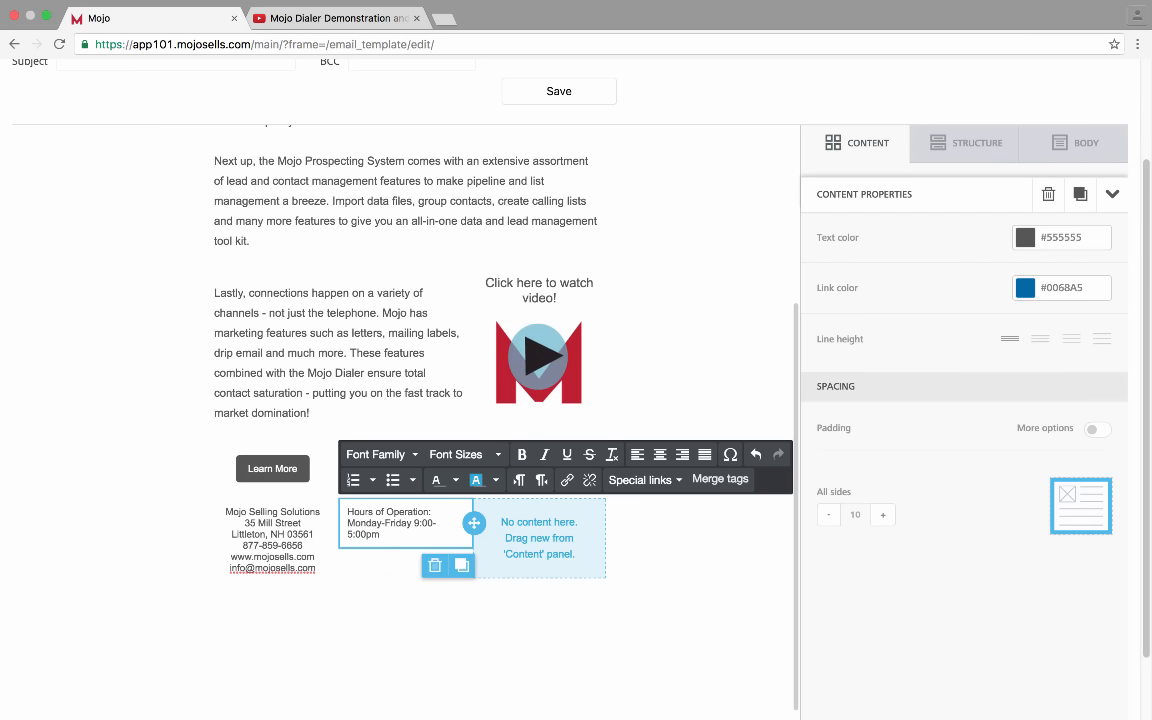
pyautogui.press('Return')
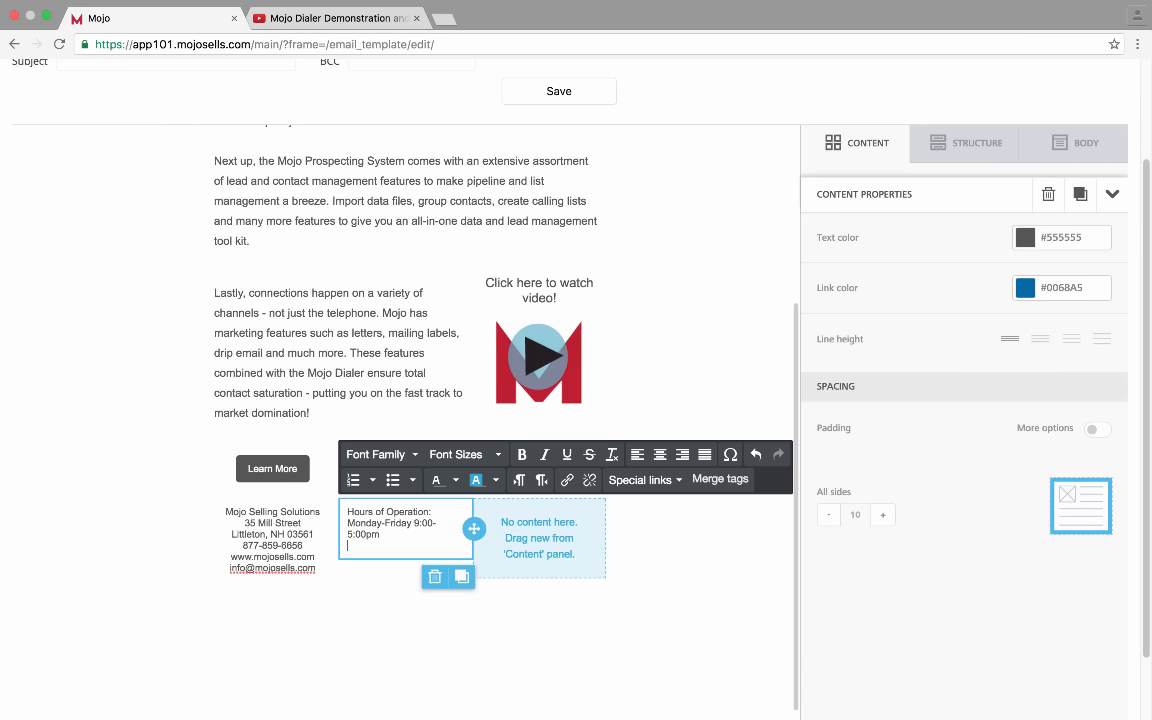
pyautogui.write('Saat')
pyautogui.press('BackSpace')
pyautogui.press('BackSpace')
pyautogui.press('BackSpace')
pyautogui.write('Weekends: Close')
pyautogui.click(554, 539)
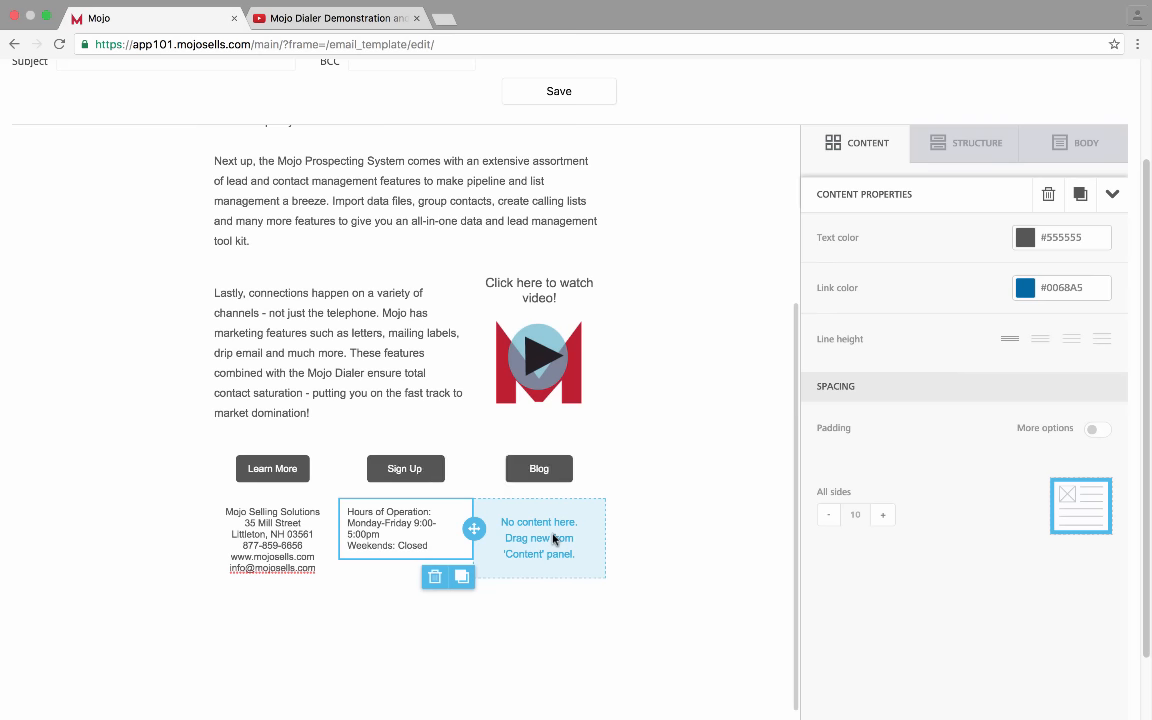
# Add a Text block to the right footer column listing Lead Manager, Power Dialer, Lead Services, Neighborhood Data
pyautogui.click(858, 146)
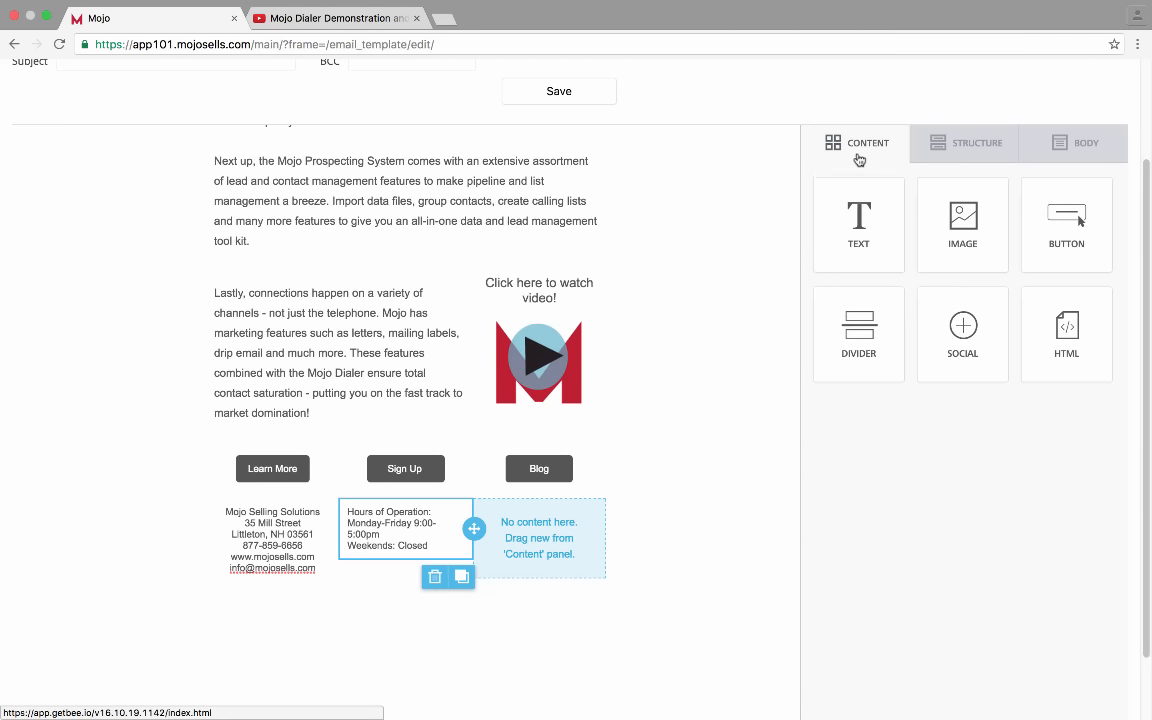
pyautogui.moveTo(855, 217); pyautogui.dragTo(510, 522)
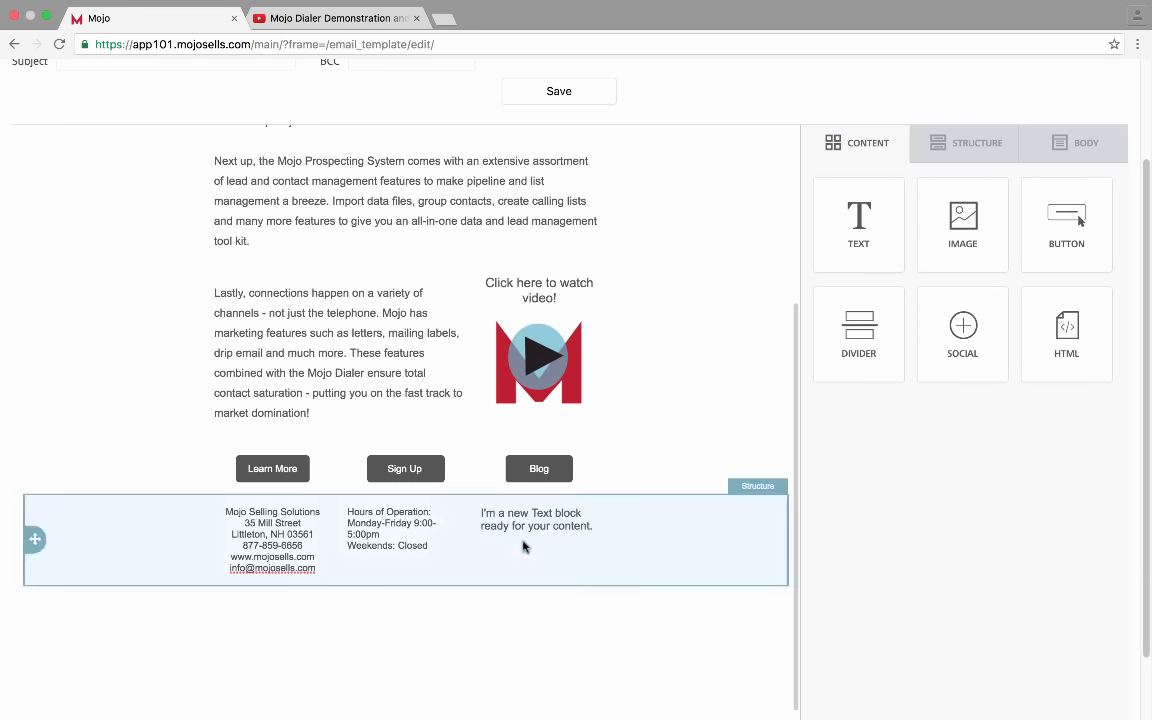
pyautogui.tripleClick(529, 522)
pyautogui.write('Lead Manager')
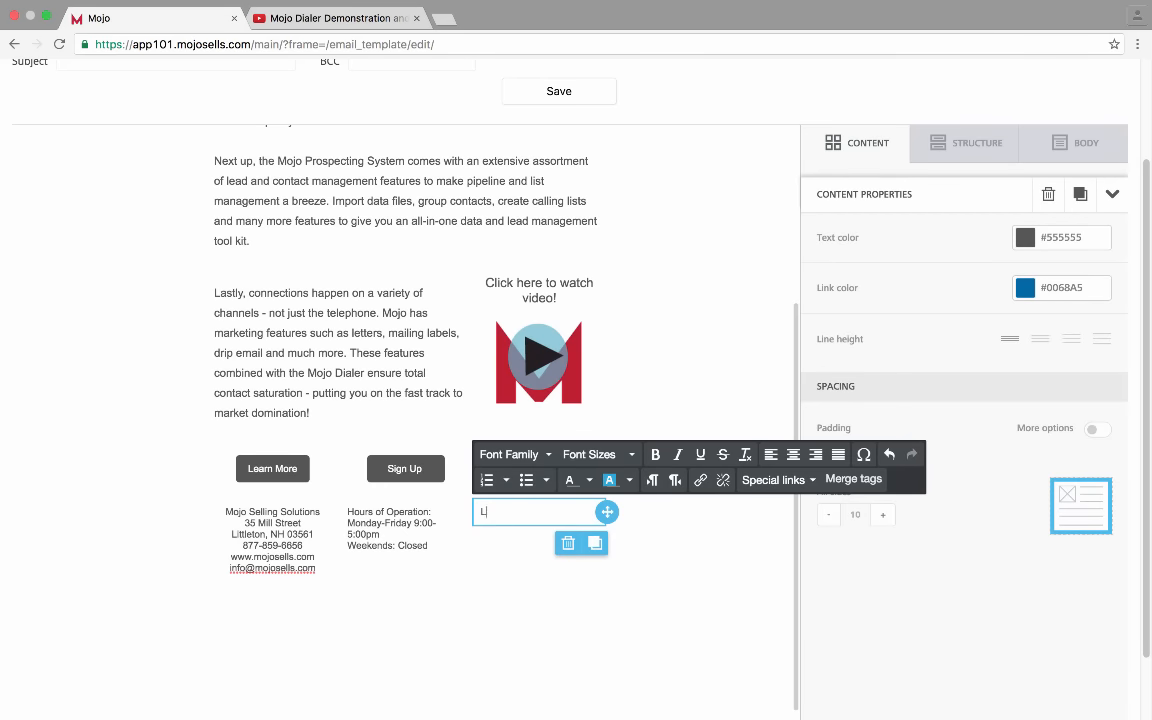
pyautogui.press('Return')
pyautogui.write('Power Dialer')
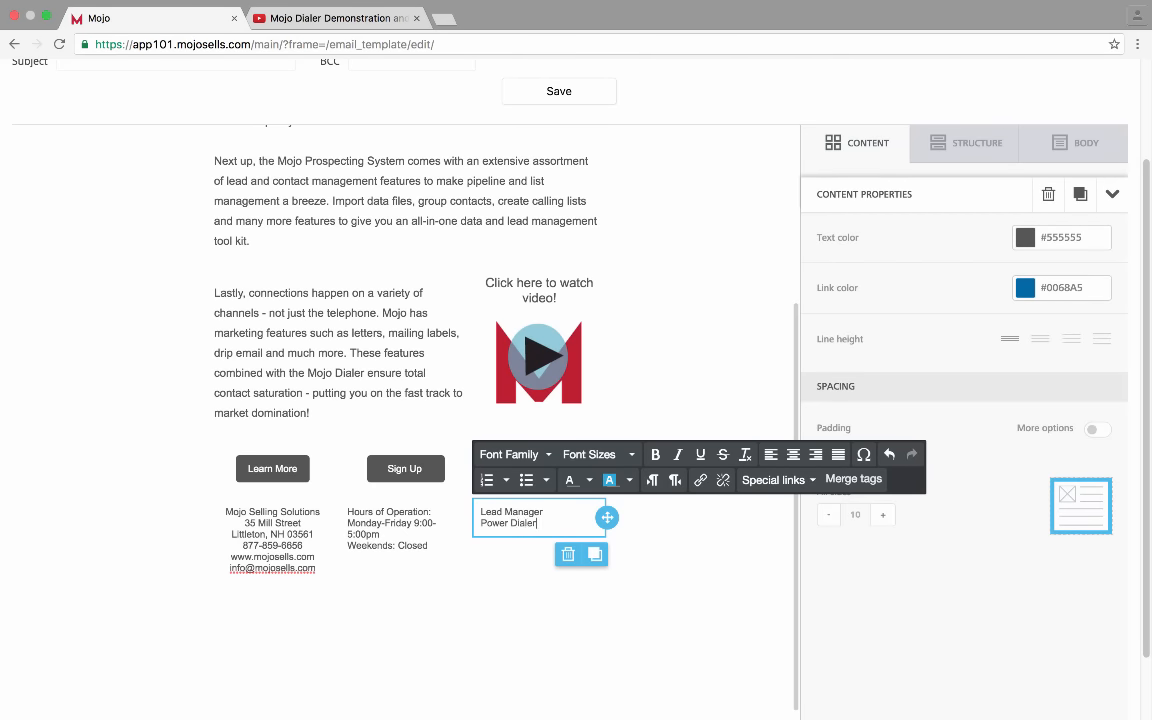
pyautogui.press('Return')
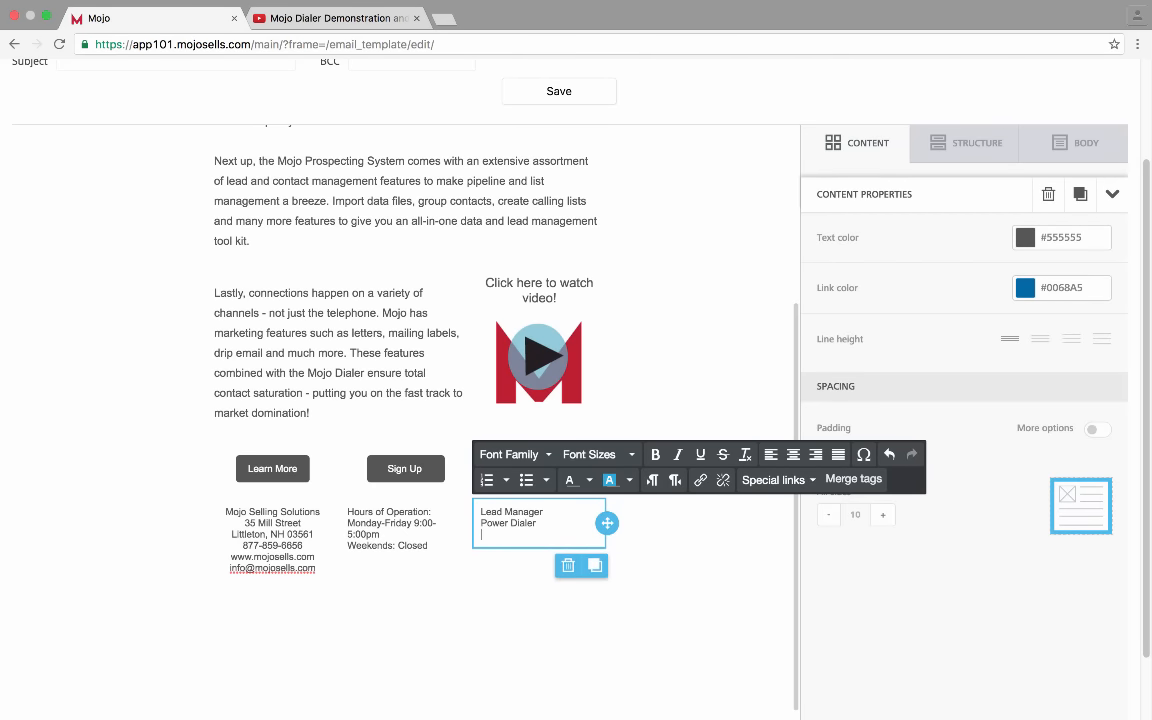
pyautogui.write('Lead Services')
pyautogui.press('Return')
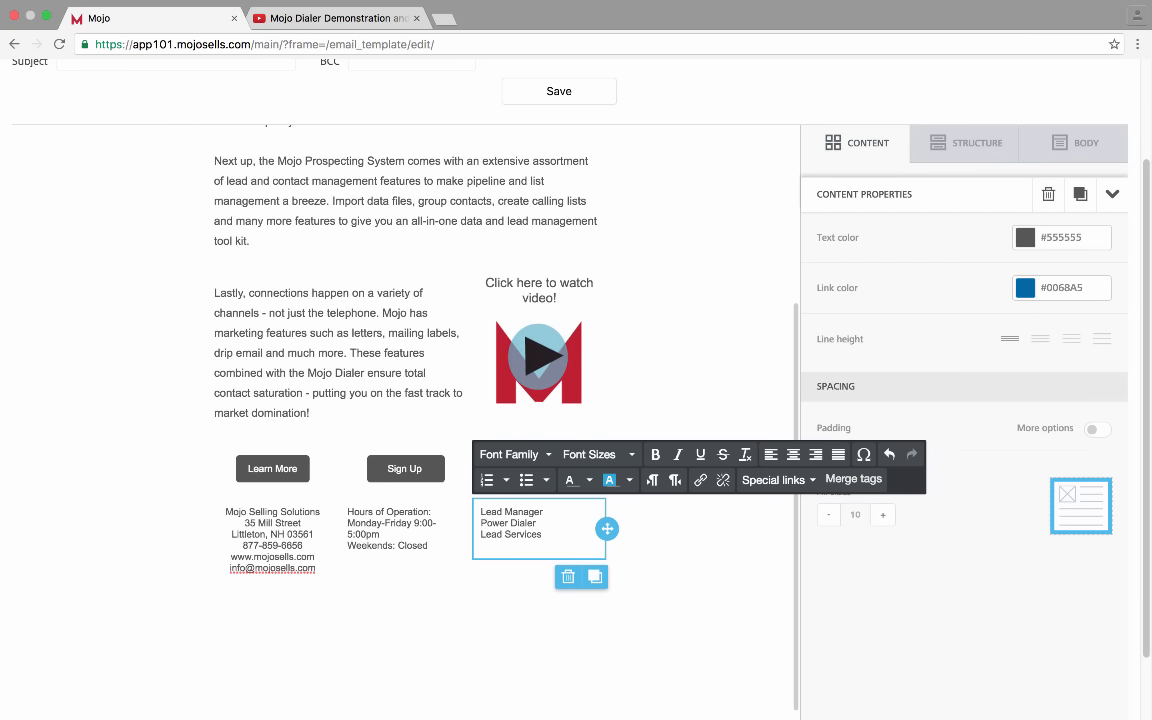
pyautogui.write('Neighborhodo D')
pyautogui.press('BackSpace')
pyautogui.press('BackSpace')
pyautogui.press('BackSpace')
pyautogui.write('od Dal')
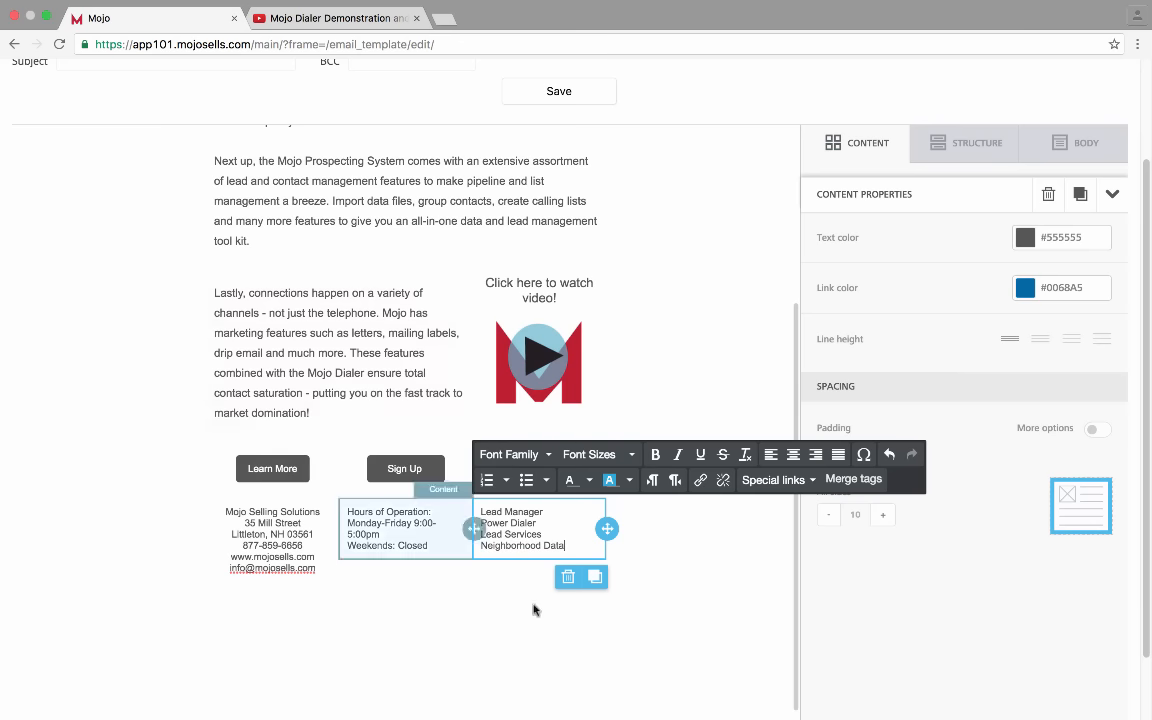
# Centre all lines of the Hours of Operation text block
pyautogui.click(748, 664)
pyautogui.doubleClick(391, 513)
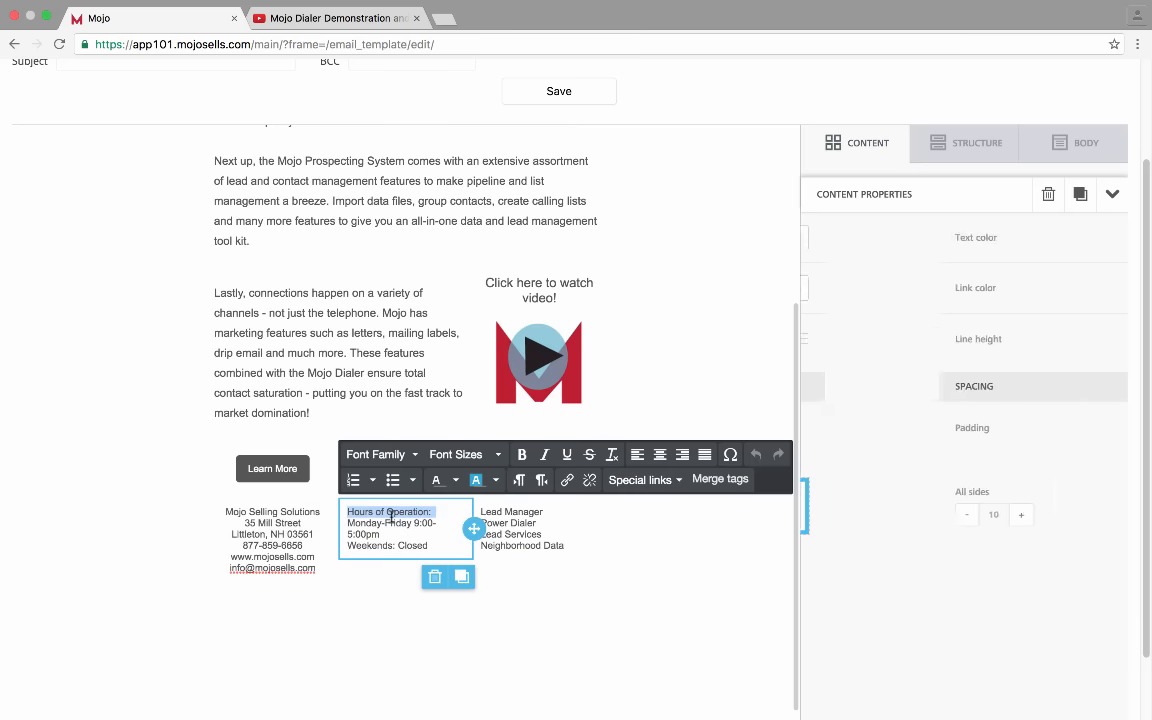
pyautogui.click(432, 546)
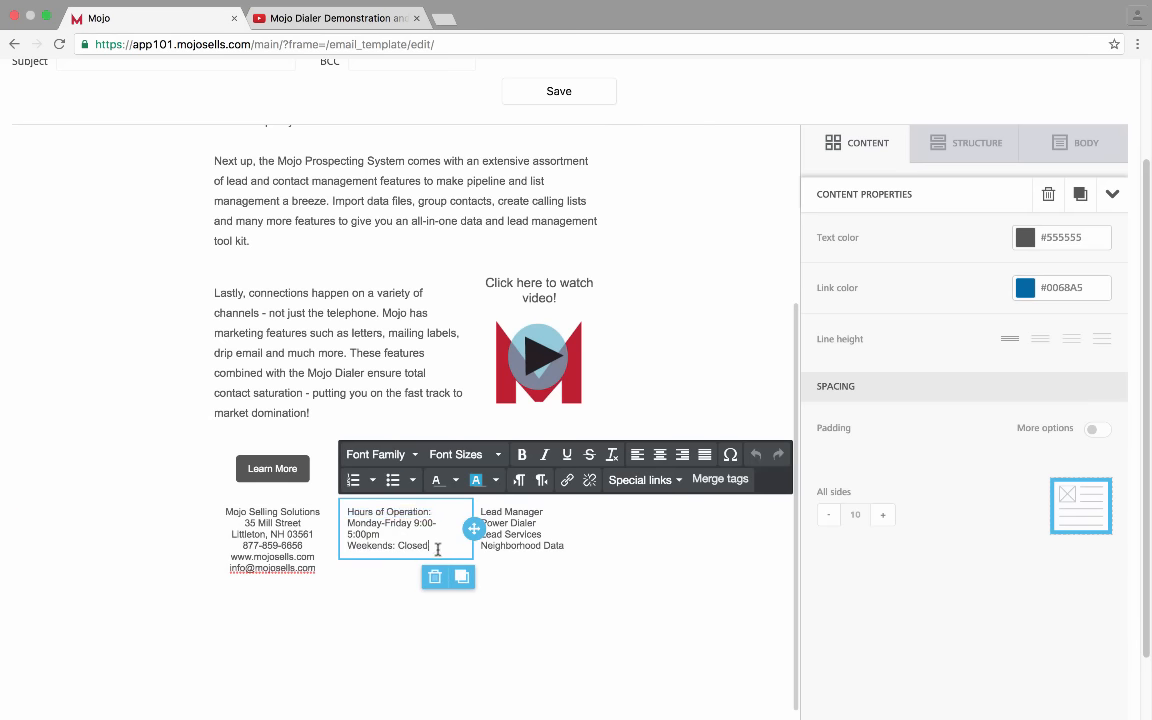
pyautogui.click(660, 455)
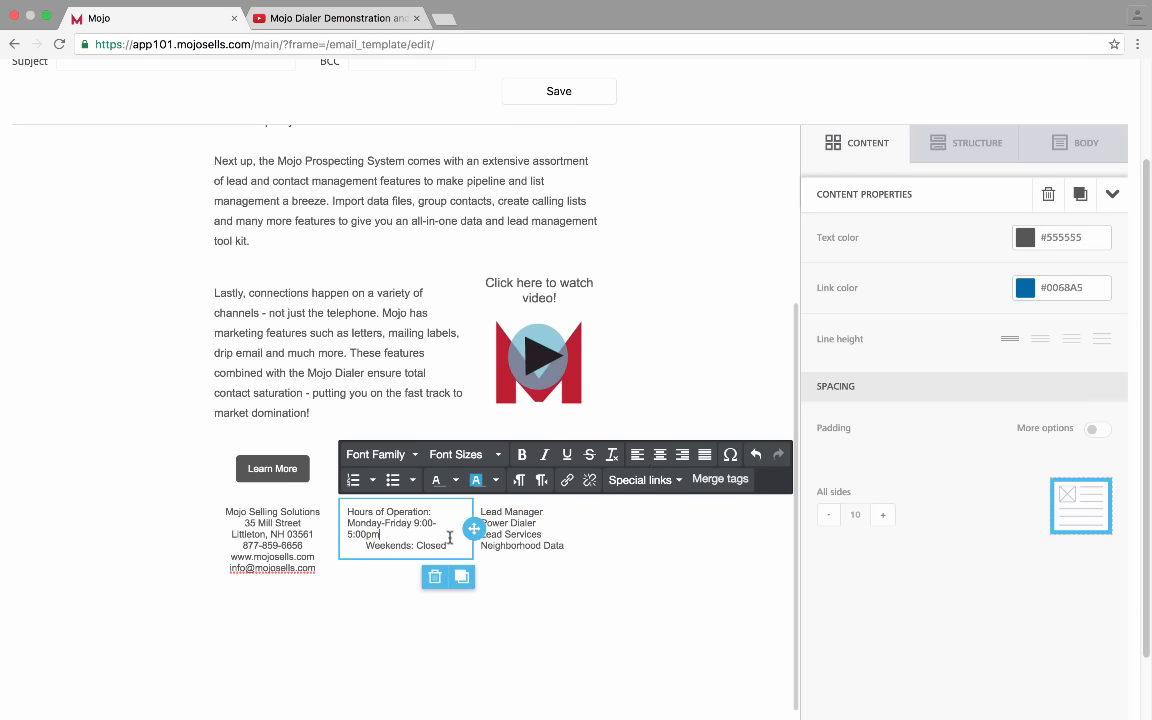
pyautogui.moveTo(381, 535); pyautogui.dragTo(349, 510)
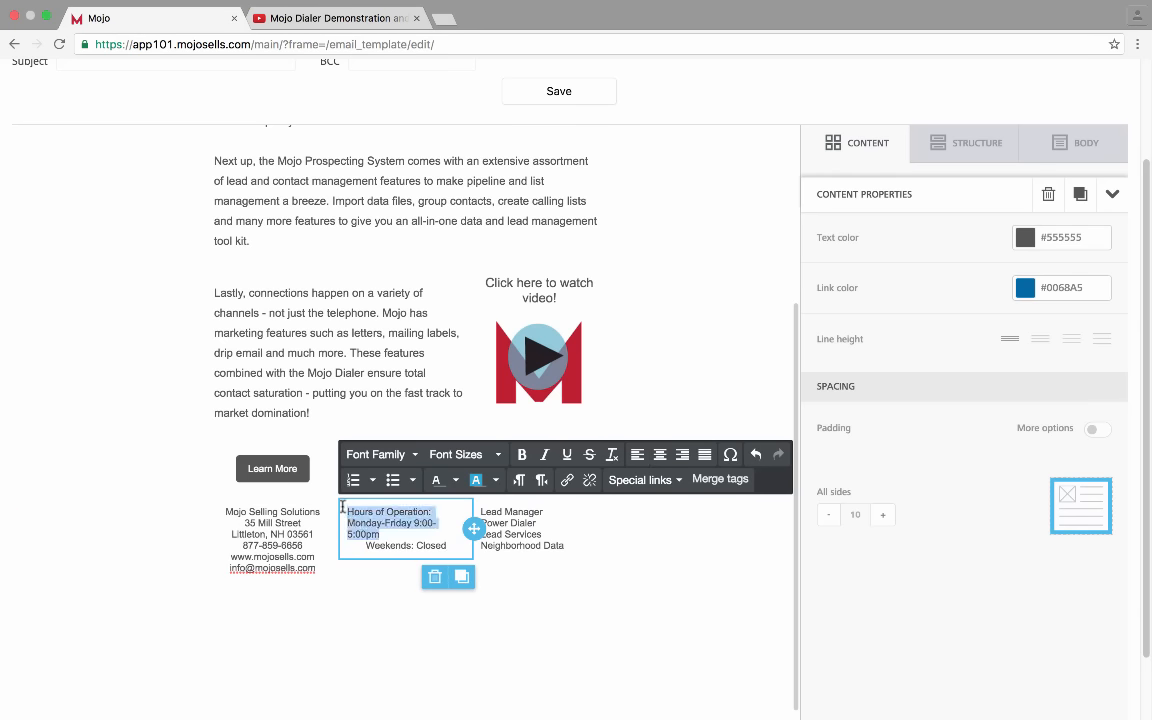
pyautogui.click(660, 455)
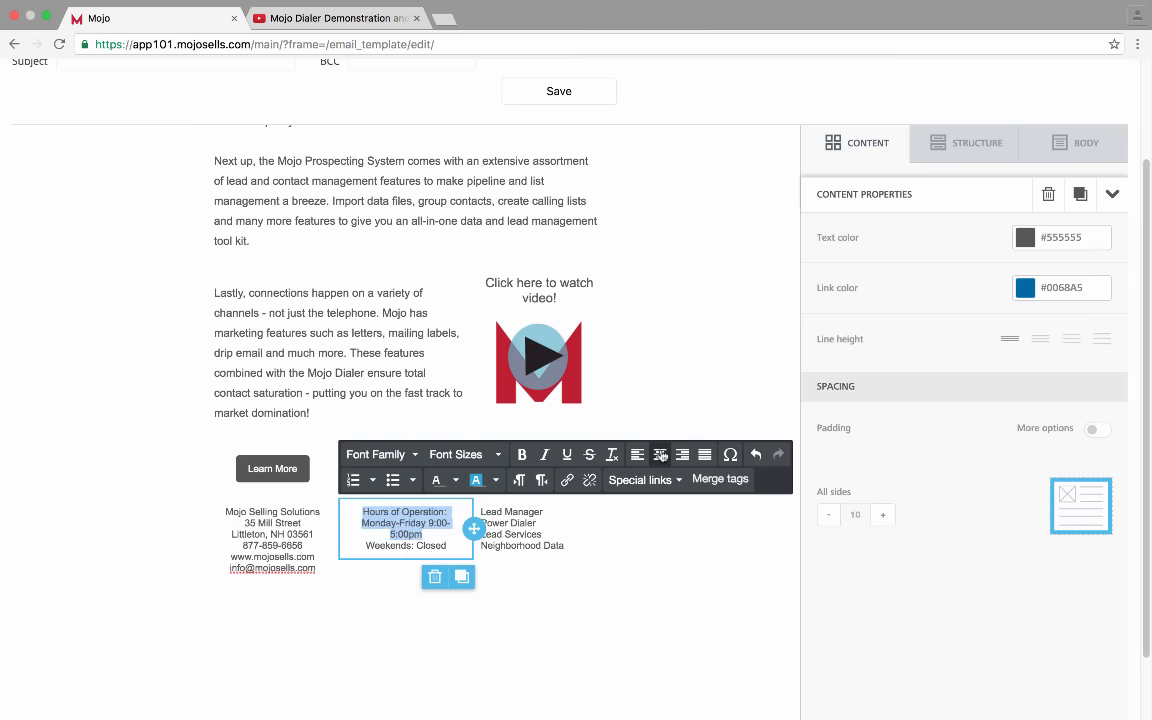
# Centre the four-line product list in the right footer column
pyautogui.click(568, 543)
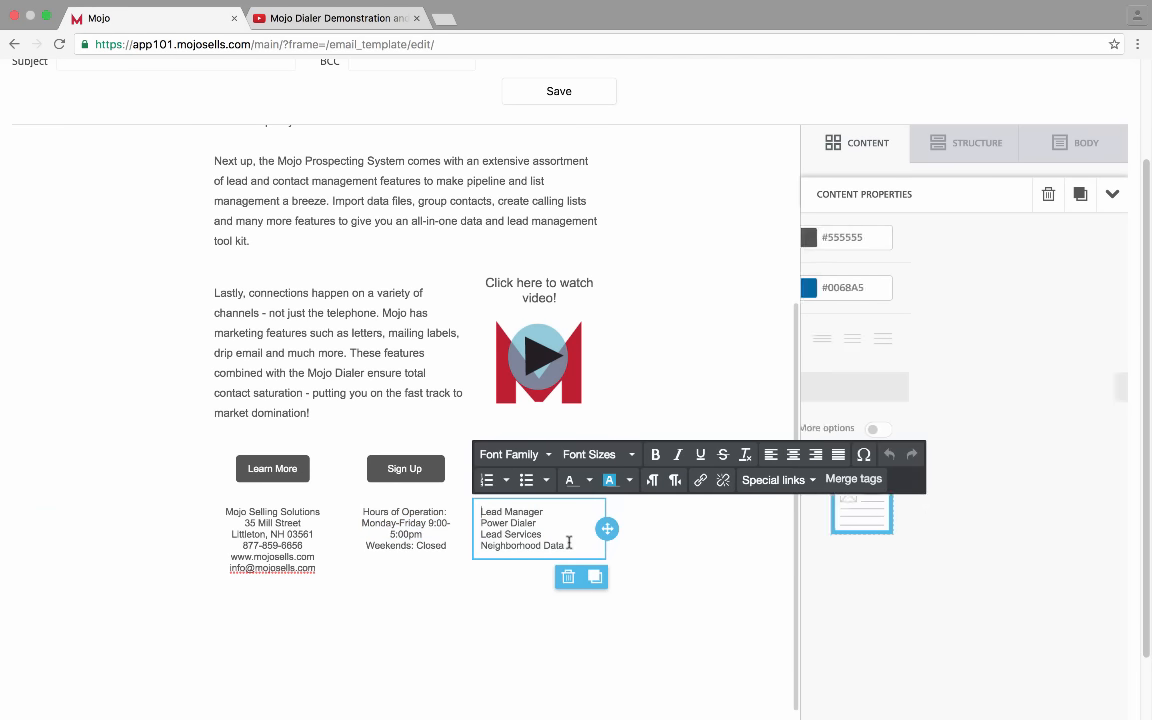
pyautogui.moveTo(563, 545); pyautogui.dragTo(479, 509)
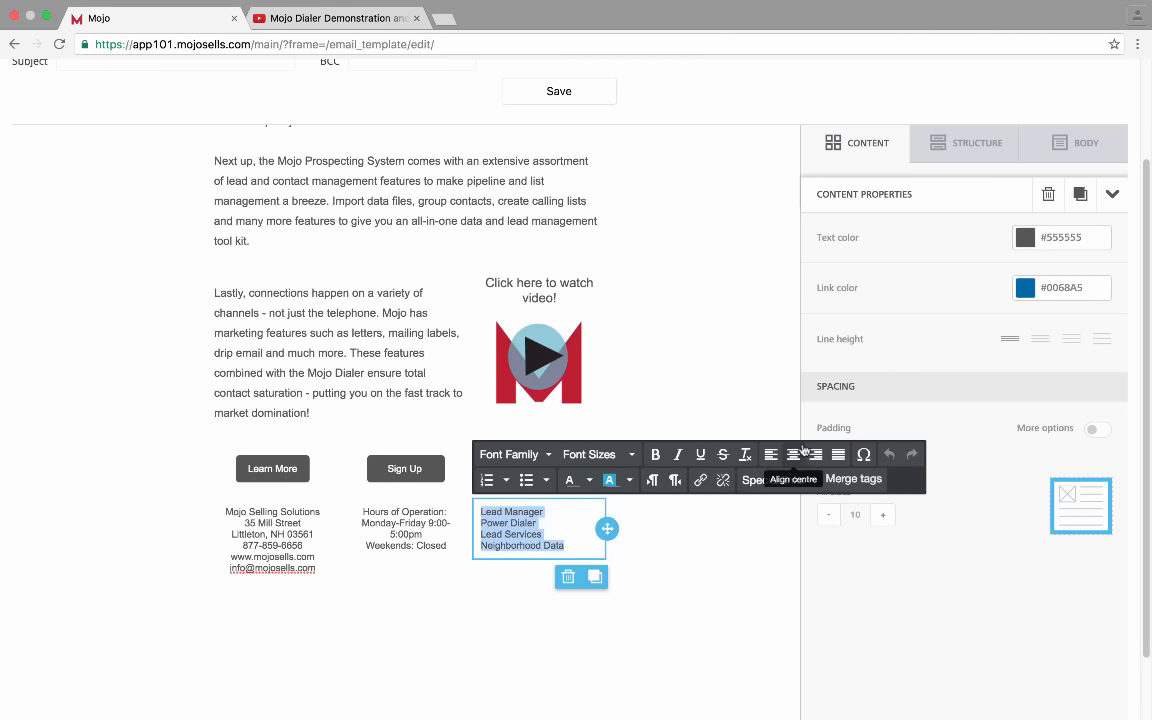
pyautogui.click(794, 455)
pyautogui.click(740, 635)
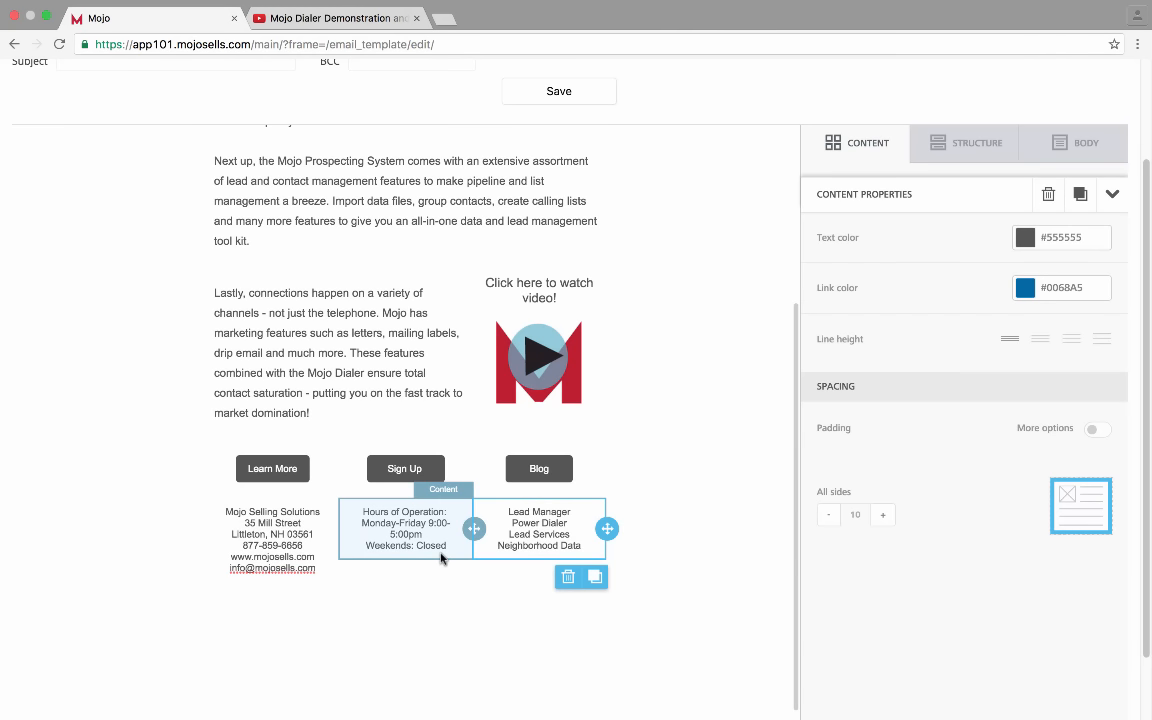
# Move the weekday hours onto their own line and change them to 9:00am-5:00pm
pyautogui.click(428, 524)
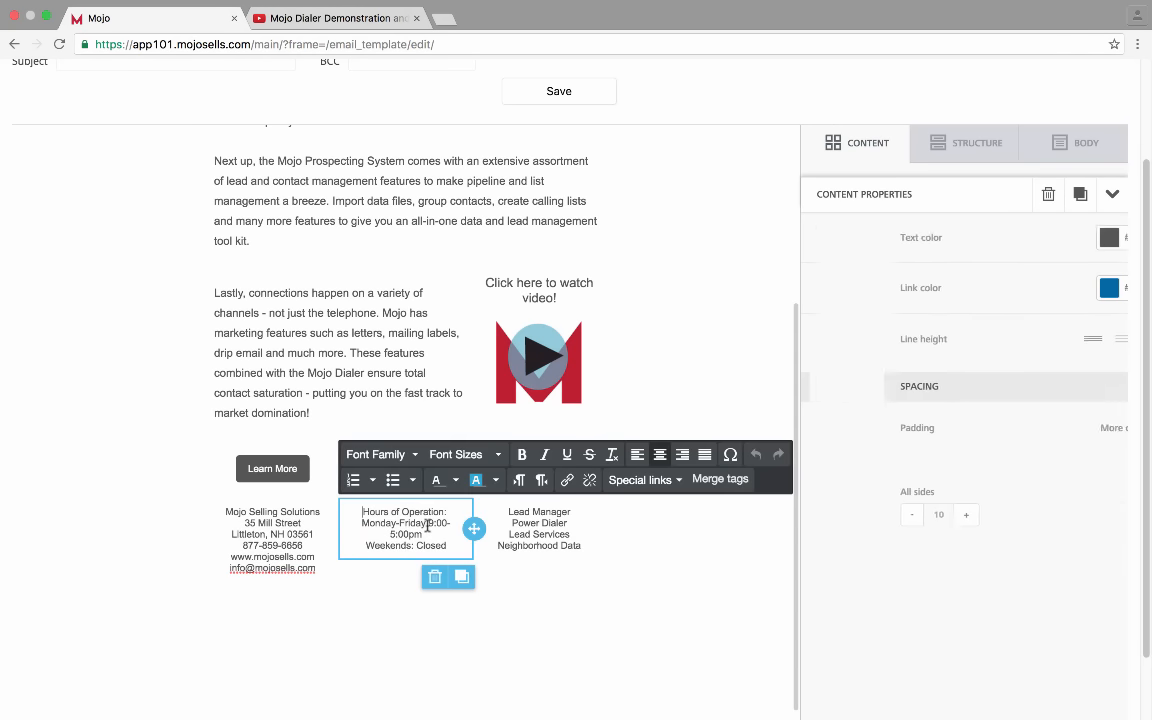
pyautogui.press('Return')
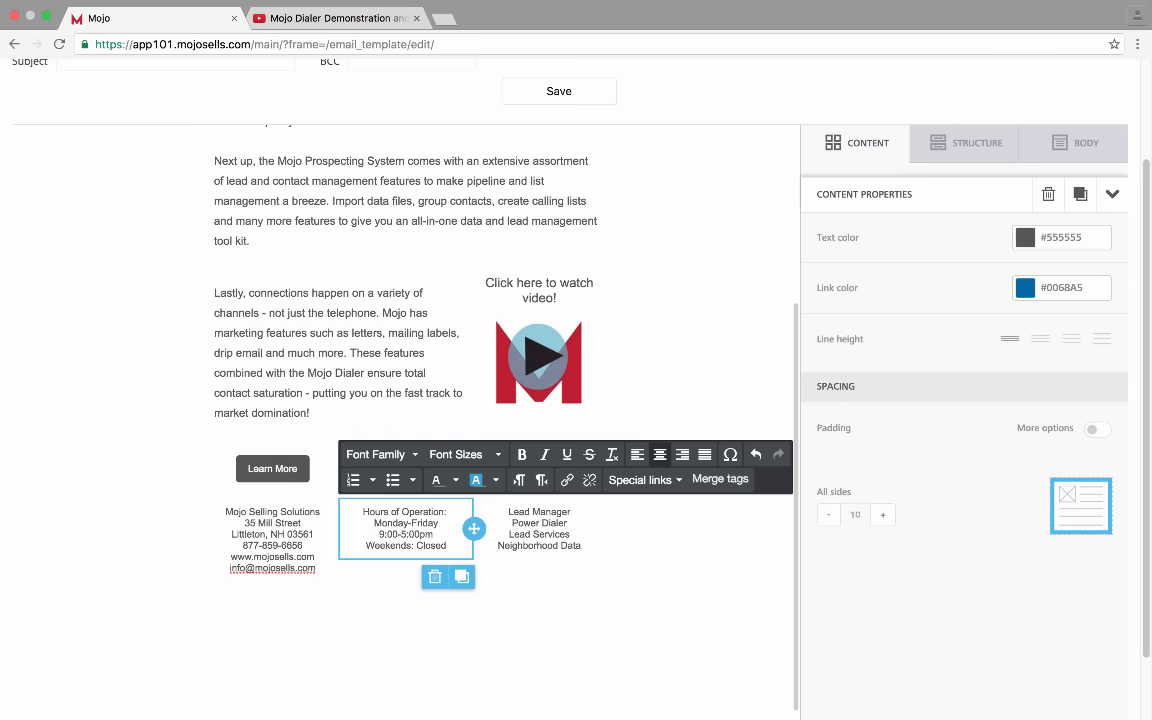
pyautogui.click(397, 534)
pyautogui.write('am')
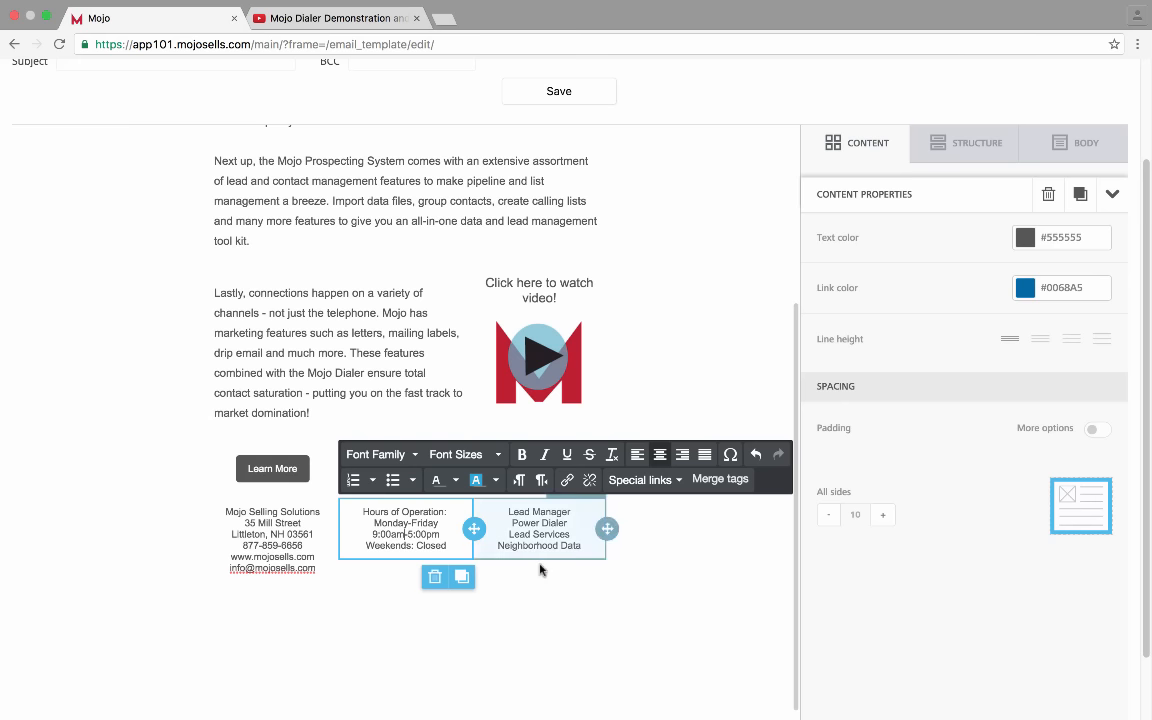
pyautogui.click(558, 582)
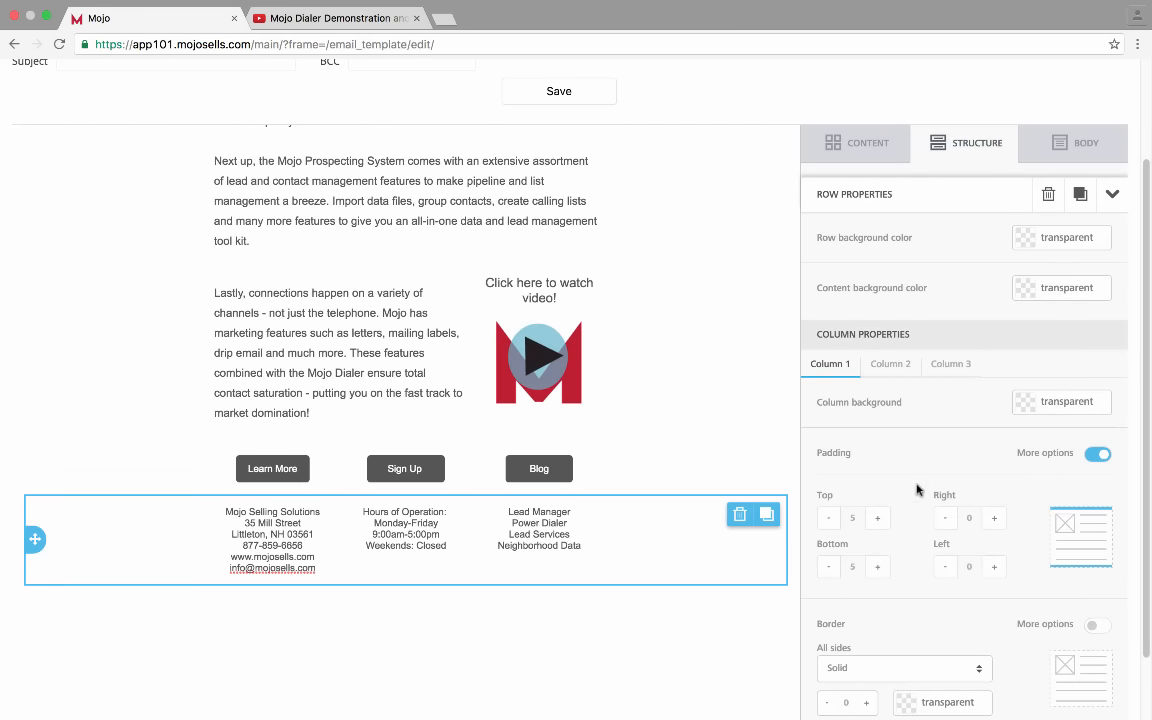
# Set the address column's (Column 1) background to the light grey #EDEDED swatch
pyautogui.click(1025, 401)
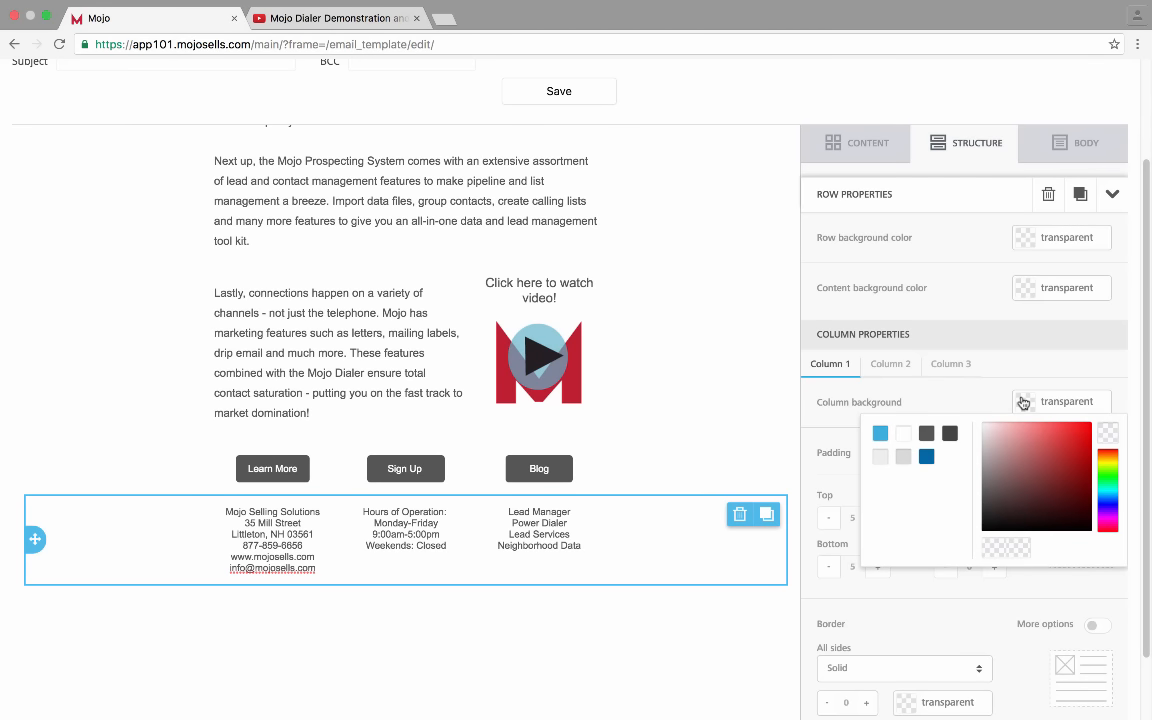
pyautogui.click(904, 457)
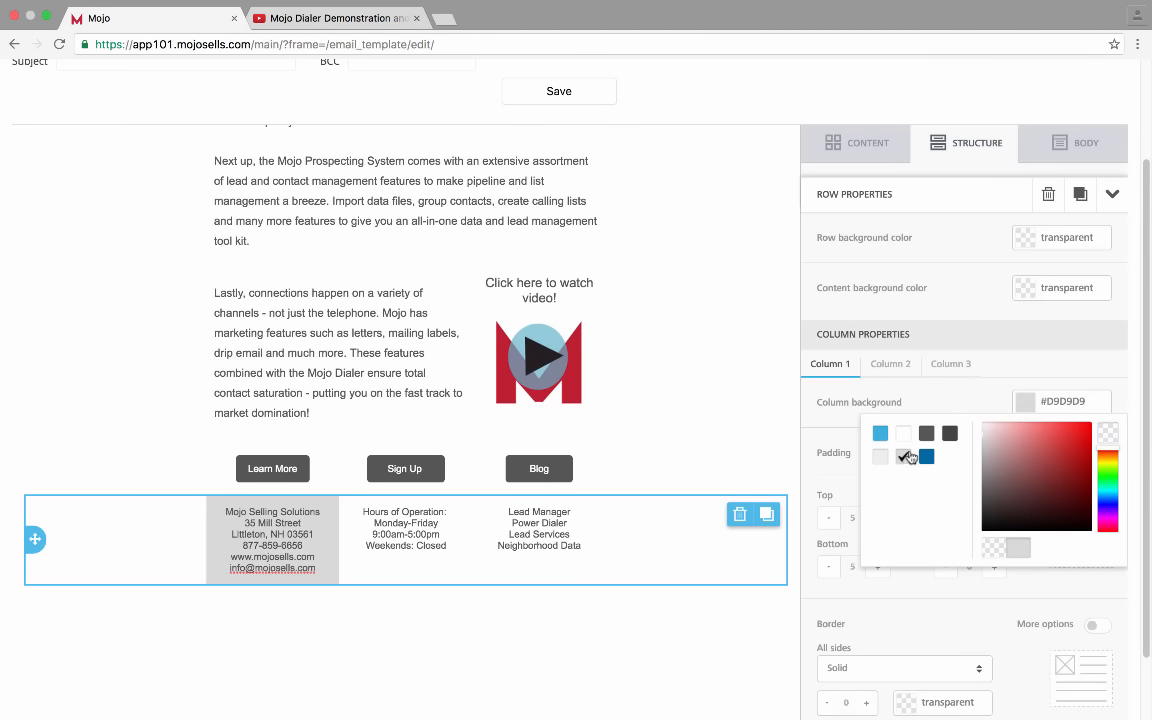
pyautogui.click(881, 459)
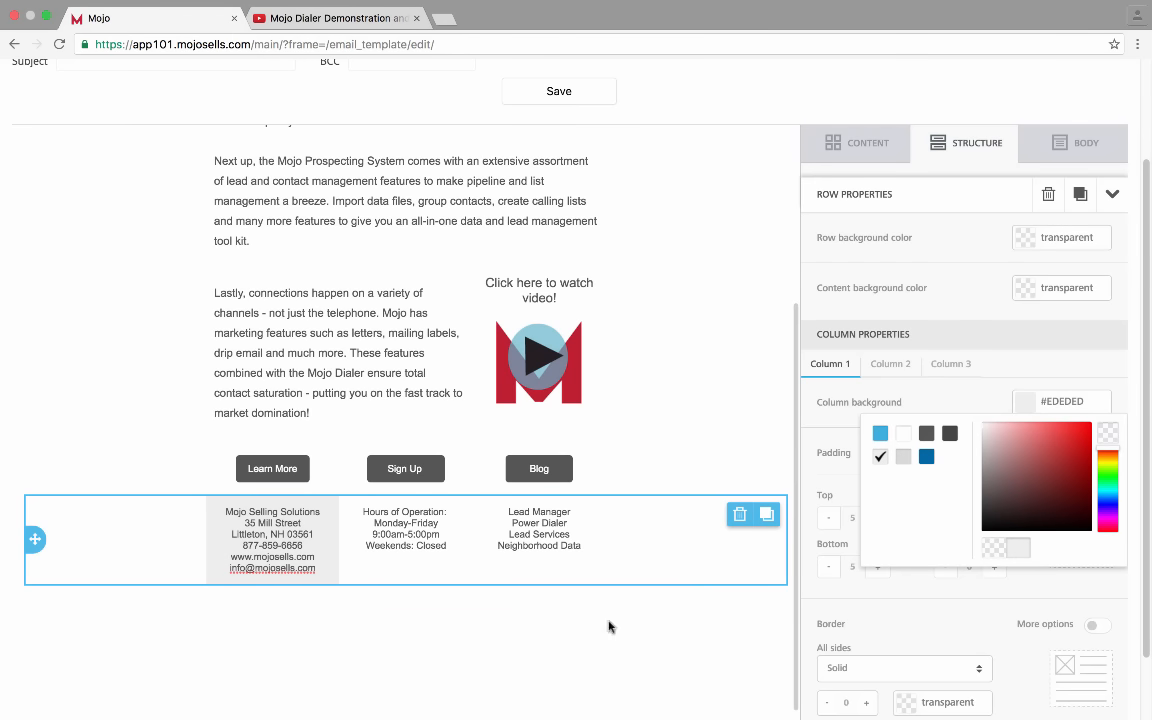
pyautogui.click(438, 544)
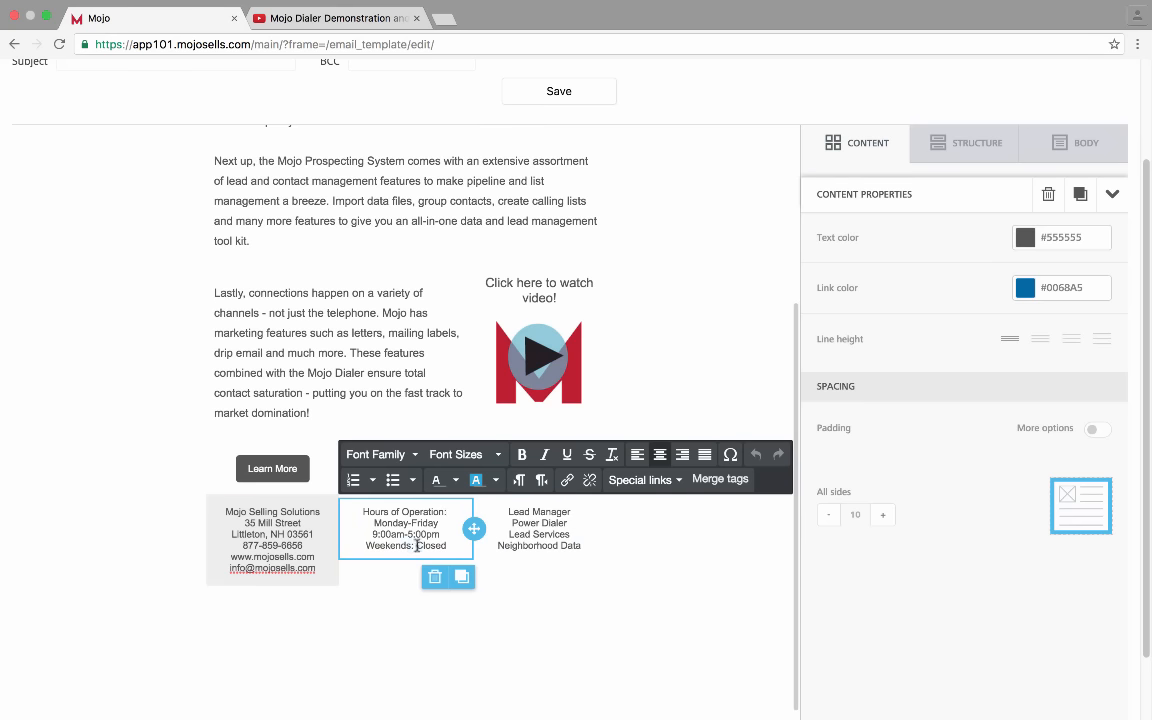
pyautogui.click(272, 556)
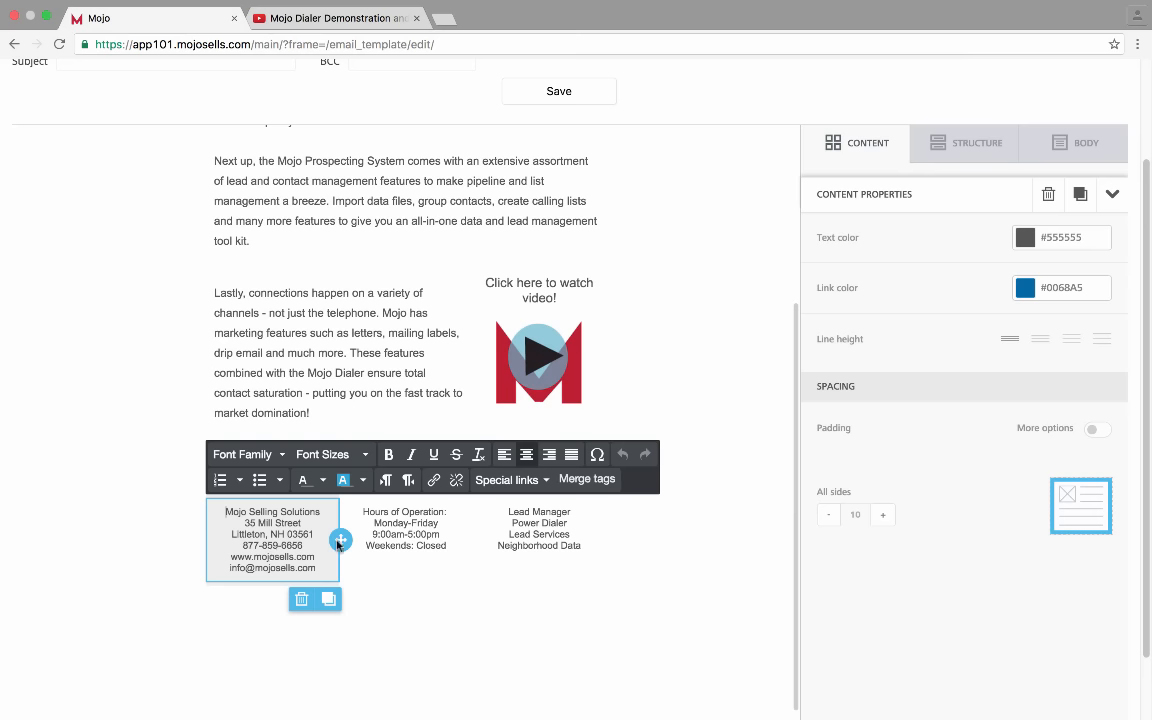
pyautogui.click(654, 525)
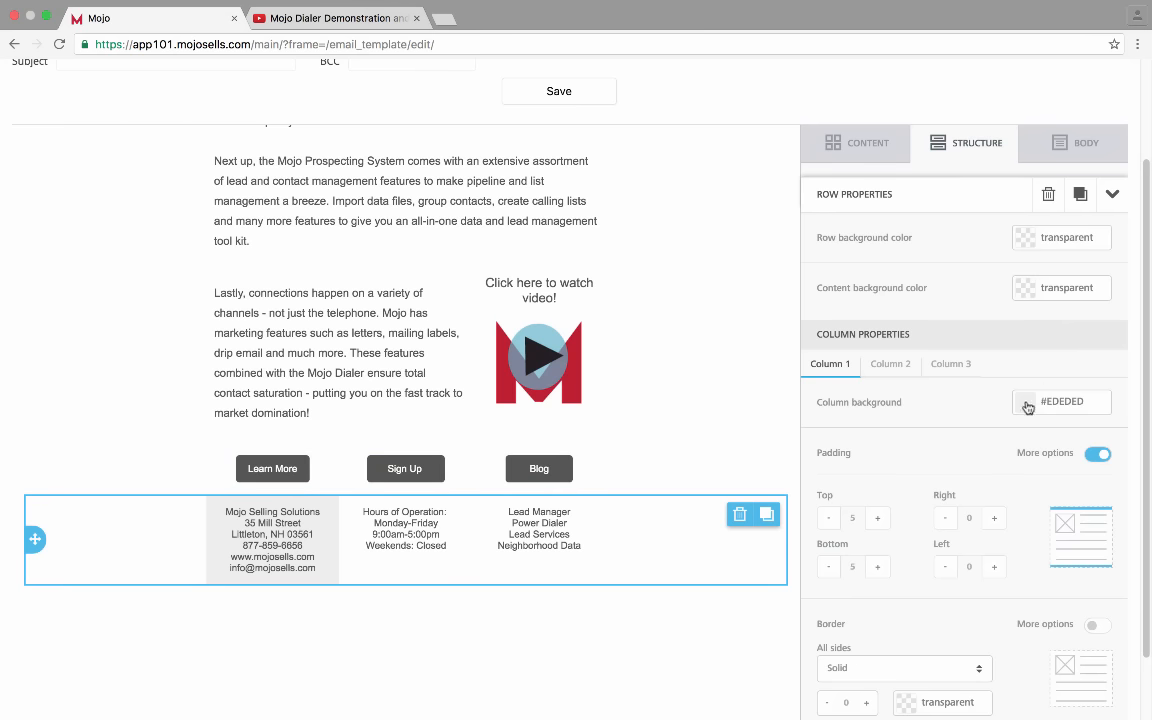
# Give footer Columns 2 and 3 the light grey #EDEDED background
pyautogui.click(891, 366)
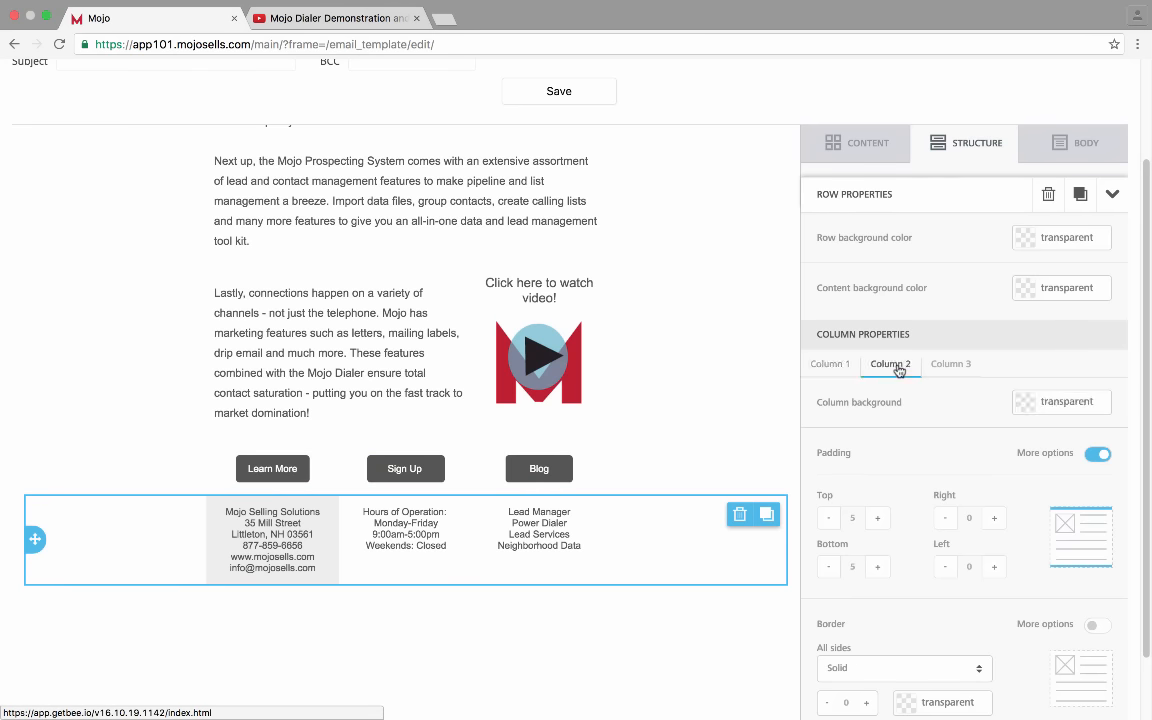
pyautogui.click(1024, 402)
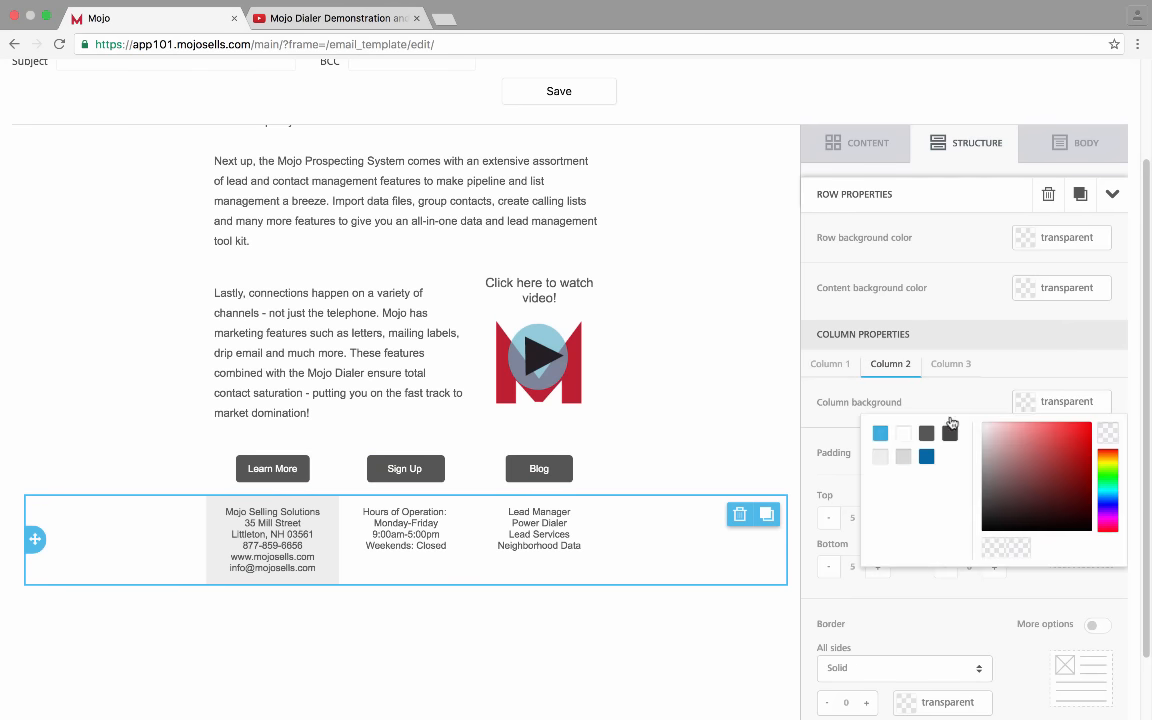
pyautogui.click(881, 457)
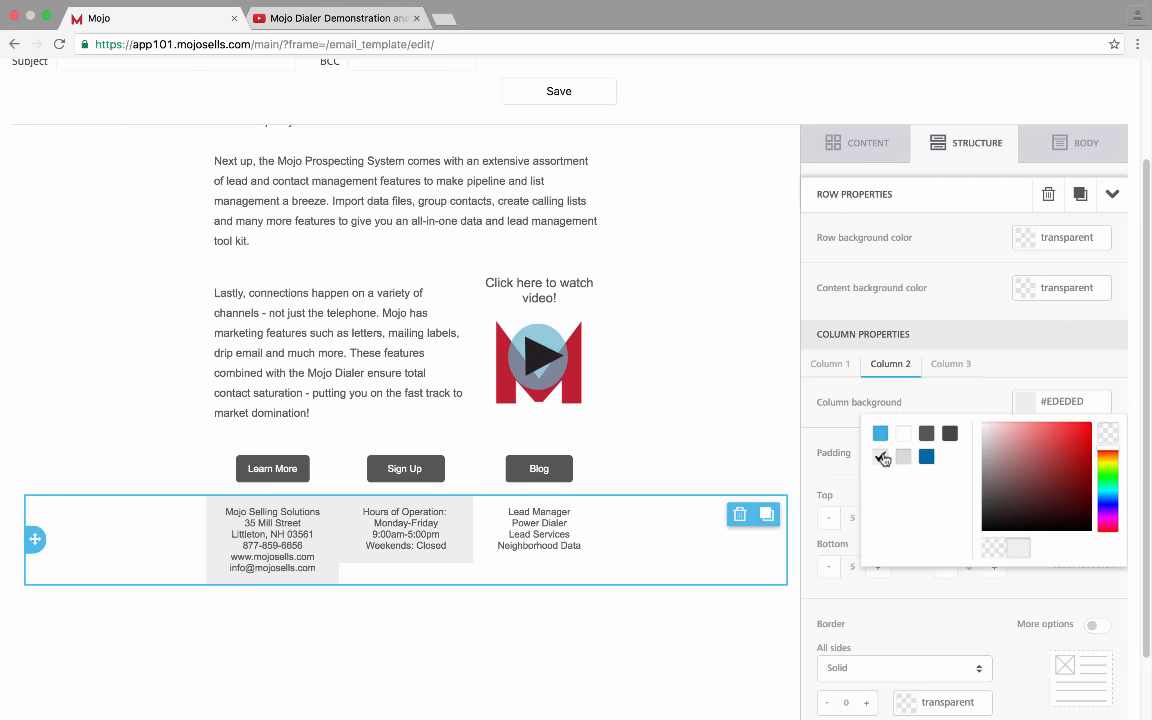
pyautogui.click(946, 366)
pyautogui.click(1024, 402)
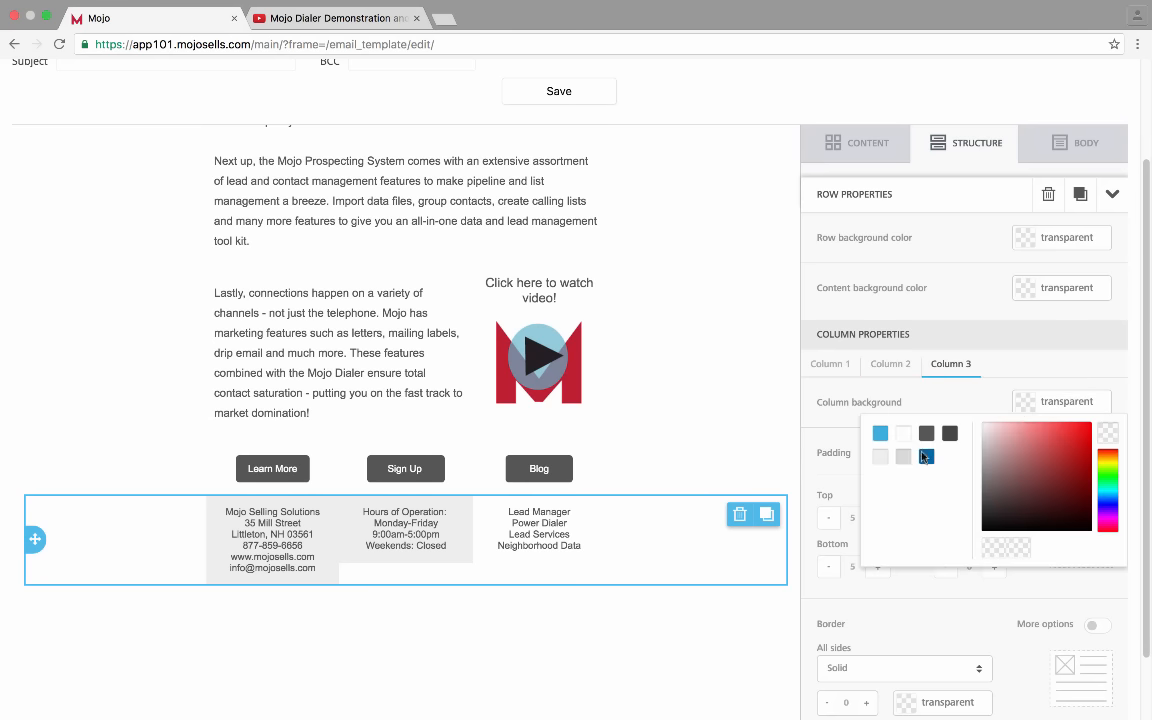
pyautogui.click(881, 457)
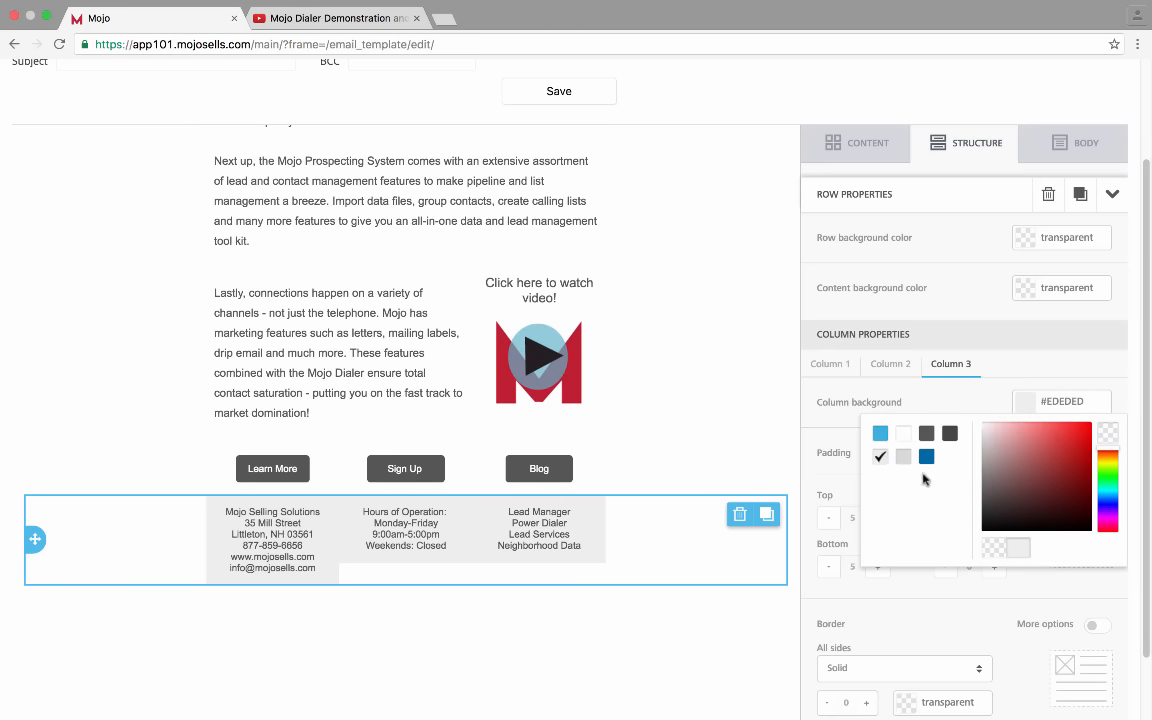
pyautogui.click(1068, 362)
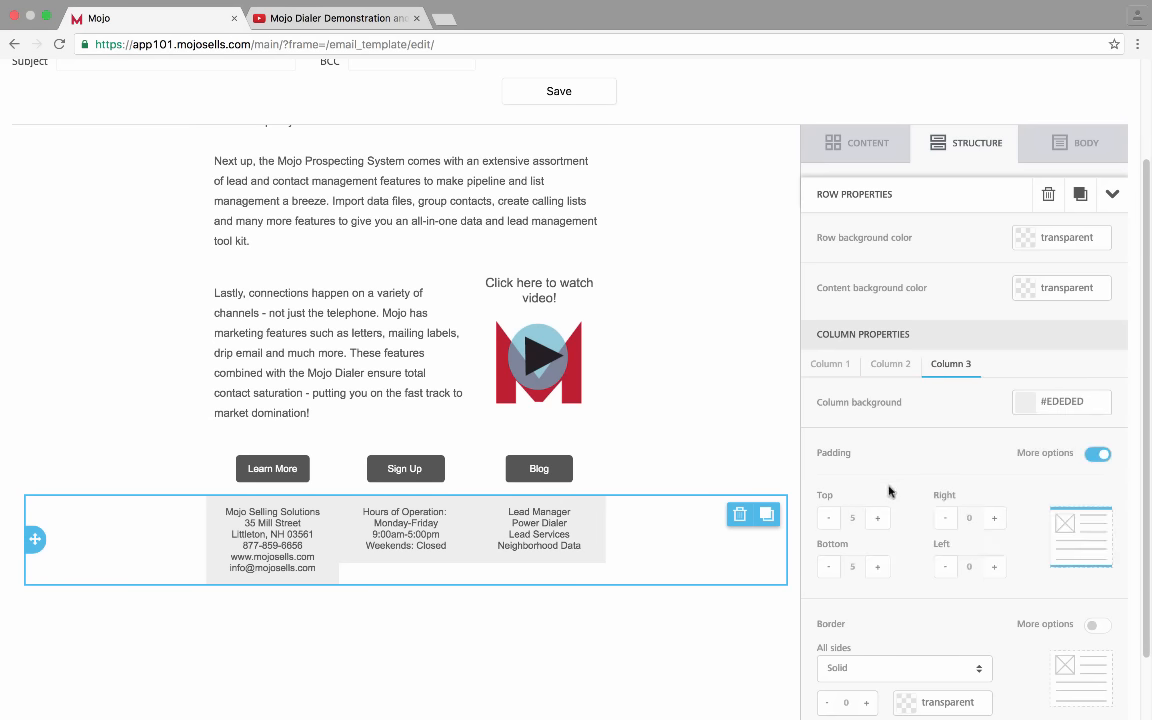
# Raise the bottom padding of footer Columns 2 and 3 to 30
pyautogui.scroll(-1, 888, 491)
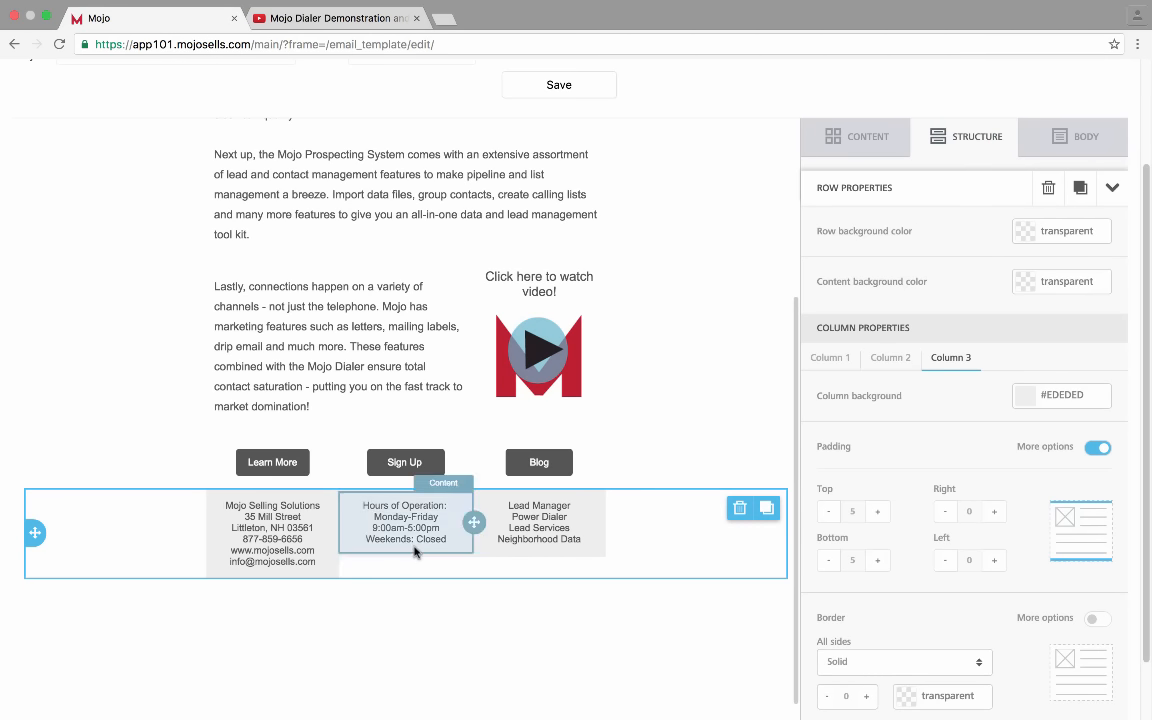
pyautogui.click(890, 358)
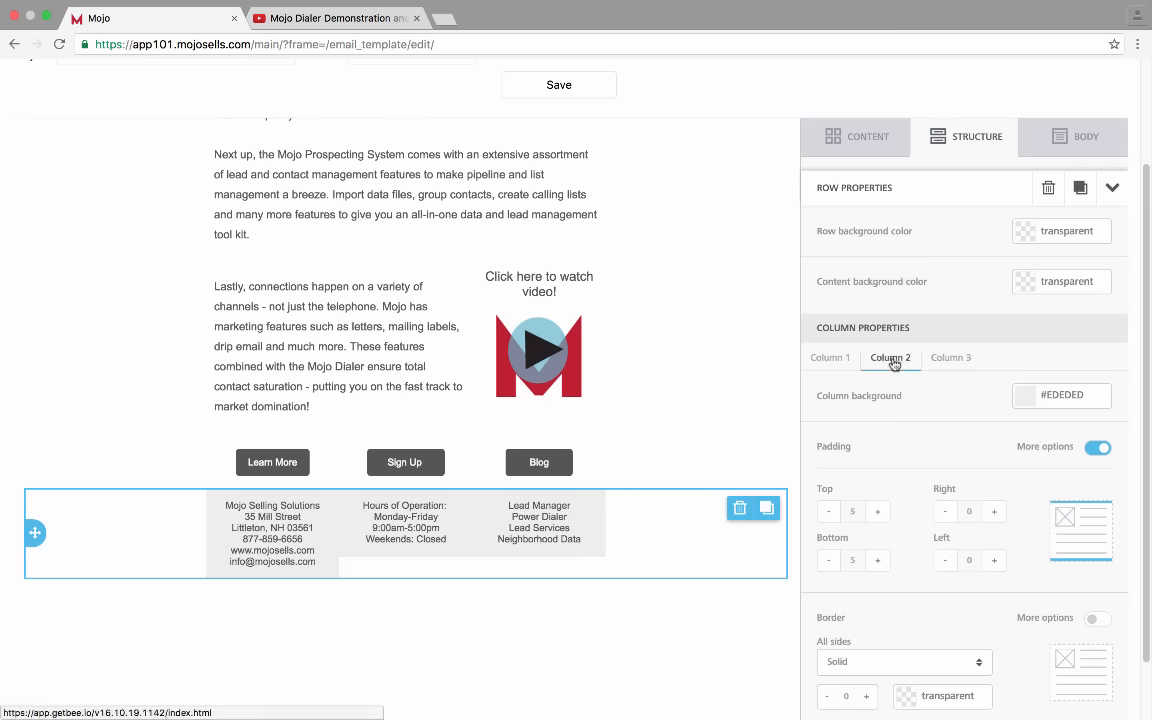
pyautogui.scroll(-1, 930, 437)
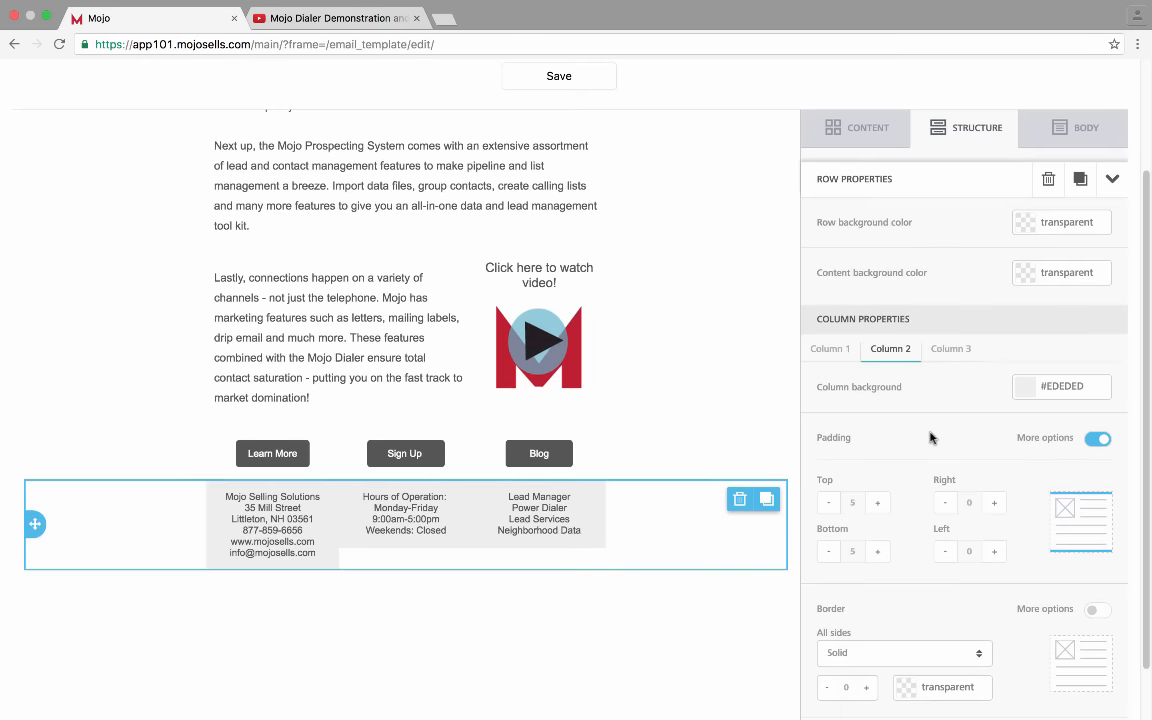
pyautogui.click(882, 552)
pyautogui.click(882, 552)
pyautogui.click(882, 552)
pyautogui.click(882, 552)
pyautogui.click(882, 552)
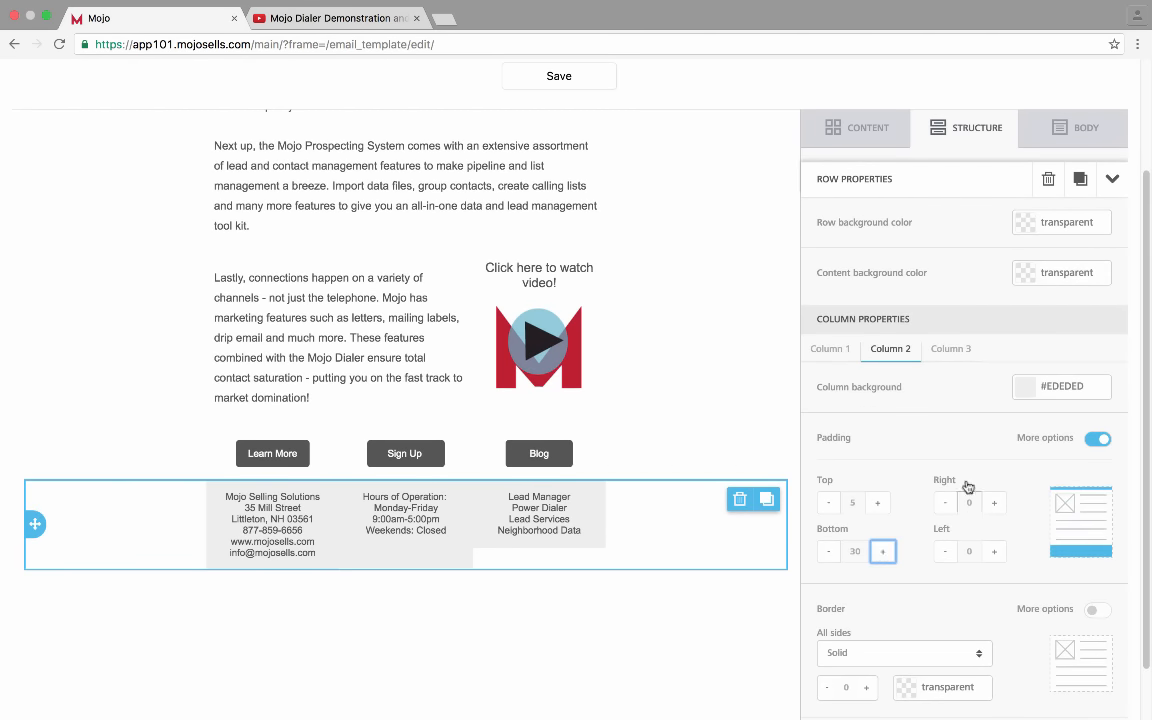
pyautogui.click(952, 349)
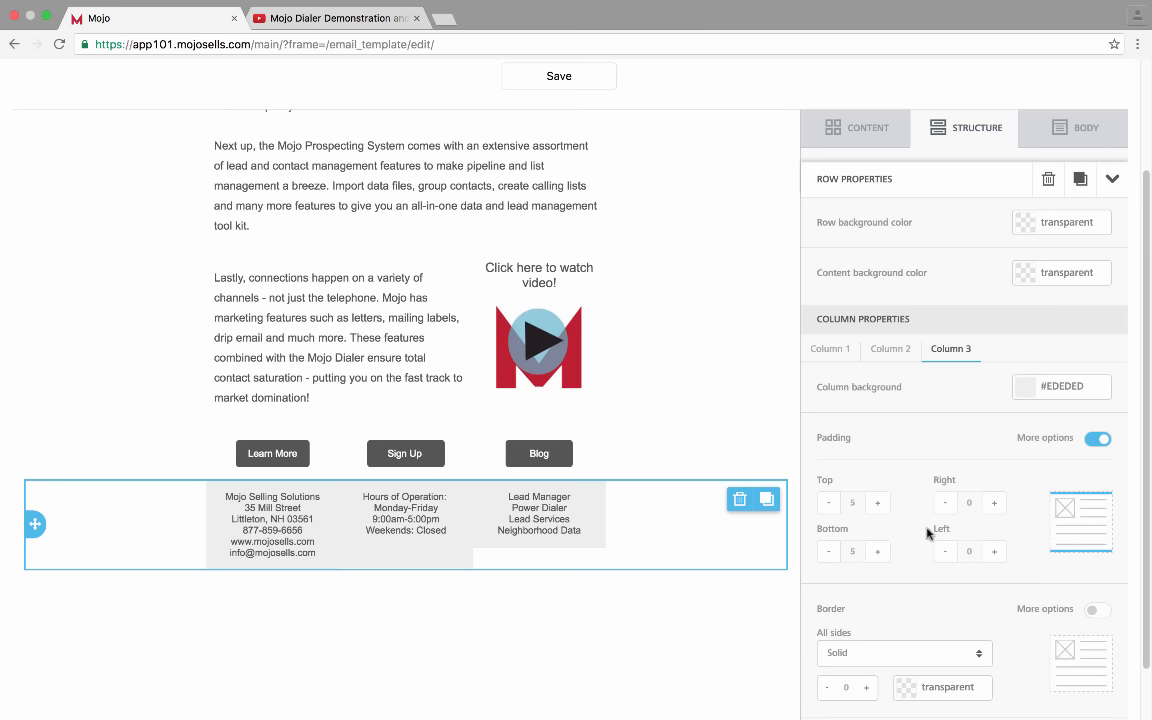
pyautogui.click(883, 551)
pyautogui.click(883, 551)
pyautogui.click(883, 551)
pyautogui.click(883, 551)
pyautogui.click(883, 551)
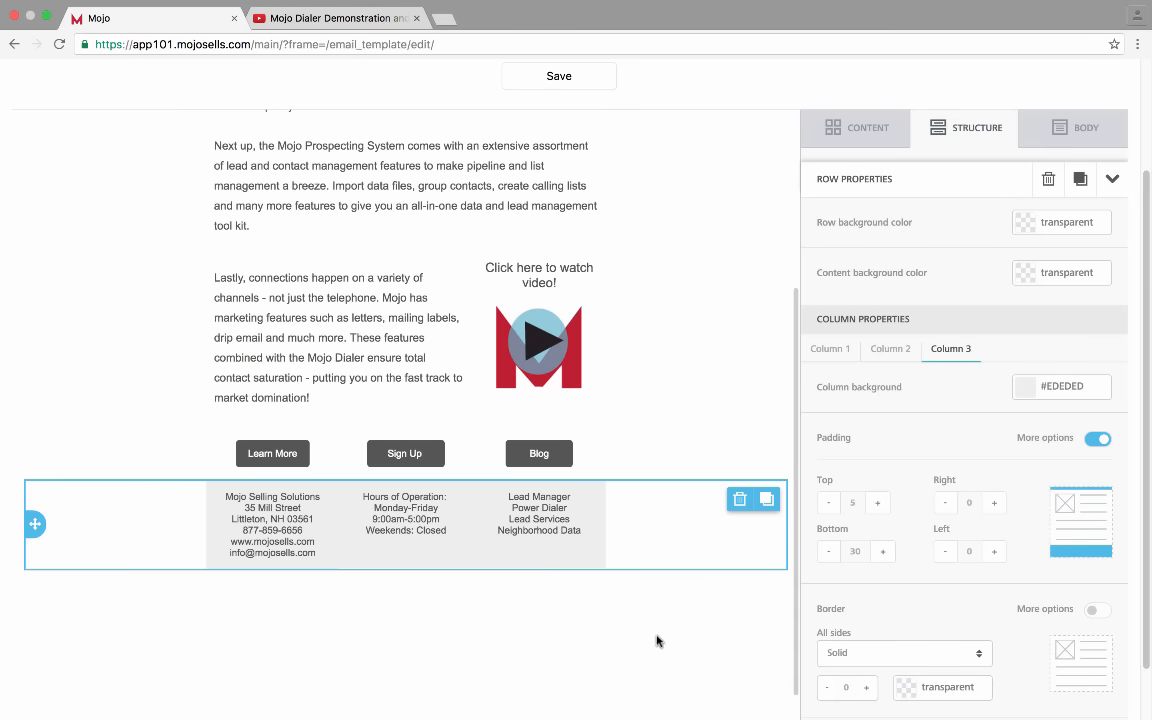
# Set the footer row's Row background color to the #EDEDED light grey swatch
pyautogui.click(170, 398)
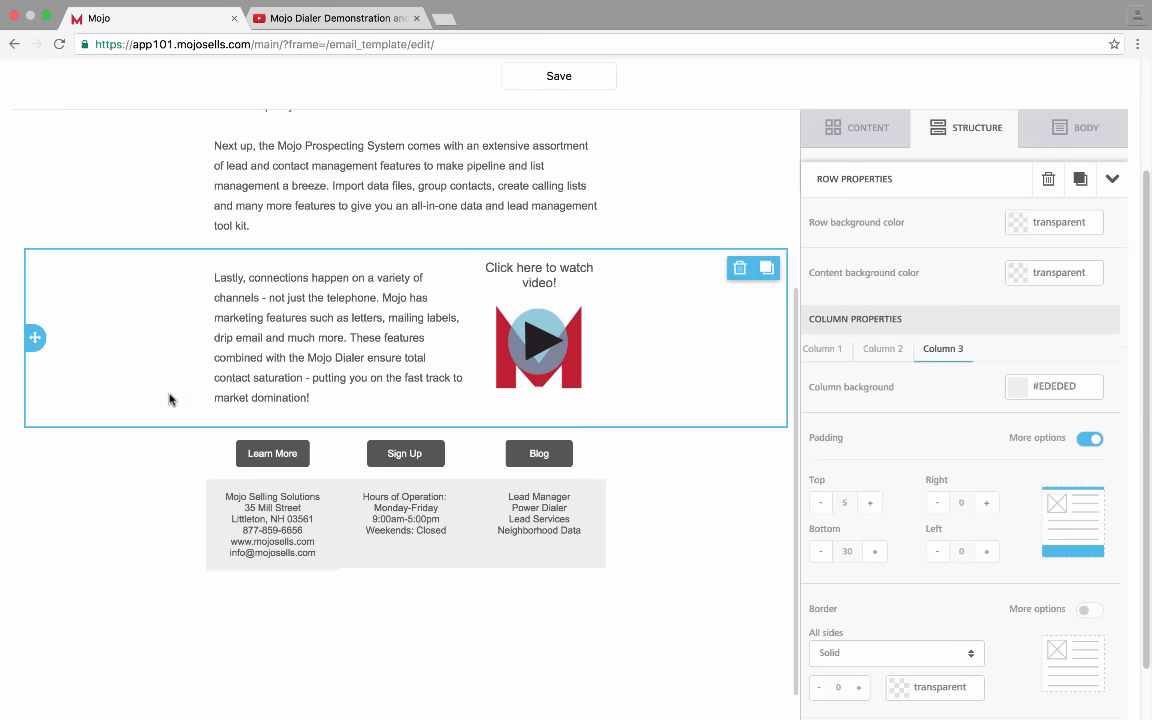
pyautogui.click(377, 550)
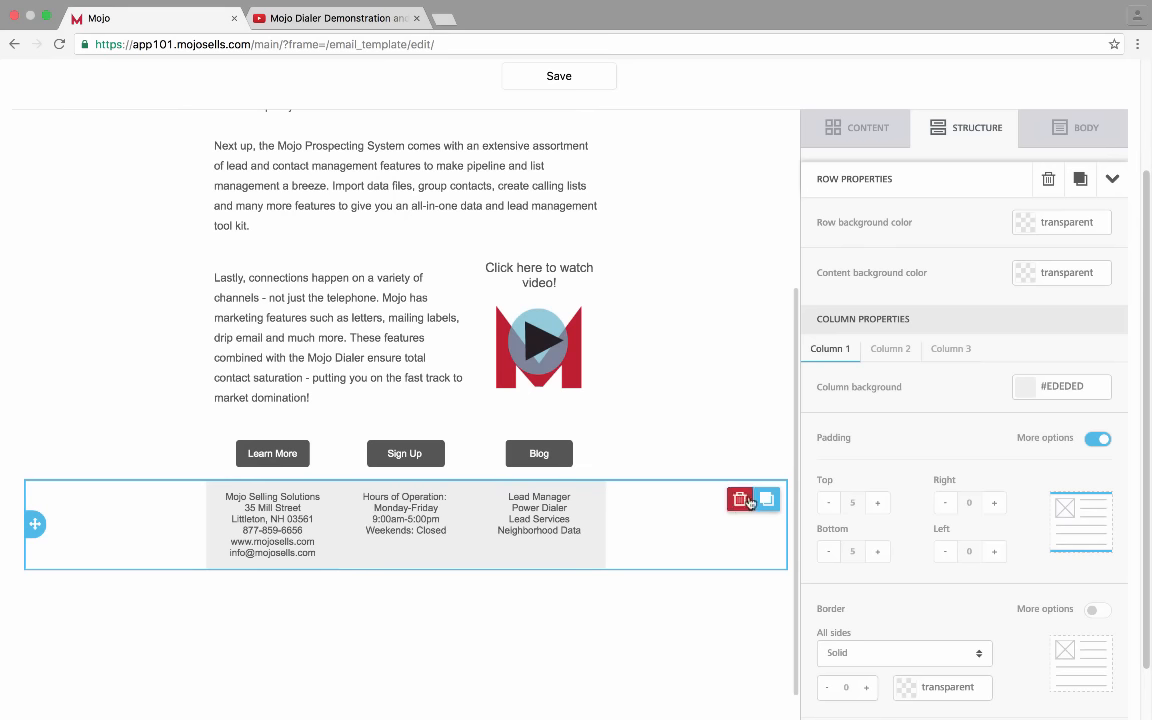
pyautogui.click(1026, 222)
pyautogui.click(879, 277)
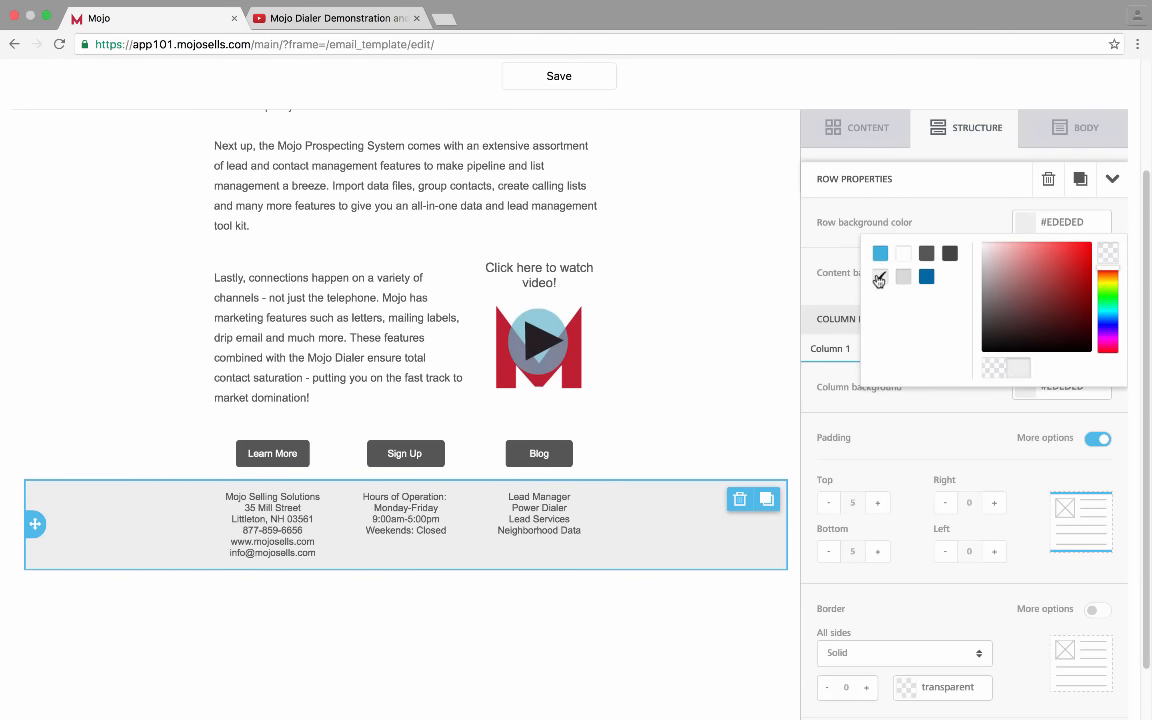
pyautogui.scroll(5, 609, 260)
pyautogui.scroll(-2, 609, 260)
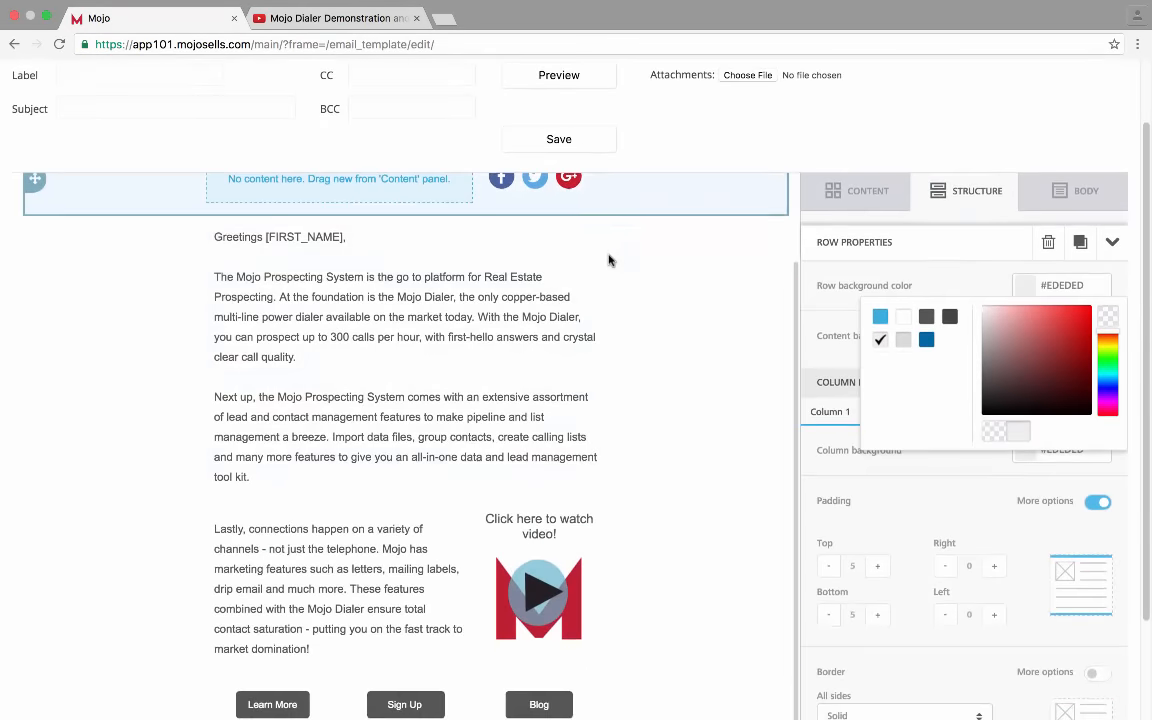
pyautogui.scroll(-1, 608, 260)
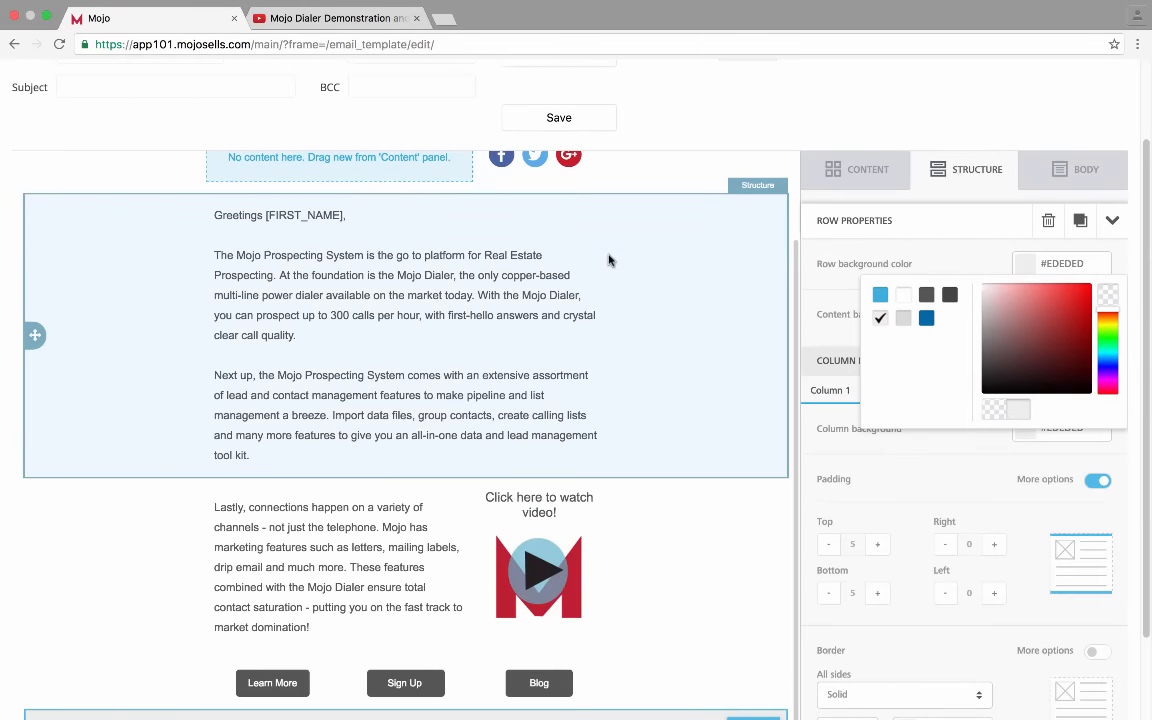
pyautogui.scroll(3, 608, 260)
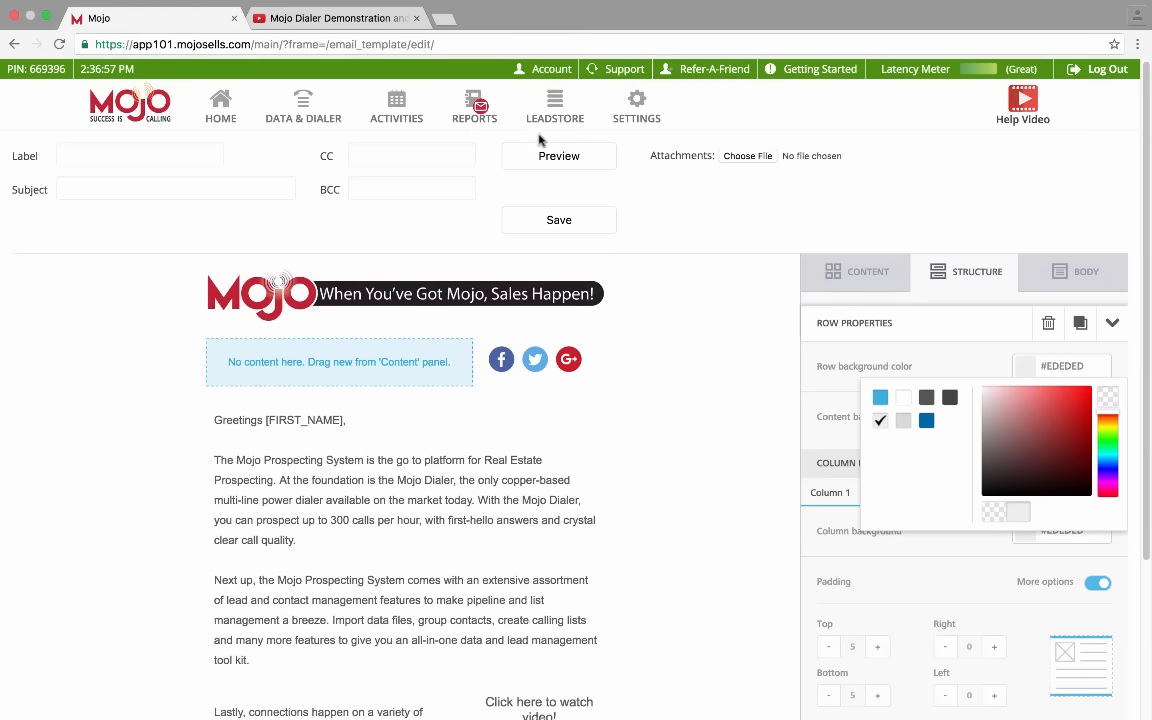
pyautogui.click(172, 160)
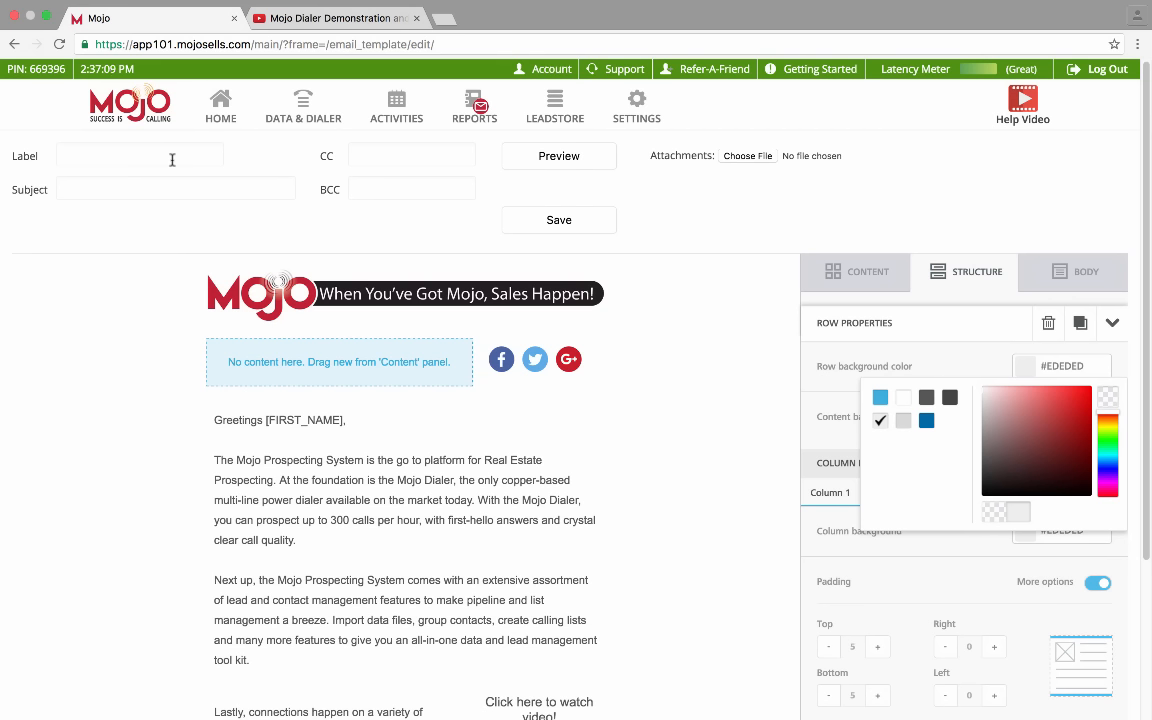
# Replace the mistaken 'Test' label with 'Quick Tip Create' and enter subject 'Thanks for watching and your patience'
pyautogui.write('Test')
pyautogui.press('BackSpace')
pyautogui.press('BackSpace')
pyautogui.press('BackSpace')
pyautogui.press('BackSpace')
pyautogui.press('BackSpace')
pyautogui.write('Quick Tip Create')
pyautogui.press('Tab')
pyautogui.write('Thanks for w')
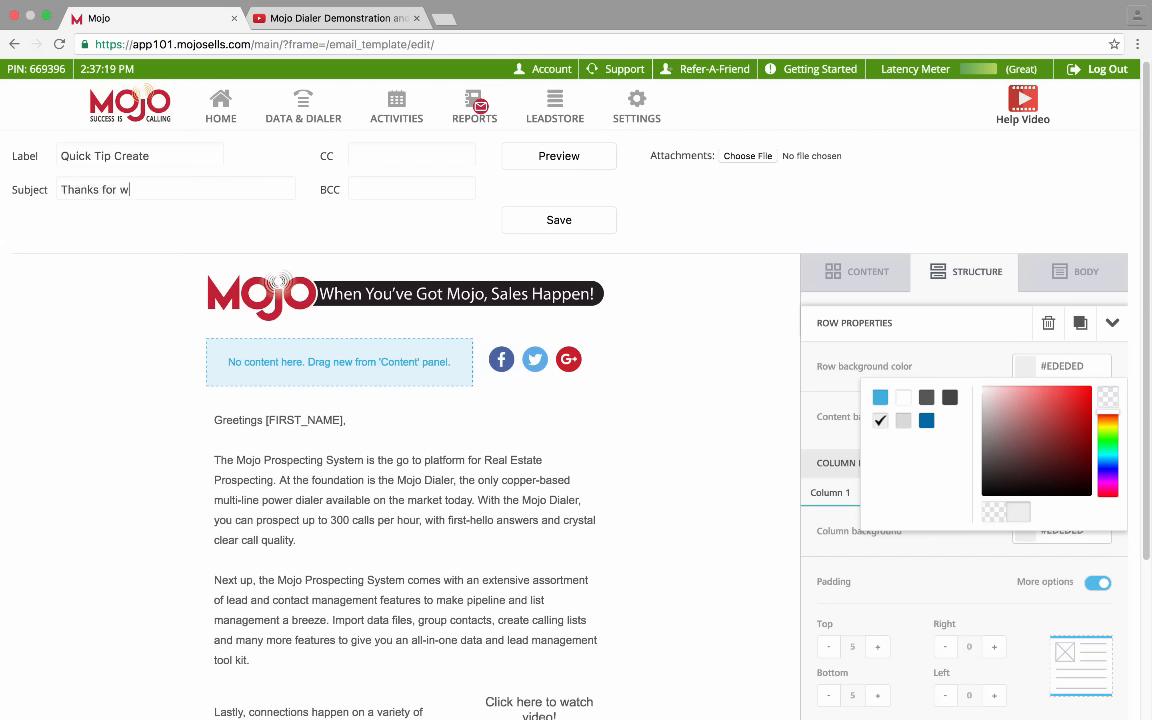
pyautogui.write('atching and your patience')
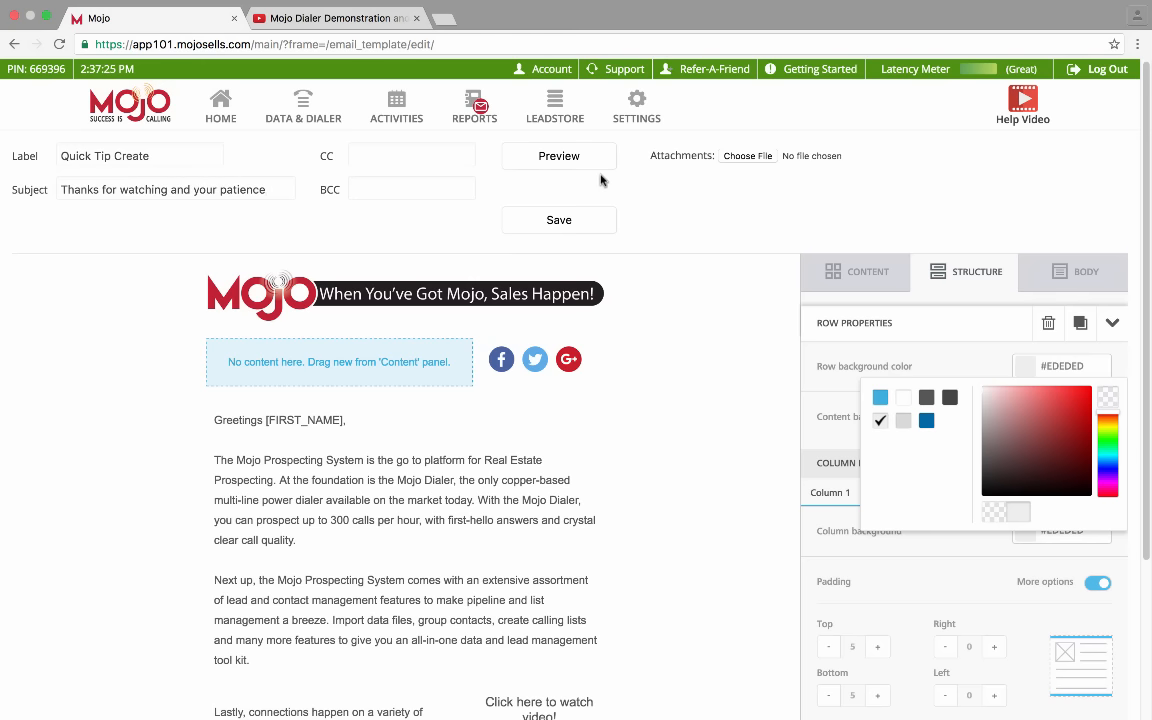
pyautogui.click(574, 158)
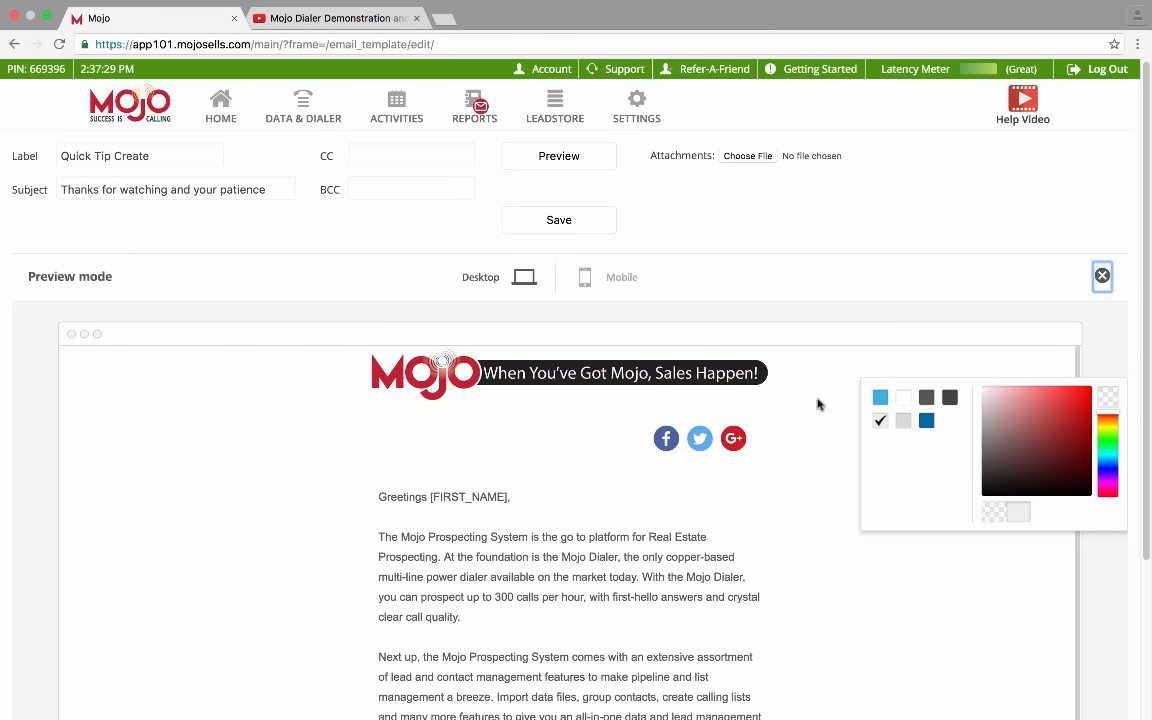
pyautogui.click(815, 440)
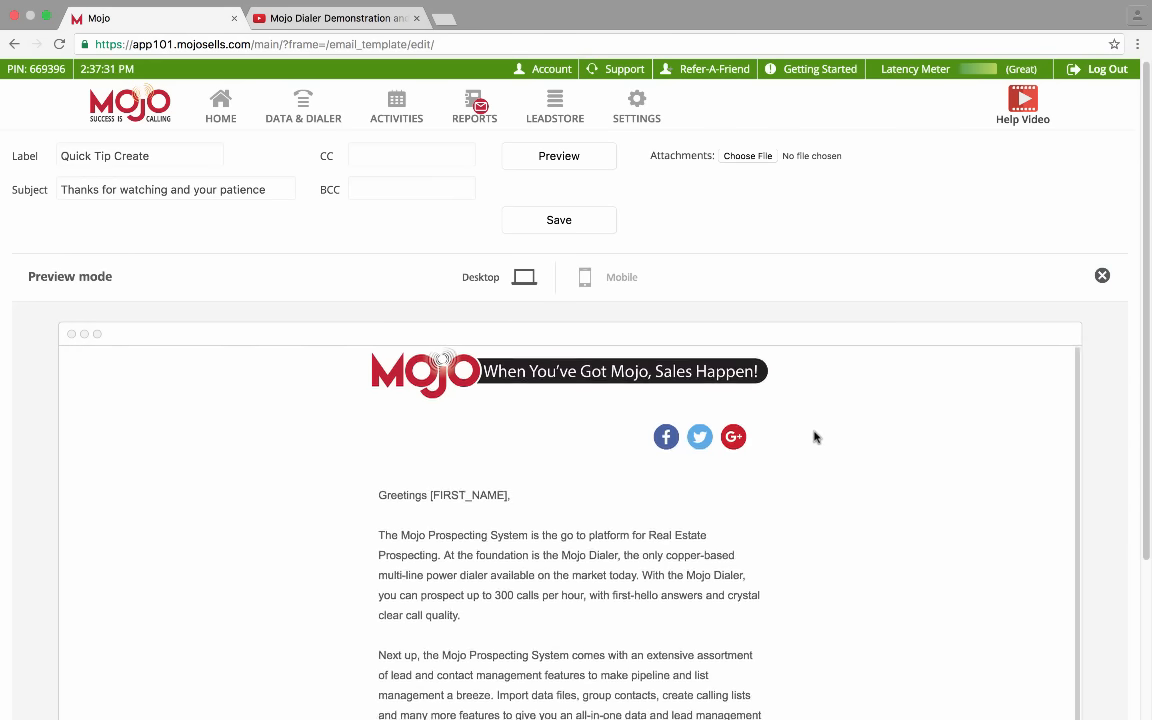
pyautogui.scroll(-3, 815, 440)
pyautogui.scroll(3, 815, 437)
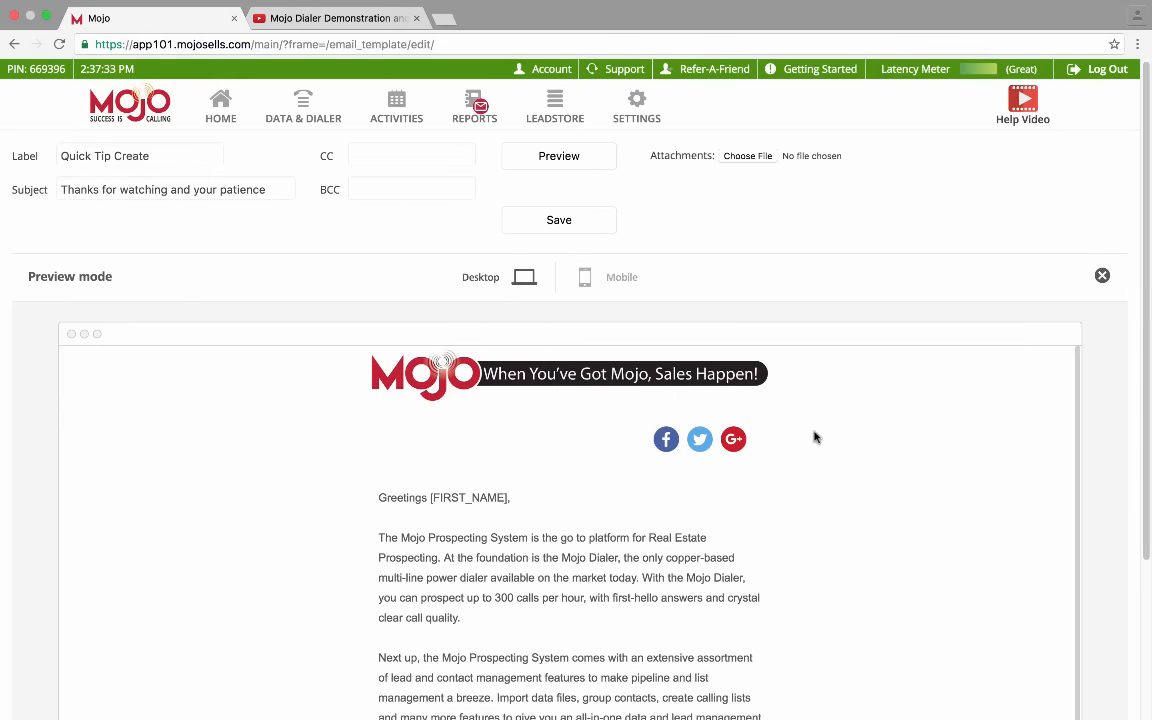
pyautogui.scroll(-5, 815, 437)
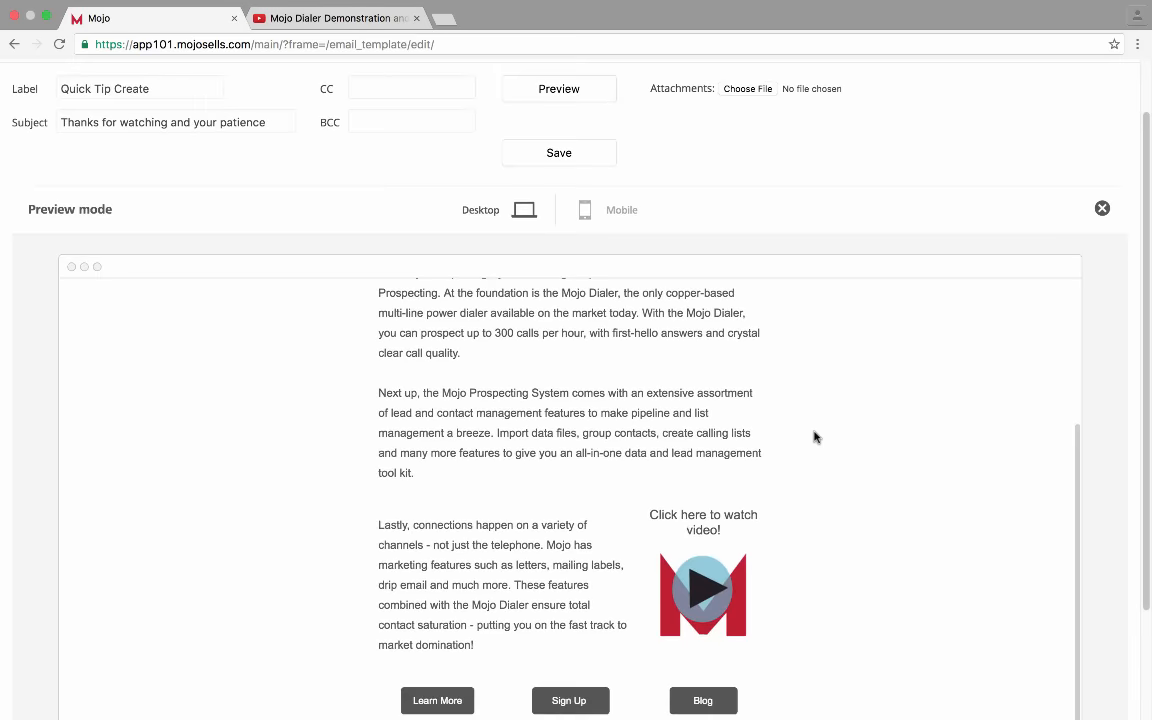
pyautogui.scroll(-2, 814, 437)
pyautogui.scroll(-2, 1110, 406)
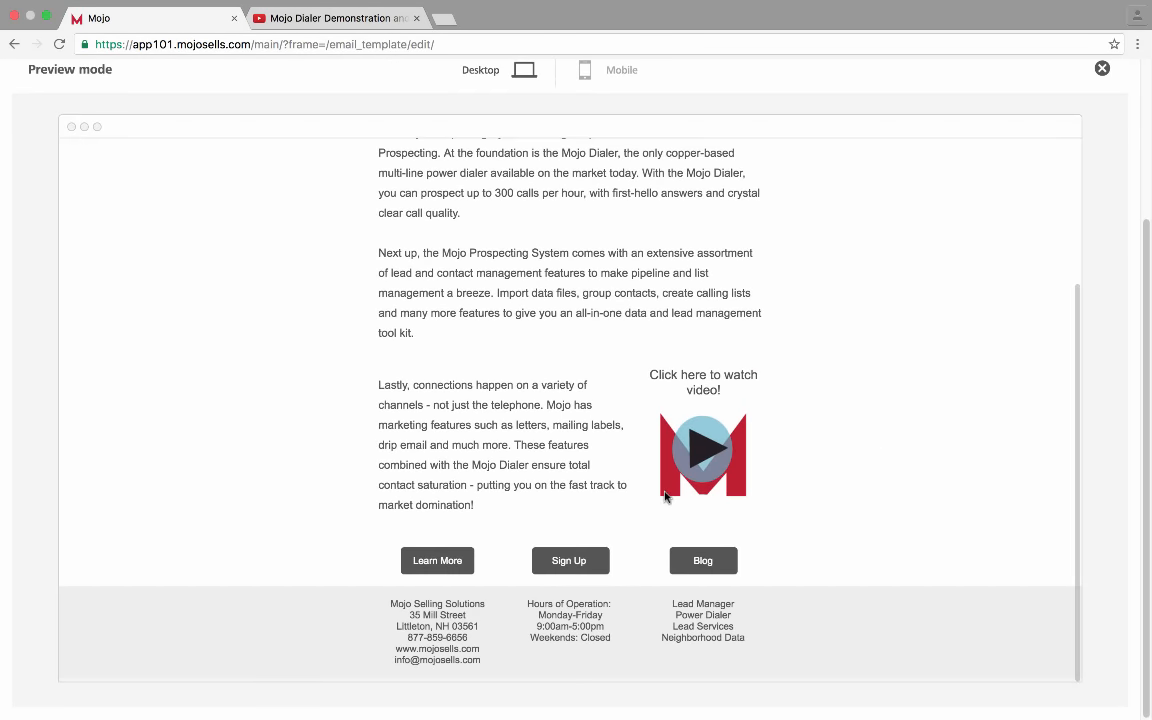
pyautogui.scroll(3, 1110, 408)
pyautogui.scroll(-3, 665, 495)
pyautogui.scroll(-1, 1122, 509)
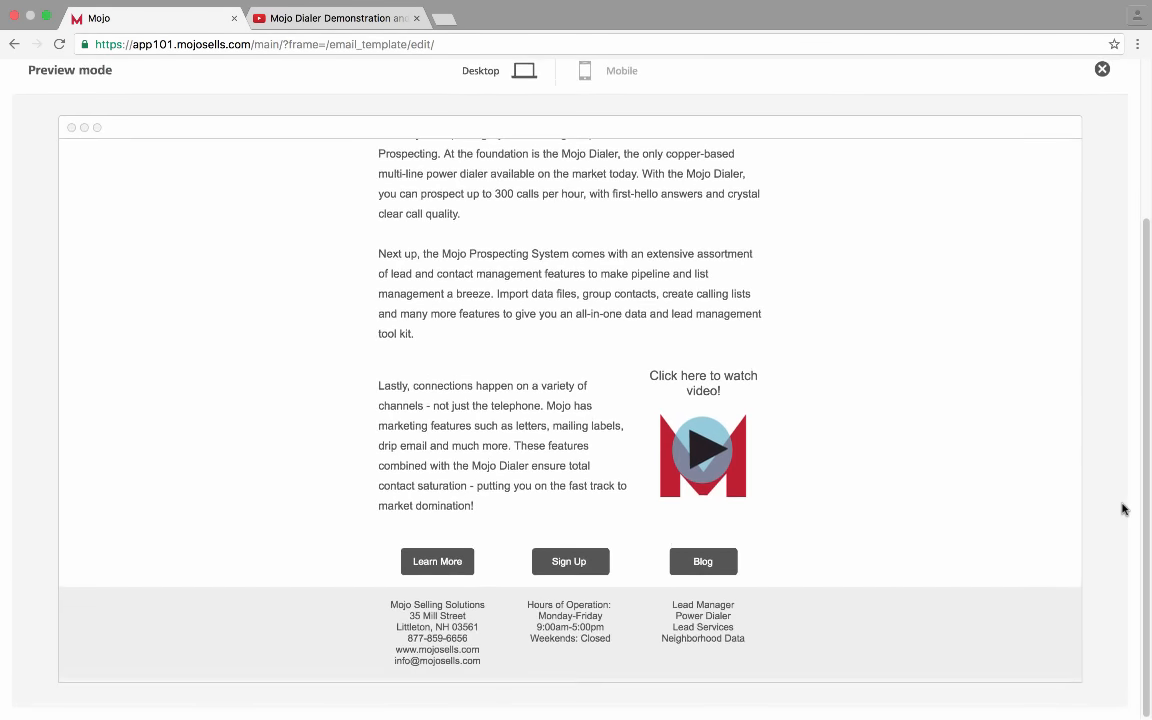
pyautogui.scroll(4, 1122, 509)
pyautogui.click(612, 277)
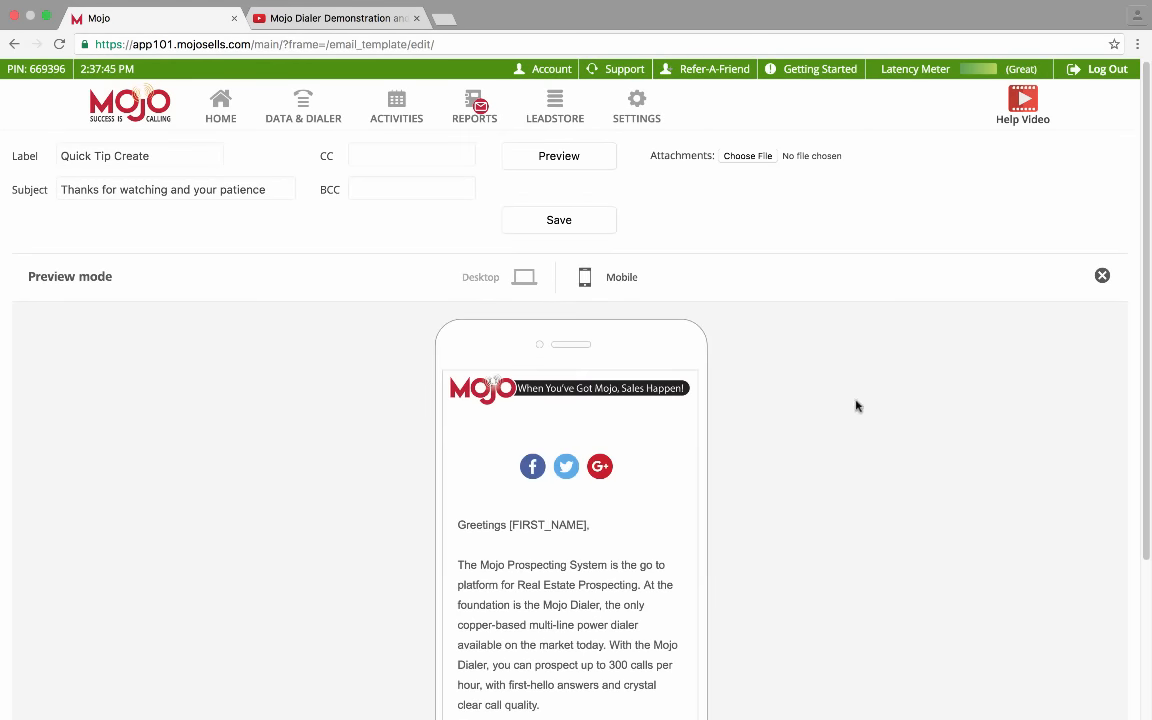
pyautogui.scroll(-10, 600, 540)
pyautogui.scroll(-5, 600, 574)
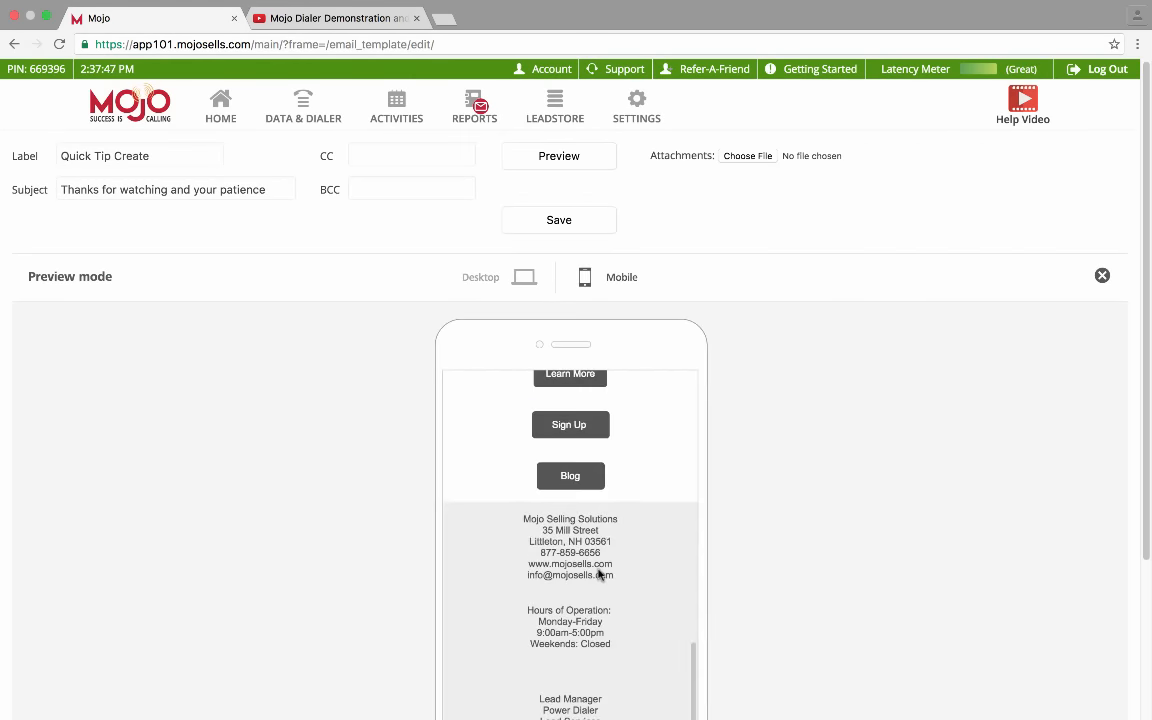
pyautogui.scroll(6, 599, 576)
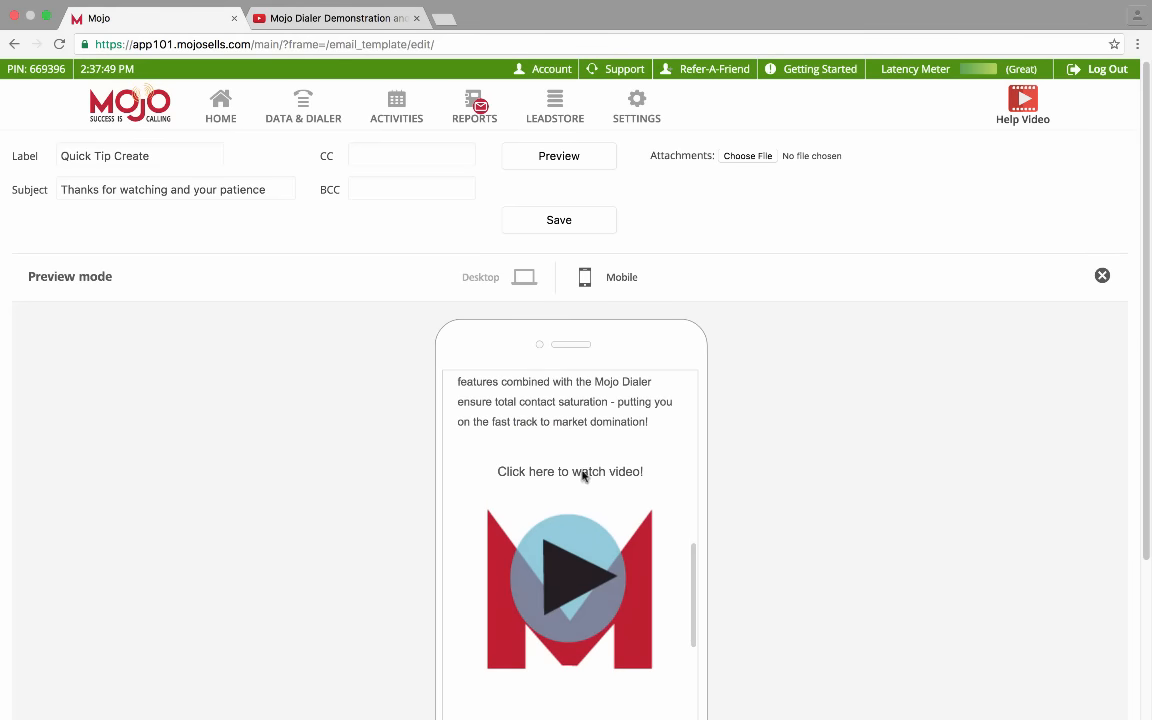
pyautogui.scroll(-3, 656, 494)
pyautogui.scroll(-2, 656, 494)
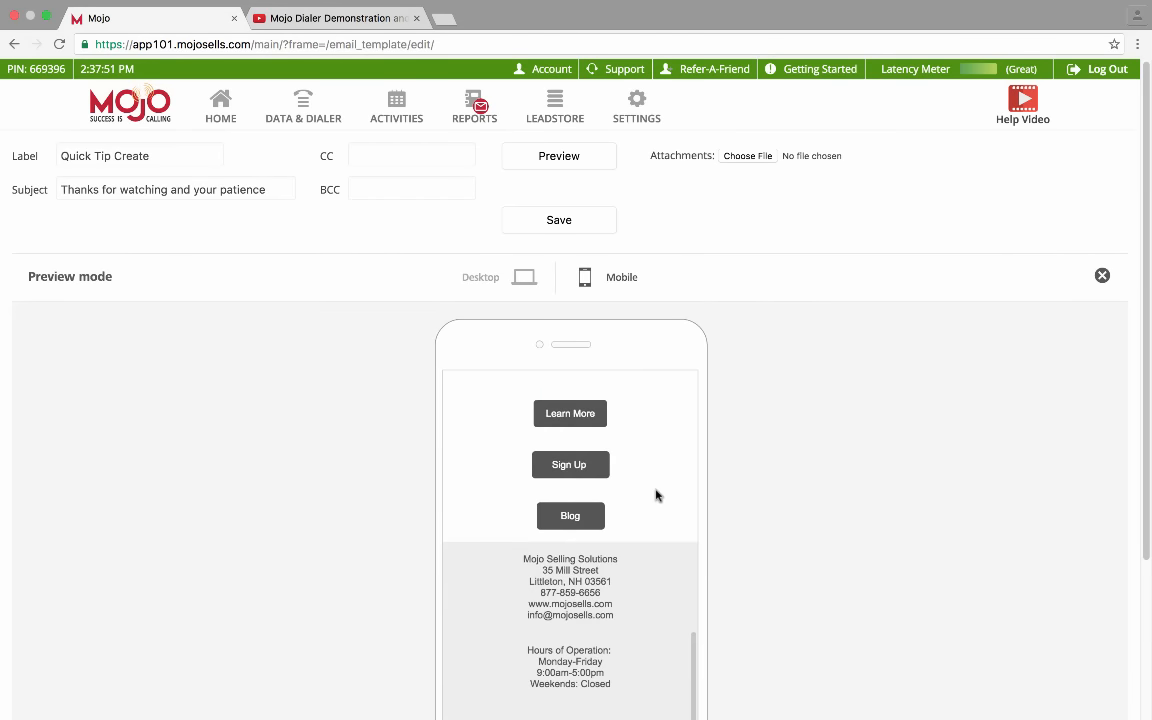
pyautogui.scroll(-3, 656, 494)
pyautogui.scroll(6, 656, 494)
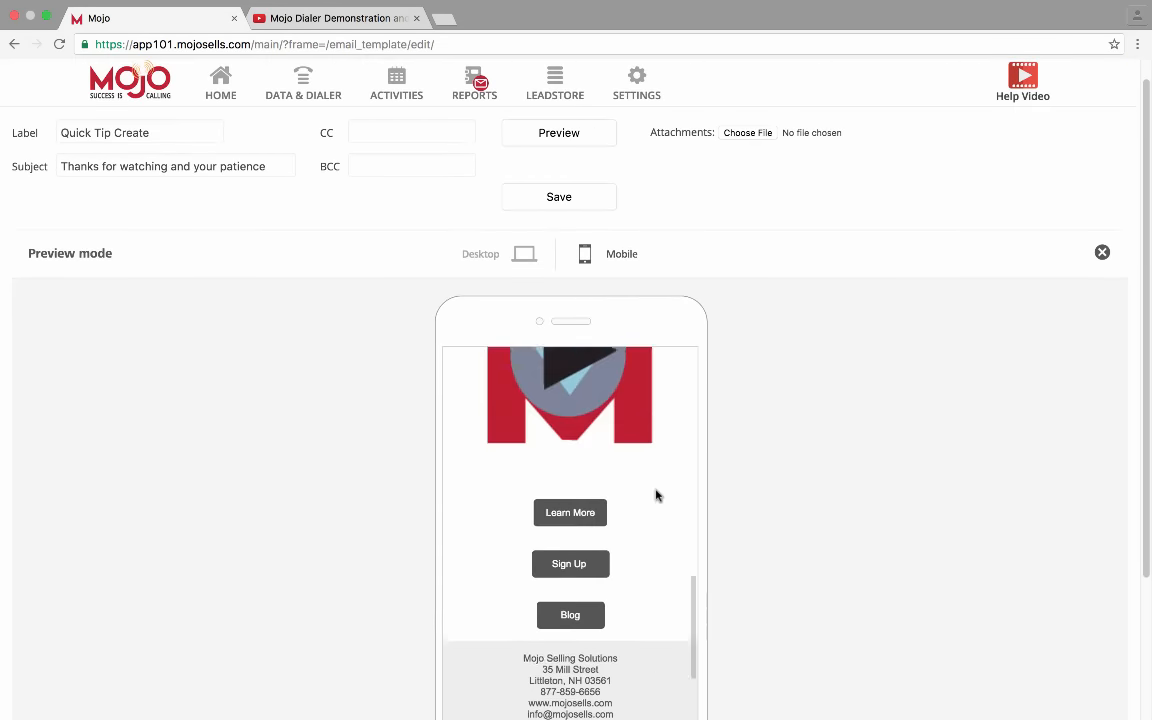
pyautogui.scroll(5, 656, 494)
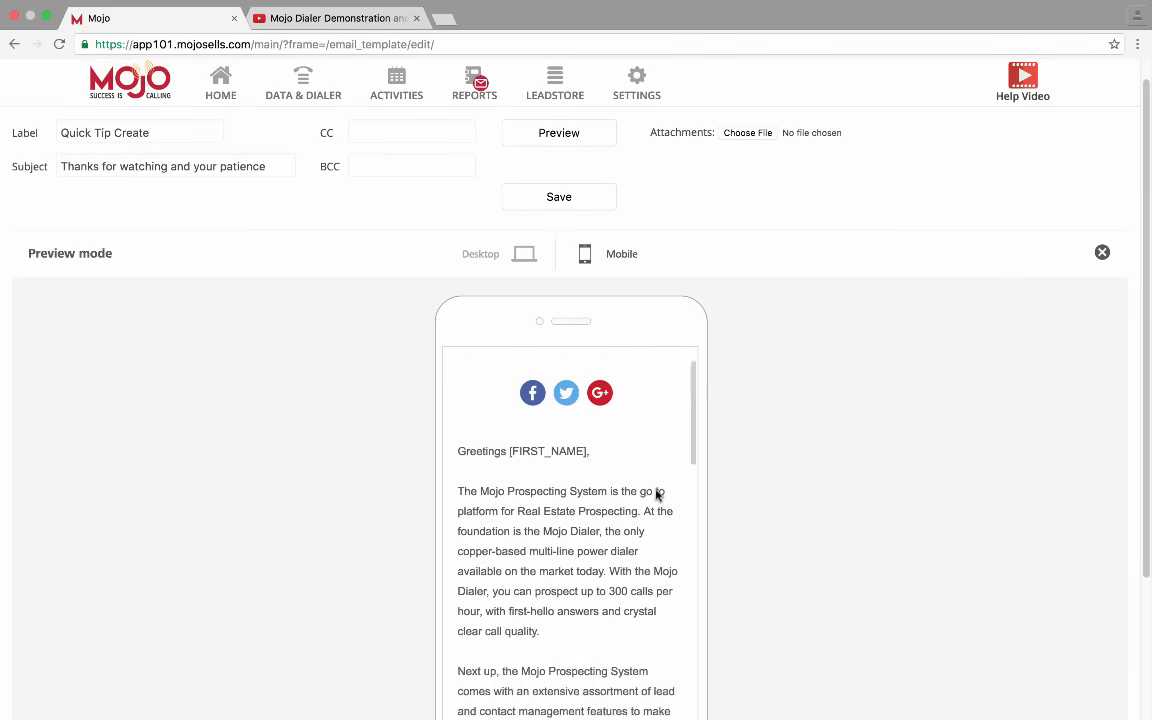
pyautogui.click(1102, 253)
# Select the grey address footer row and raise Column 1's top padding to 20
pyautogui.scroll(-5, 600, 457)
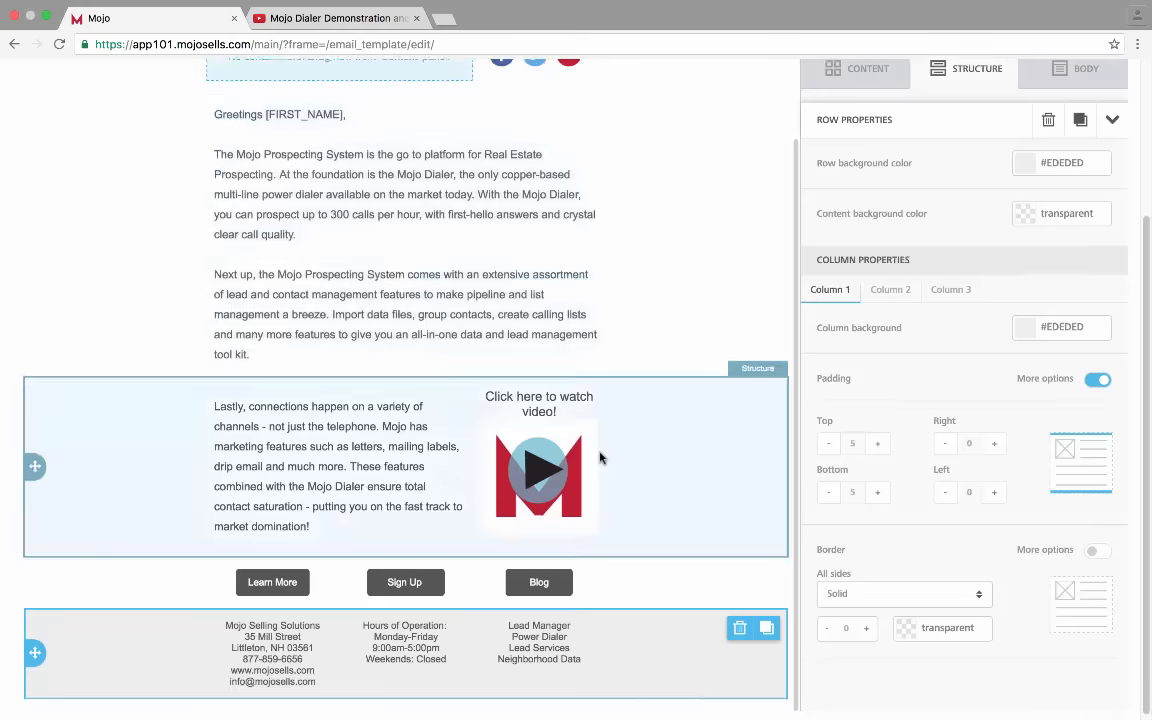
pyautogui.click(659, 588)
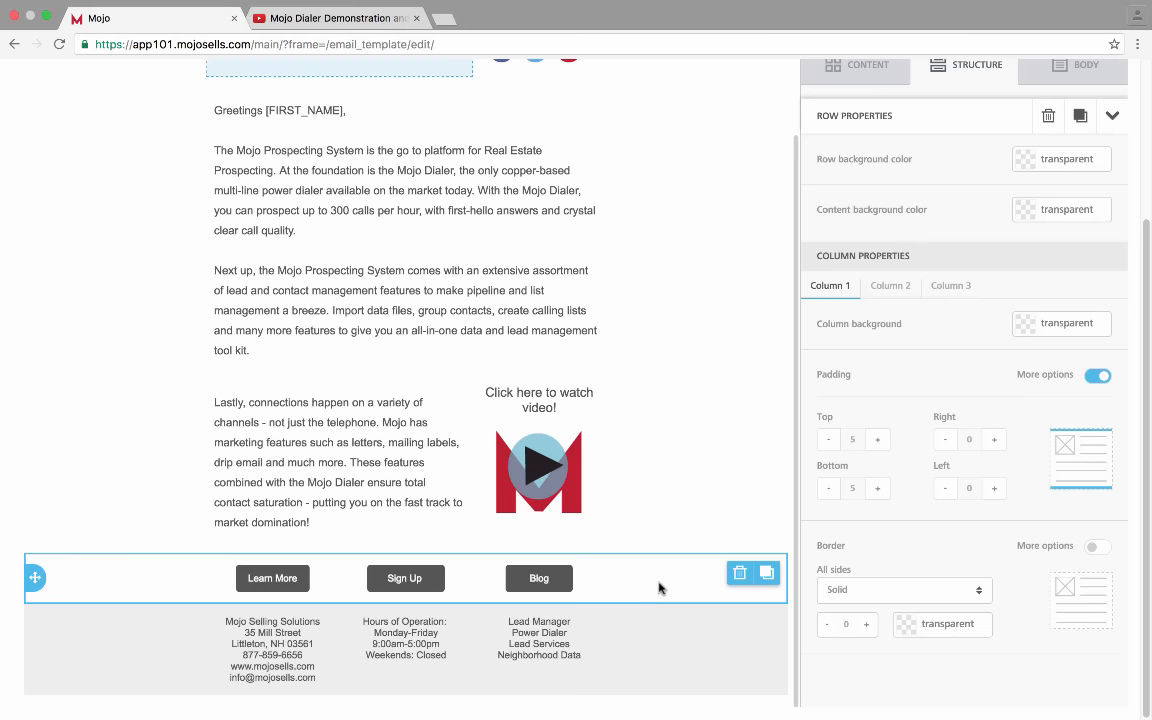
pyautogui.click(640, 643)
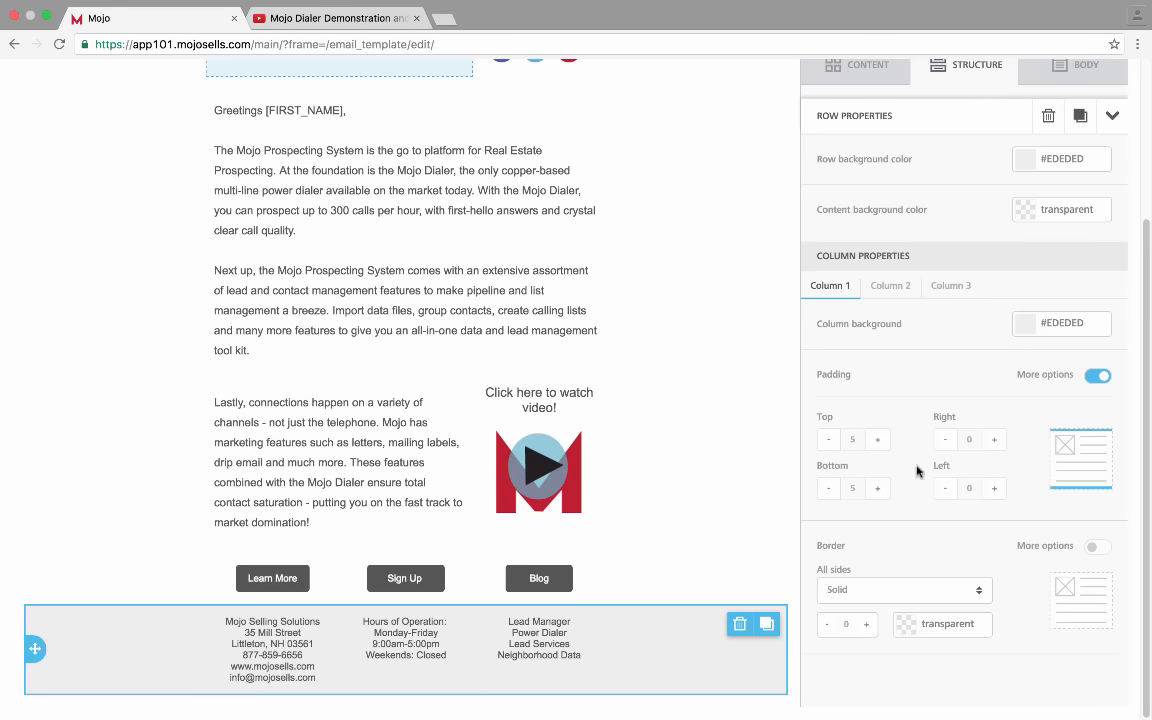
pyautogui.click(879, 440)
pyautogui.click(879, 440)
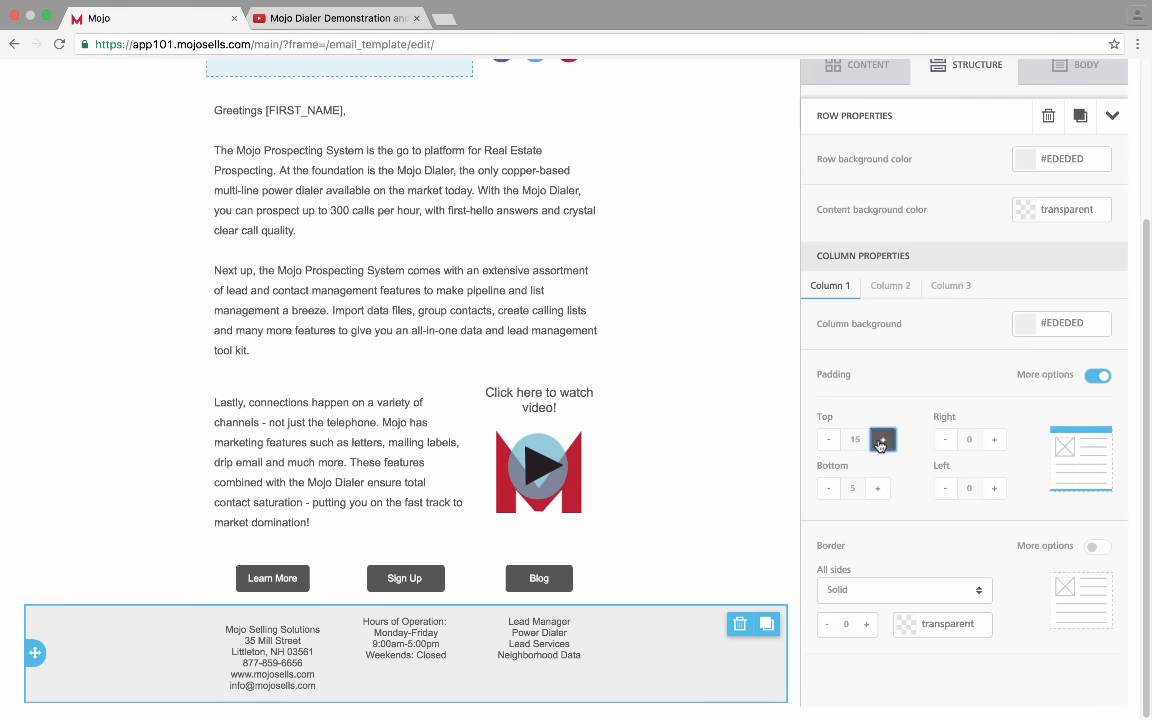
pyautogui.click(880, 440)
# Raise the top padding of footer Columns 2 and 3 to 20
pyautogui.click(891, 287)
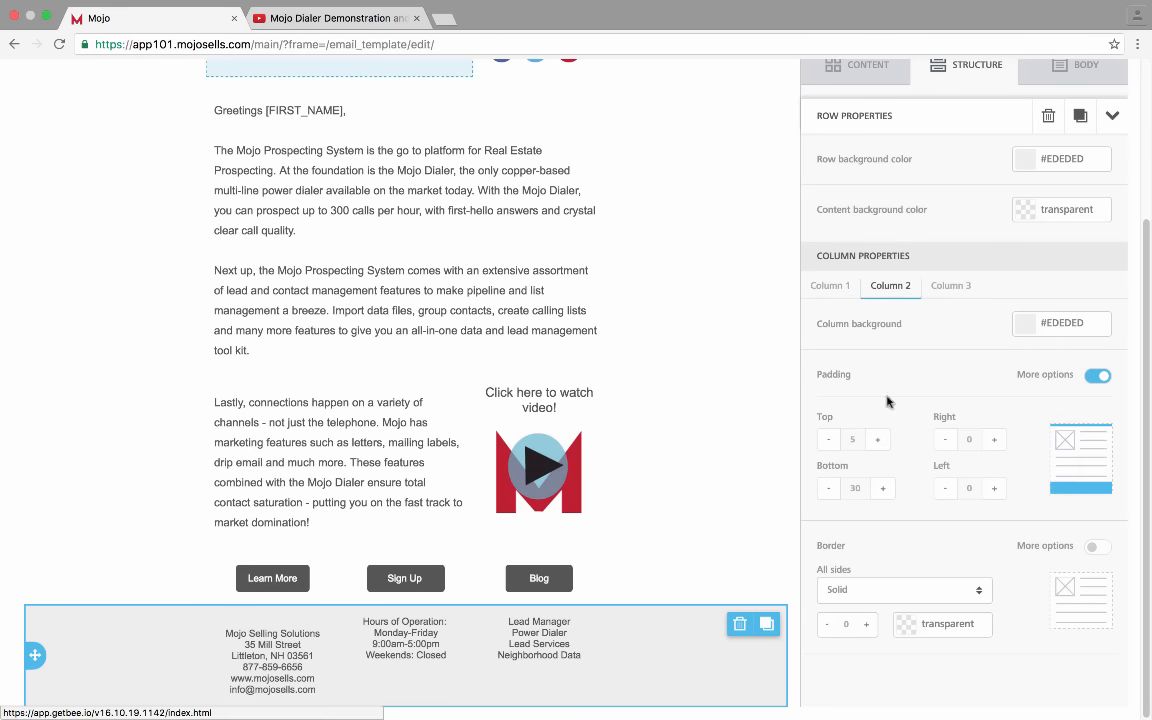
pyautogui.click(879, 440)
pyautogui.click(879, 440)
pyautogui.click(879, 441)
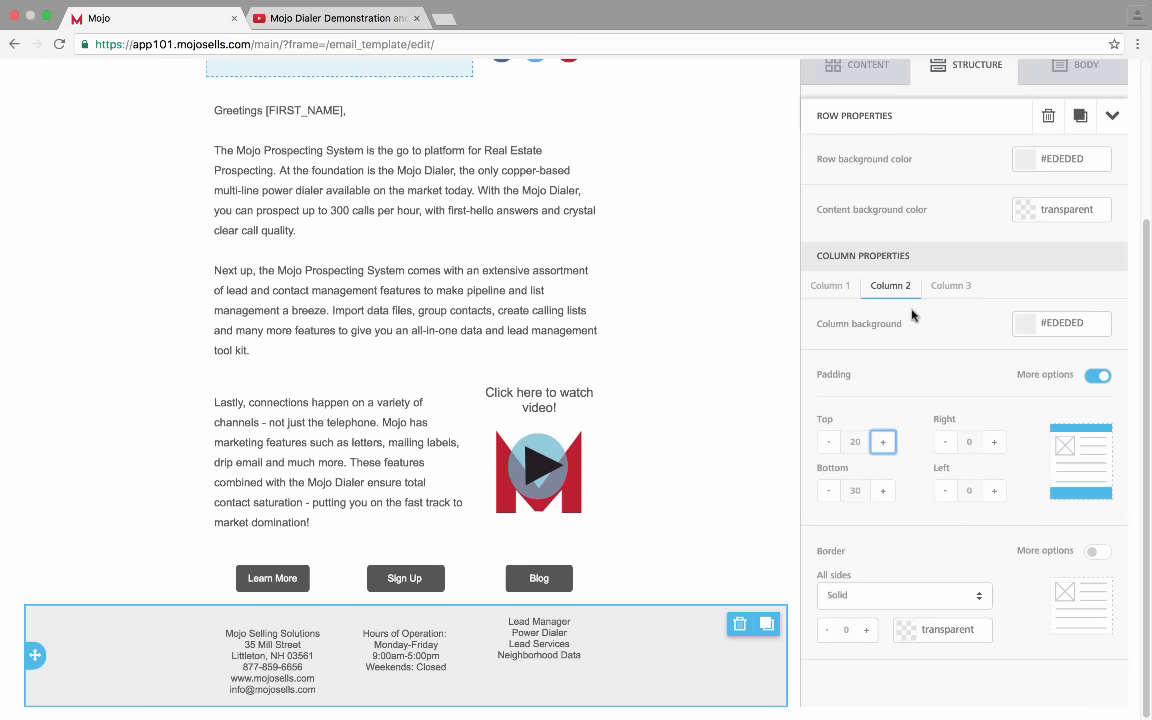
pyautogui.click(943, 287)
pyautogui.click(880, 440)
pyautogui.click(880, 441)
pyautogui.click(880, 441)
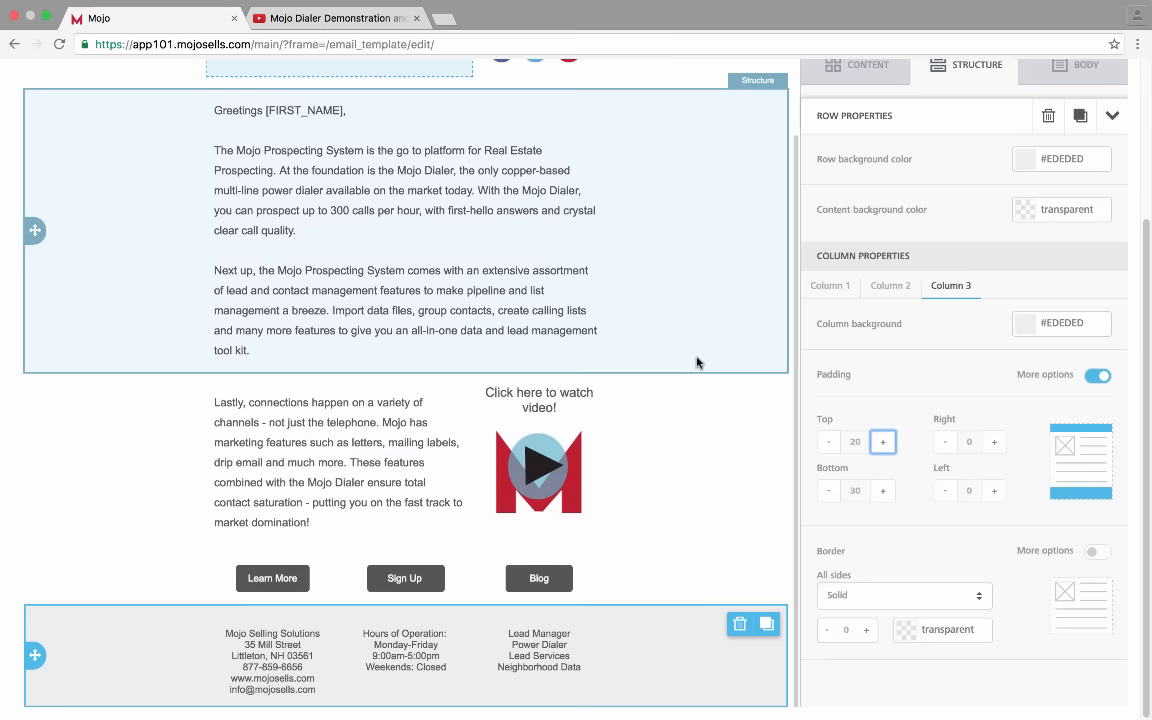
pyautogui.scroll(5, 645, 240)
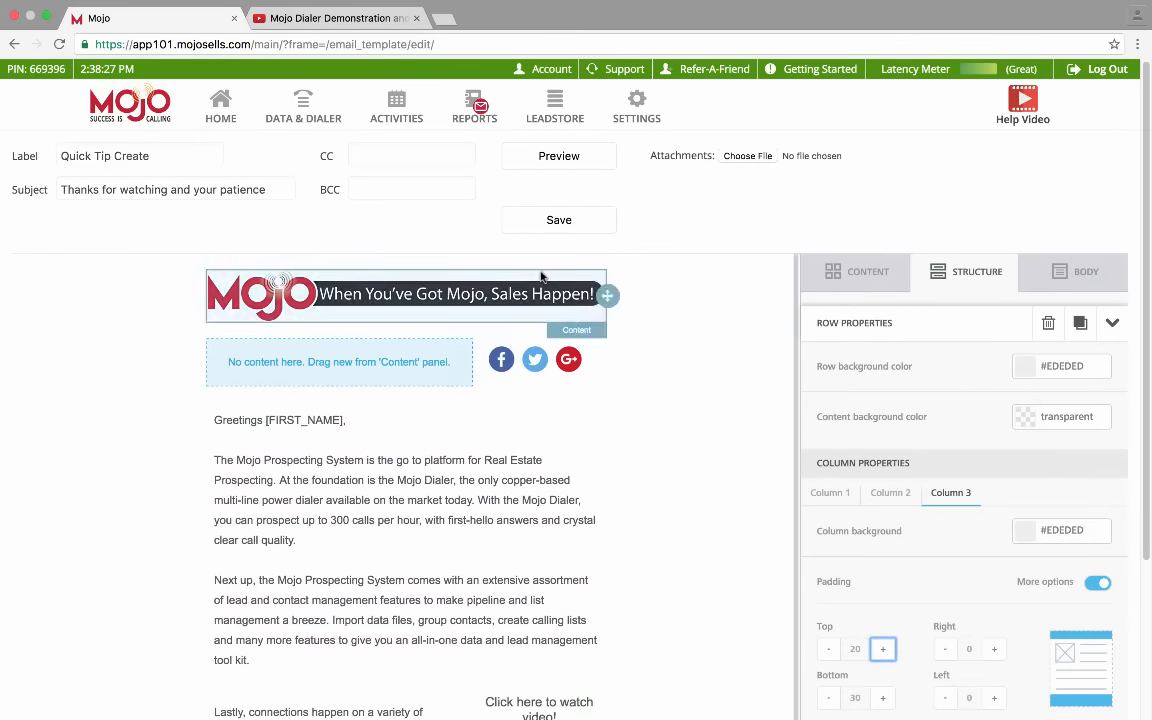
# Preview the email on desktop and in the phone layout to check the new footer spacing
pyautogui.click(559, 155)
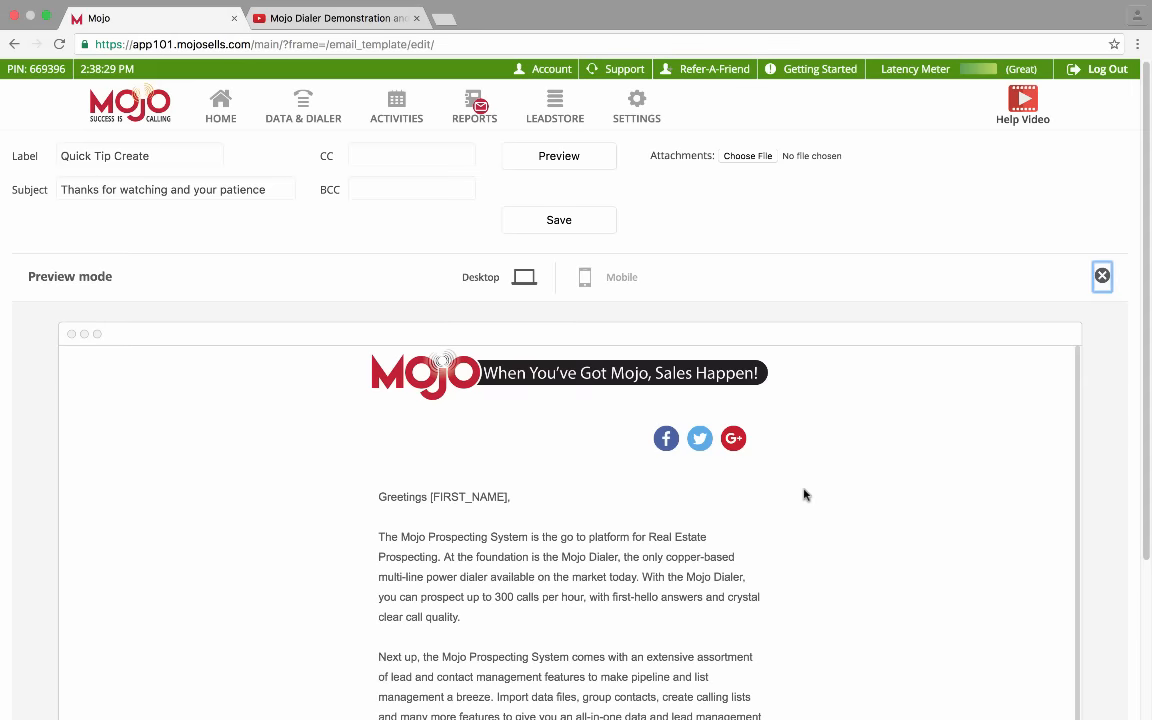
pyautogui.scroll(-5, 805, 494)
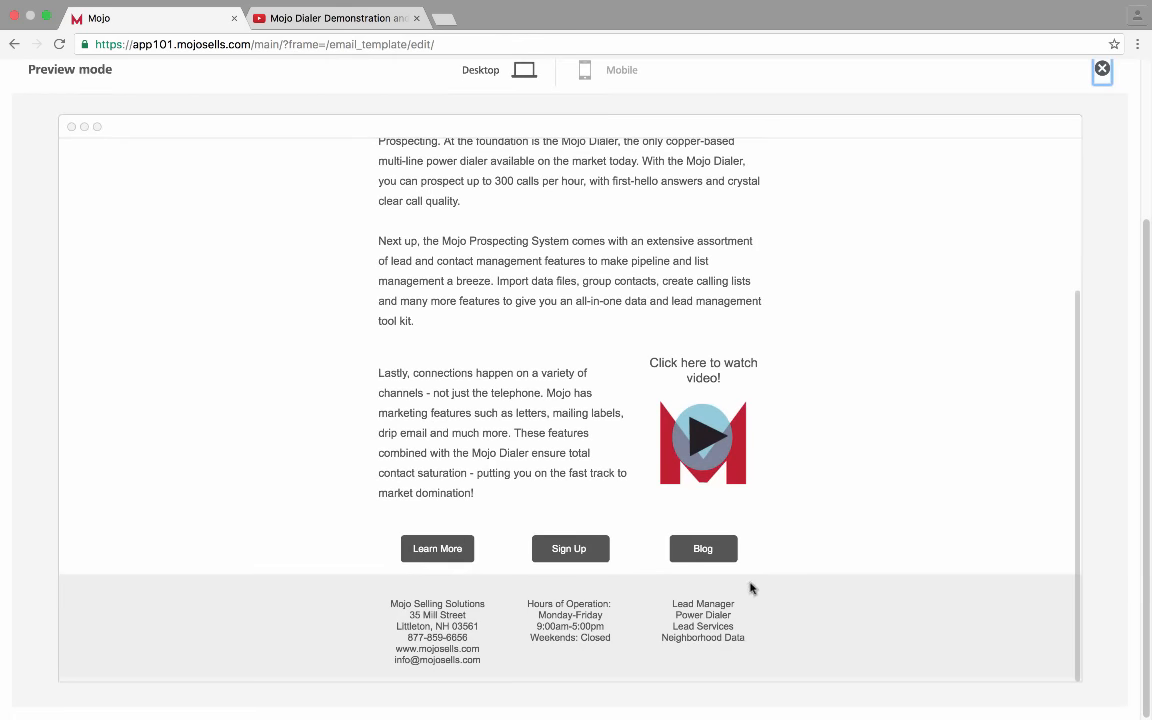
pyautogui.scroll(10, 752, 588)
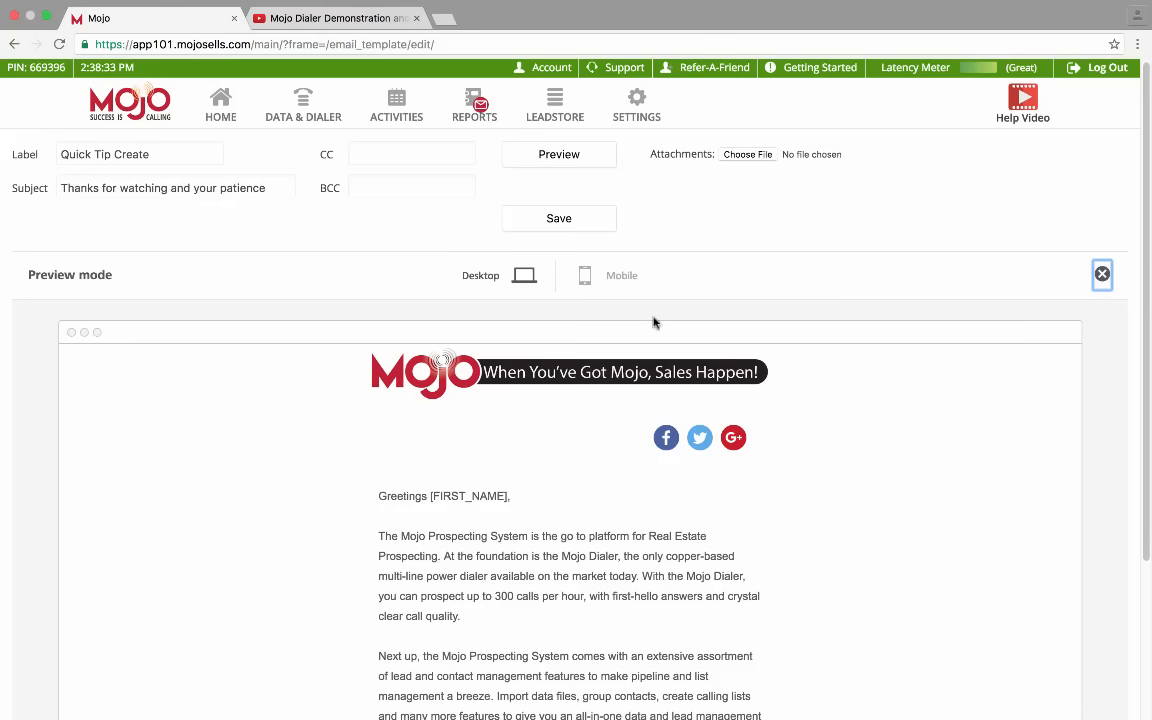
pyautogui.click(607, 279)
pyautogui.scroll(-12, 621, 515)
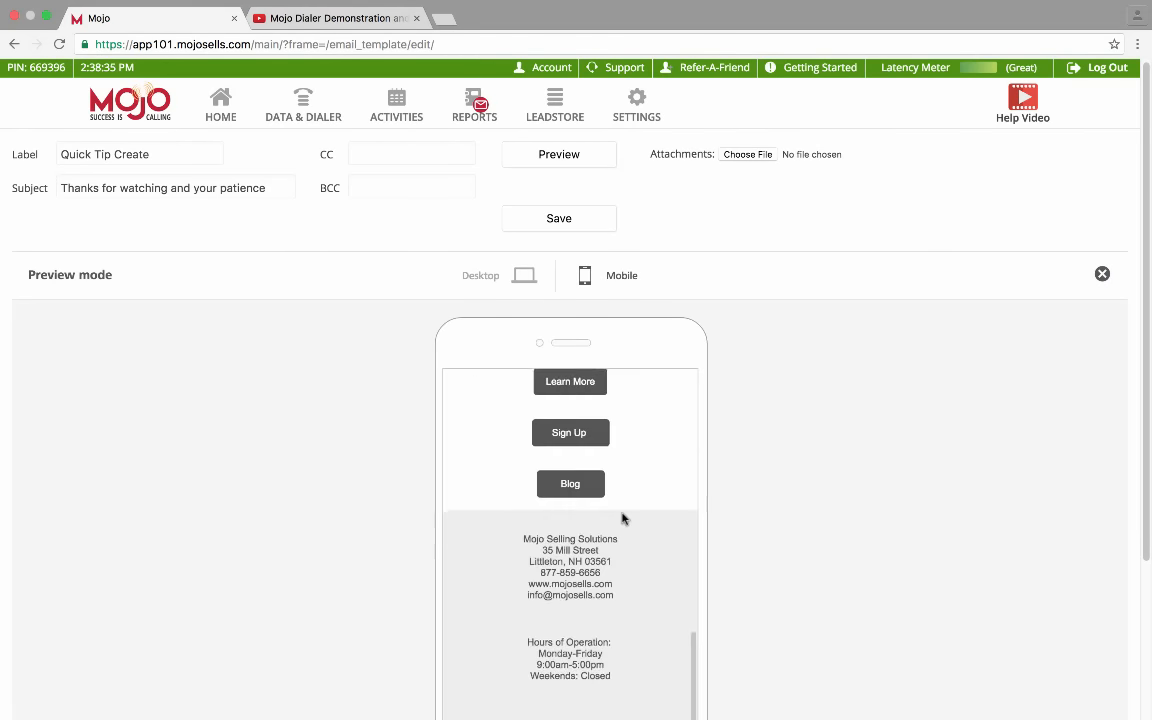
pyautogui.scroll(12, 622, 519)
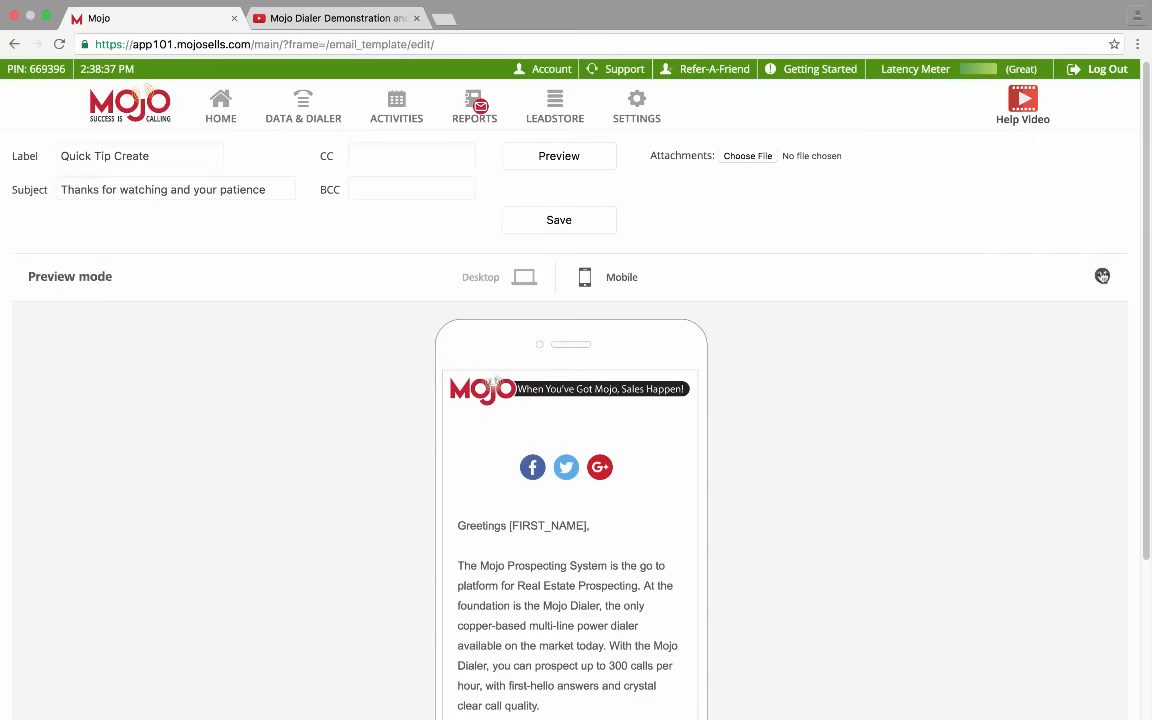
# Close the preview and scroll through the editor to review the layout
pyautogui.click(1102, 276)
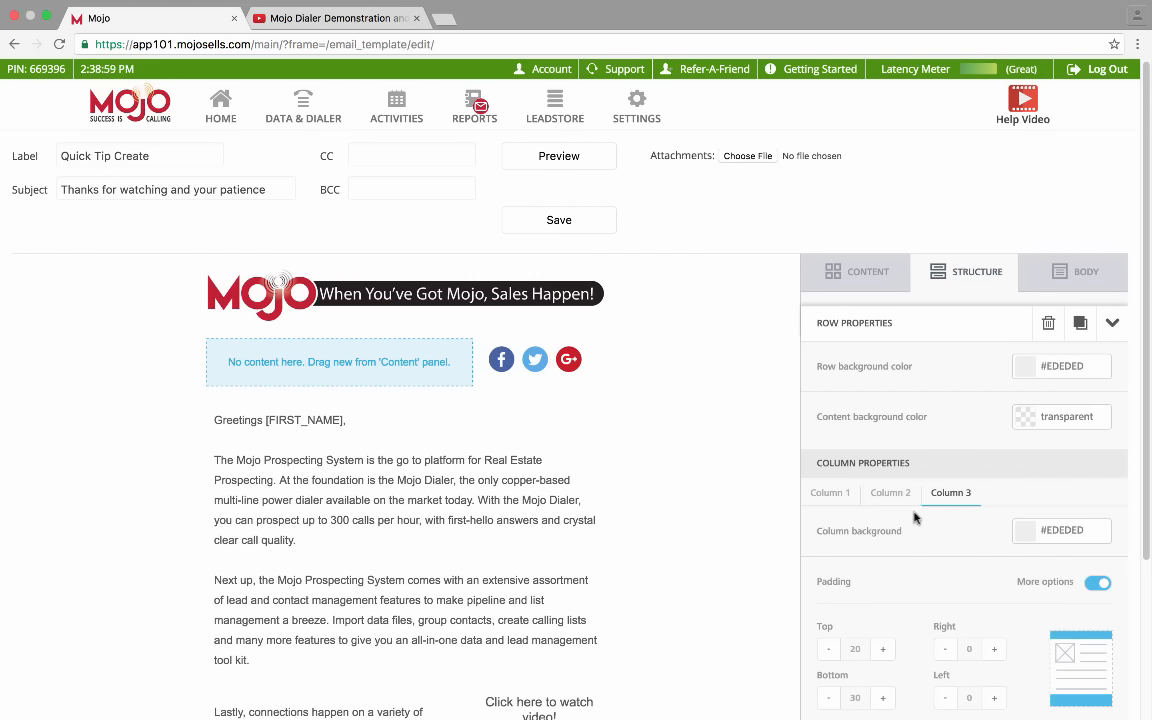
pyautogui.scroll(-3, 920, 515)
pyautogui.scroll(-2, 913, 517)
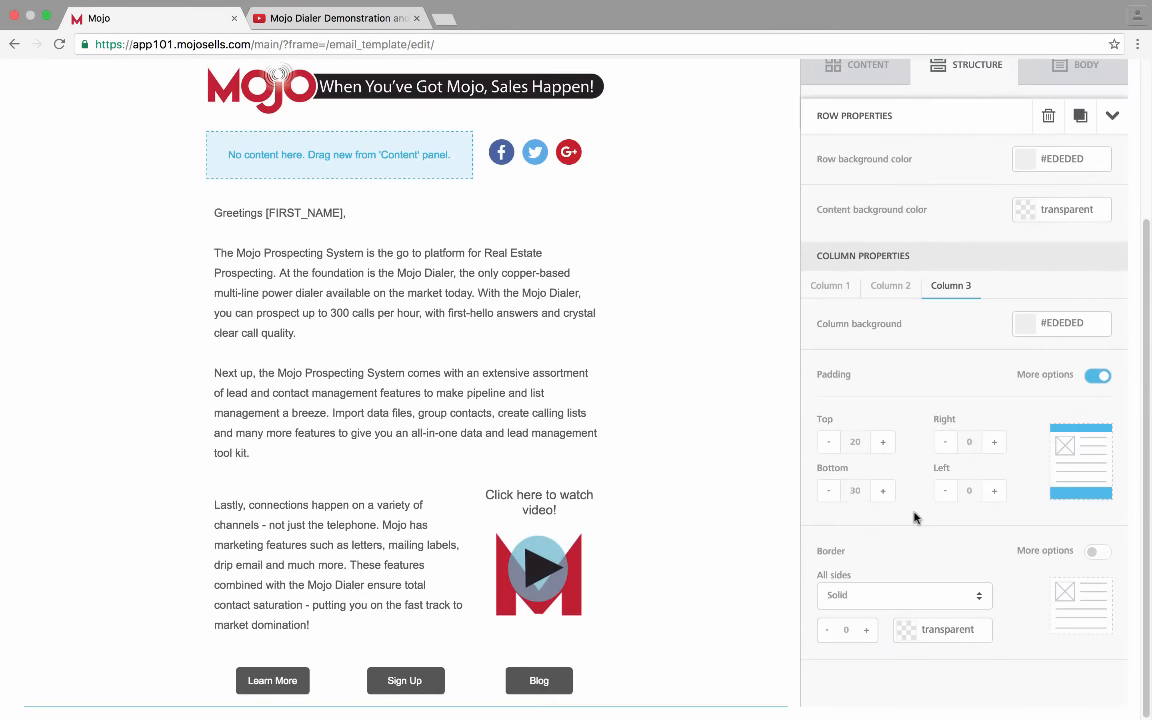
pyautogui.scroll(5, 913, 515)
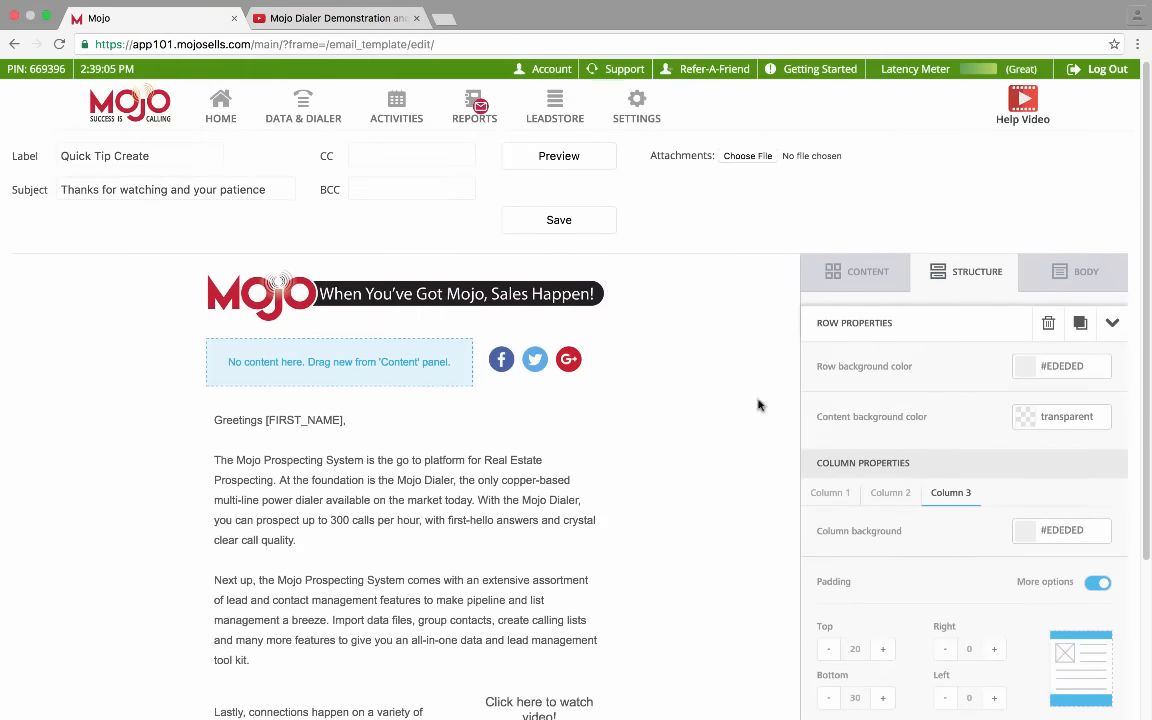
# Save Quick Tip Create, filter the template list to Drag & Drop templates, and reopen it
pyautogui.click(562, 222)
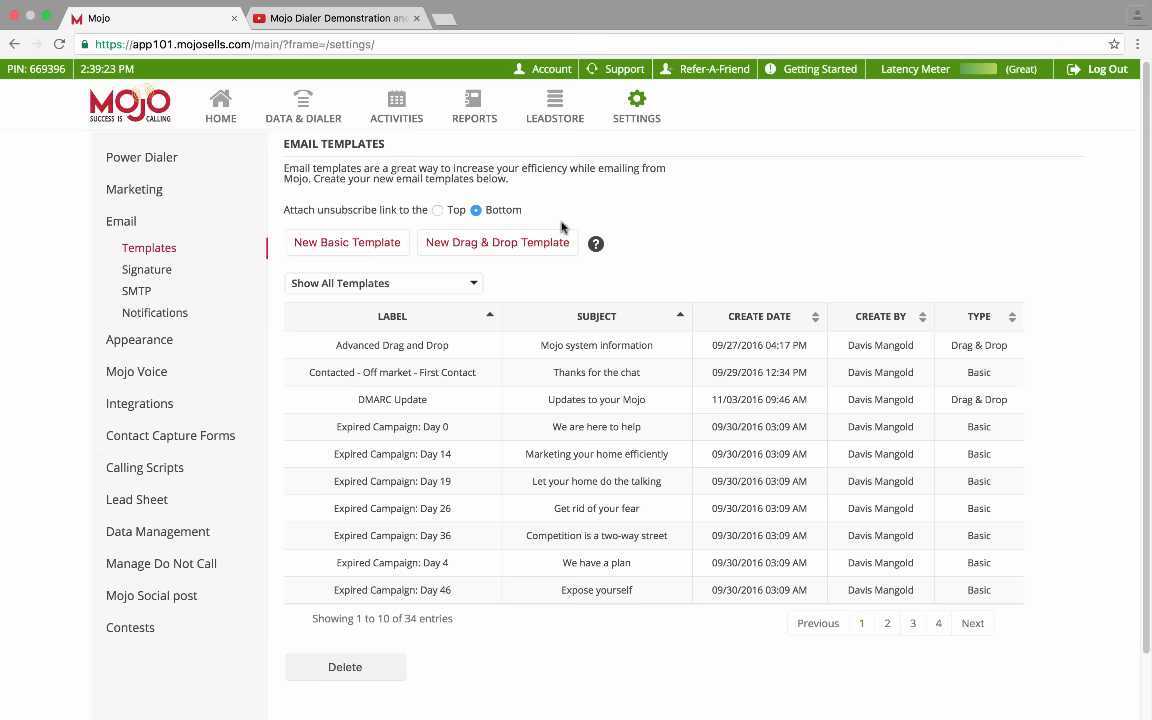
pyautogui.click(888, 623)
pyautogui.click(464, 289)
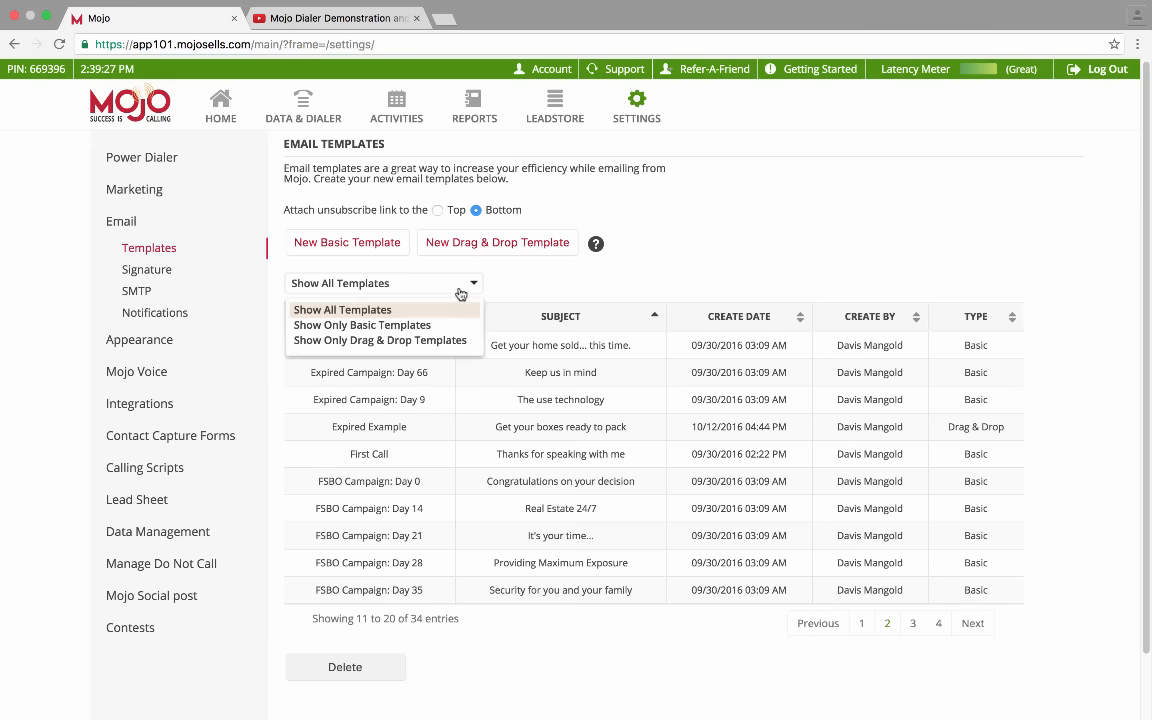
pyautogui.click(387, 341)
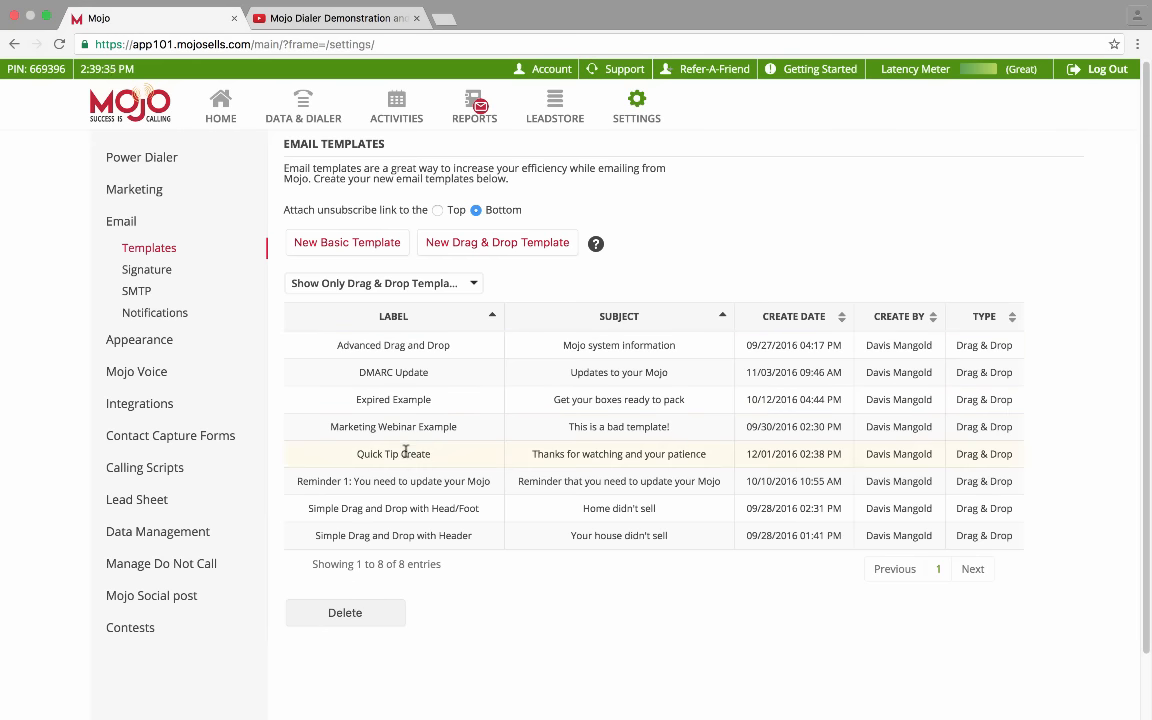
pyautogui.doubleClick(405, 452)
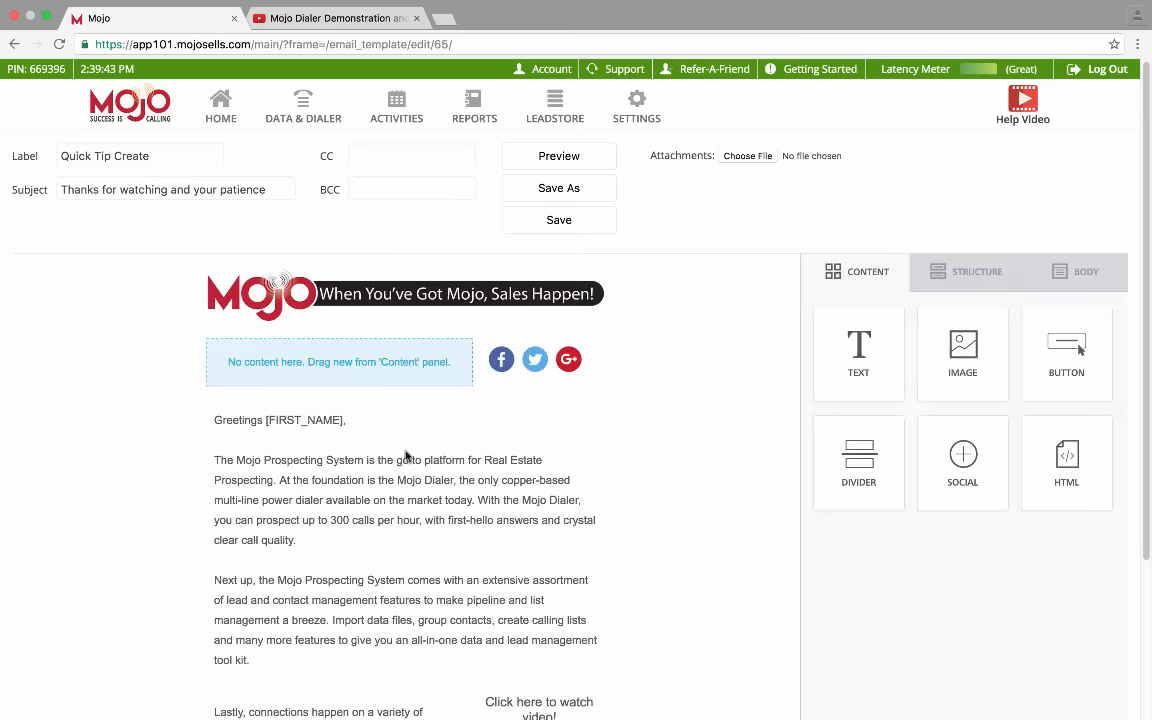
# Use Save As to create 'Quick Tip Create #2' with subject 'Thanks for watching and for being a Mojo client'
pyautogui.click(541, 188)
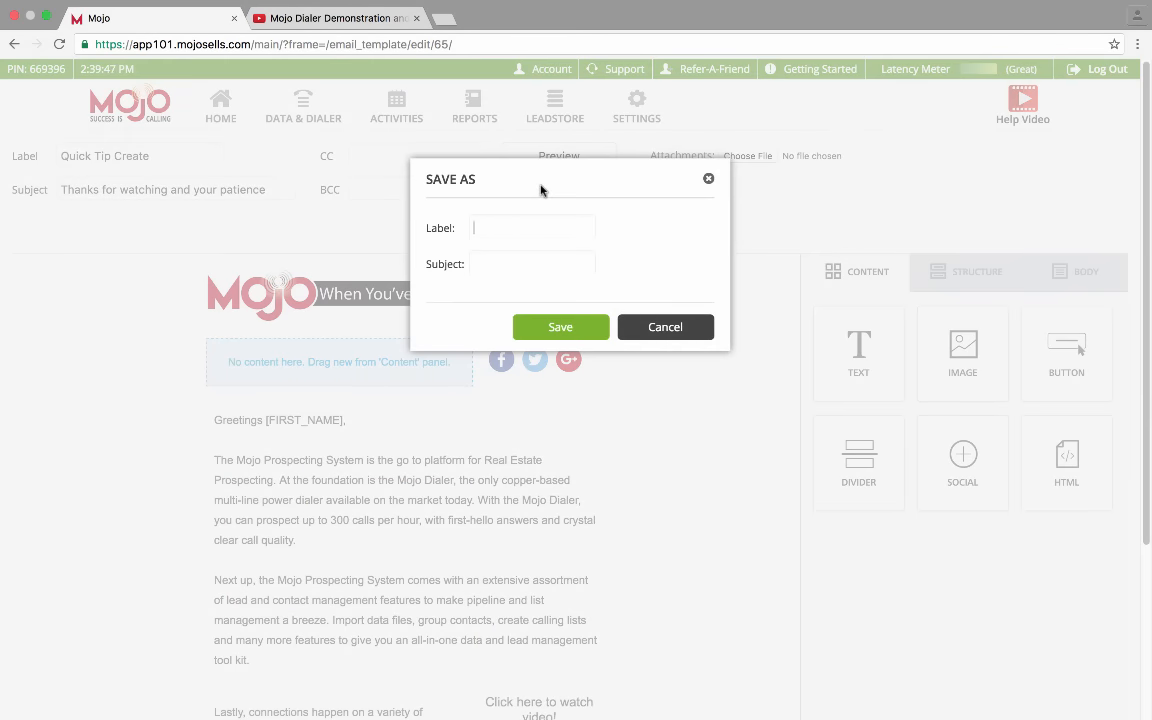
pyautogui.write('Quick Tip Create ')
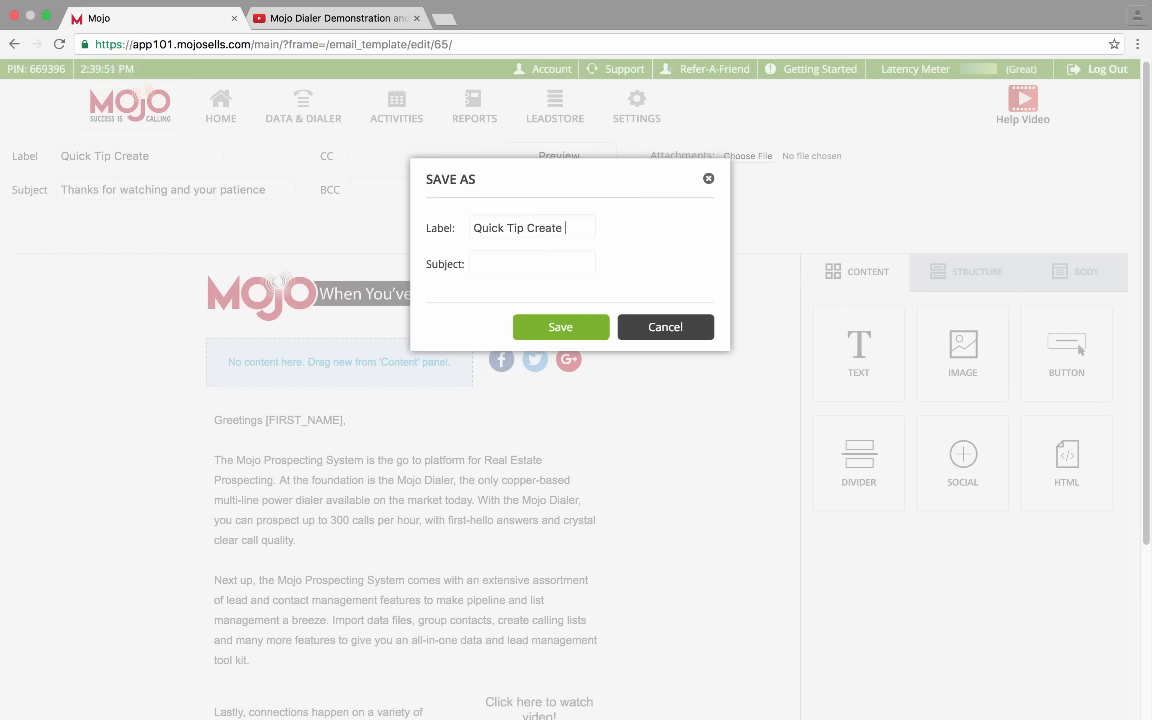
pyautogui.write('#2')
pyautogui.press('Tab')
pyautogui.write('Thanks for watching ')
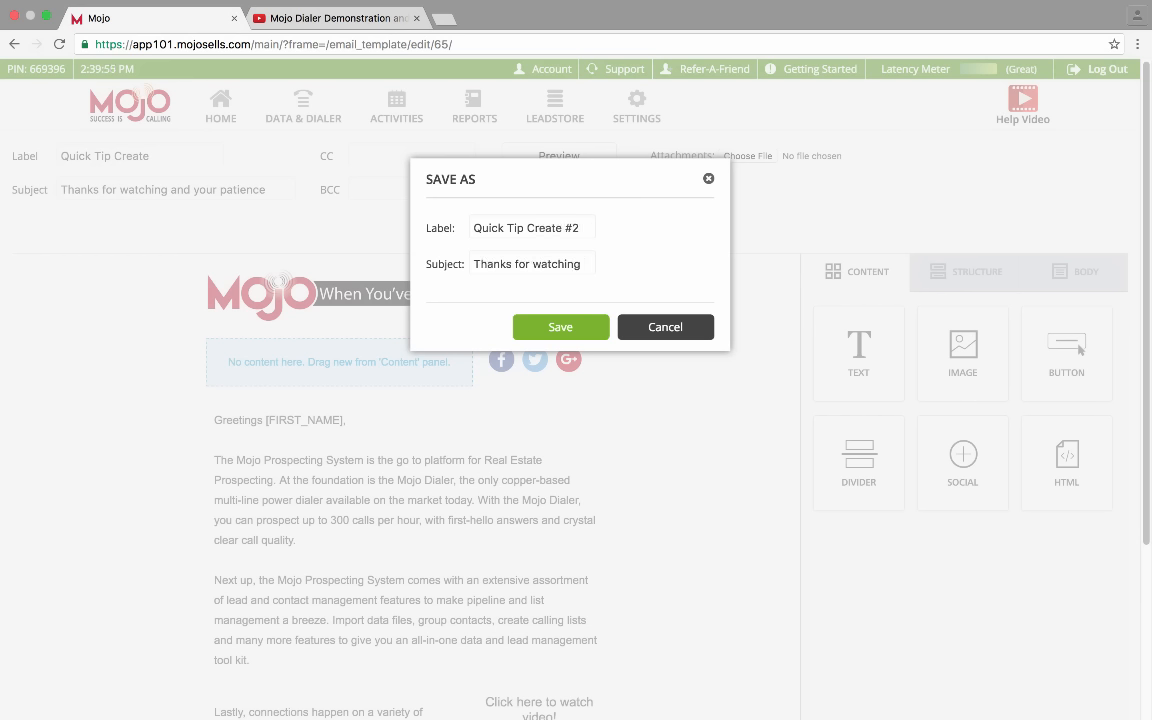
pyautogui.write('and for being a Mojo')
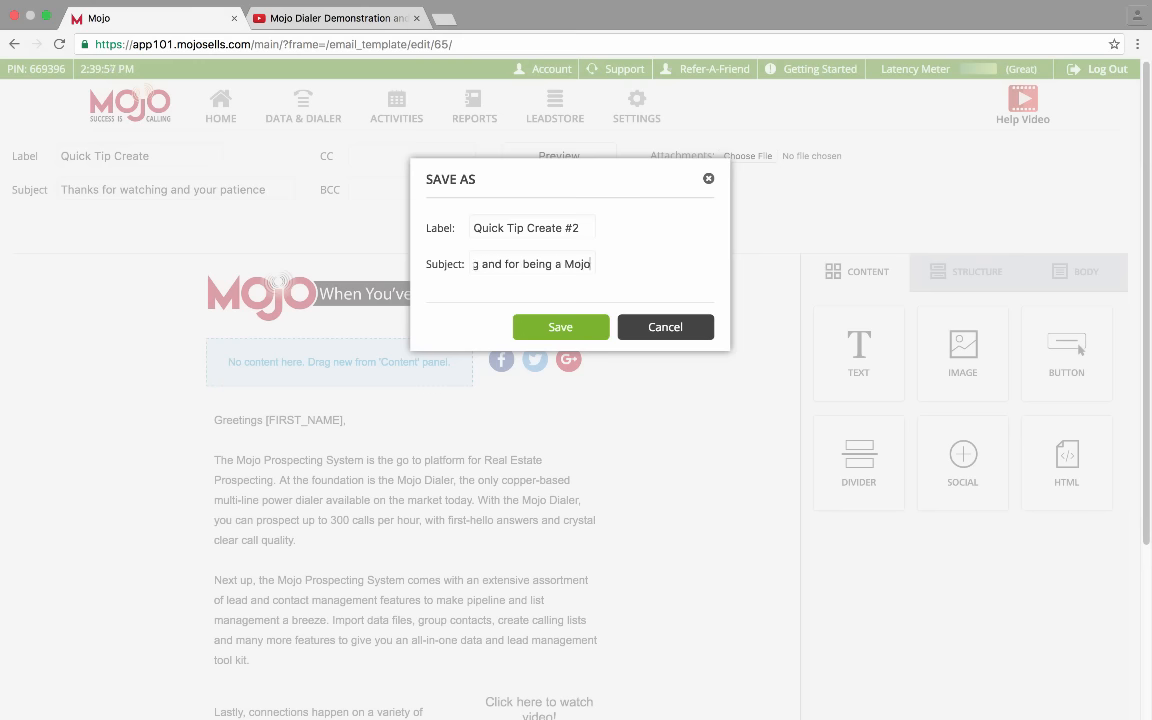
pyautogui.write(' client')
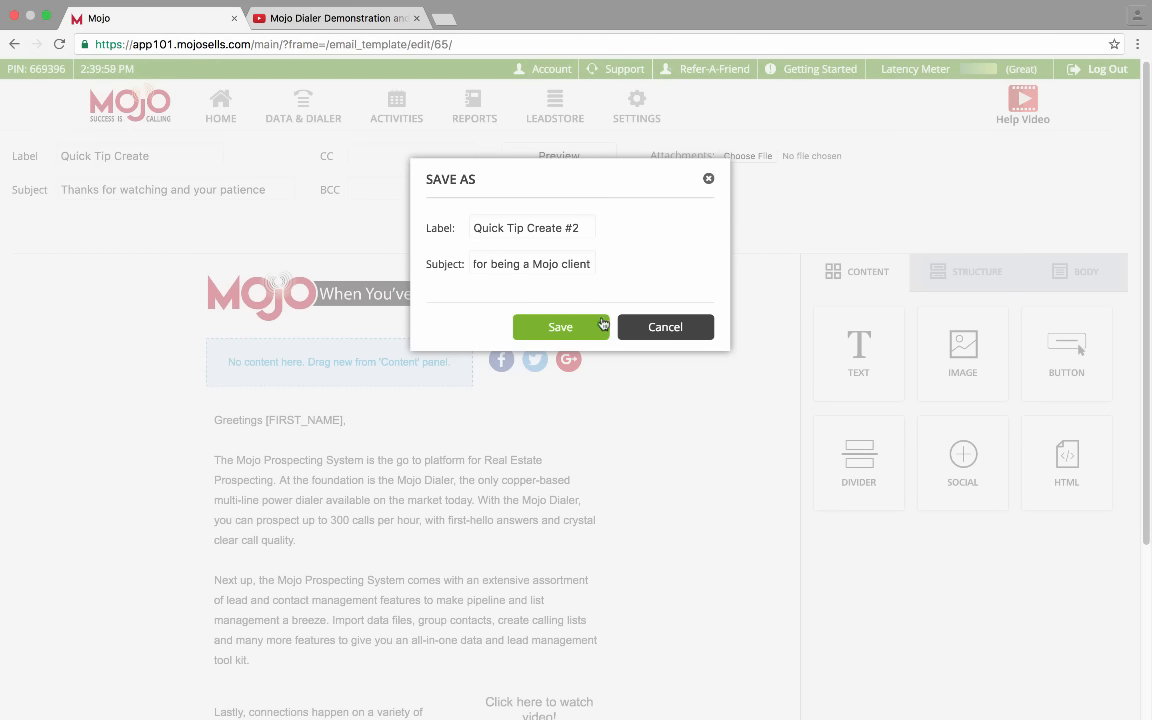
pyautogui.click(603, 323)
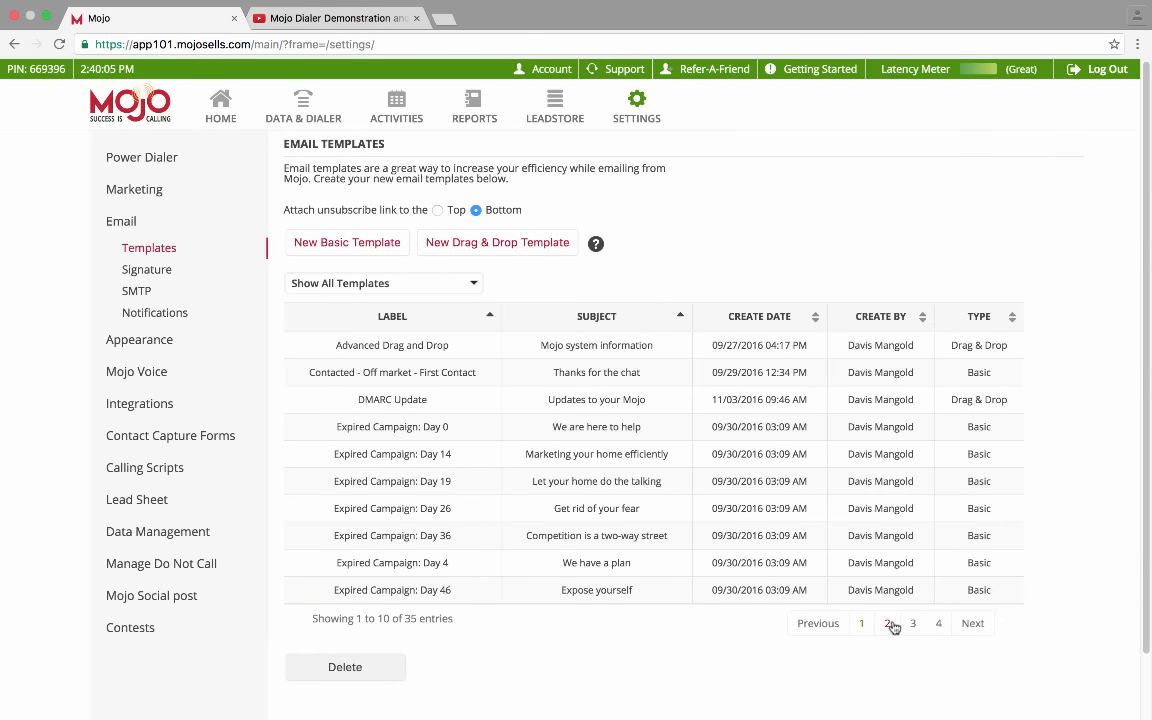
# Filter the template list to Drag & Drop templates and open 'Quick Tip Create #2'
pyautogui.click(889, 624)
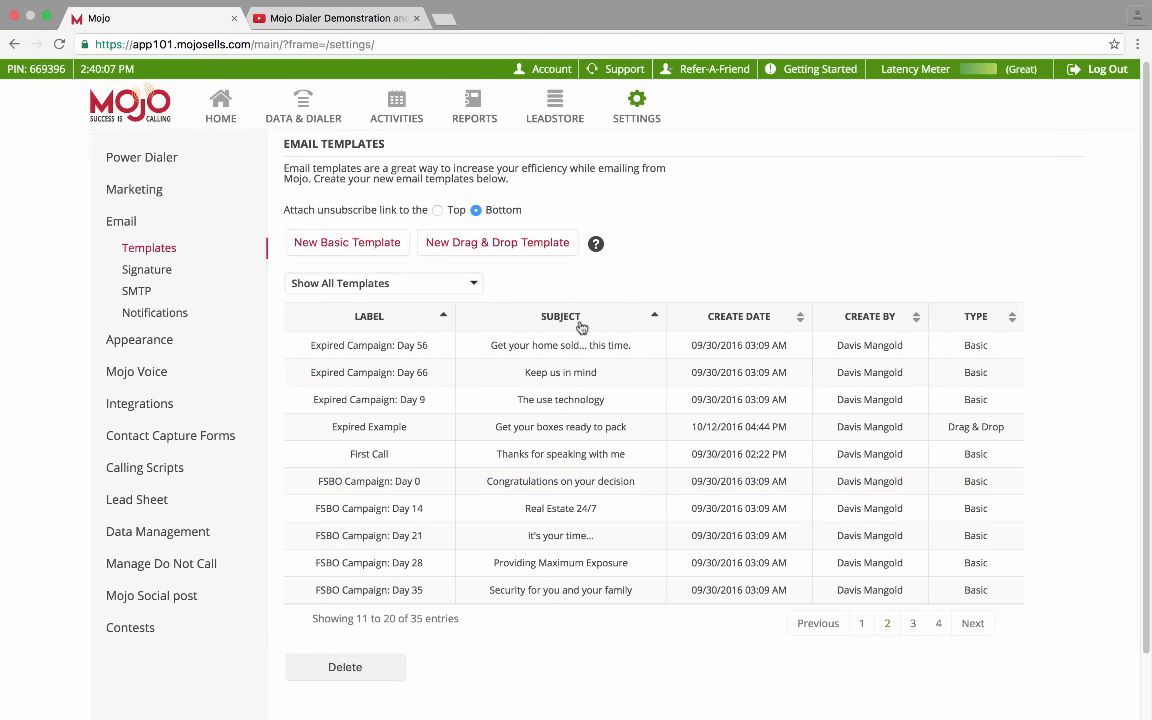
pyautogui.click(430, 287)
pyautogui.click(398, 340)
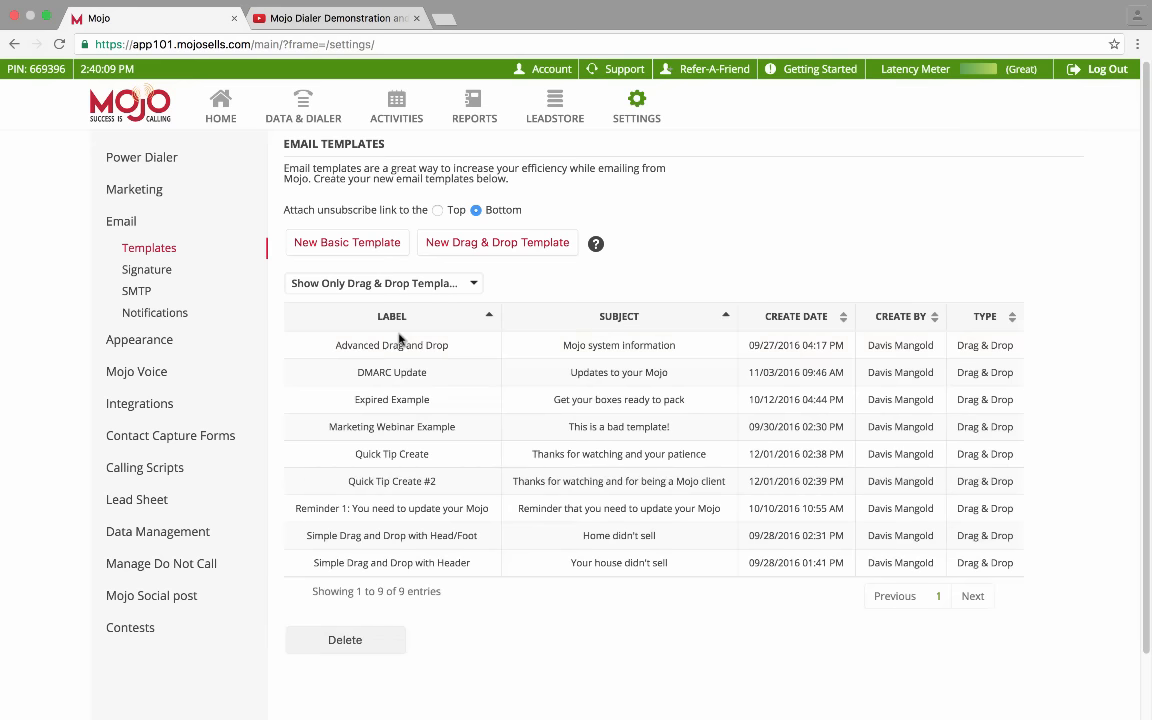
pyautogui.doubleClick(411, 483)
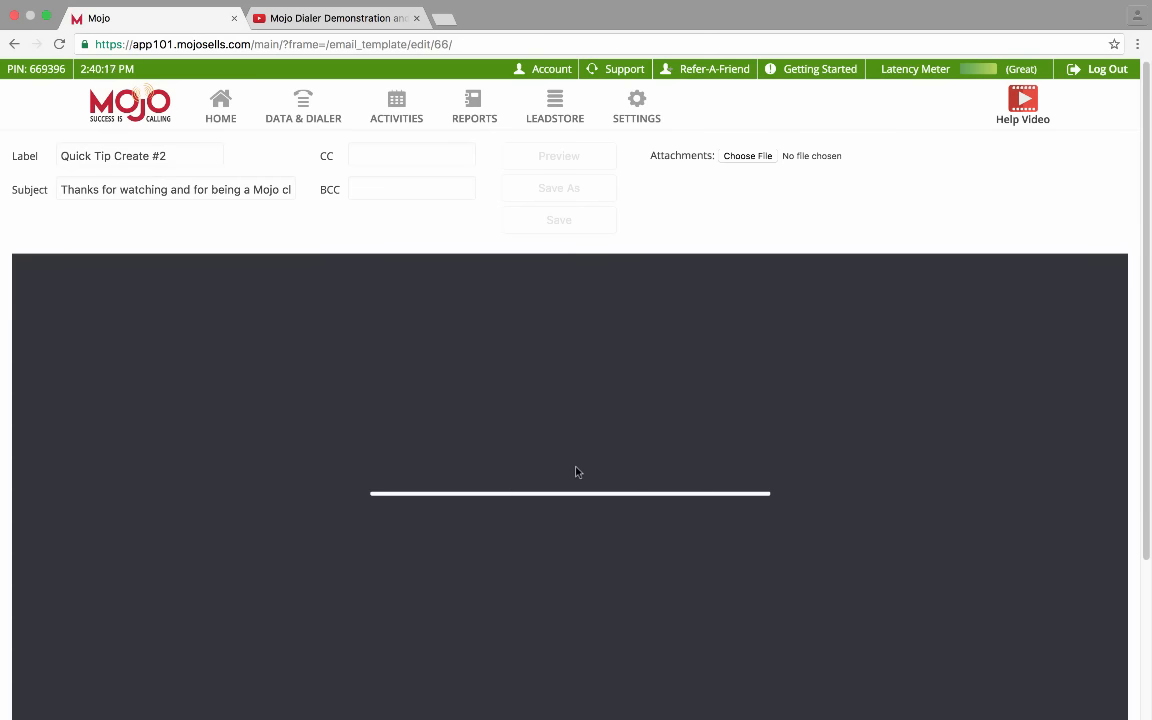
pyautogui.scroll(-5, 576, 472)
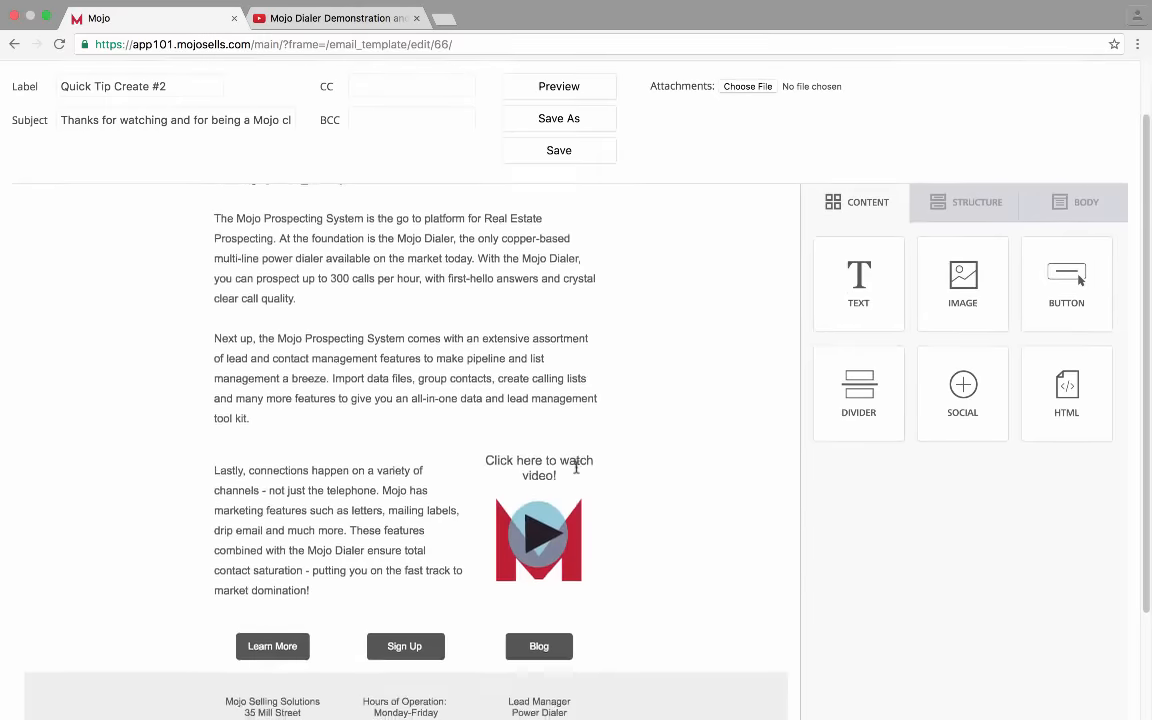
pyautogui.scroll(5, 576, 472)
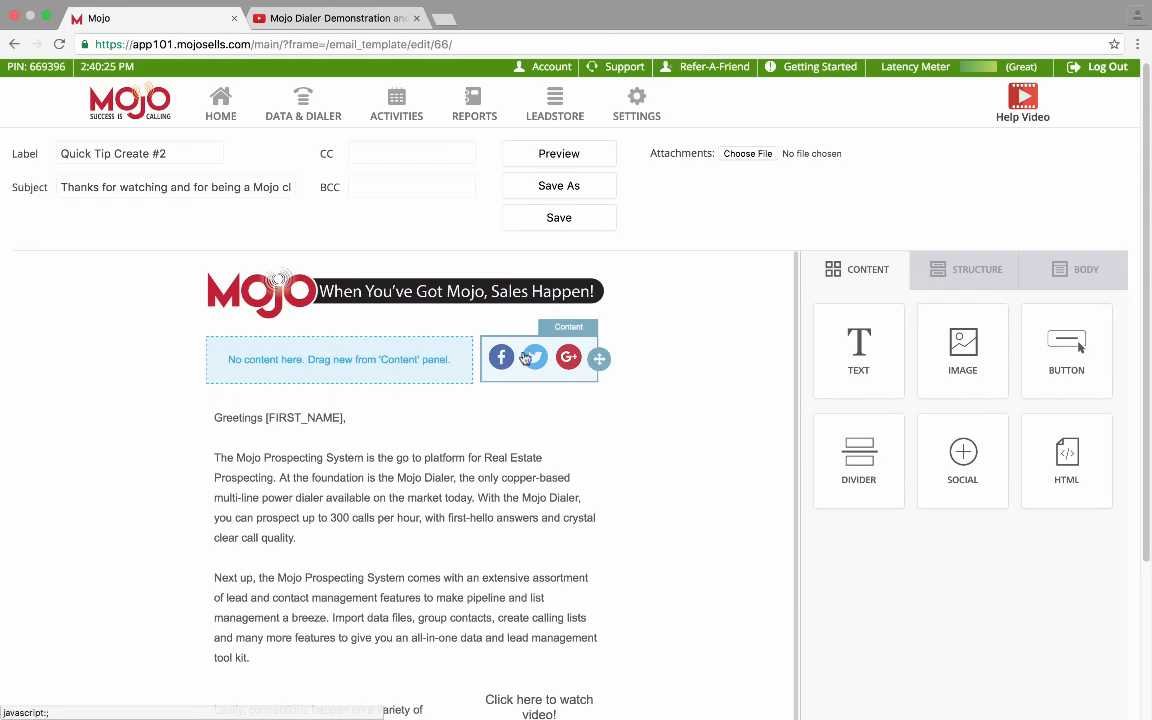
pyautogui.scroll(-4, 645, 423)
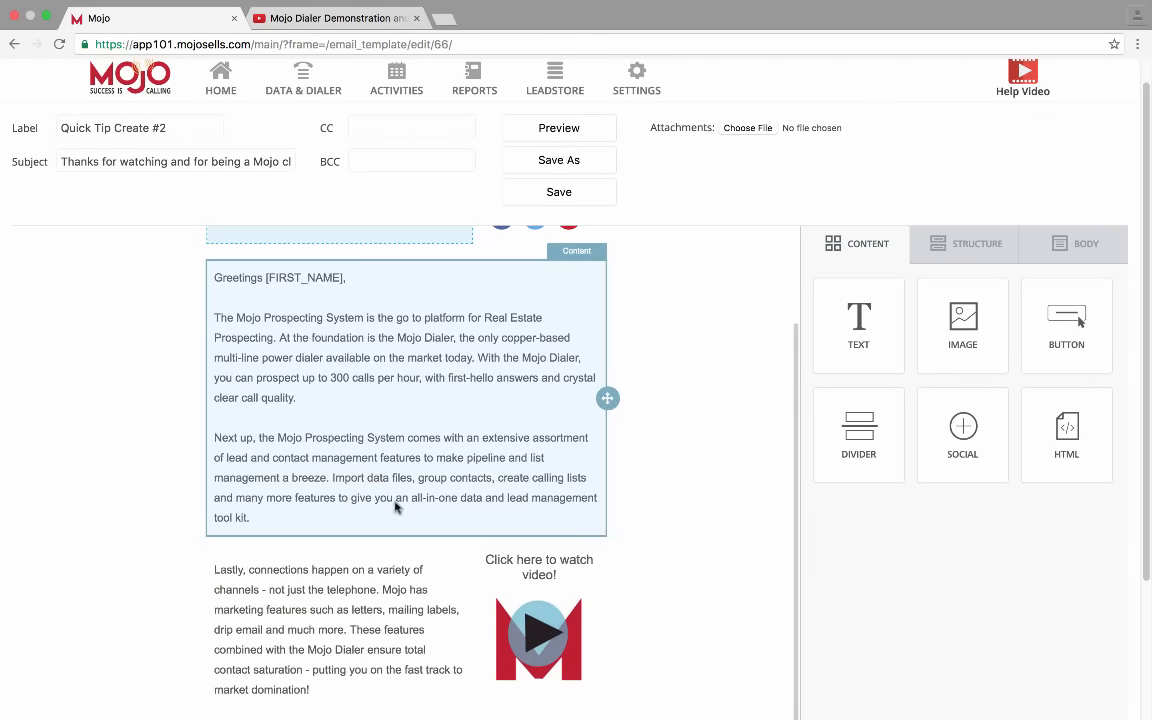
pyautogui.scroll(-2, 404, 509)
pyautogui.scroll(-3, 404, 509)
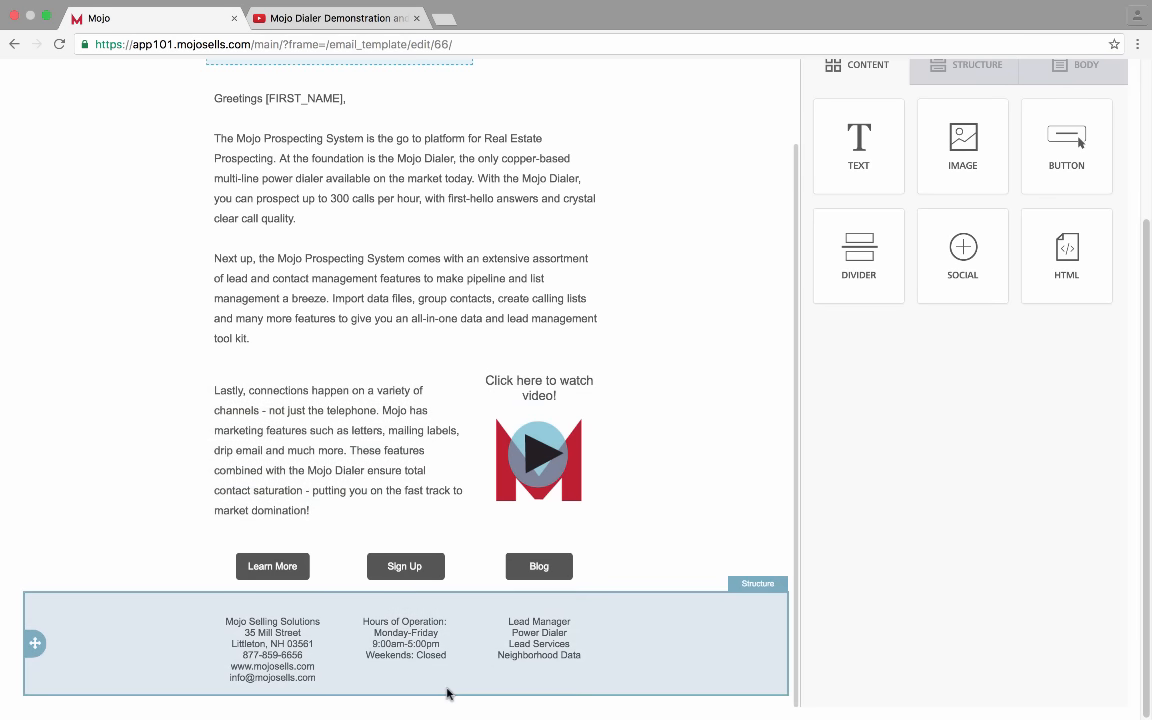
pyautogui.scroll(5, 447, 693)
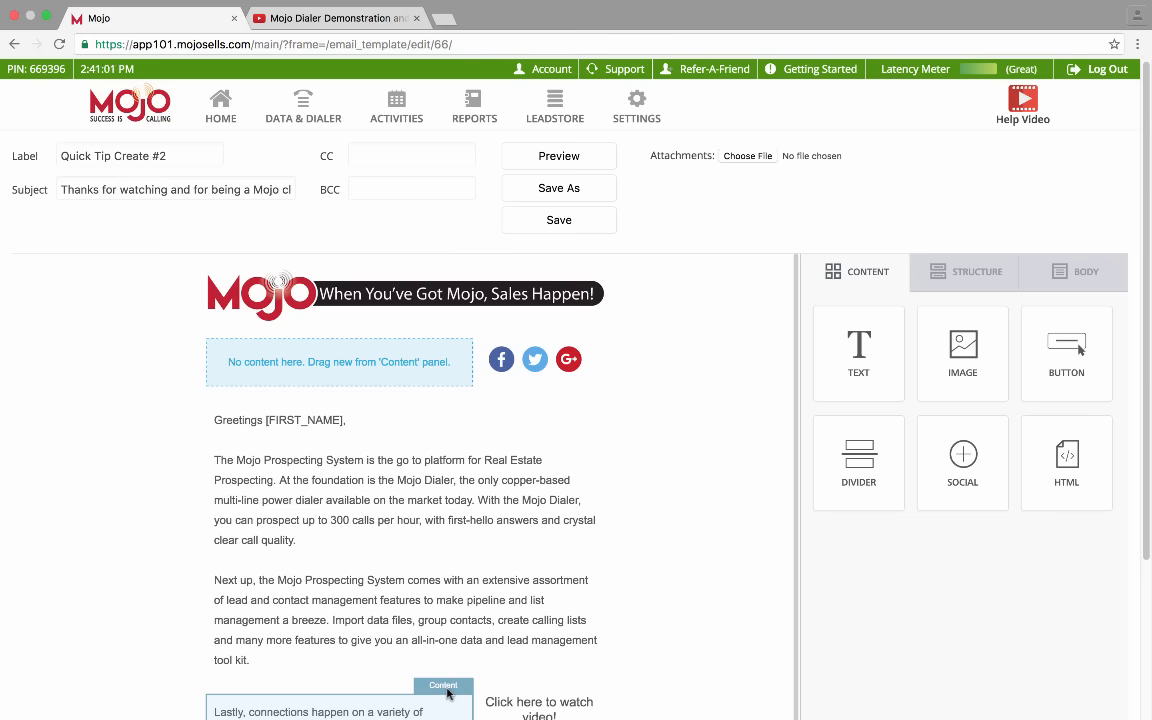
pyautogui.scroll(-2, 397, 477)
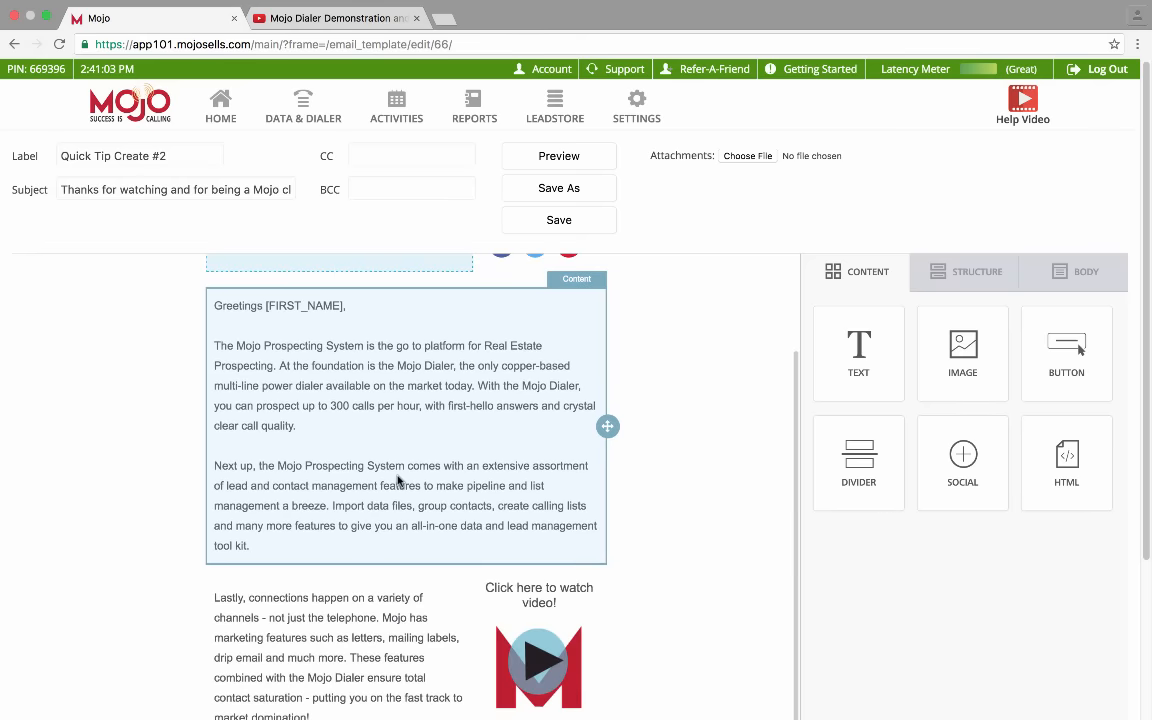
pyautogui.scroll(2, 397, 477)
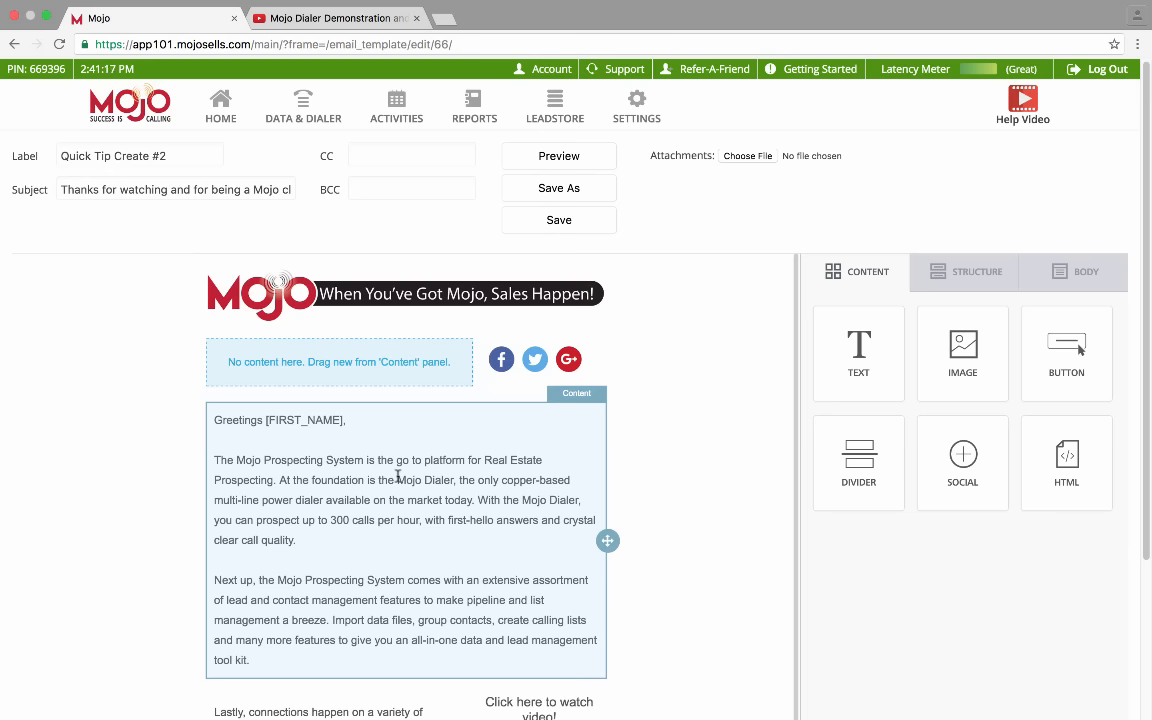
pyautogui.moveTo(560, 712)
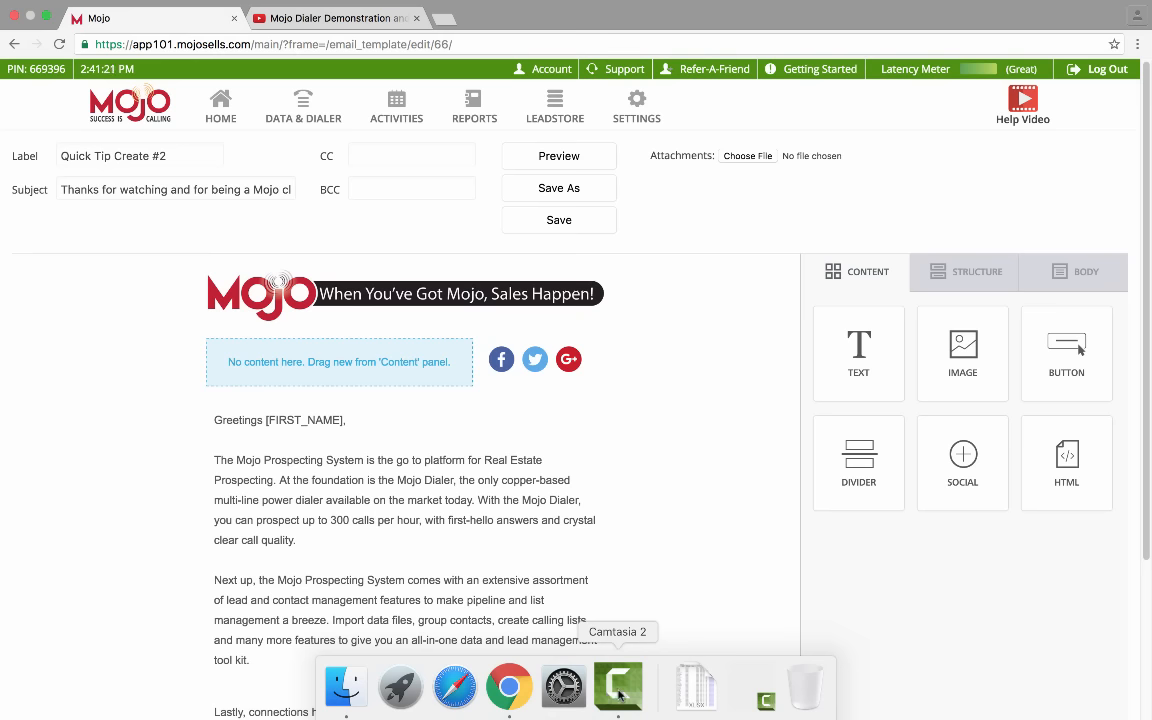
pyautogui.rightClick(619, 694)
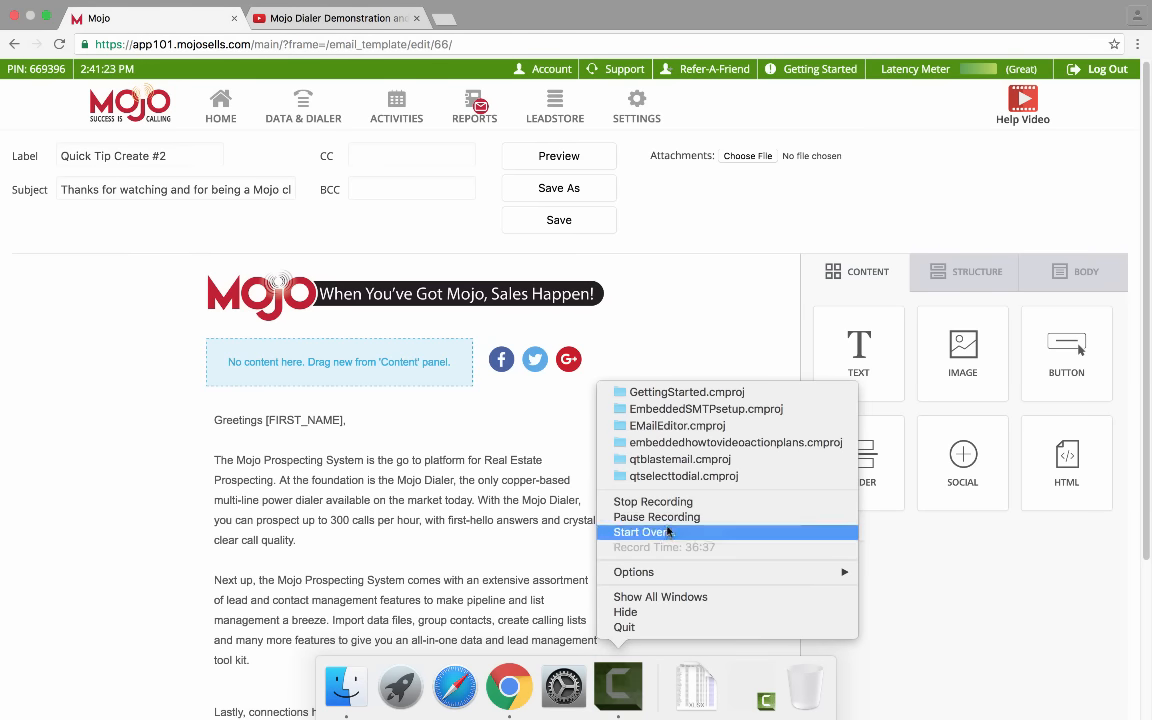